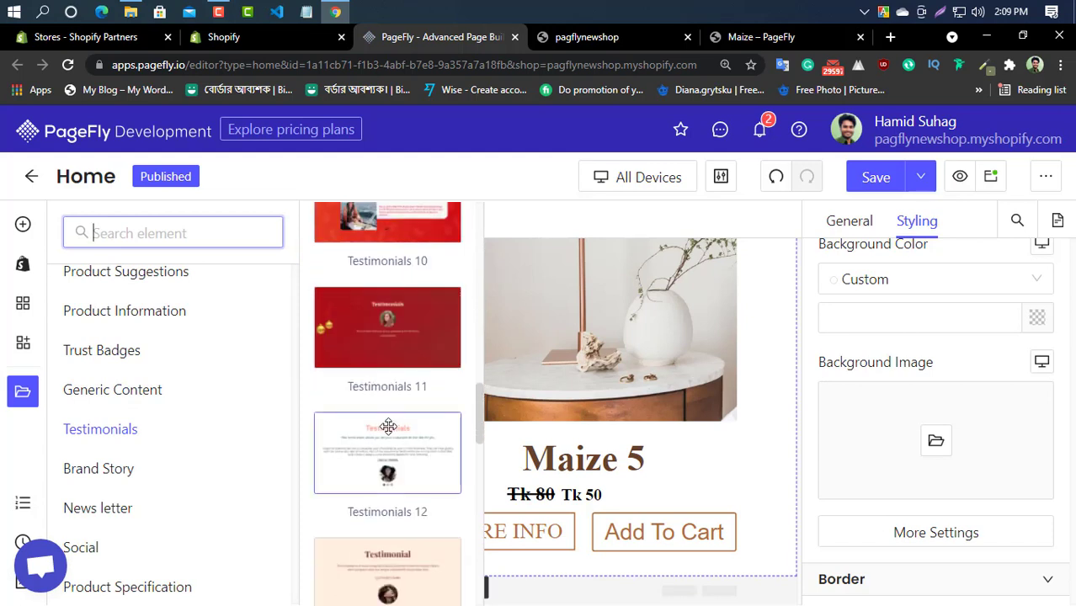
Check the testimonial design on the Maize demo page and add the Testimonials 13 section below the product section
{"action": "scroll", "coordinate": [395, 433], "scroll_direction": "down", "scroll_amount": 3}
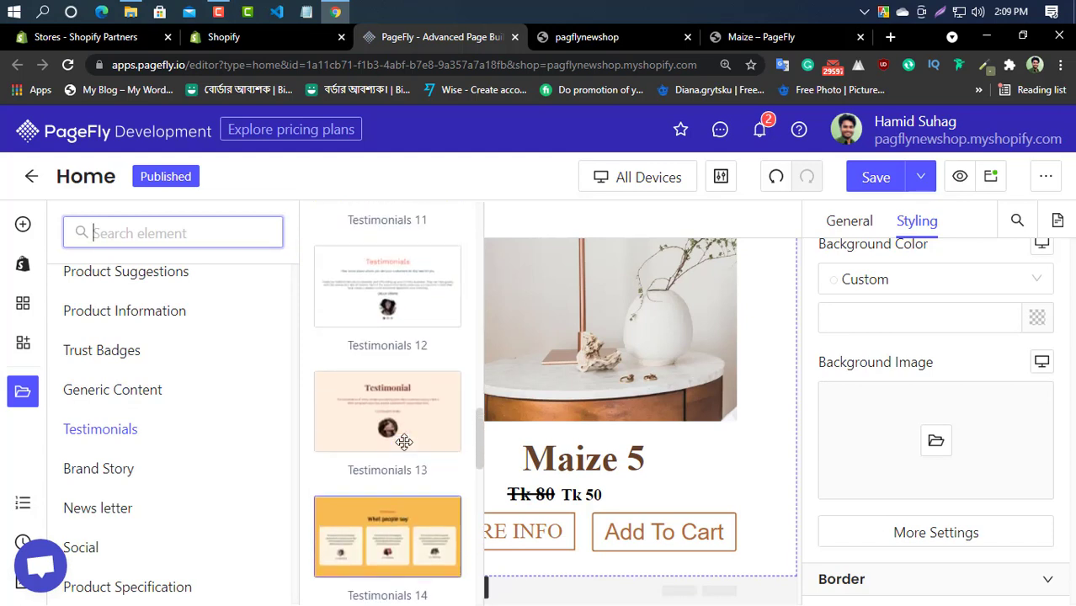
{"action": "left_click", "coordinate": [733, 45]}
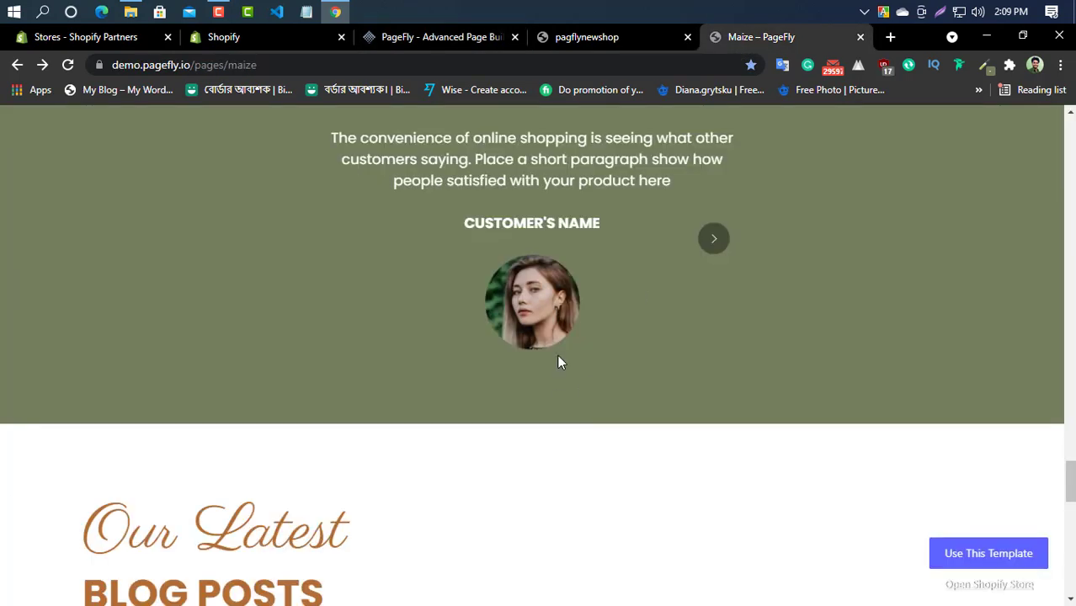
{"action": "left_click", "coordinate": [458, 38]}
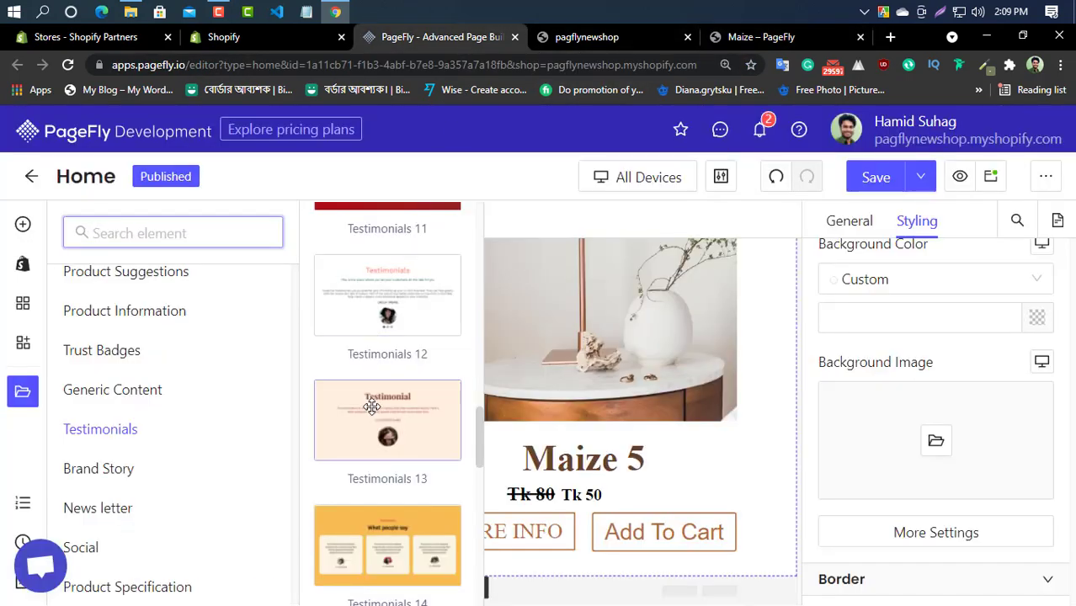
{"action": "left_click_drag", "start_coordinate": [371, 410], "coordinate": [443, 583]}
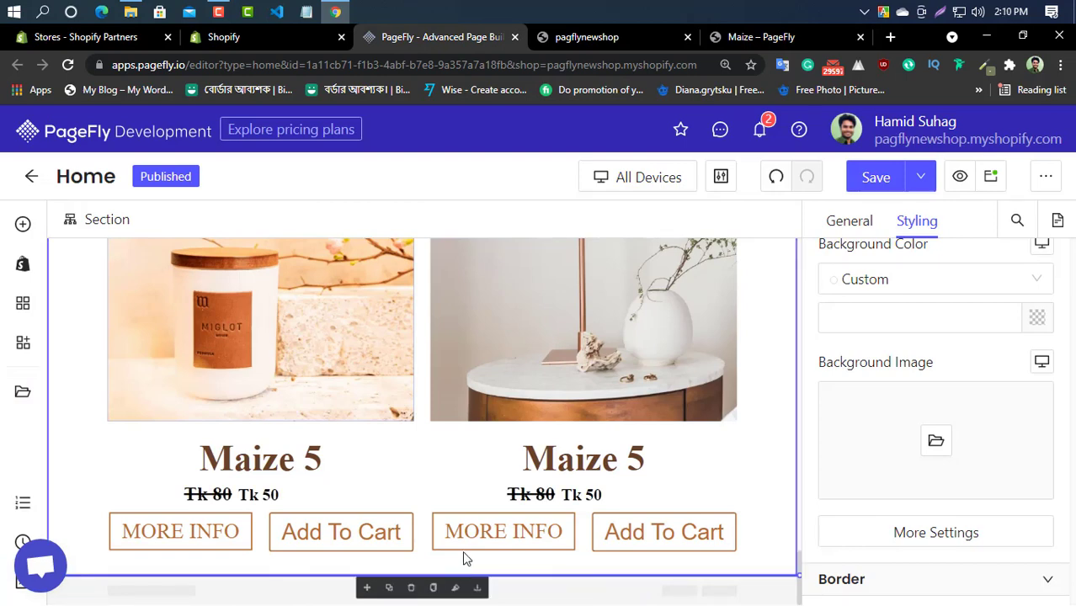
{"action": "scroll", "coordinate": [490, 442], "scroll_direction": "down", "scroll_amount": 4}
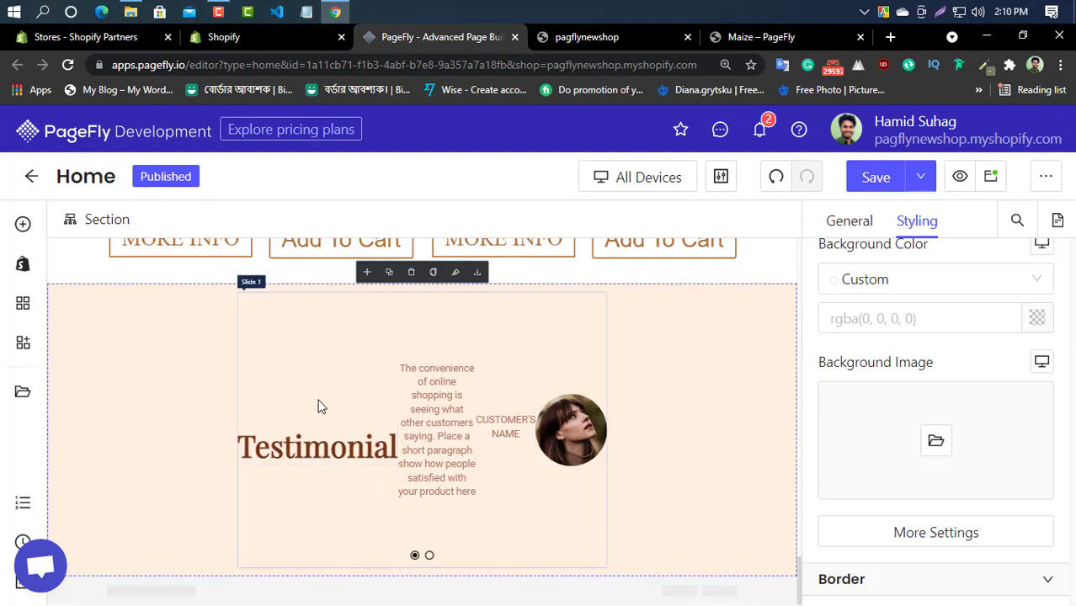
Show the second slide of the testimonial slideshow and select its quote paragraph
{"action": "left_click", "coordinate": [330, 370]}
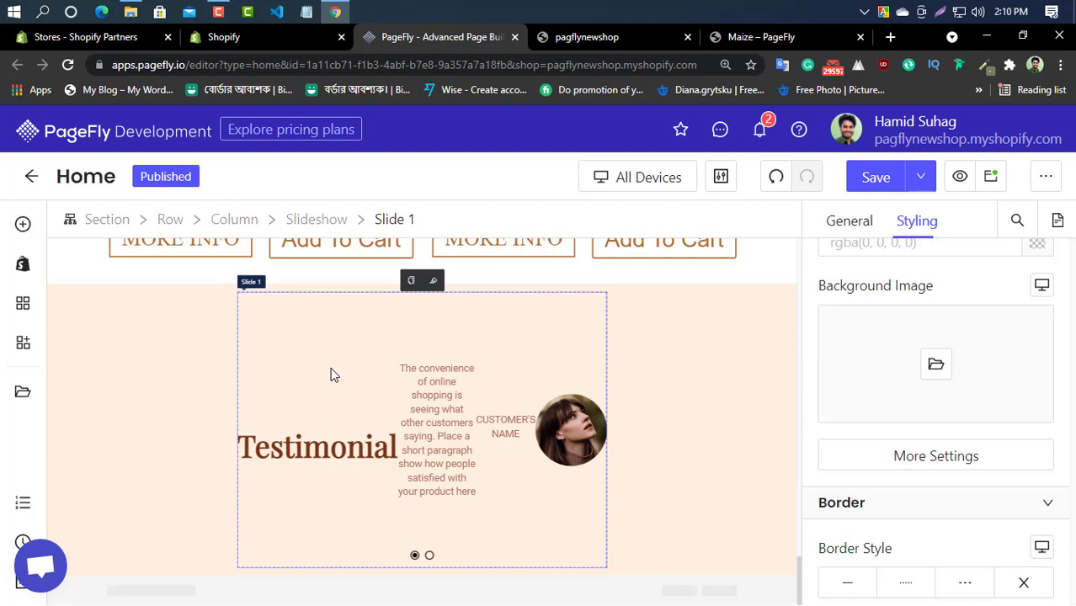
{"action": "left_click", "coordinate": [429, 558]}
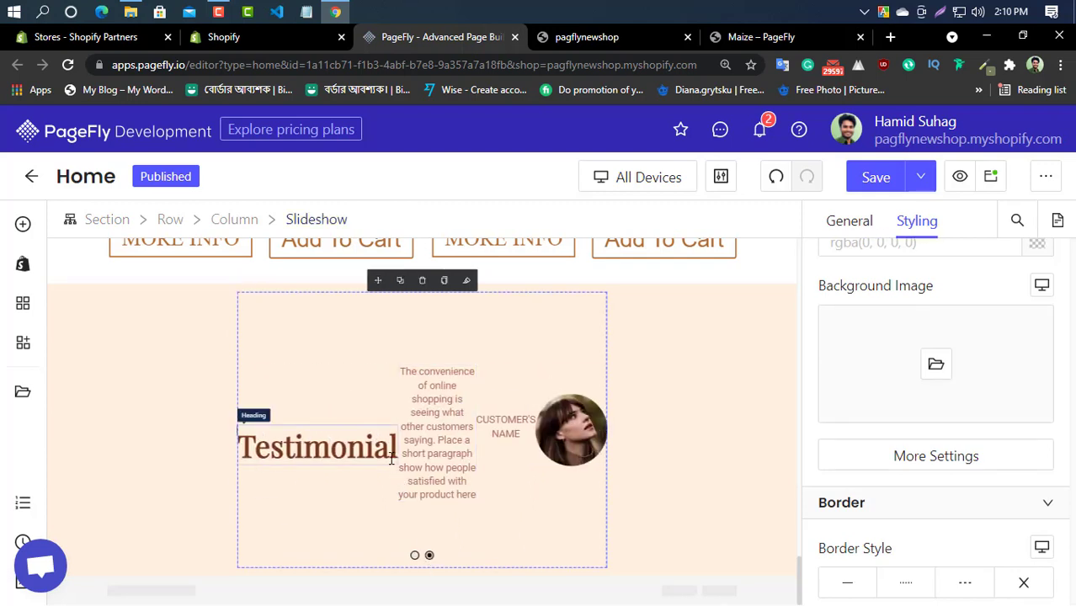
{"action": "left_click", "coordinate": [426, 362]}
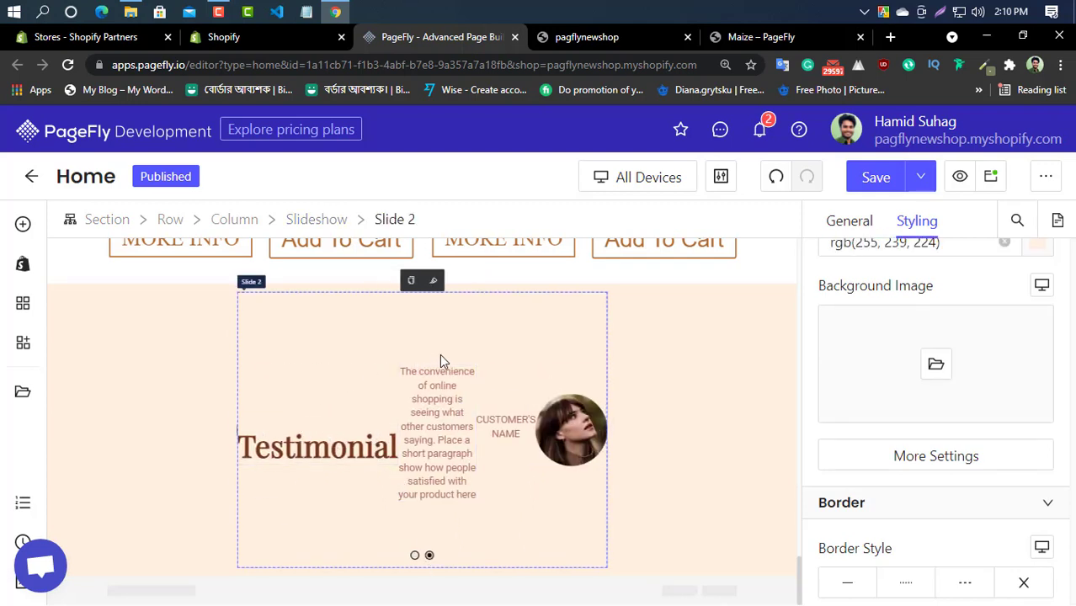
{"action": "left_click", "coordinate": [453, 386]}
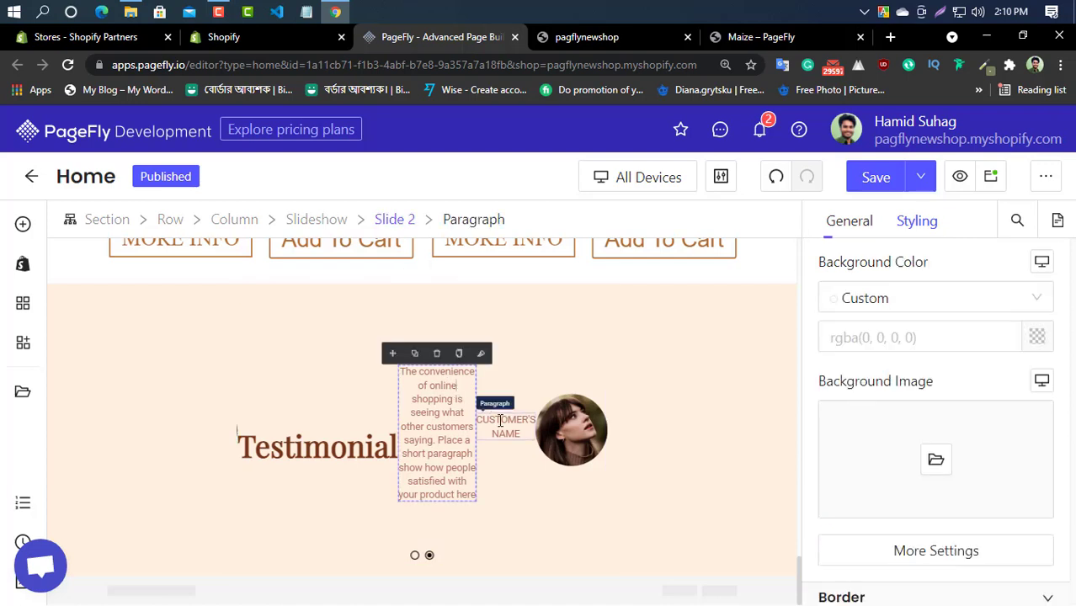
Try to move the customer photo on the second testimonial slide below the text
{"action": "left_click", "coordinate": [586, 429]}
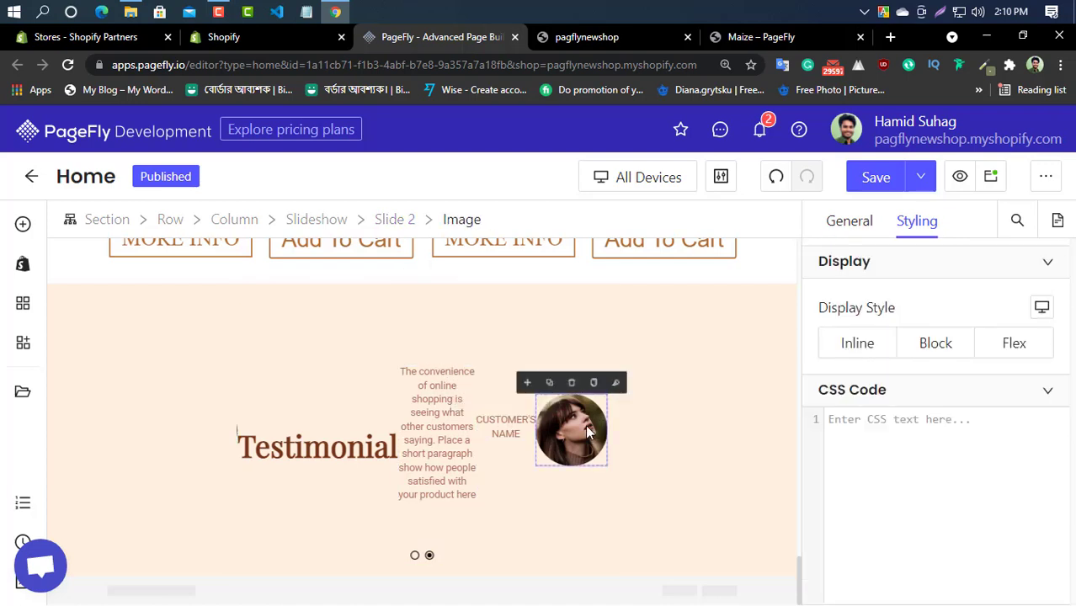
{"action": "left_click_drag", "start_coordinate": [585, 424], "coordinate": [586, 577]}
{"action": "mouse_move", "coordinate": [564, 424]}
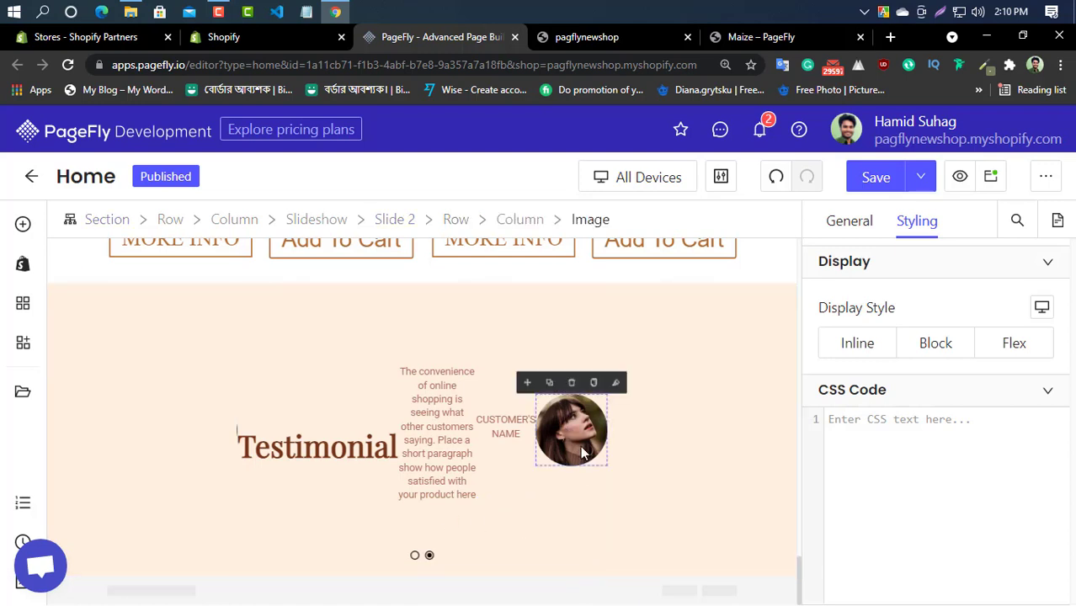
{"action": "left_click_drag", "start_coordinate": [527, 382], "coordinate": [508, 598]}
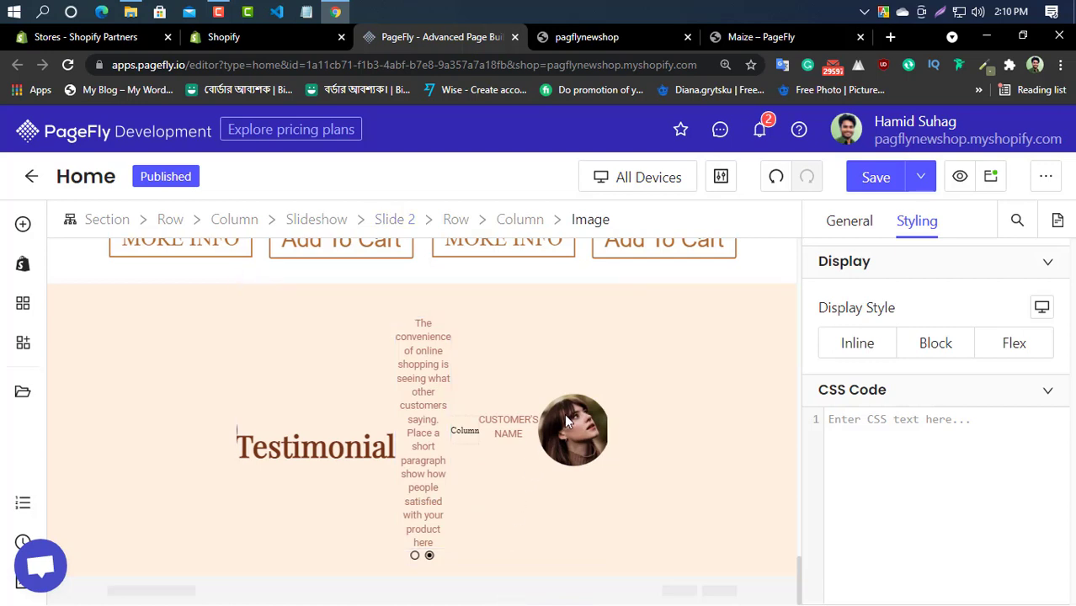
{"action": "mouse_move", "coordinate": [578, 426]}
{"action": "left_click_drag", "start_coordinate": [529, 382], "coordinate": [416, 541]}
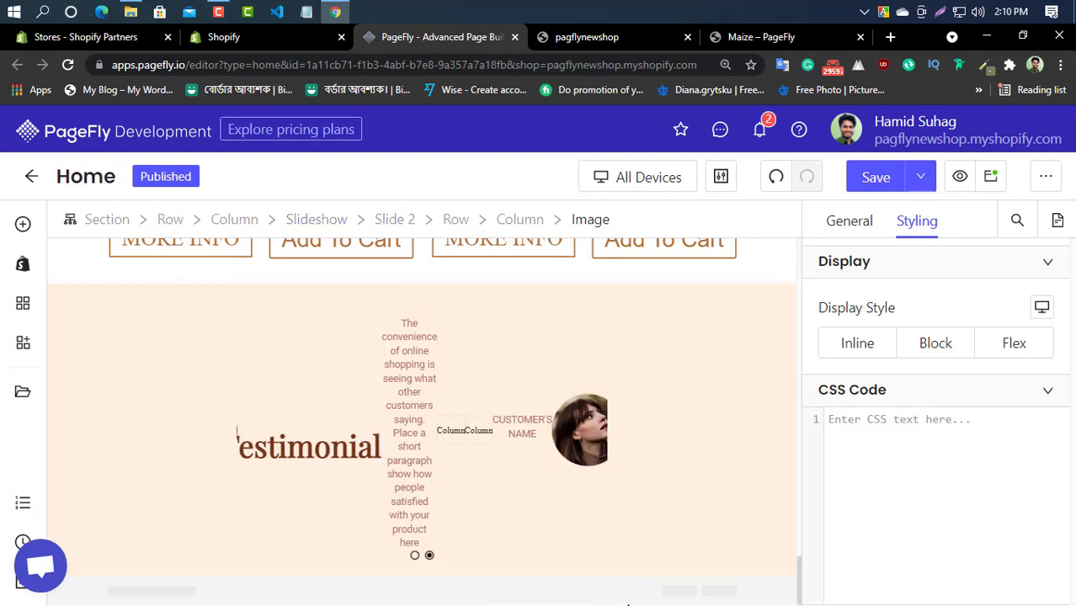
Delete the whole testimonial section below the product section
{"action": "left_click", "coordinate": [851, 224]}
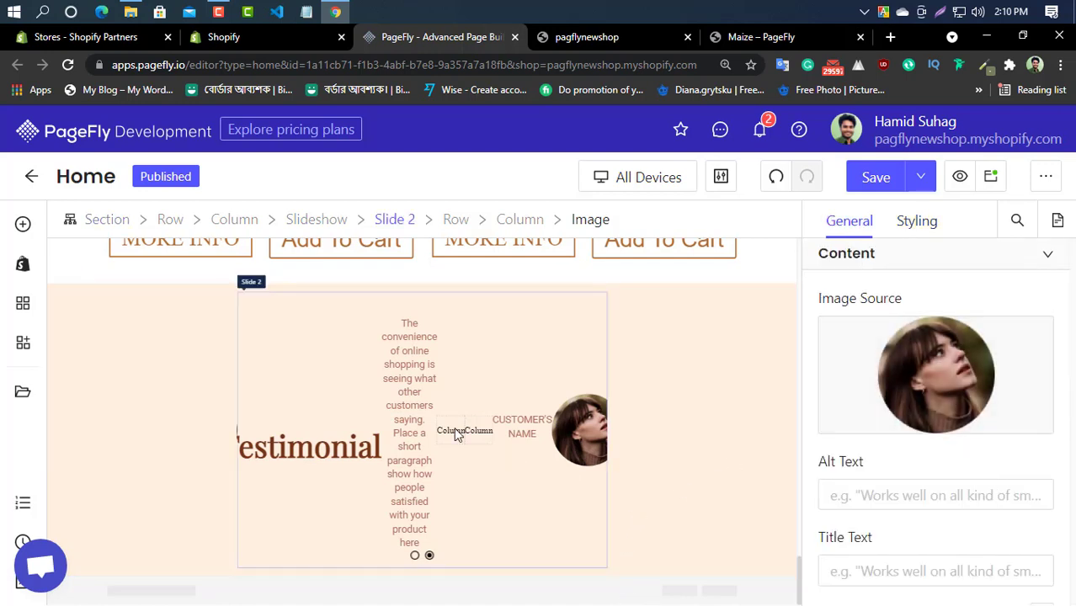
{"action": "scroll", "coordinate": [295, 404], "scroll_direction": "up", "scroll_amount": 2}
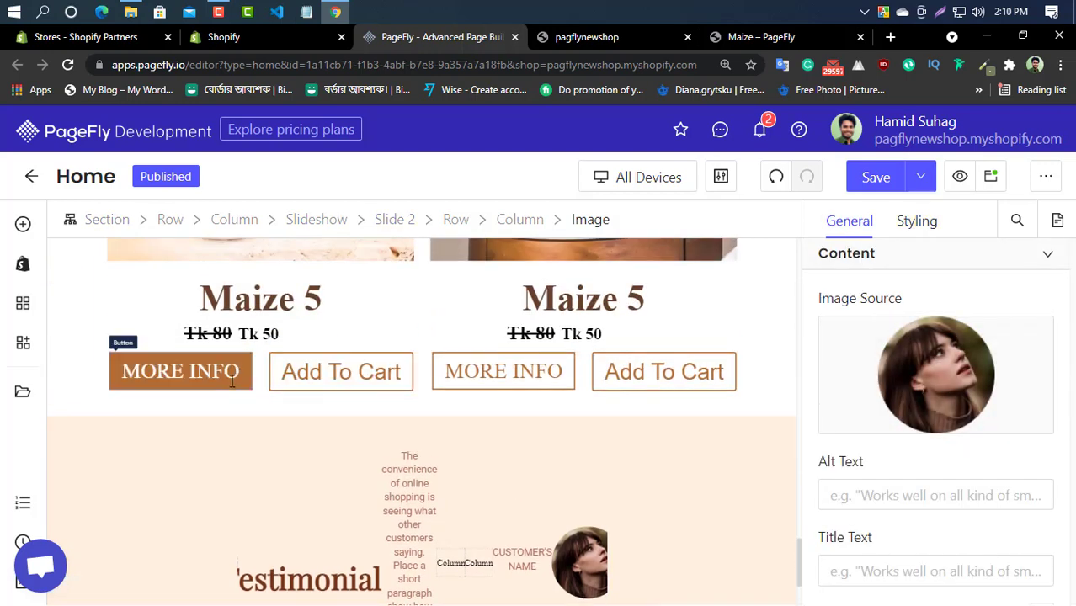
{"action": "left_click", "coordinate": [217, 430]}
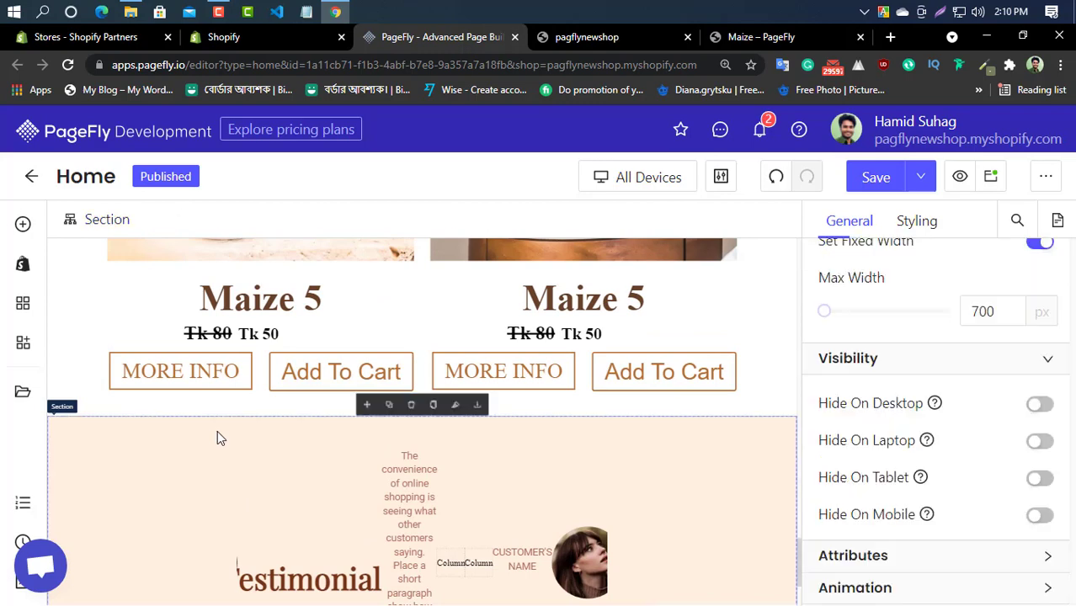
{"action": "left_click", "coordinate": [410, 408]}
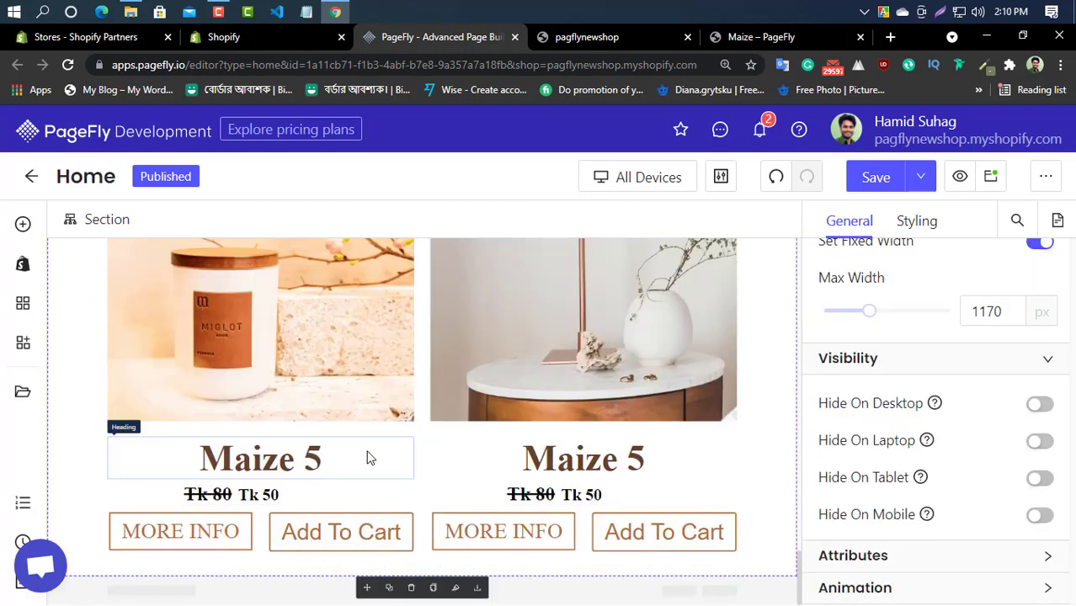
Insert a fresh Testimonials 13 section from the section library below the product section
{"action": "left_click", "coordinate": [23, 224]}
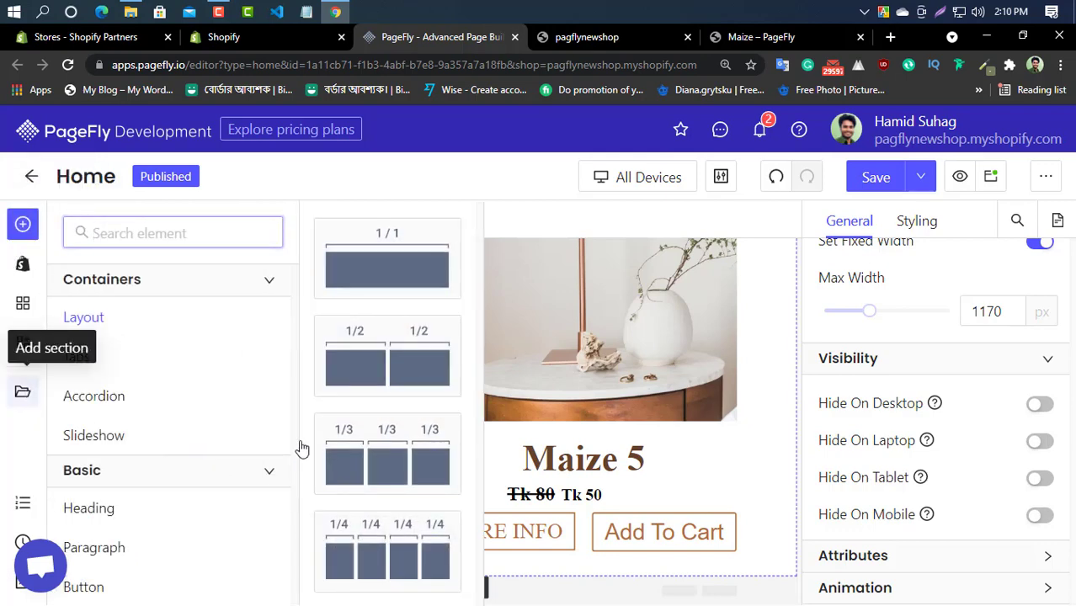
{"action": "scroll", "coordinate": [356, 373], "scroll_direction": "down", "scroll_amount": 1}
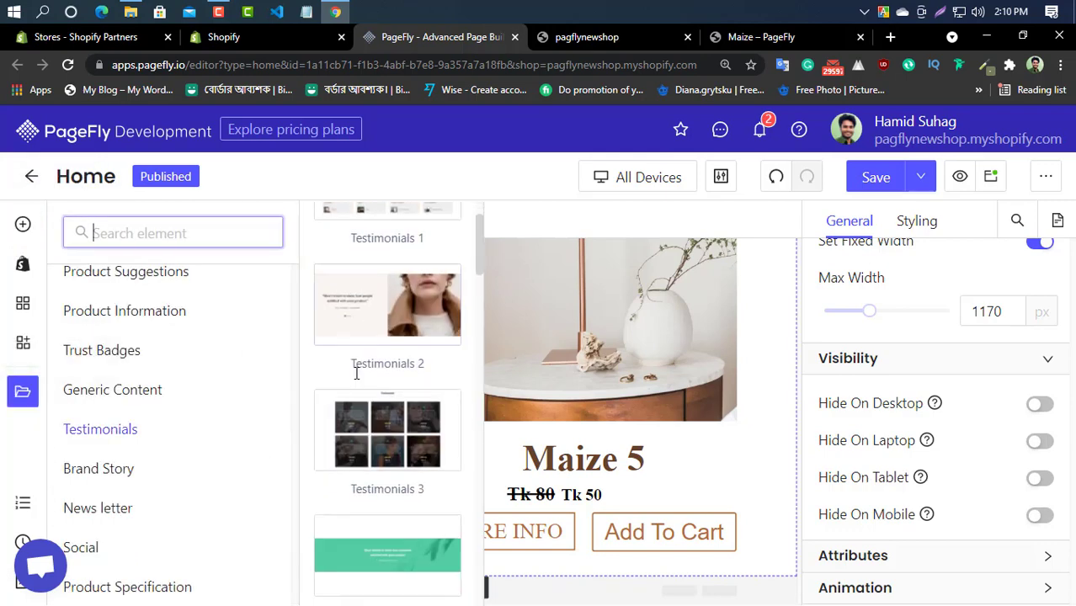
{"action": "scroll", "coordinate": [367, 414], "scroll_direction": "down", "scroll_amount": 6}
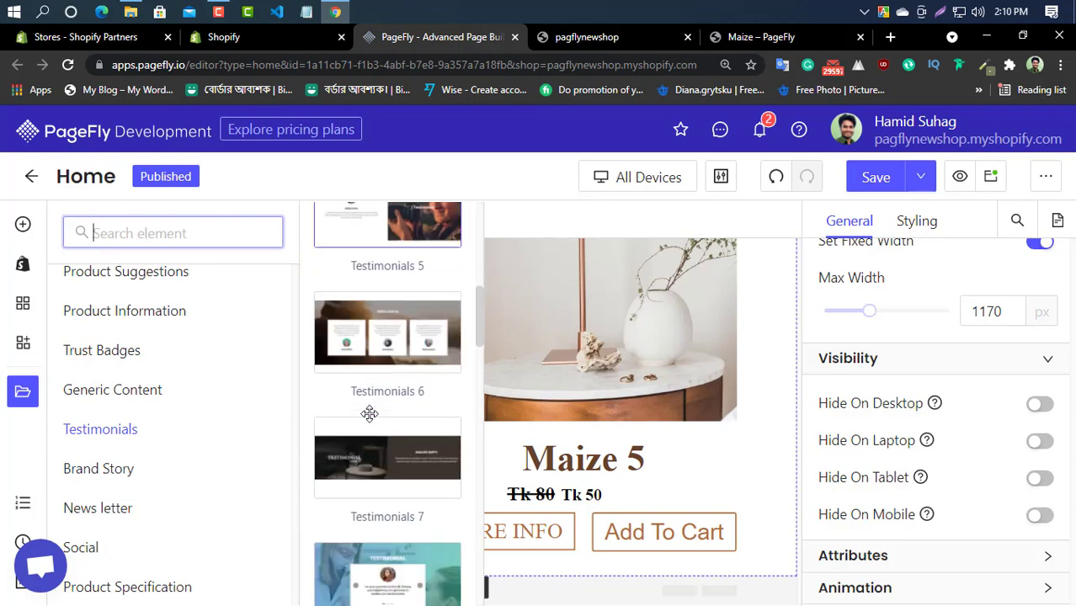
{"action": "scroll", "coordinate": [370, 420], "scroll_direction": "down", "scroll_amount": 2}
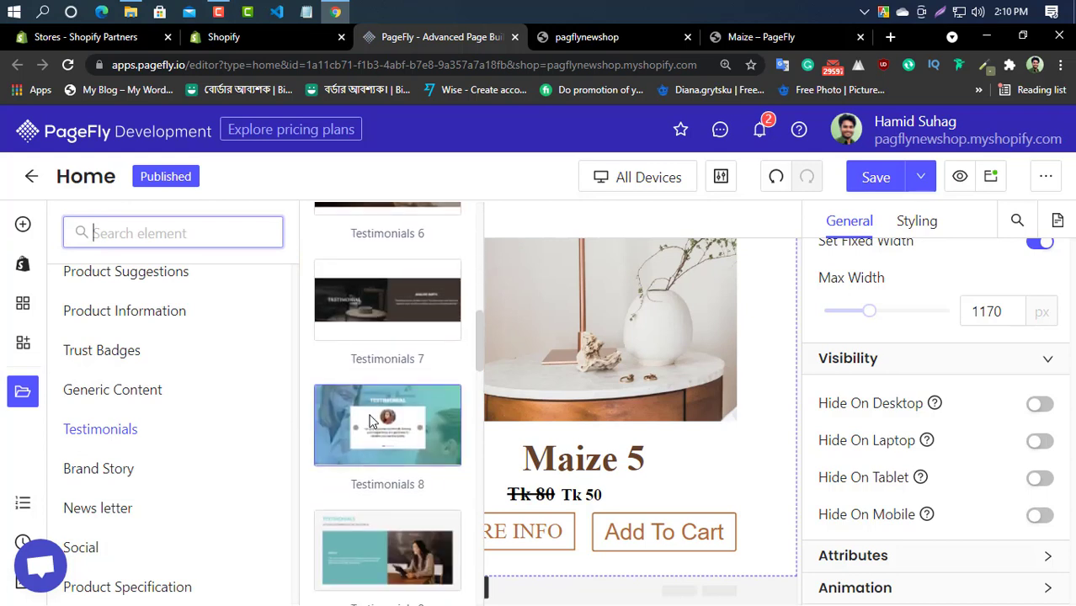
{"action": "scroll", "coordinate": [370, 420], "scroll_direction": "down", "scroll_amount": 7}
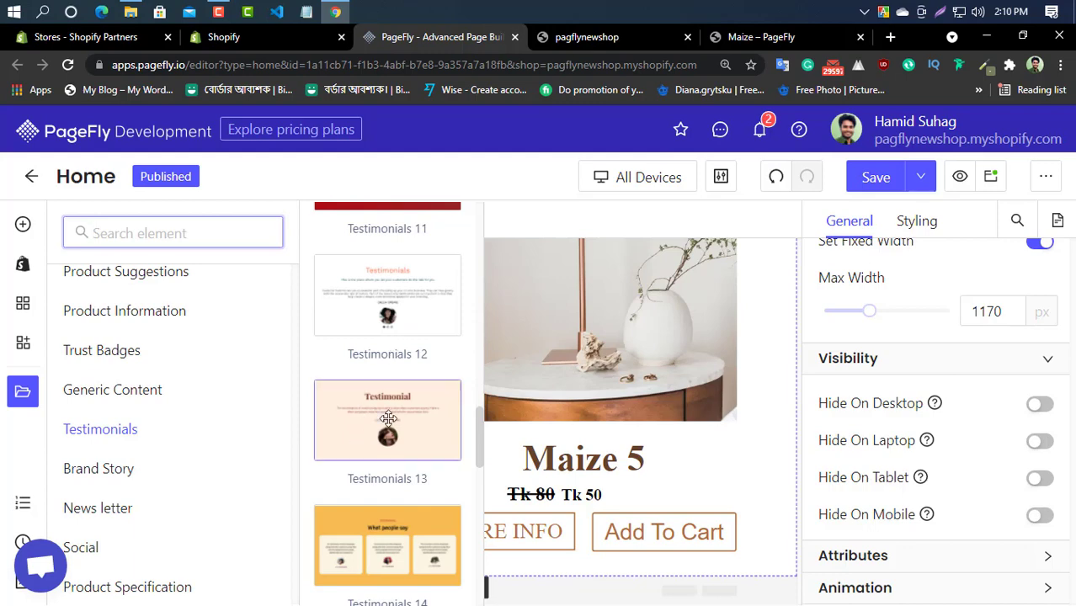
{"action": "left_click_drag", "start_coordinate": [382, 429], "coordinate": [451, 584]}
{"action": "scroll", "coordinate": [509, 444], "scroll_direction": "down", "scroll_amount": 3}
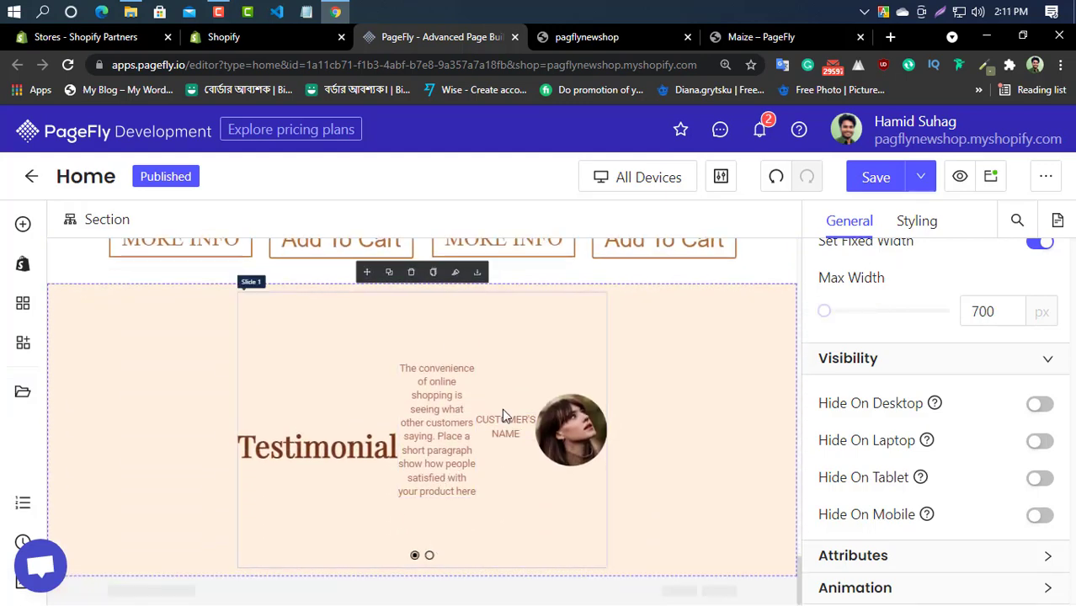
Examine the new testimonial section's row, fixed width, max width and visibility settings
{"action": "scroll", "coordinate": [882, 279], "scroll_direction": "up", "scroll_amount": 3}
{"action": "scroll", "coordinate": [883, 290], "scroll_direction": "up", "scroll_amount": 2}
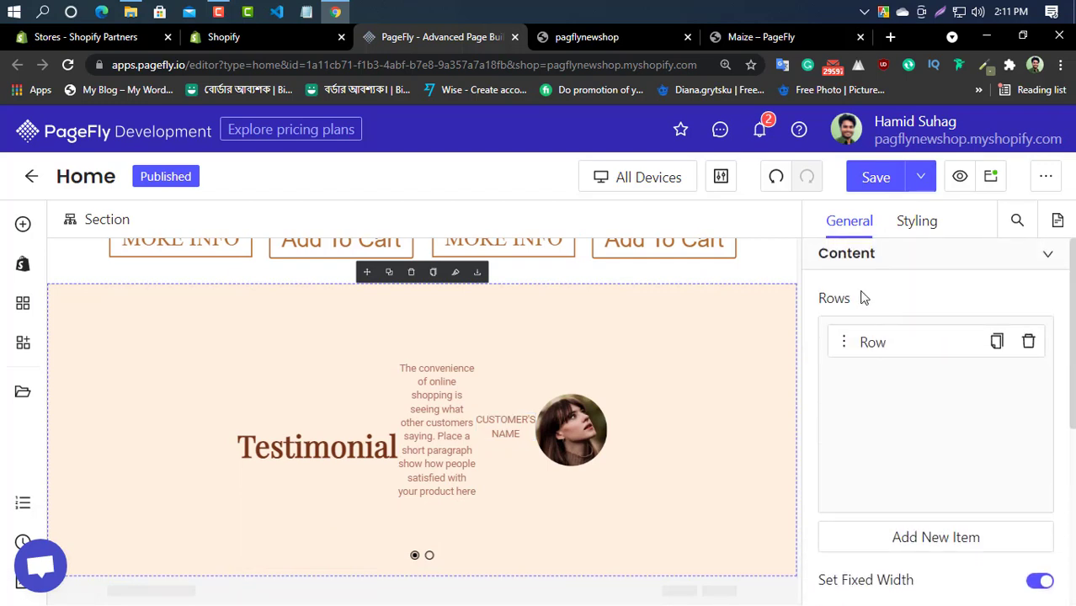
{"action": "scroll", "coordinate": [892, 359], "scroll_direction": "down", "scroll_amount": 3}
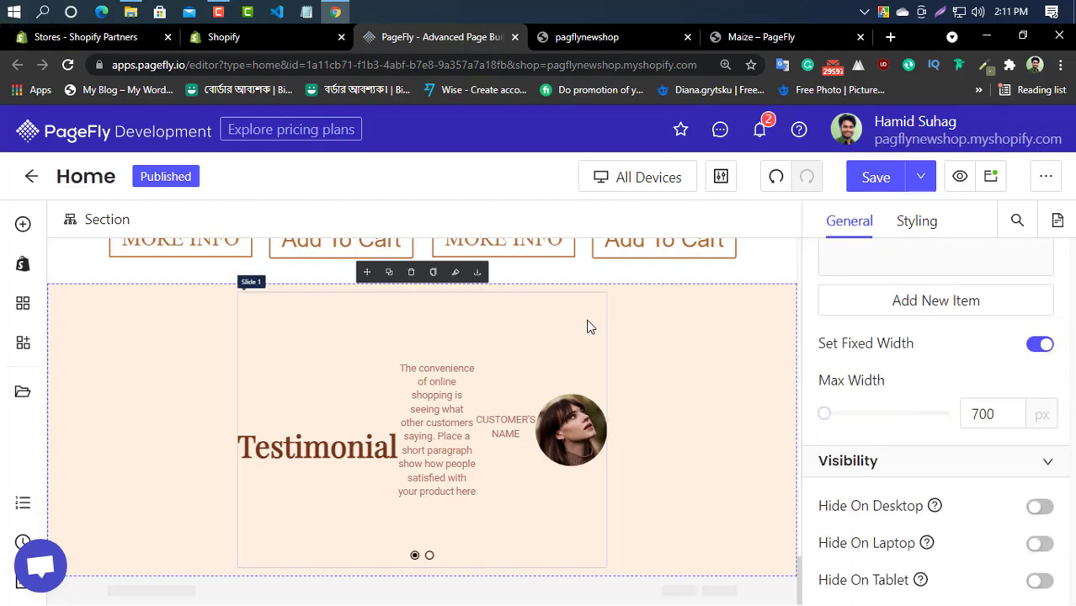
{"action": "mouse_move", "coordinate": [826, 415]}
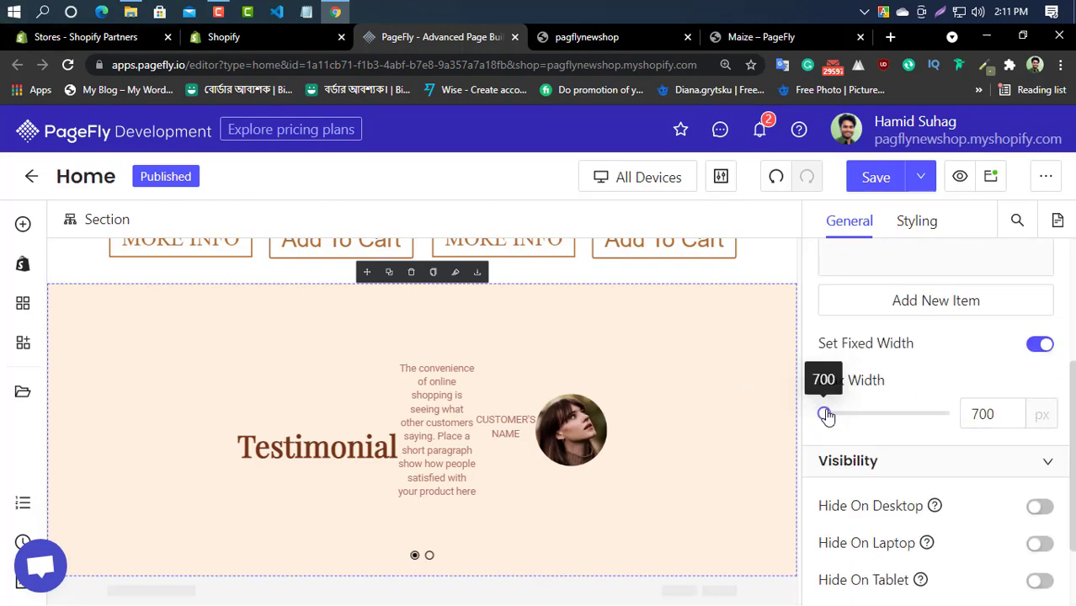
{"action": "mouse_move", "coordinate": [826, 415]}
{"action": "left_mouse_down"}
{"action": "mouse_move", "coordinate": [892, 425]}
{"action": "mouse_move", "coordinate": [827, 431]}
{"action": "left_mouse_up"}
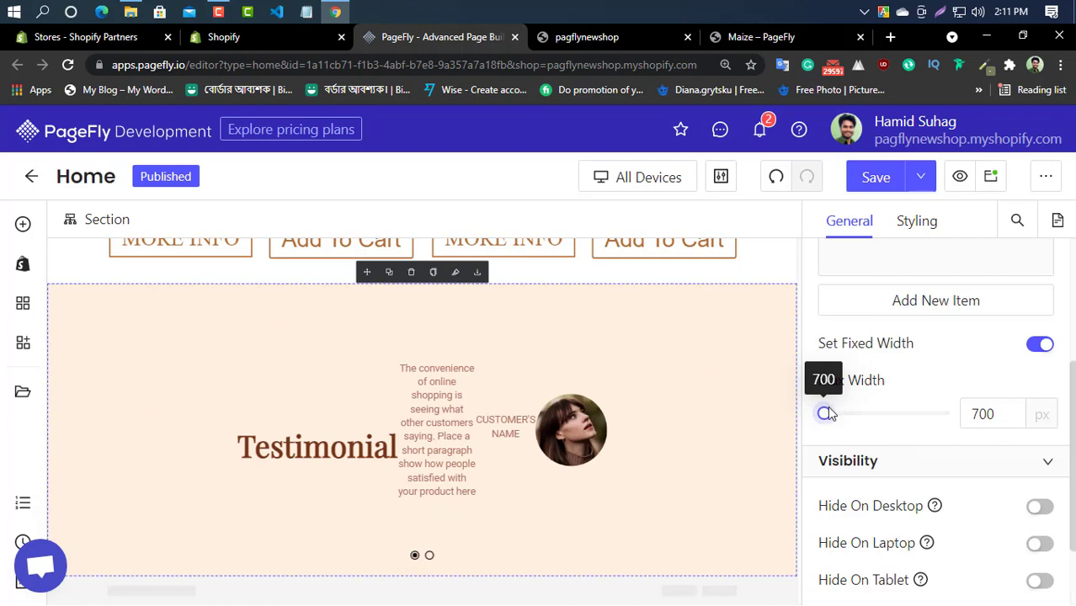
{"action": "scroll", "coordinate": [896, 431], "scroll_direction": "down", "scroll_amount": 1}
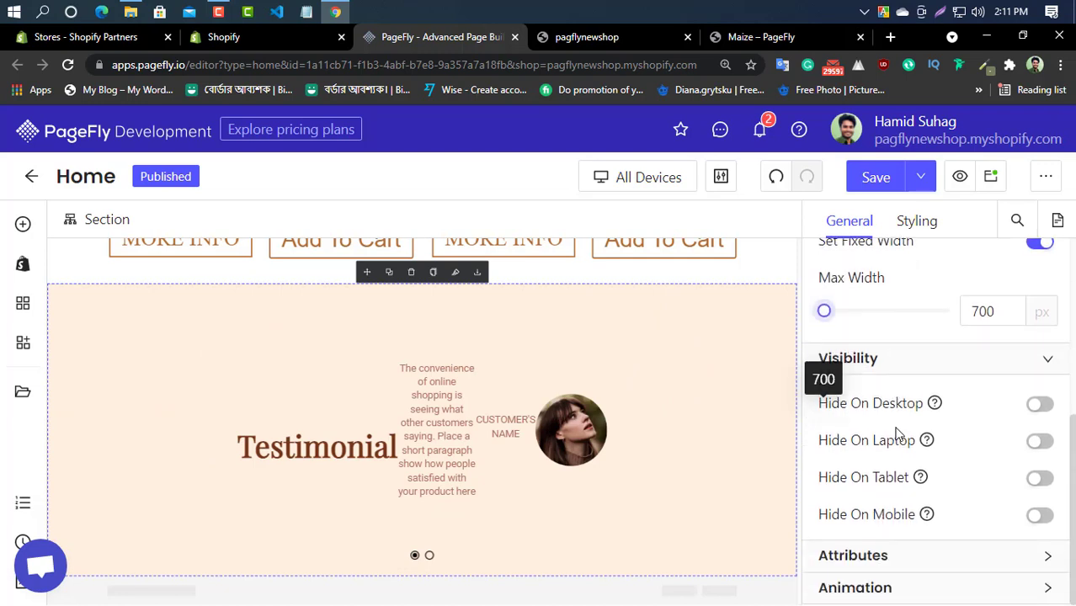
{"action": "scroll", "coordinate": [896, 431], "scroll_direction": "up", "scroll_amount": 2}
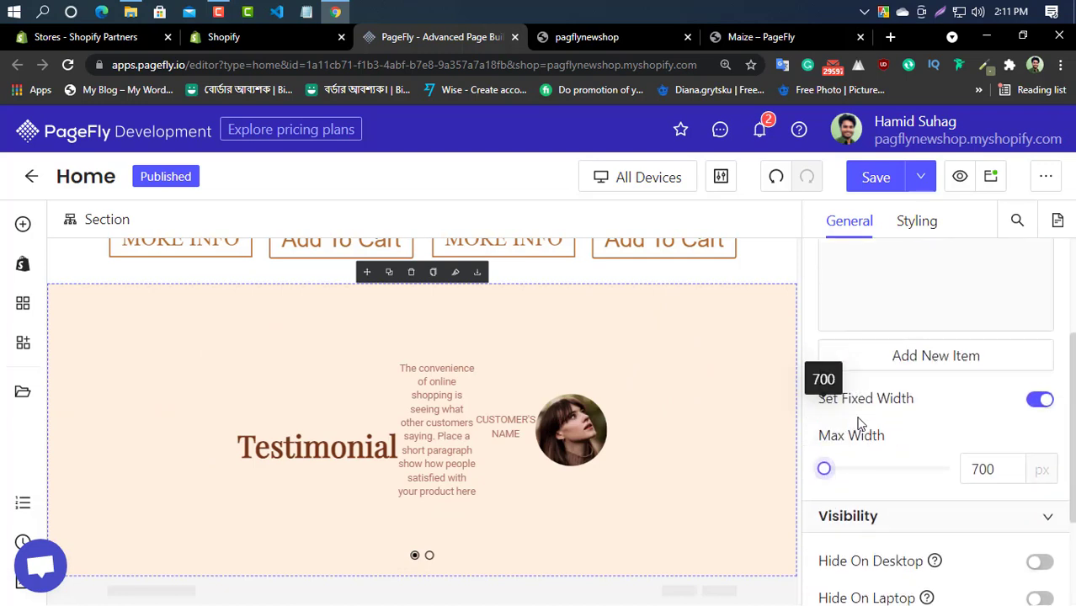
Try Navigation 2 for the testimonial slideshow's navigation style and settle on Navigation 4
{"action": "left_click", "coordinate": [436, 557]}
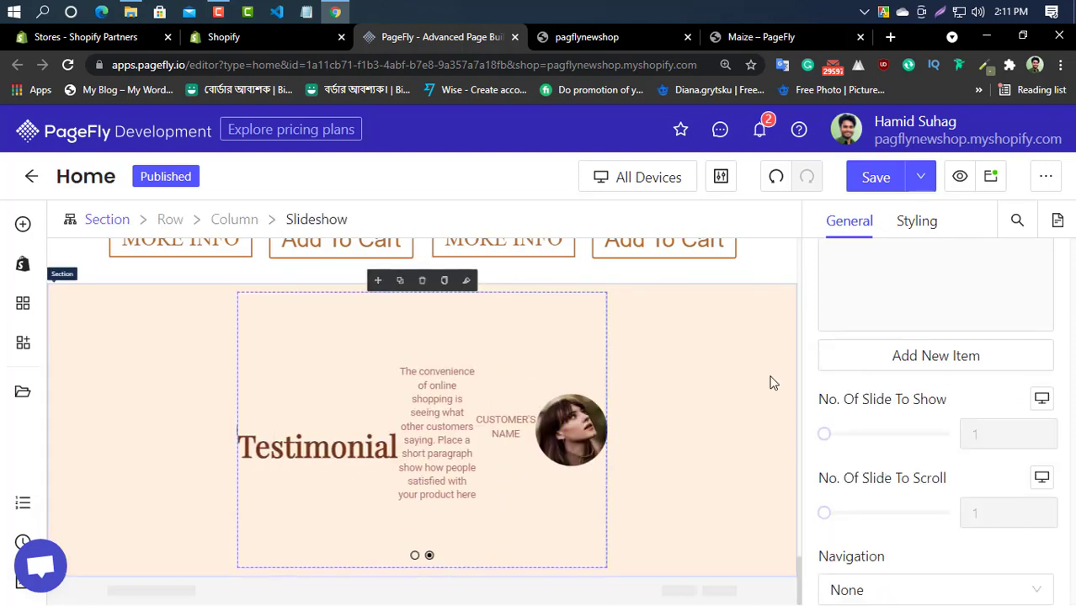
{"action": "scroll", "coordinate": [954, 523], "scroll_direction": "down", "scroll_amount": 2}
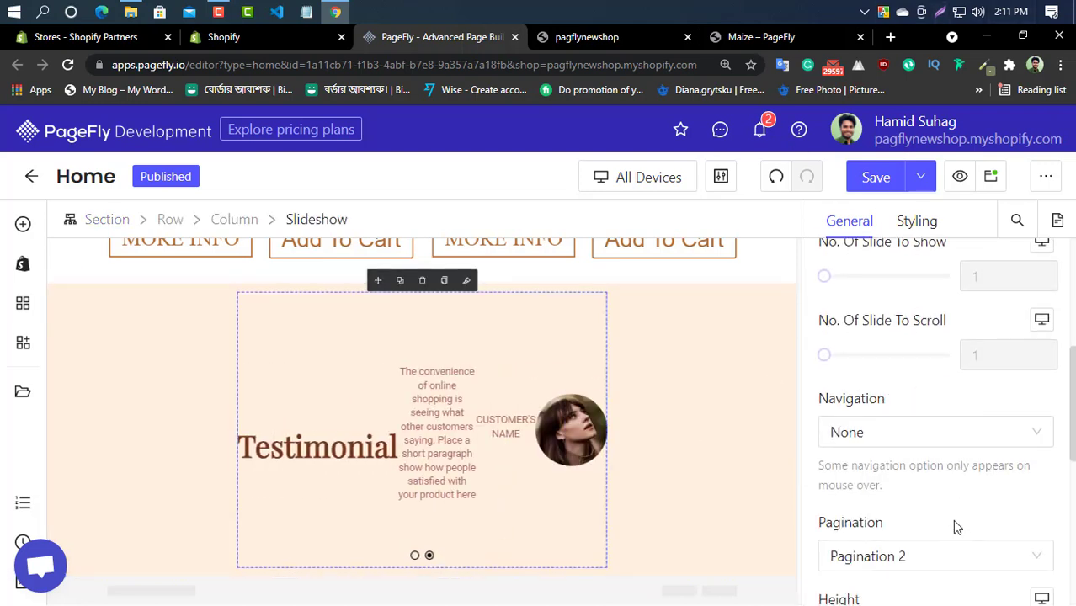
{"action": "left_click", "coordinate": [909, 436]}
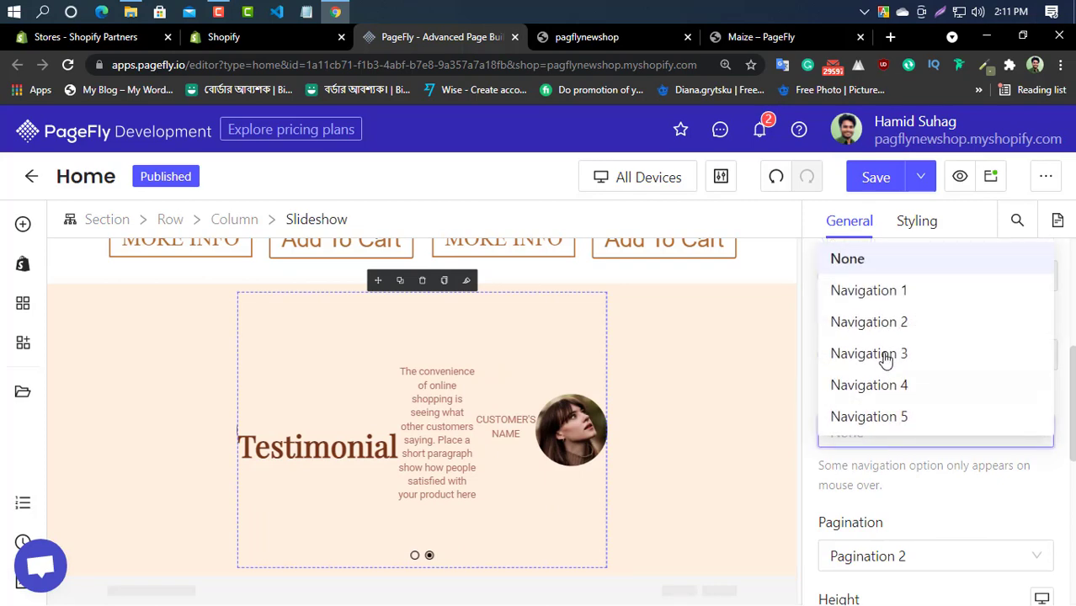
{"action": "left_click", "coordinate": [879, 327]}
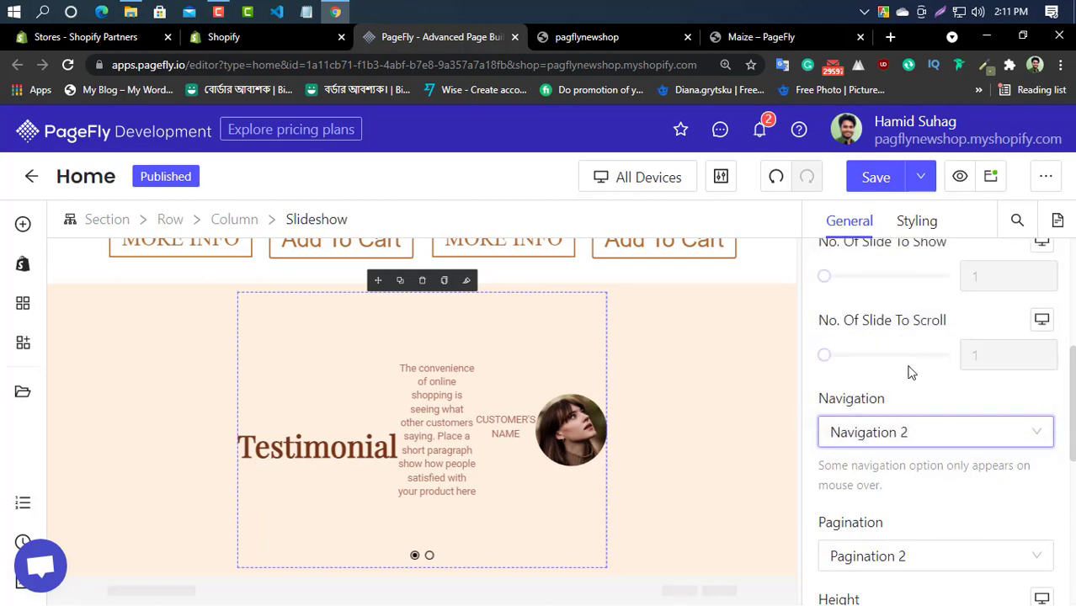
{"action": "left_click", "coordinate": [909, 447]}
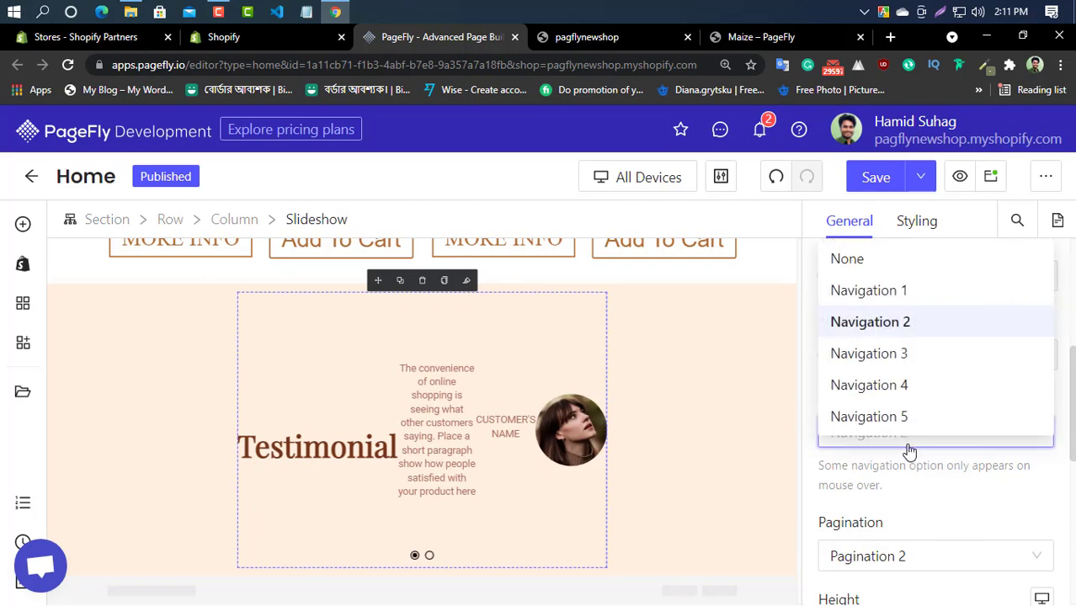
{"action": "left_click", "coordinate": [899, 387]}
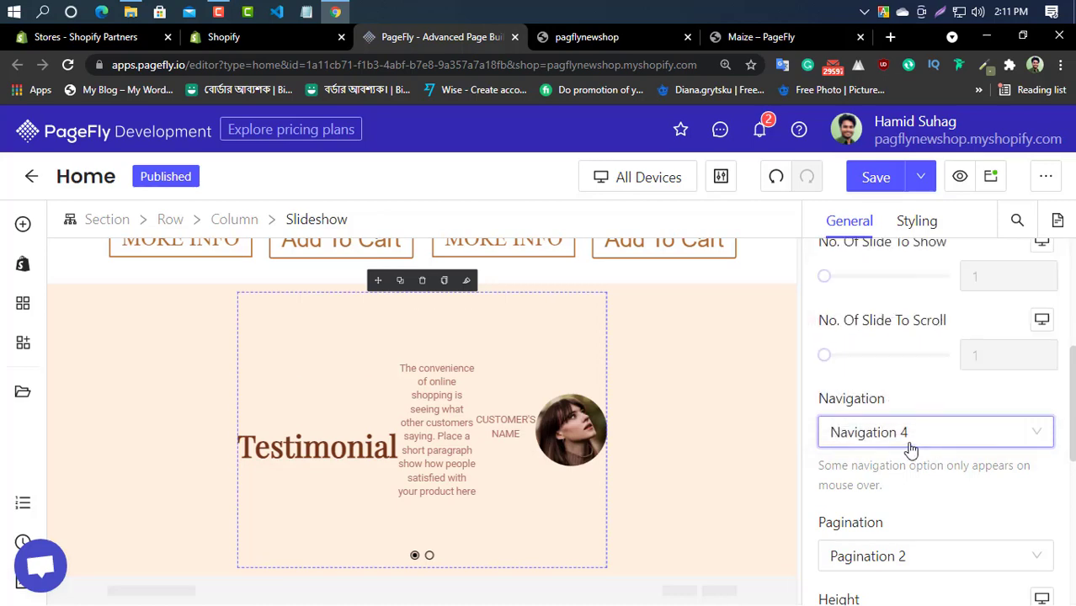
Examine the testimonial slideshow's slides, pagination, height, autoplay and visibility settings, plus its spacing, typography and background styling
{"action": "scroll", "coordinate": [918, 463], "scroll_direction": "up", "scroll_amount": 4}
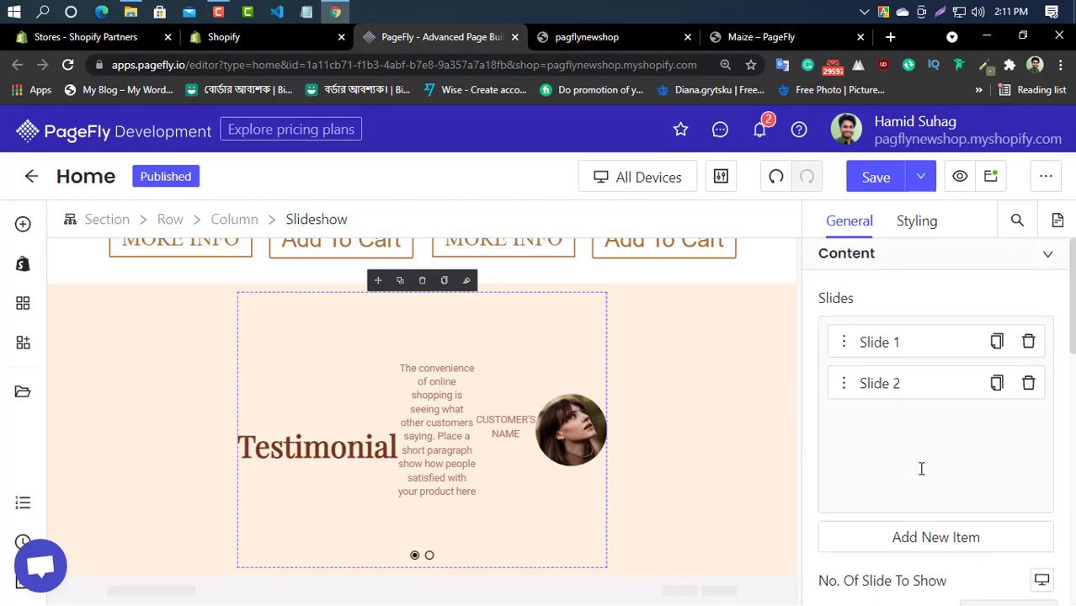
{"action": "scroll", "coordinate": [923, 466], "scroll_direction": "down", "scroll_amount": 8}
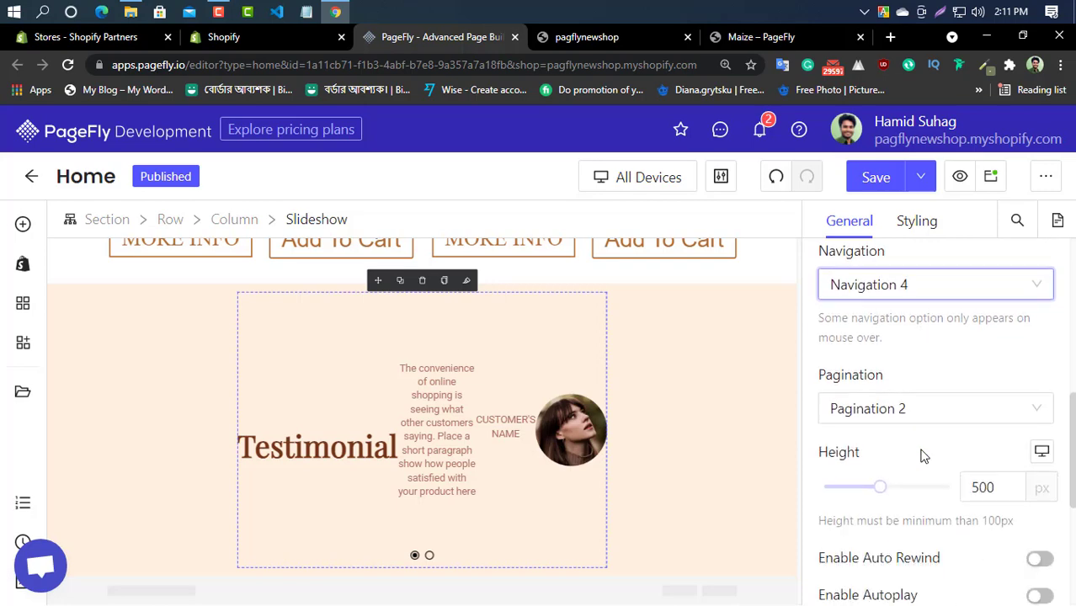
{"action": "scroll", "coordinate": [922, 451], "scroll_direction": "down", "scroll_amount": 2}
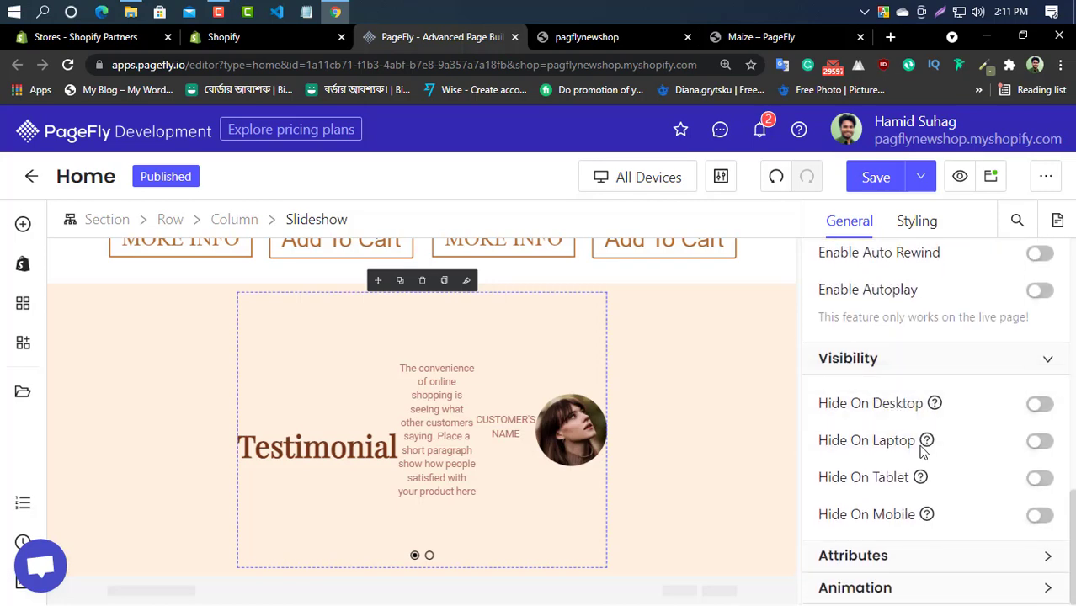
{"action": "left_click", "coordinate": [917, 220]}
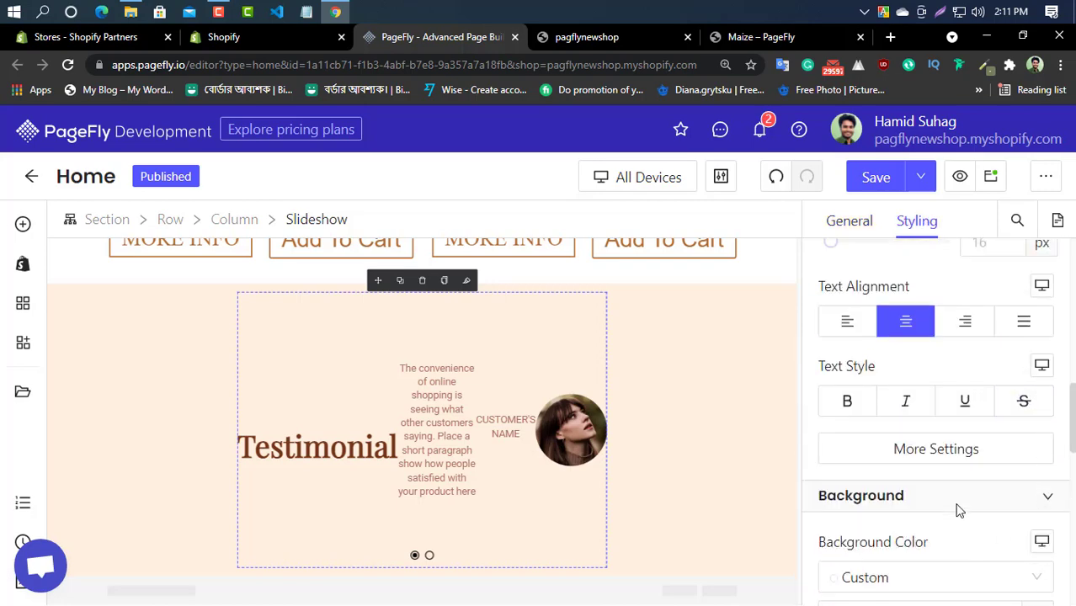
{"action": "scroll", "coordinate": [955, 506], "scroll_direction": "down", "scroll_amount": 5}
{"action": "scroll", "coordinate": [955, 502], "scroll_direction": "up", "scroll_amount": 1}
{"action": "scroll", "coordinate": [956, 505], "scroll_direction": "down", "scroll_amount": 4}
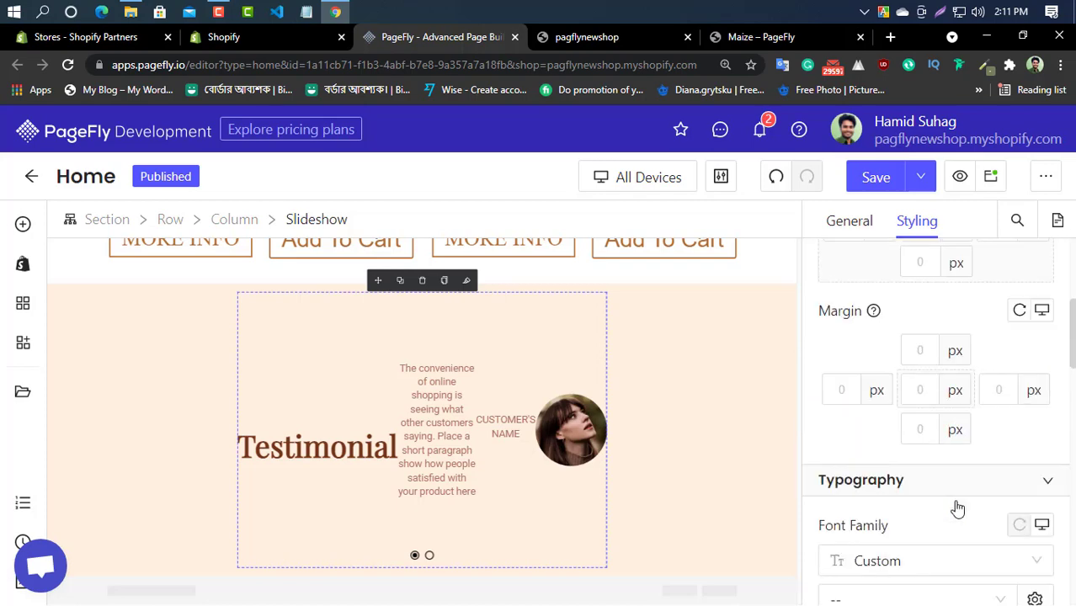
{"action": "scroll", "coordinate": [211, 384], "scroll_direction": "up", "scroll_amount": 1}
Replace the testimonial section below the product section with Testimonials 12 from the section library
{"action": "left_click", "coordinate": [162, 350]}
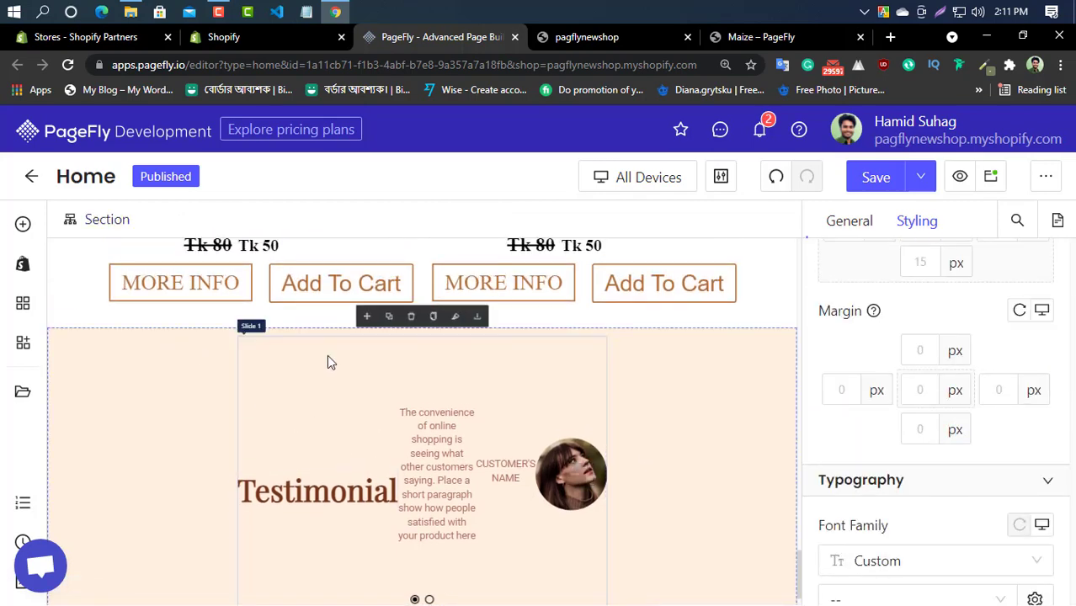
{"action": "left_click", "coordinate": [410, 320]}
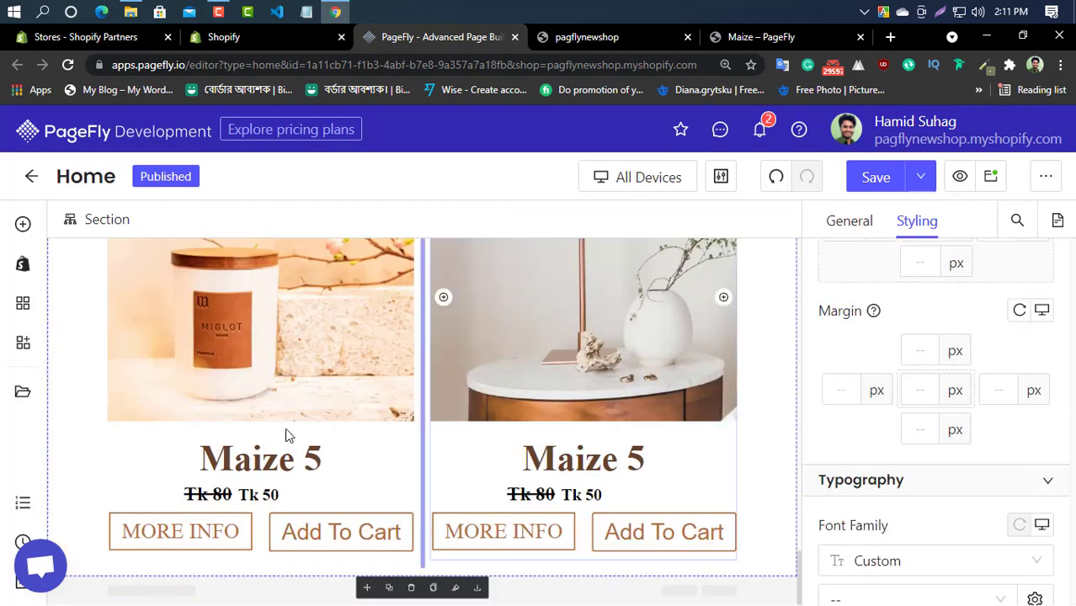
{"action": "left_click", "coordinate": [22, 391]}
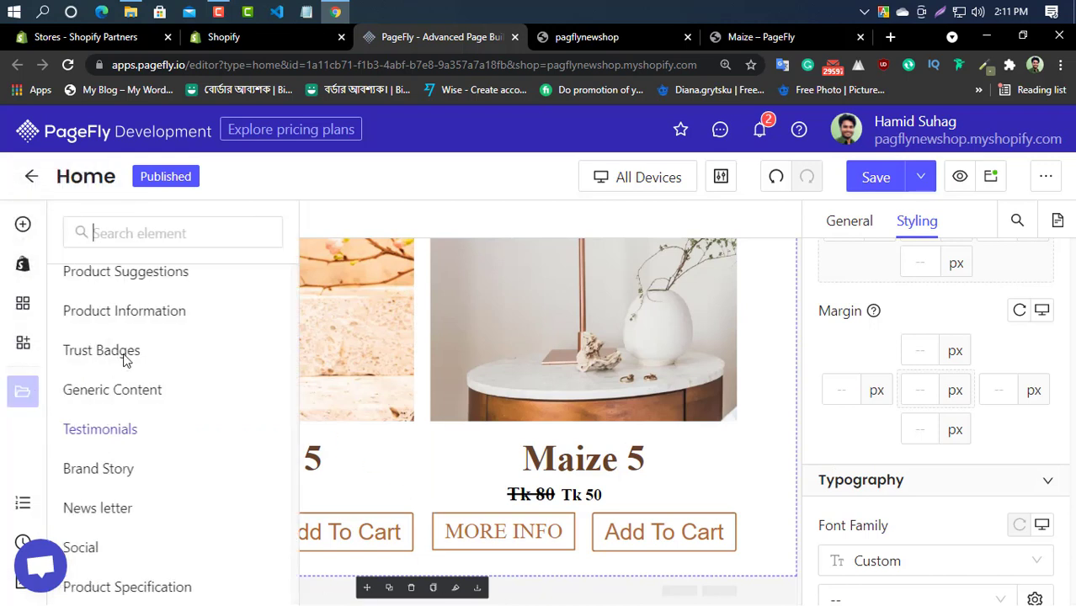
{"action": "mouse_move", "coordinate": [122, 429]}
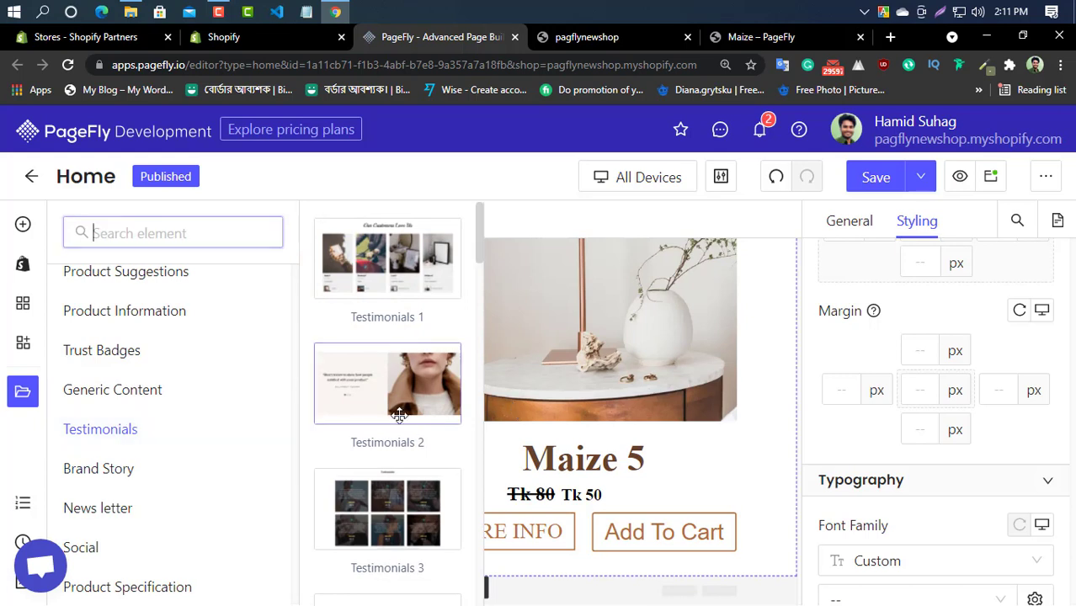
{"action": "scroll", "coordinate": [399, 413], "scroll_direction": "down", "scroll_amount": 5}
{"action": "scroll", "coordinate": [399, 414], "scroll_direction": "down", "scroll_amount": 2}
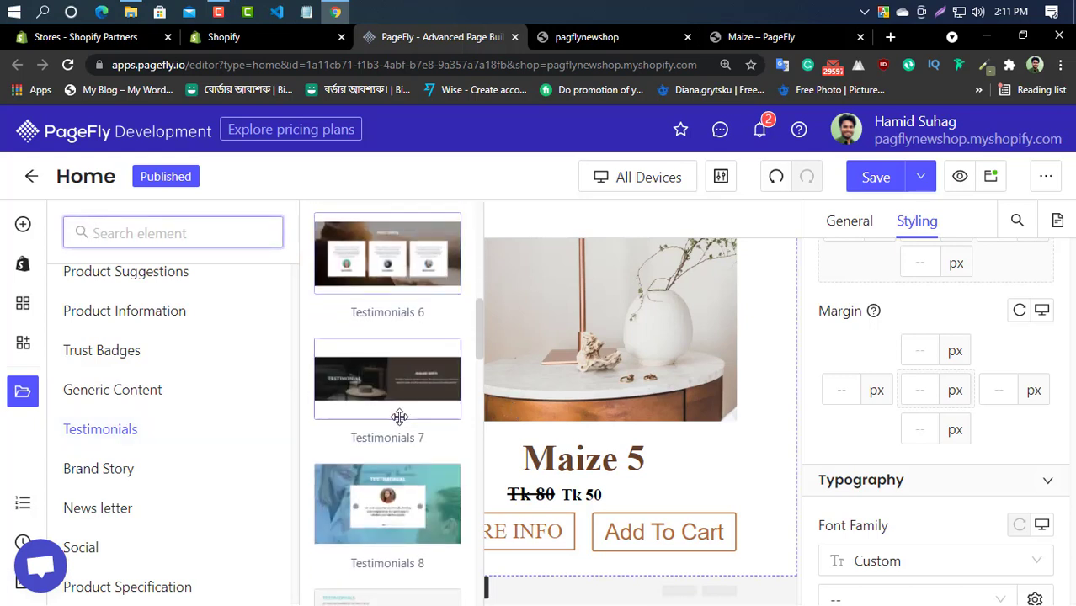
{"action": "scroll", "coordinate": [399, 417], "scroll_direction": "down", "scroll_amount": 1}
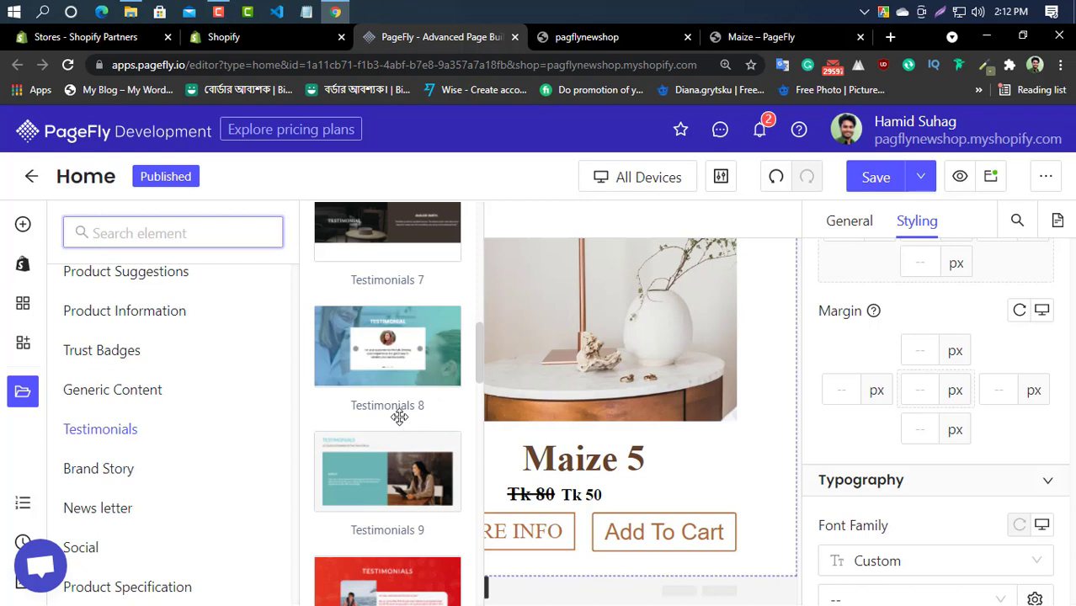
{"action": "scroll", "coordinate": [398, 415], "scroll_direction": "down", "scroll_amount": 3}
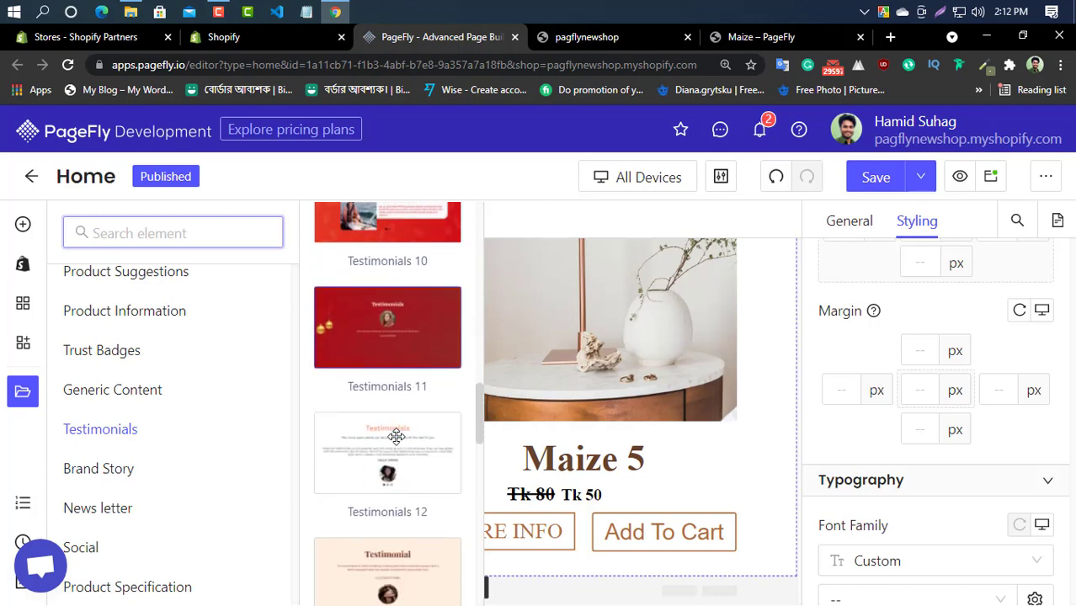
{"action": "left_click_drag", "start_coordinate": [393, 456], "coordinate": [421, 584]}
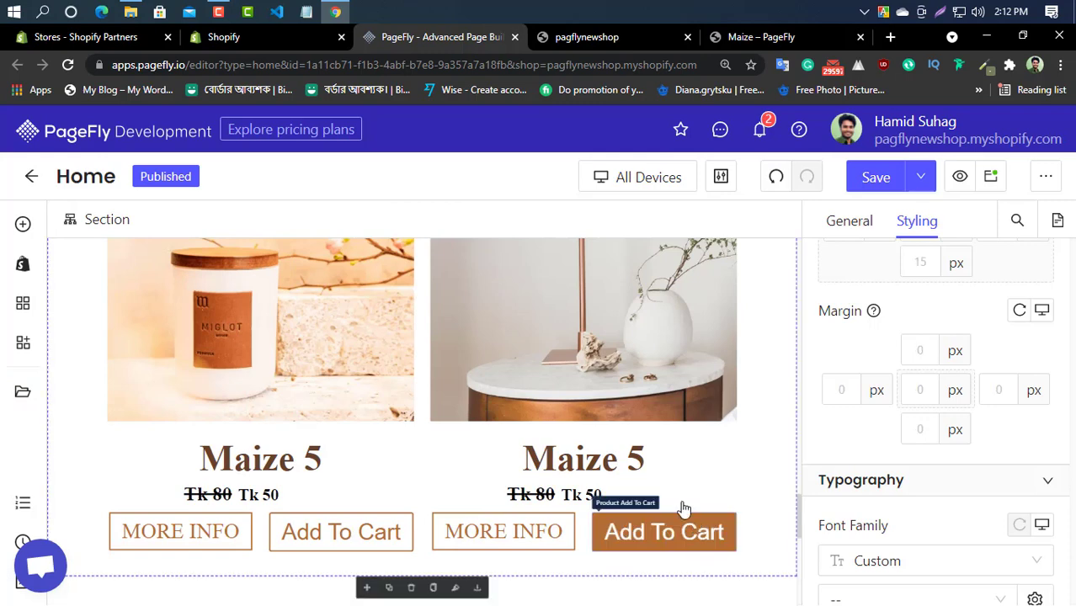
{"action": "scroll", "coordinate": [600, 481], "scroll_direction": "down", "scroll_amount": 4}
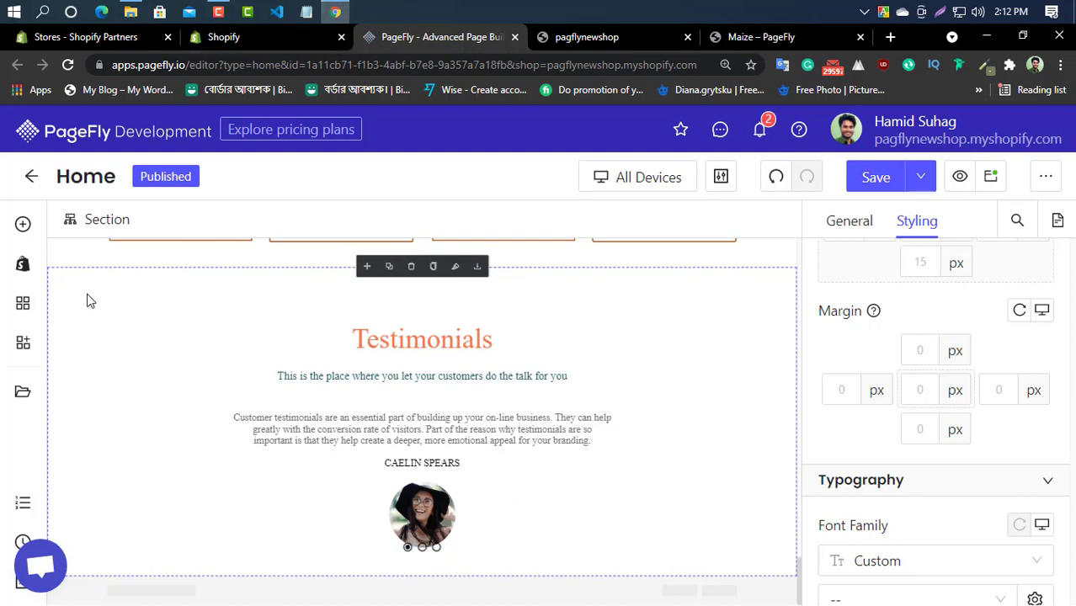
Try the blue preset rgb(74, 144, 226) as the new testimonial section's background color
{"action": "scroll", "coordinate": [860, 434], "scroll_direction": "down", "scroll_amount": 7}
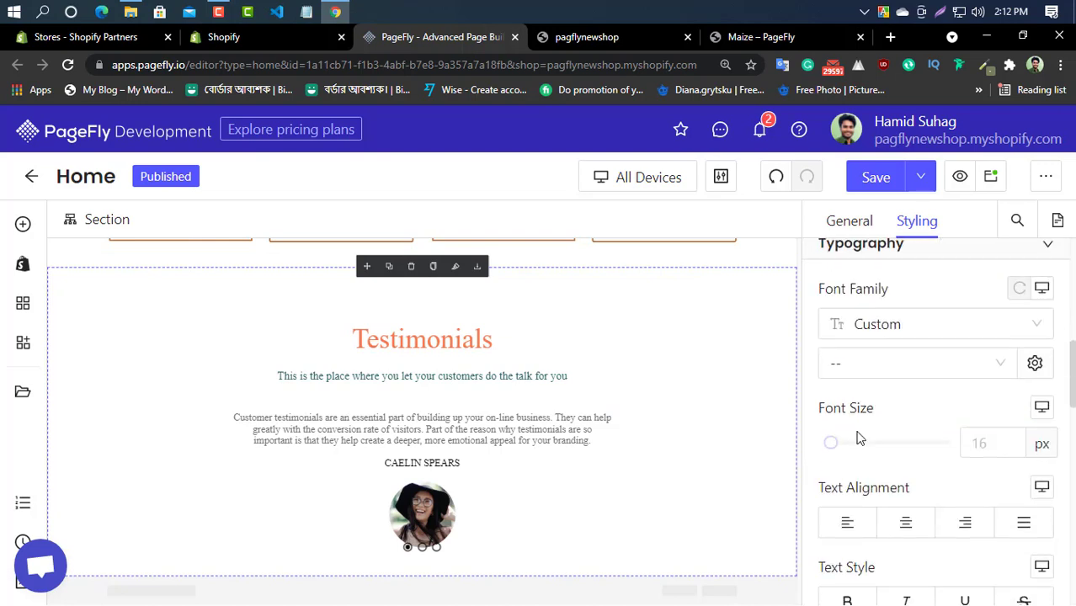
{"action": "scroll", "coordinate": [859, 439], "scroll_direction": "down", "scroll_amount": 2}
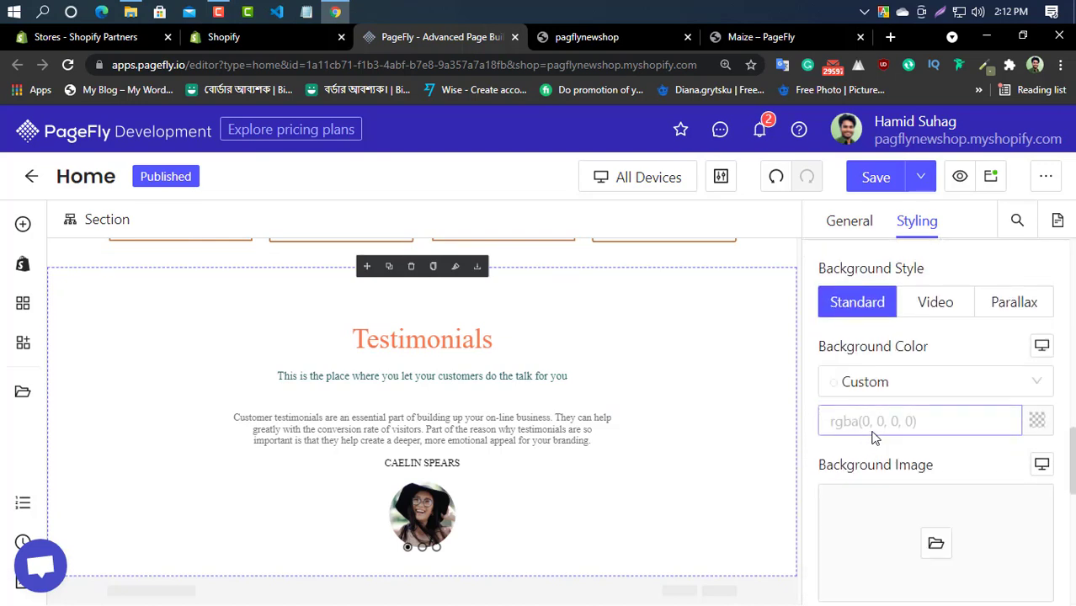
{"action": "left_click", "coordinate": [1036, 420]}
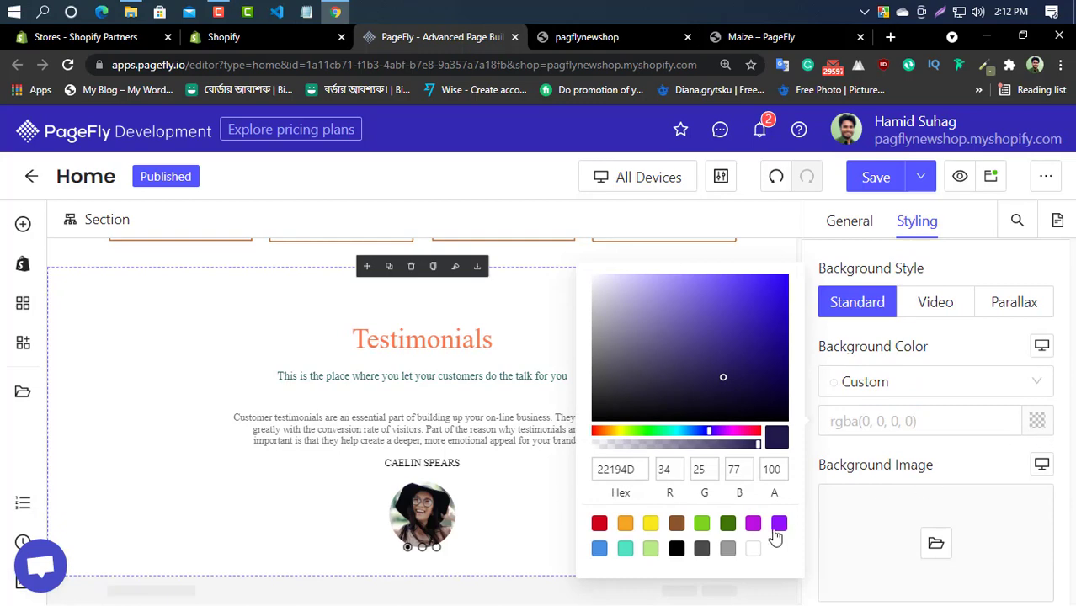
{"action": "left_click", "coordinate": [599, 550]}
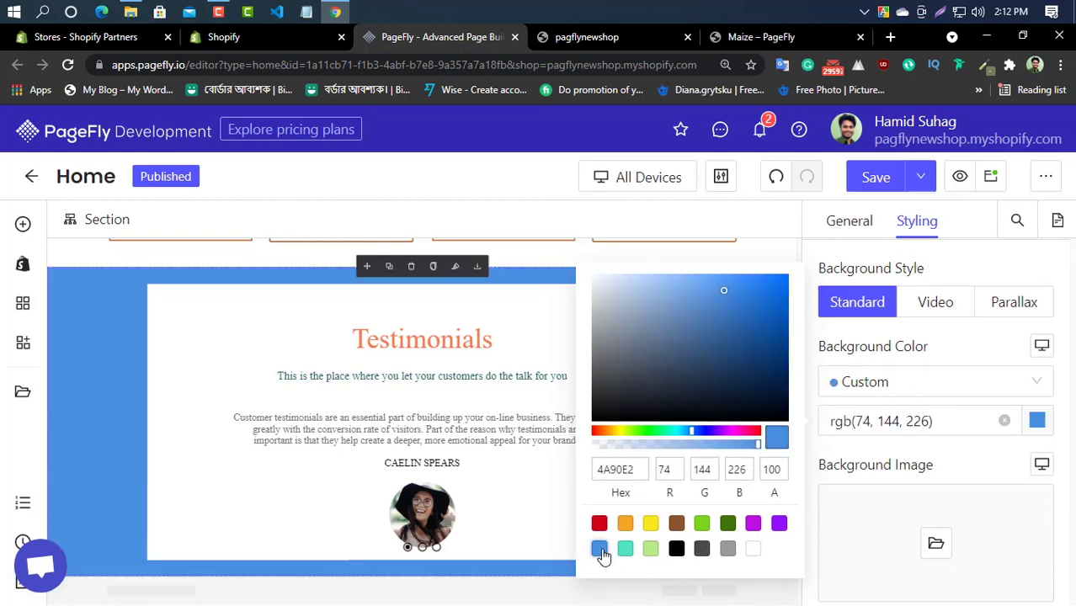
Sample the olive green behind the Maize demo's testimonial and set the new section's background color to rgb(117, 127, 95)
{"action": "left_click", "coordinate": [758, 37]}
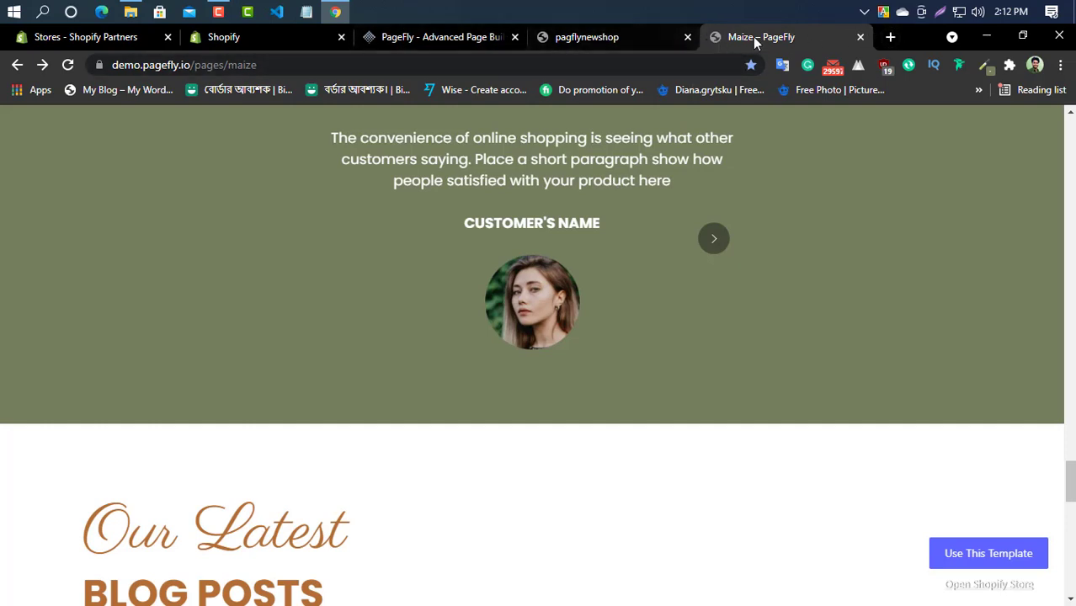
{"action": "left_click", "coordinate": [982, 65]}
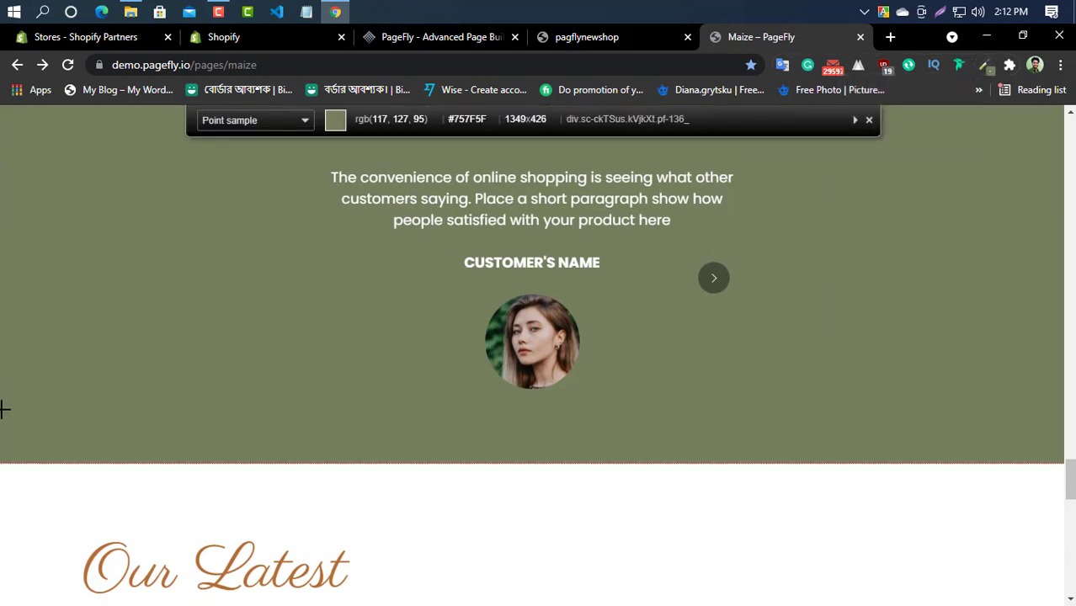
{"action": "left_click", "coordinate": [8, 238]}
{"action": "left_click", "coordinate": [425, 37]}
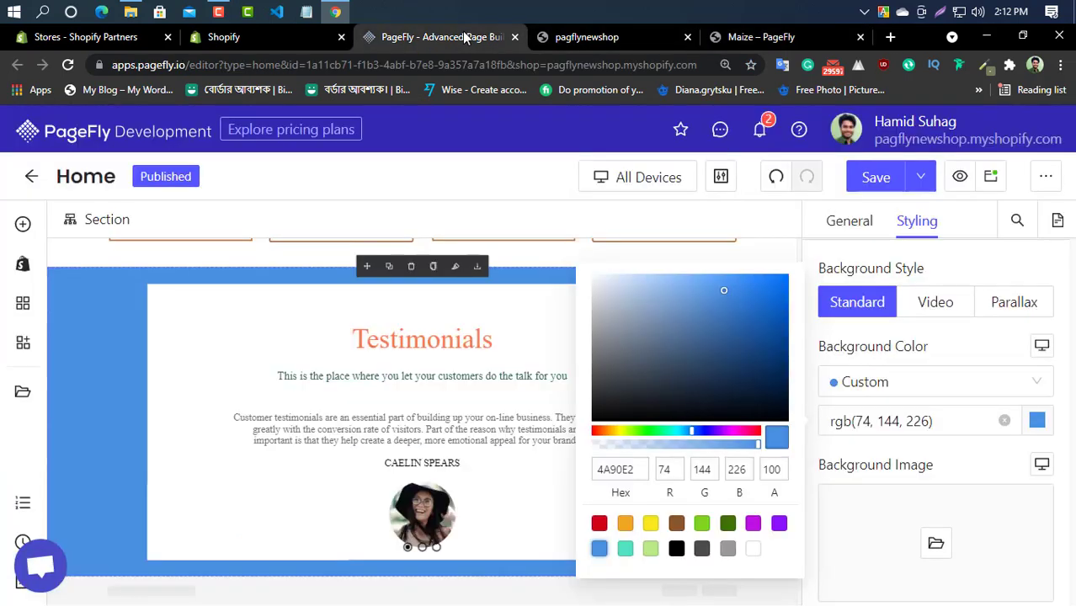
{"action": "left_click", "coordinate": [1004, 420]}
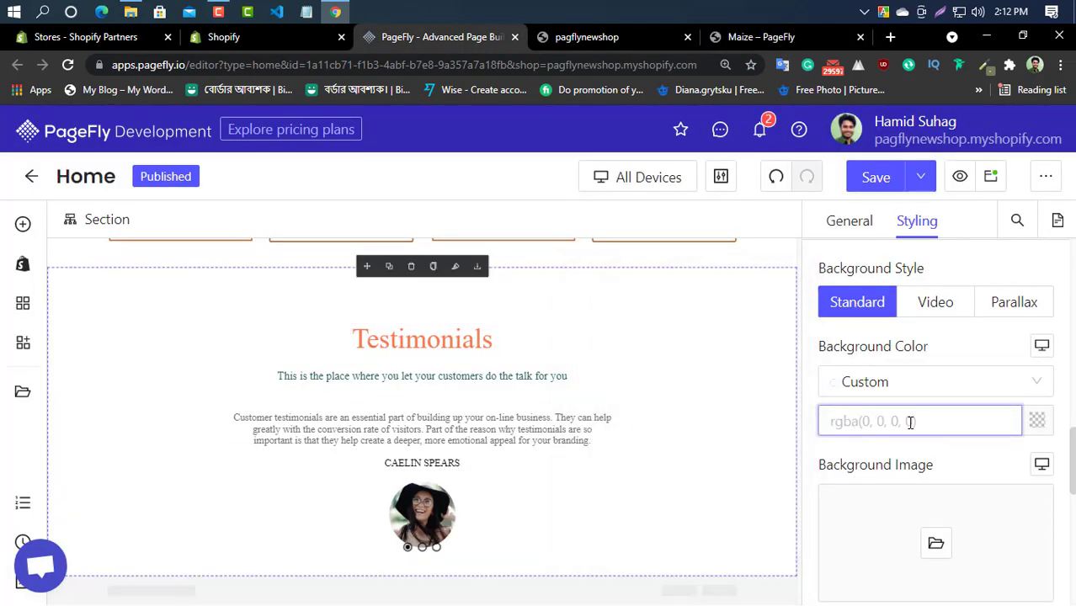
{"action": "key", "text": "ctrl+v"}
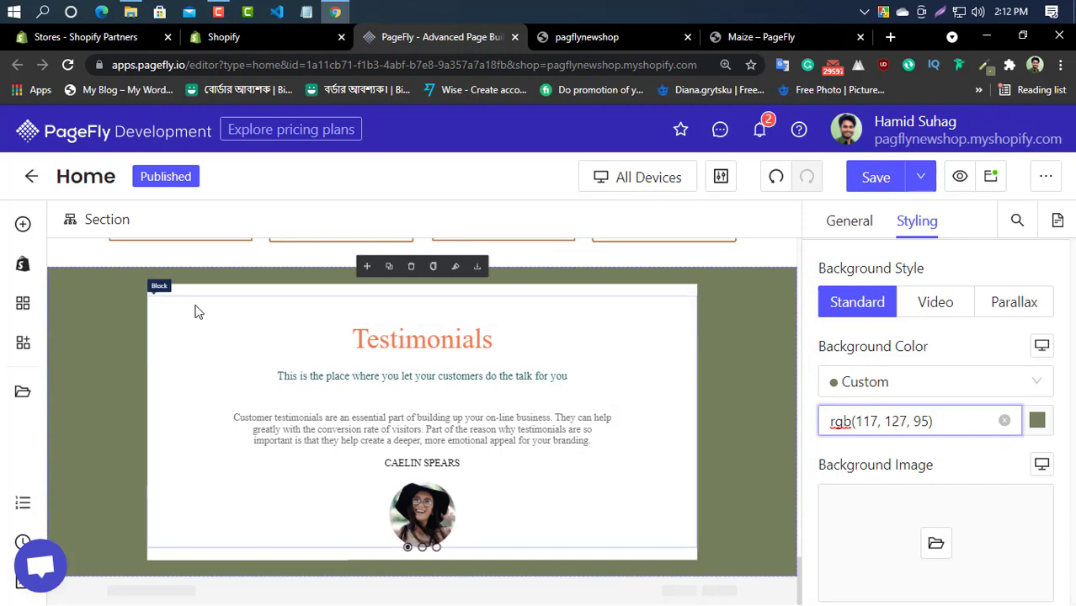
Examine the background, border and display styling of Slide 1 in the testimonial slideshow
{"action": "left_click", "coordinate": [167, 293]}
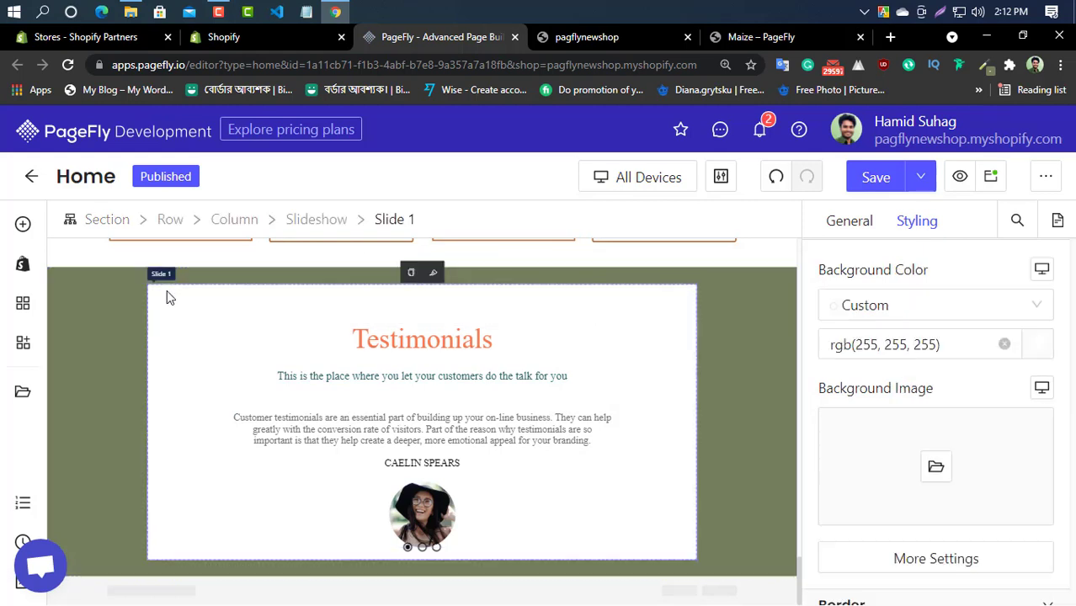
{"action": "scroll", "coordinate": [926, 419], "scroll_direction": "down", "scroll_amount": 1}
{"action": "scroll", "coordinate": [926, 419], "scroll_direction": "down", "scroll_amount": 4}
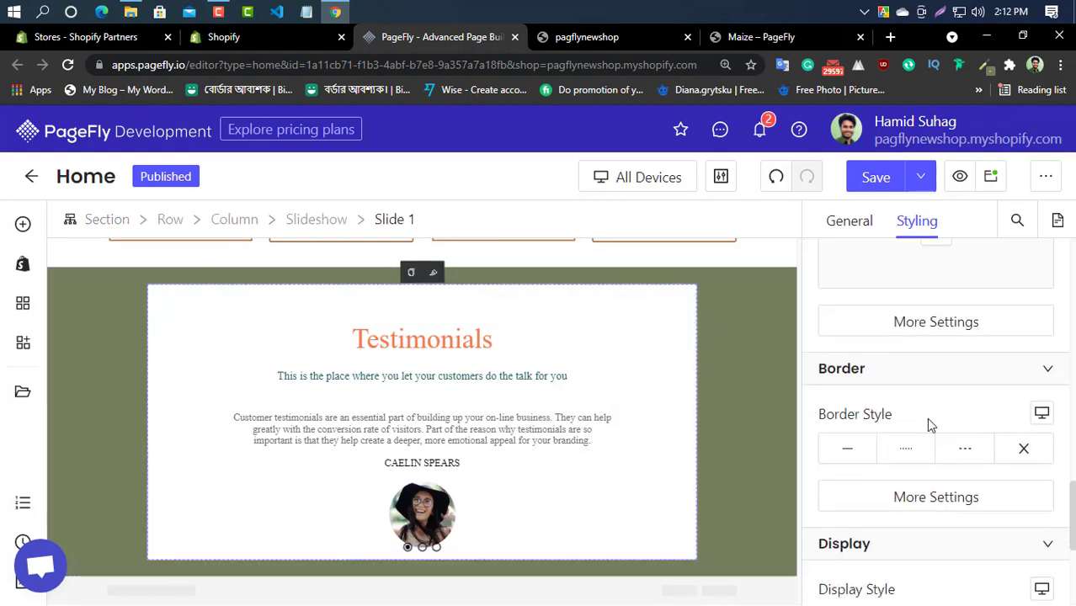
{"action": "scroll", "coordinate": [929, 432], "scroll_direction": "up", "scroll_amount": 5}
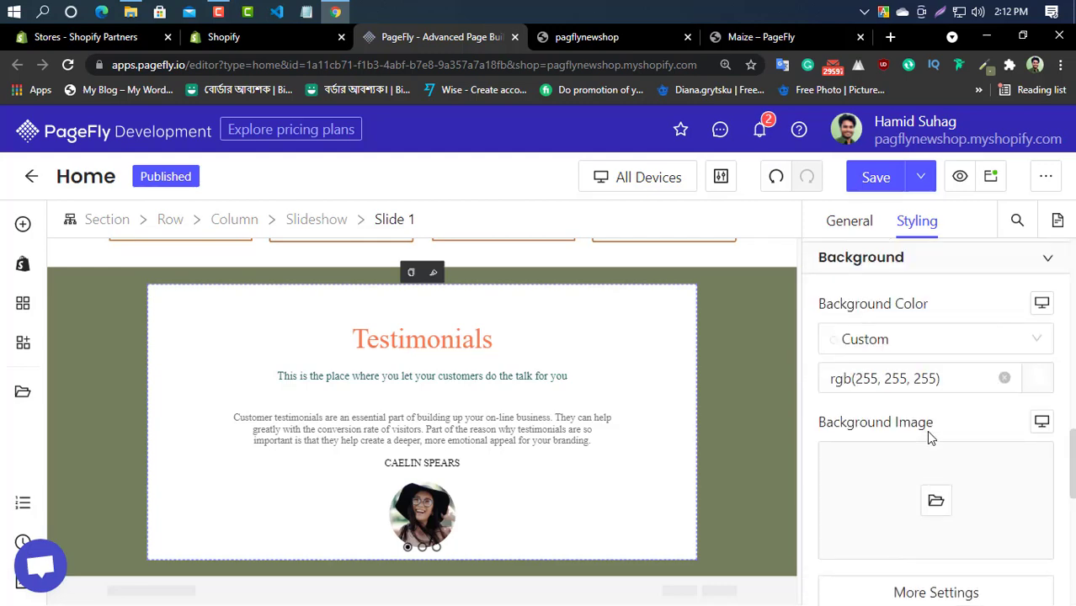
{"action": "scroll", "coordinate": [926, 442], "scroll_direction": "down", "scroll_amount": 3}
{"action": "scroll", "coordinate": [906, 400], "scroll_direction": "up", "scroll_amount": 3}
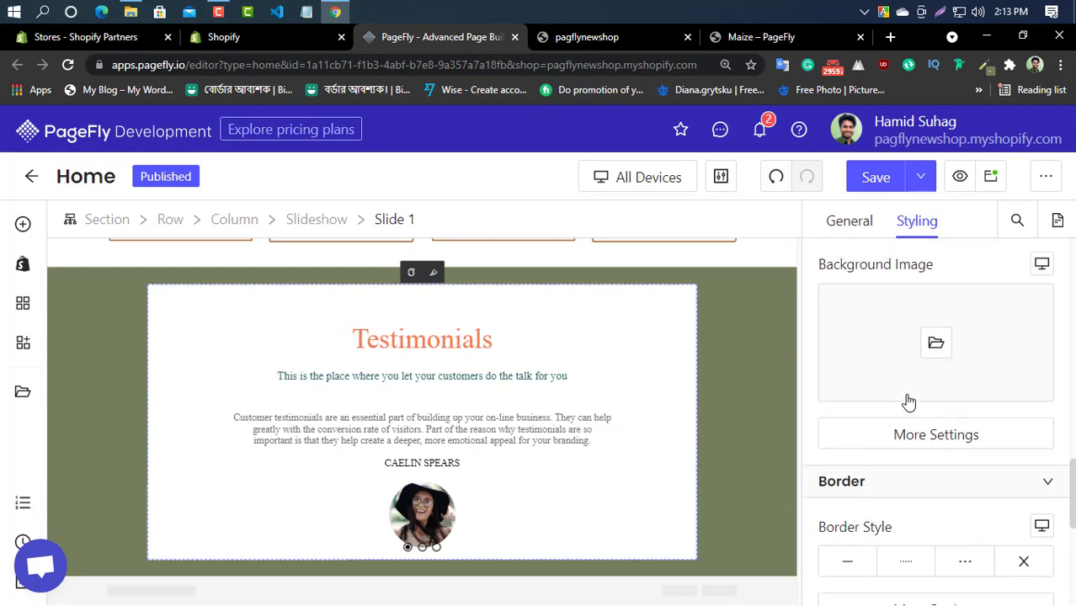
{"action": "scroll", "coordinate": [943, 417], "scroll_direction": "down", "scroll_amount": 2}
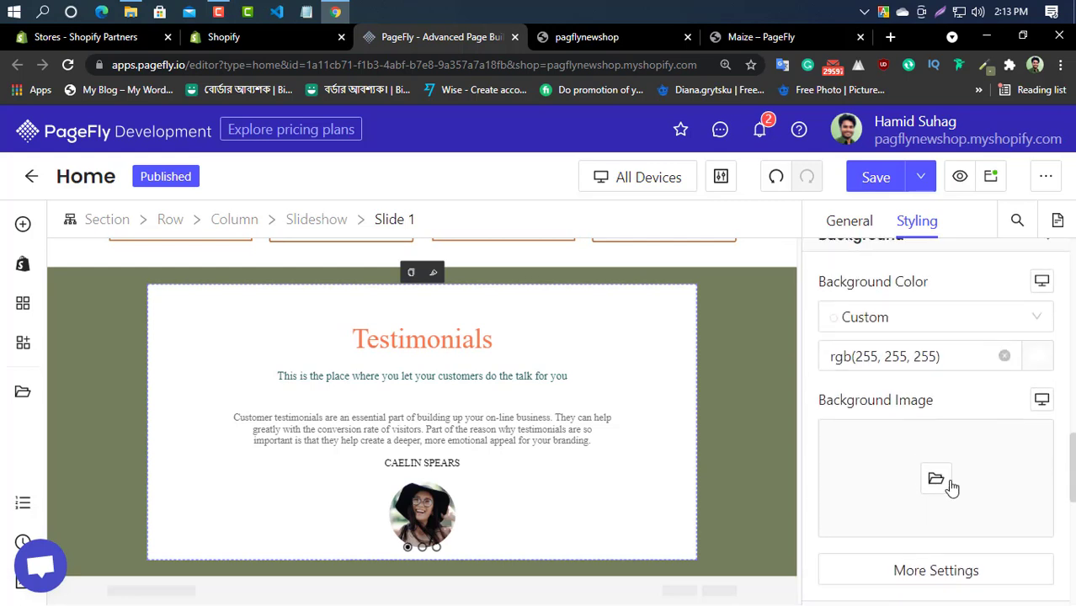
{"action": "left_click", "coordinate": [934, 435]}
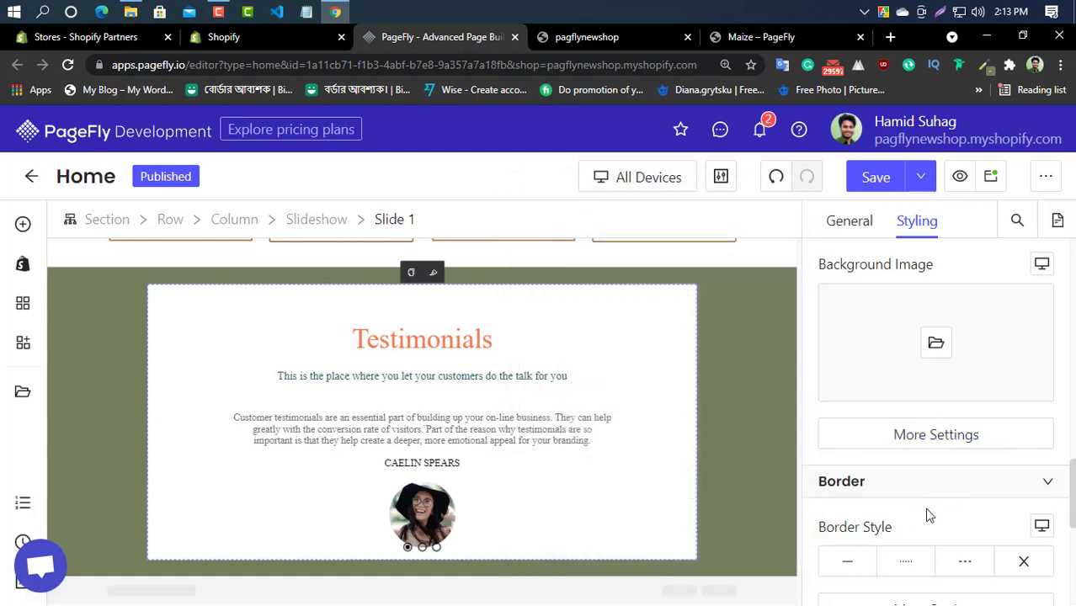
{"action": "scroll", "coordinate": [941, 350], "scroll_direction": "down", "scroll_amount": 5}
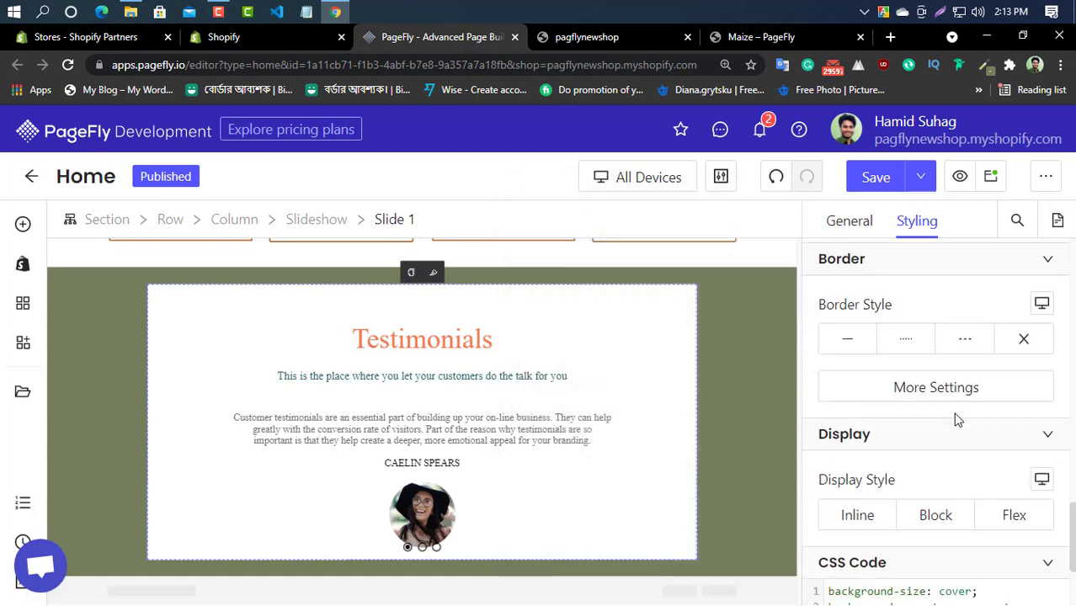
{"action": "scroll", "coordinate": [954, 434], "scroll_direction": "up", "scroll_amount": 2}
{"action": "scroll", "coordinate": [954, 435], "scroll_direction": "up", "scroll_amount": 6}
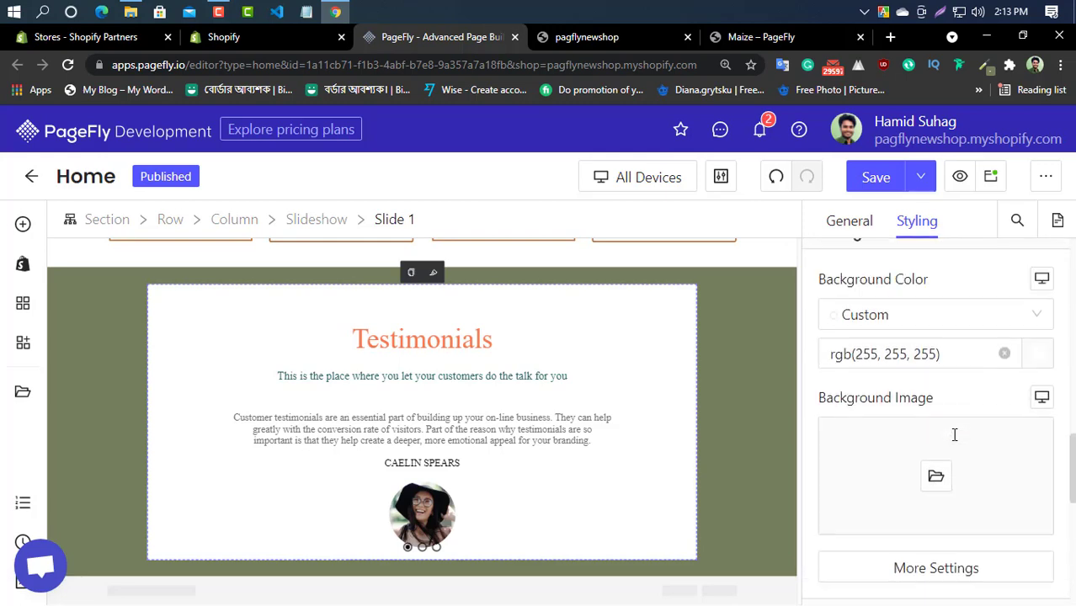
Compare the background color settings of the block inside Slide 1 with those of Slide 1 itself
{"action": "left_click", "coordinate": [229, 302]}
{"action": "scroll", "coordinate": [955, 407], "scroll_direction": "down", "scroll_amount": 3}
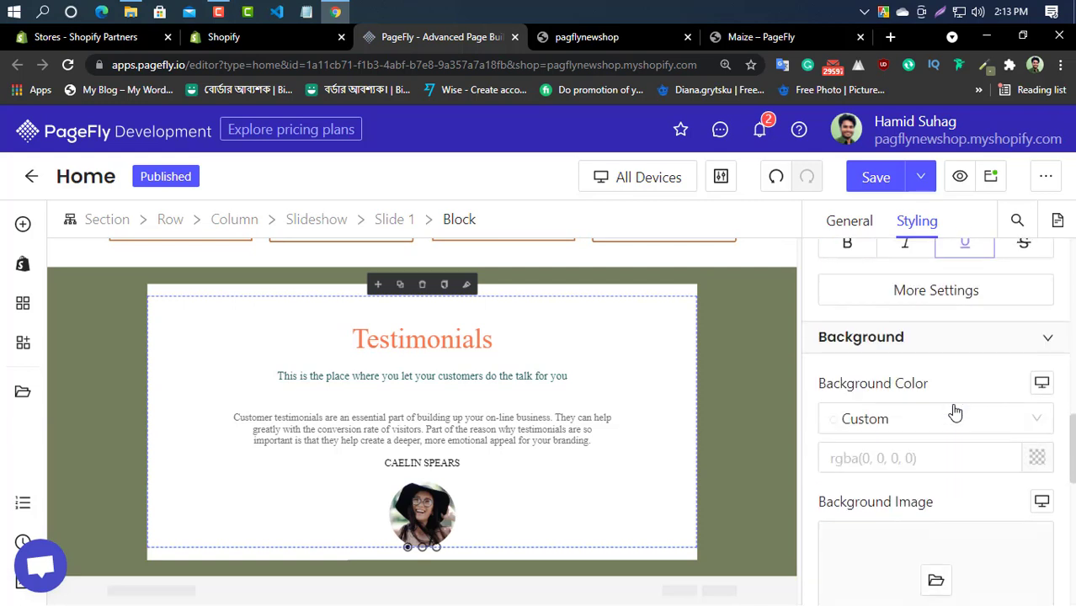
{"action": "scroll", "coordinate": [928, 391], "scroll_direction": "up", "scroll_amount": 1}
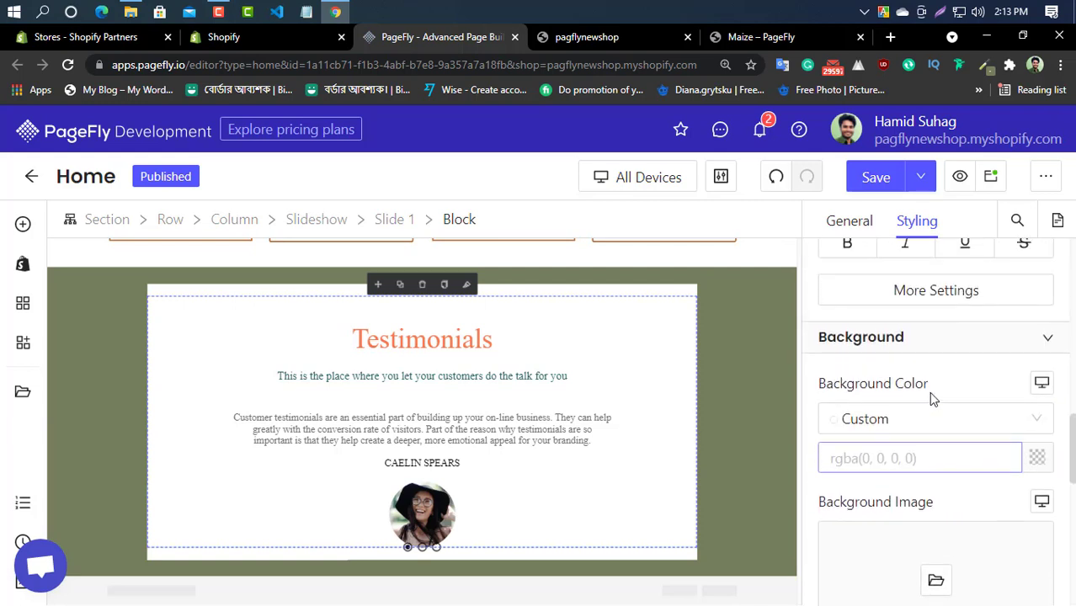
{"action": "left_click", "coordinate": [214, 292]}
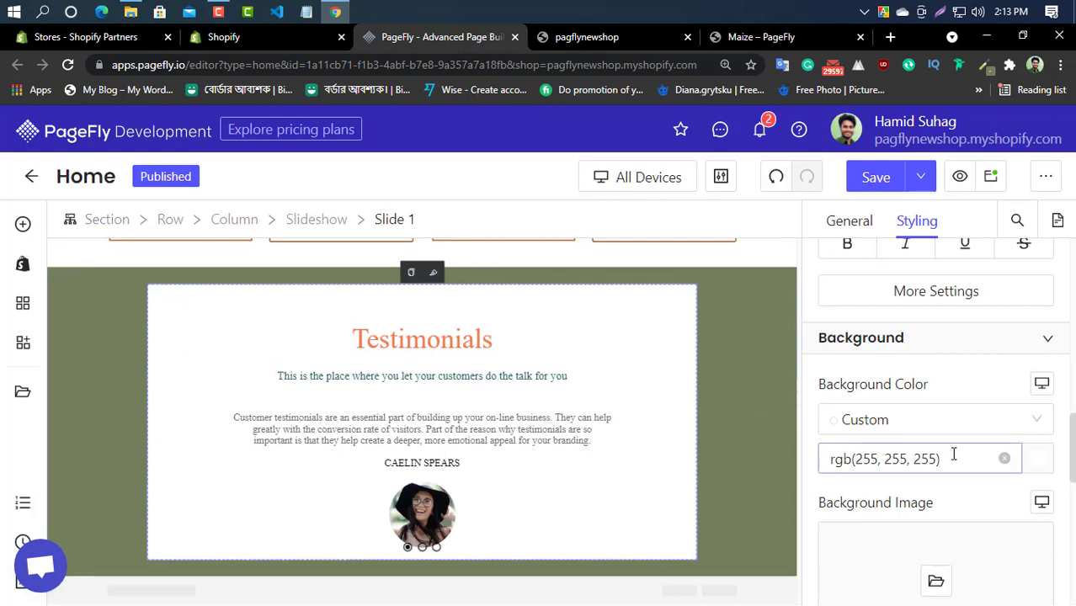
{"action": "scroll", "coordinate": [954, 452], "scroll_direction": "down", "scroll_amount": 3}
{"action": "scroll", "coordinate": [954, 456], "scroll_direction": "up", "scroll_amount": 1}
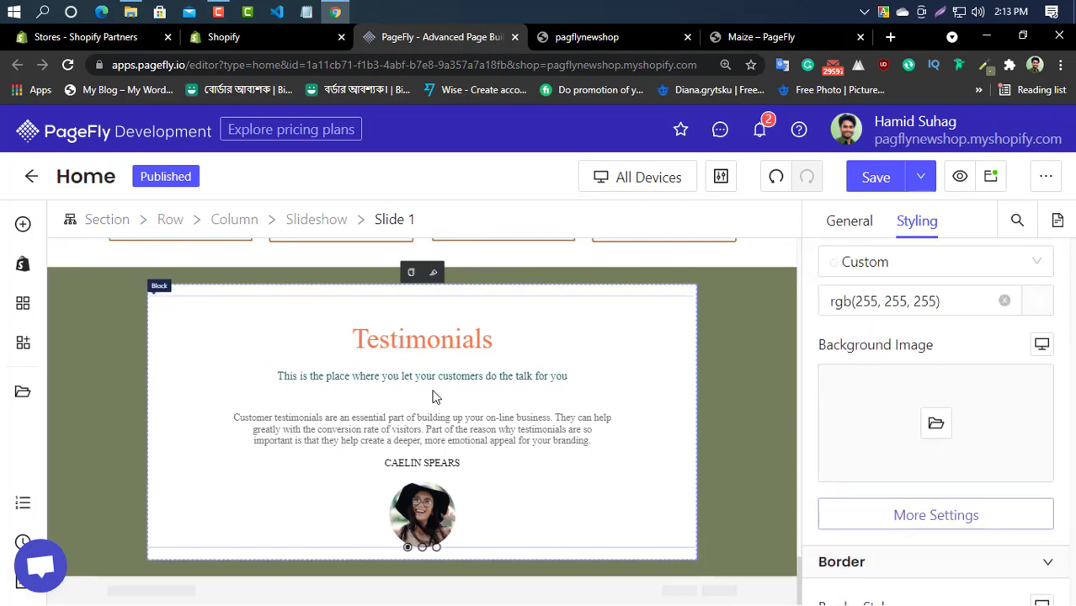
Try rgb(117, 127, 95) as the background color of the block inside Slide 1
{"action": "left_click", "coordinate": [274, 314]}
{"action": "scroll", "coordinate": [898, 383], "scroll_direction": "up", "scroll_amount": 1}
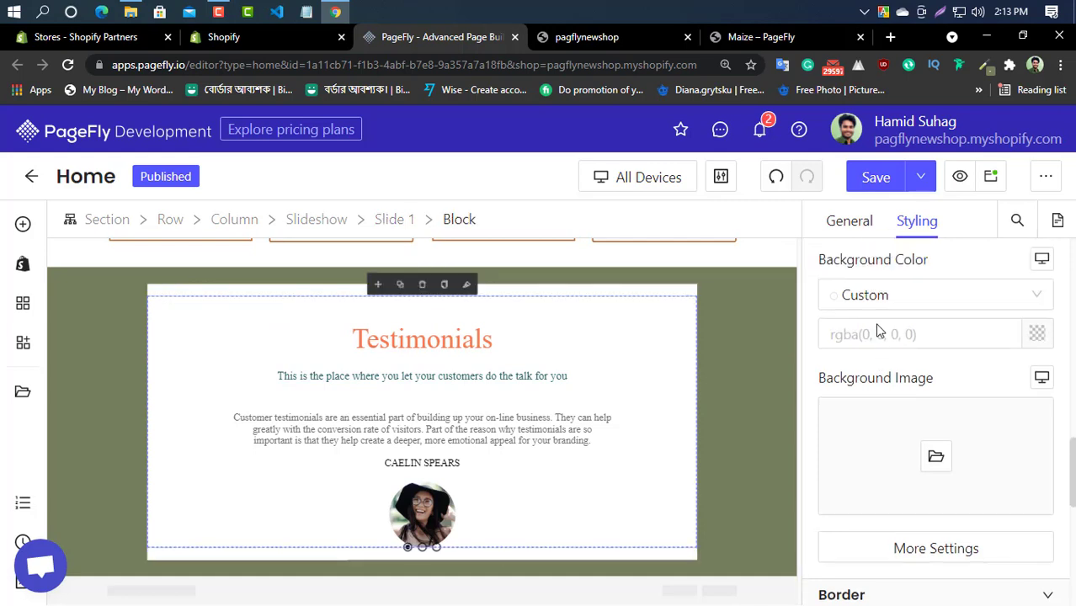
{"action": "left_click", "coordinate": [899, 382]}
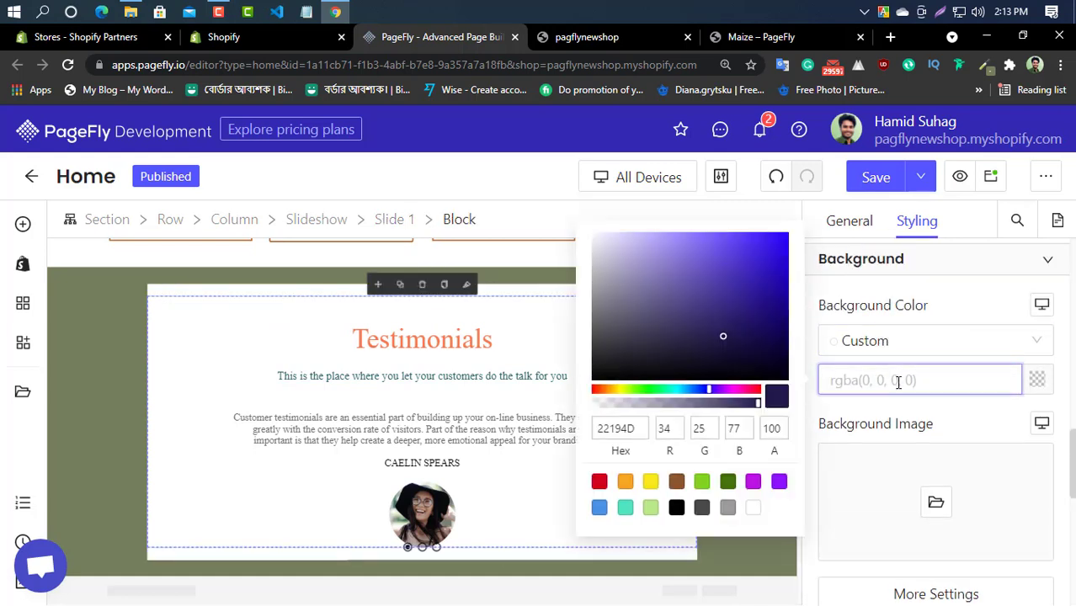
{"action": "type", "text": "rgb(117, 127, 95)"}
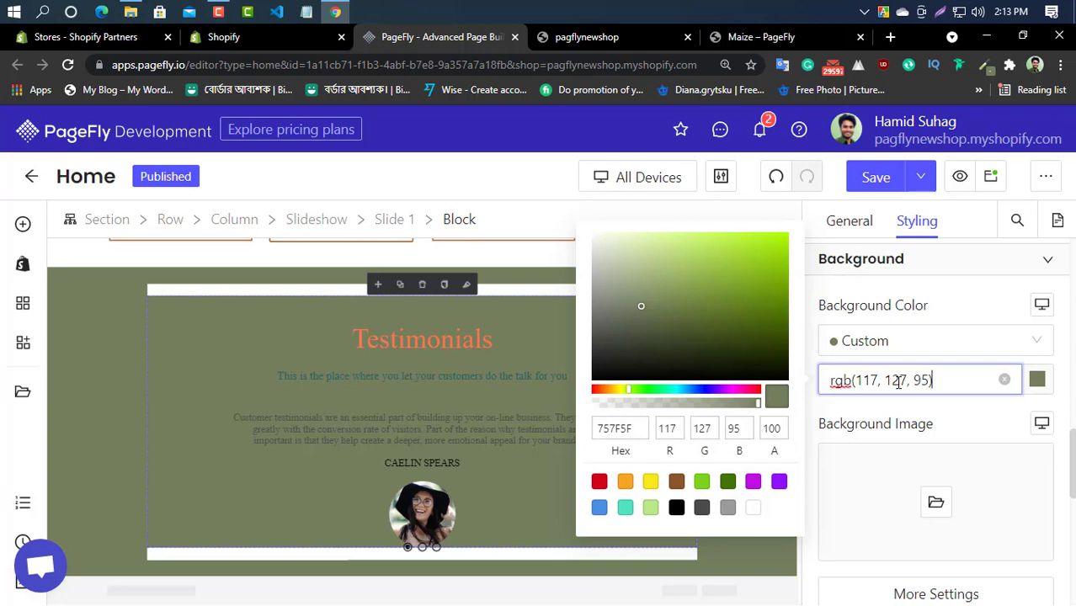
{"action": "left_click", "coordinate": [1004, 379]}
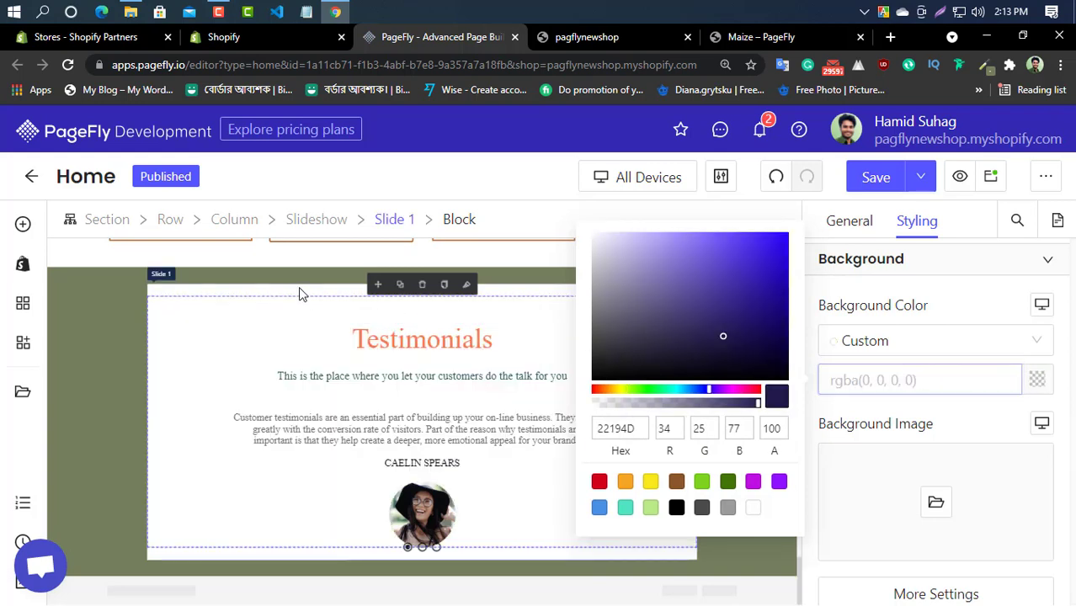
Try Slide 1 without a background color, then restore the white preset rgb(255, 255, 255)
{"action": "left_click", "coordinate": [282, 300]}
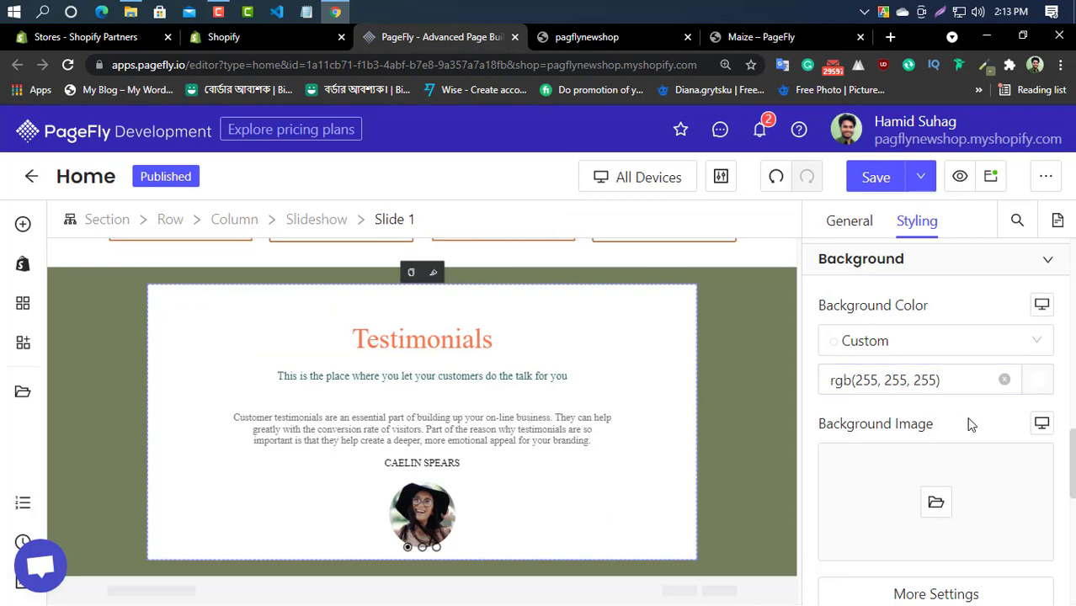
{"action": "left_click", "coordinate": [1006, 380]}
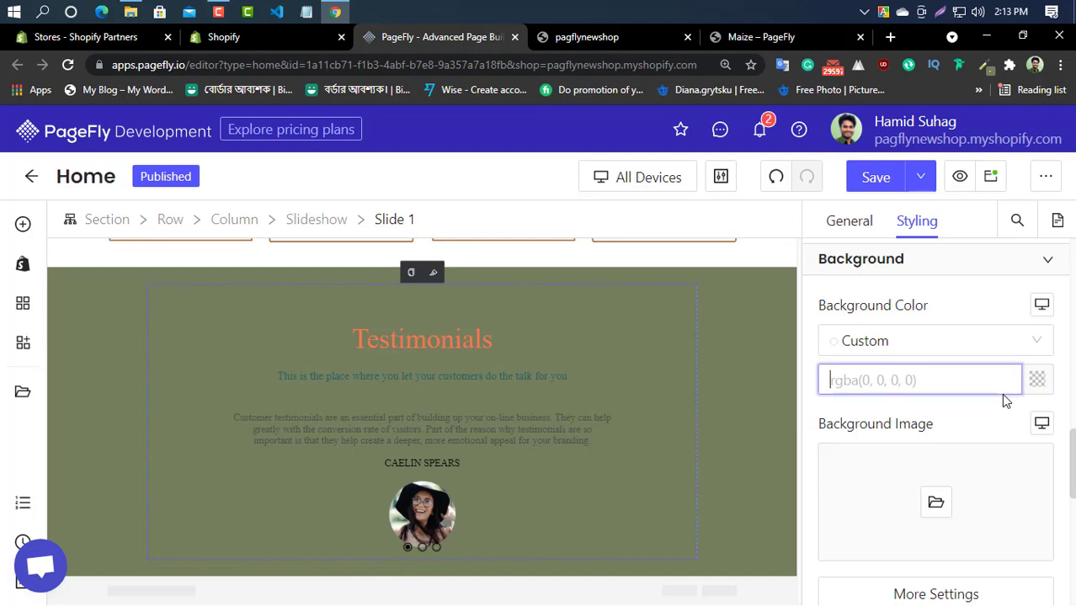
{"action": "left_click", "coordinate": [1037, 380]}
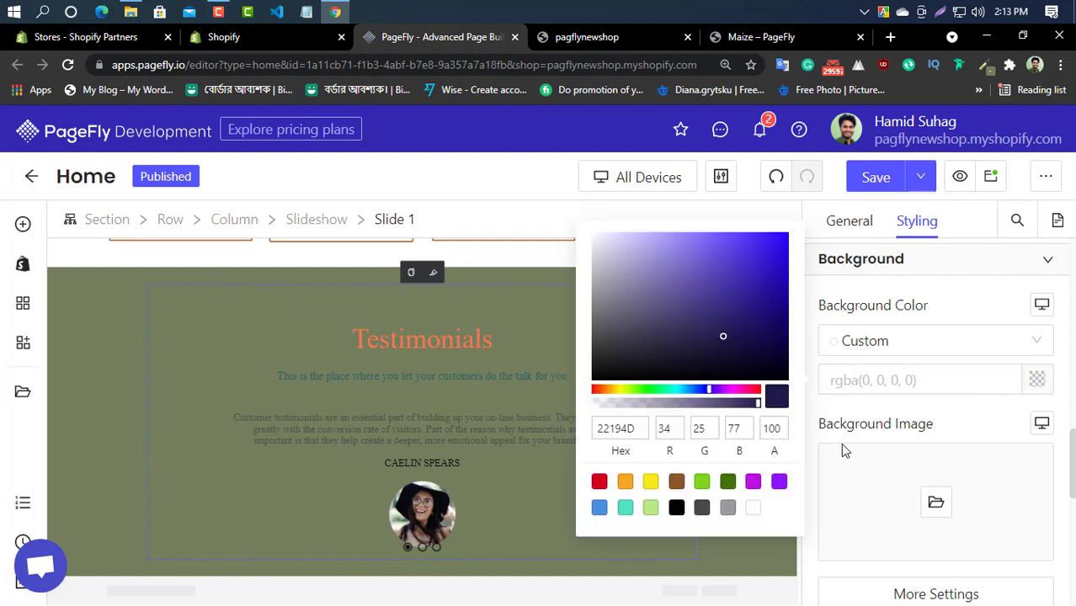
{"action": "left_click", "coordinate": [753, 507]}
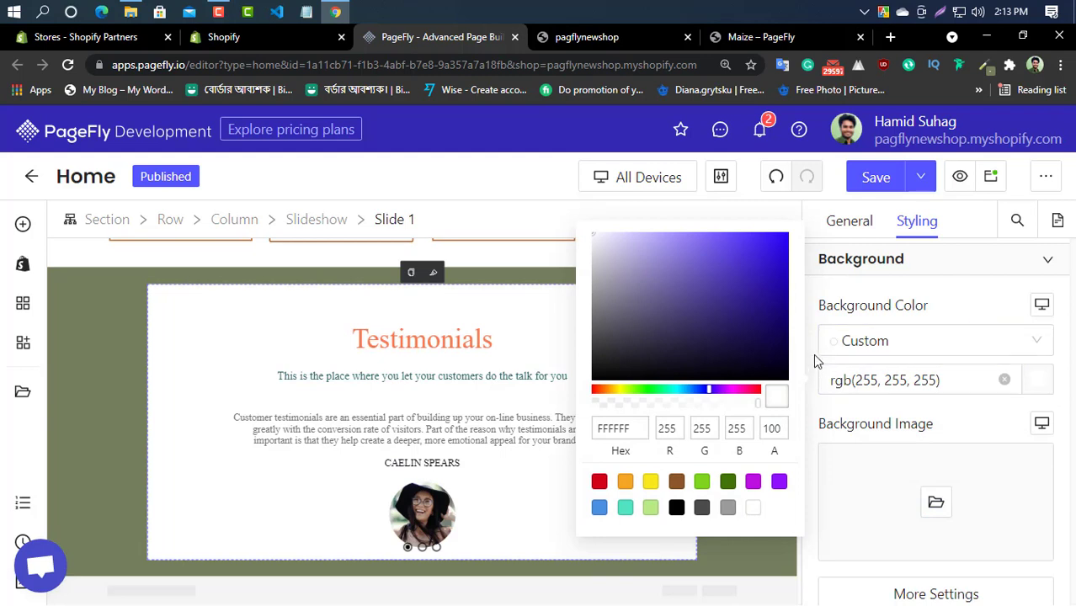
Clear the white background color from Slide 1 of the testimonial slideshow
{"action": "left_click", "coordinate": [92, 301]}
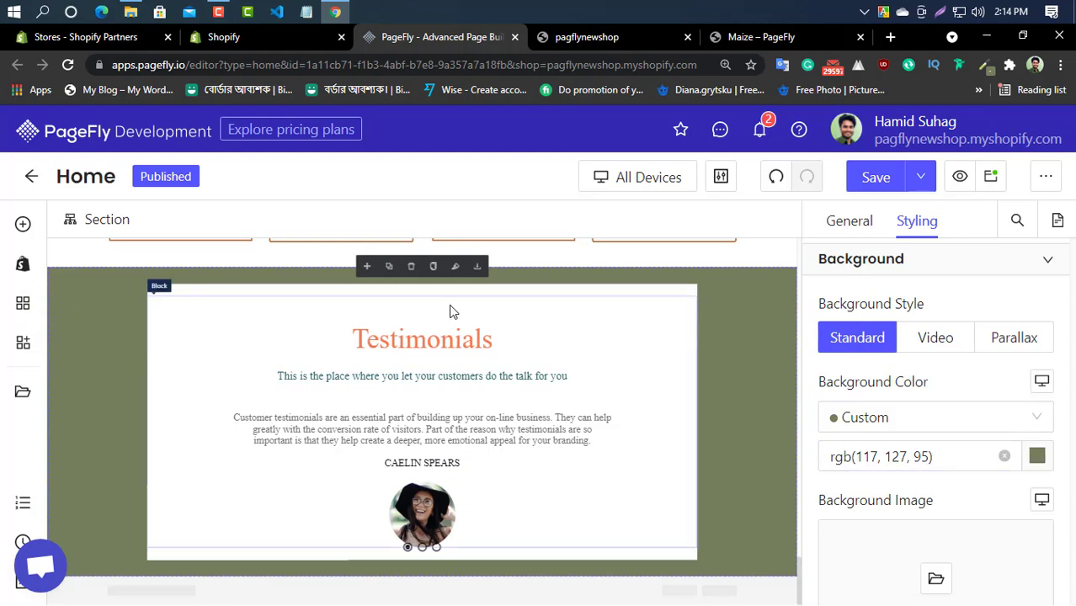
{"action": "left_click", "coordinate": [192, 298]}
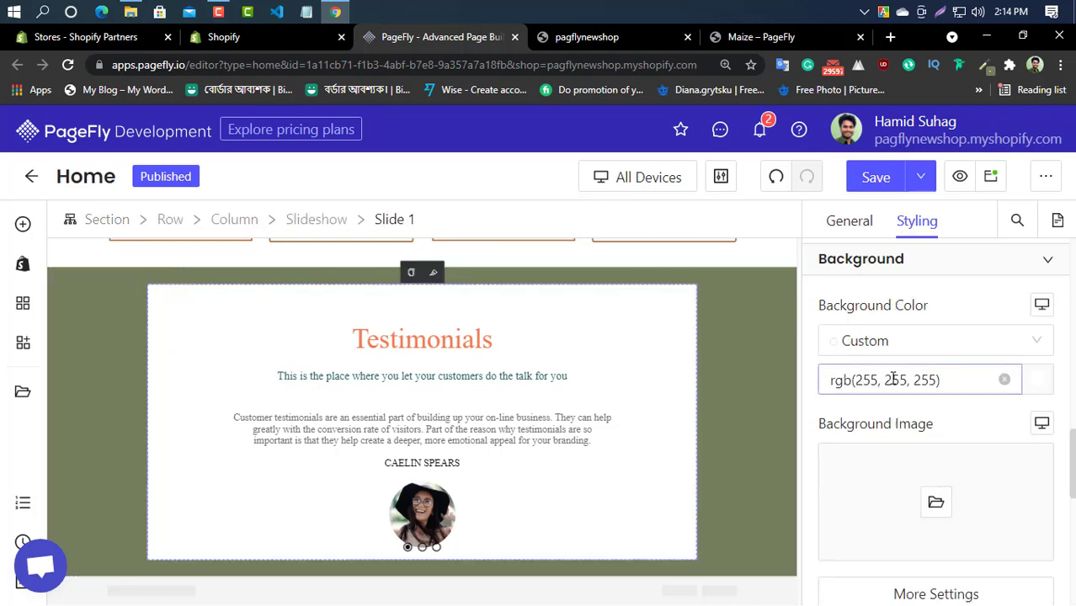
{"action": "left_click", "coordinate": [1005, 380]}
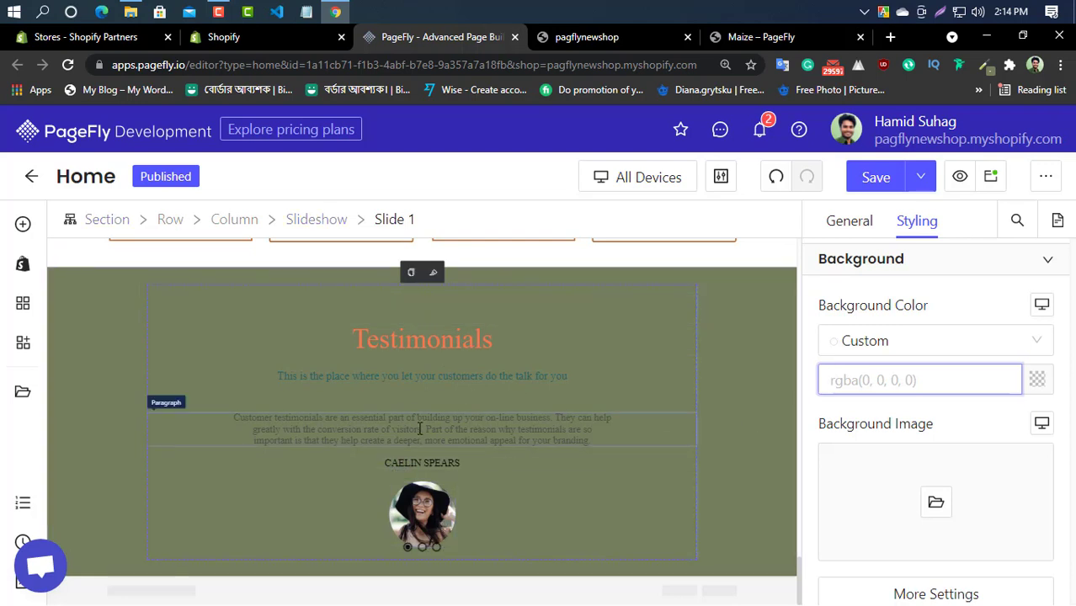
Copy the heading text "Testimonial" from the testimonial section of the Maize demo page
{"action": "left_click", "coordinate": [410, 341]}
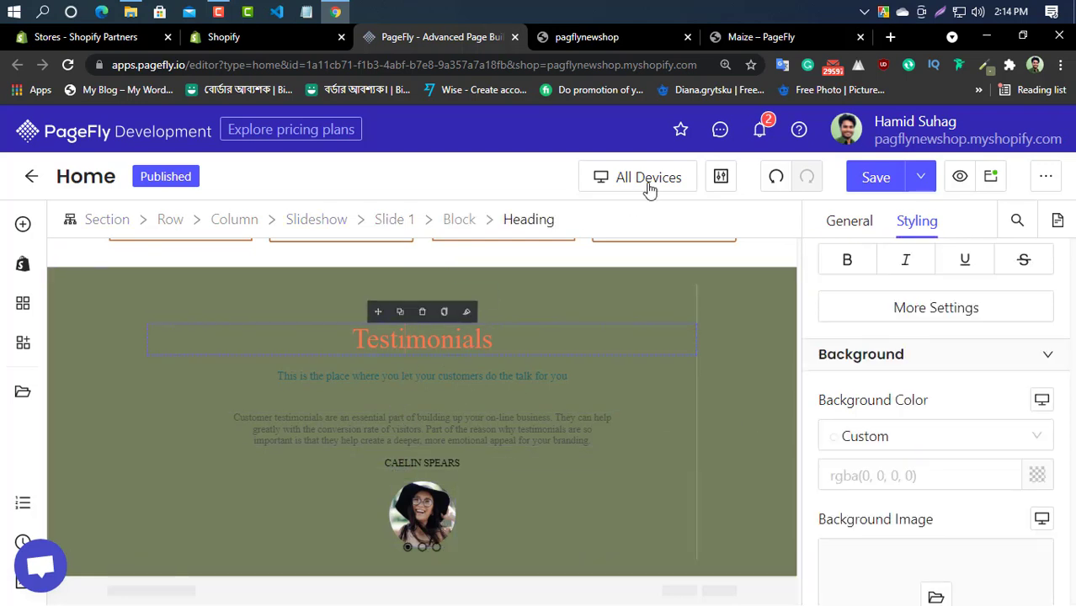
{"action": "left_click", "coordinate": [755, 39]}
{"action": "scroll", "coordinate": [560, 346], "scroll_direction": "up", "scroll_amount": 3}
{"action": "left_click_drag", "start_coordinate": [671, 314], "coordinate": [418, 313]}
{"action": "right_click", "coordinate": [480, 315]}
{"action": "left_click", "coordinate": [490, 313]}
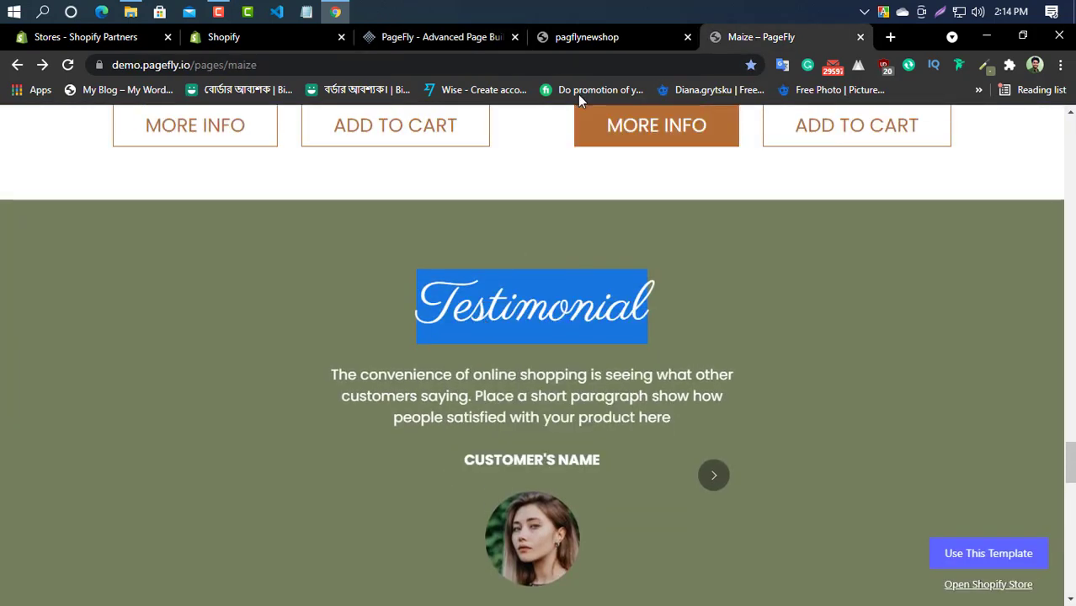
Replace the text of Slide 1's top heading in the PageFly editor with the copied "Testimonial"
{"action": "left_click", "coordinate": [467, 36]}
{"action": "scroll", "coordinate": [909, 340], "scroll_direction": "up", "scroll_amount": 4}
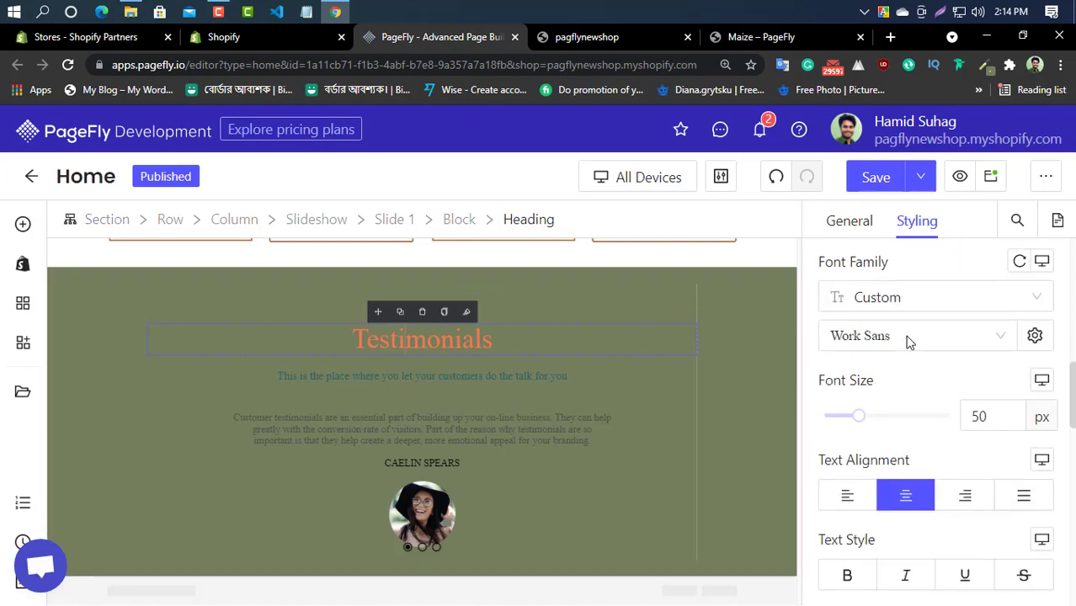
{"action": "scroll", "coordinate": [909, 340], "scroll_direction": "up", "scroll_amount": 3}
{"action": "left_click", "coordinate": [848, 221]}
{"action": "left_click", "coordinate": [908, 396]}
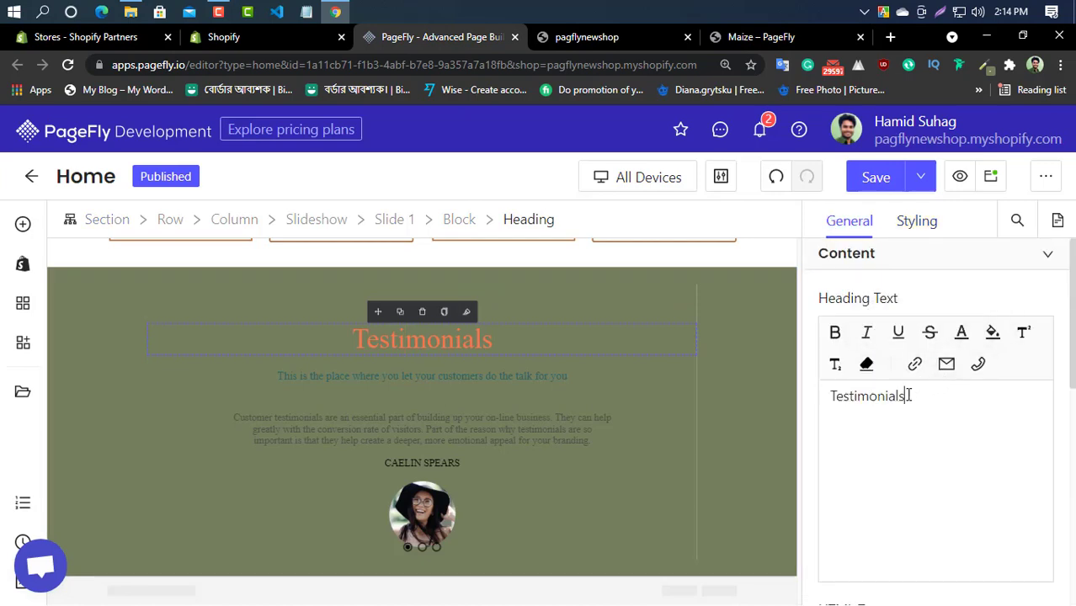
{"action": "key", "text": "ctrl+a"}
{"action": "key", "text": "ctrl+v"}
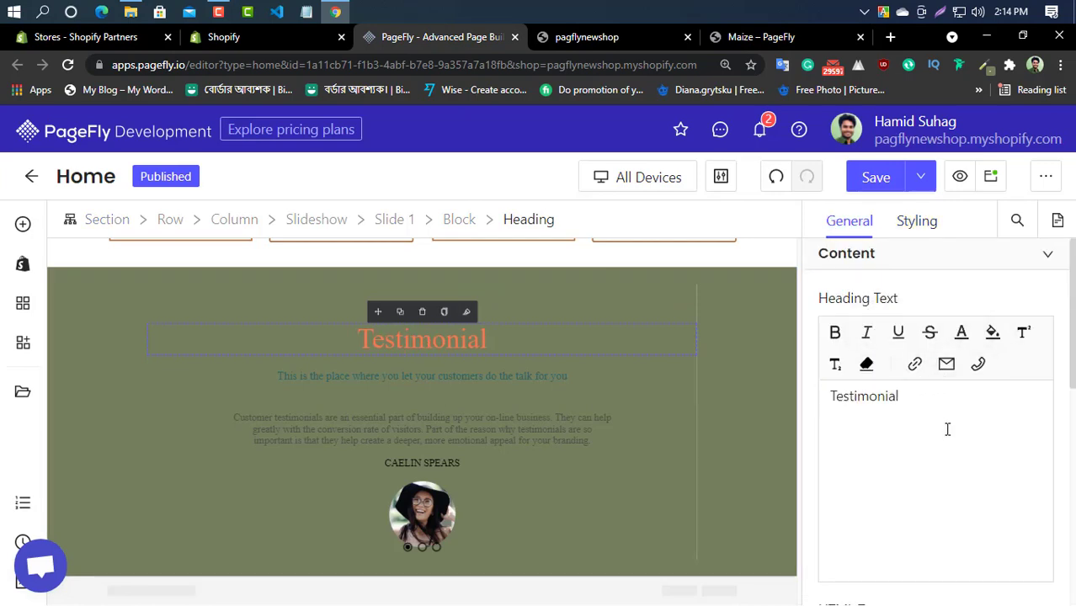
Set the Testimonial heading's content color to the white preset, matching the Maize demo
{"action": "scroll", "coordinate": [946, 422], "scroll_direction": "down", "scroll_amount": 3}
{"action": "scroll", "coordinate": [946, 422], "scroll_direction": "down", "scroll_amount": 3}
{"action": "scroll", "coordinate": [942, 317], "scroll_direction": "up", "scroll_amount": 3}
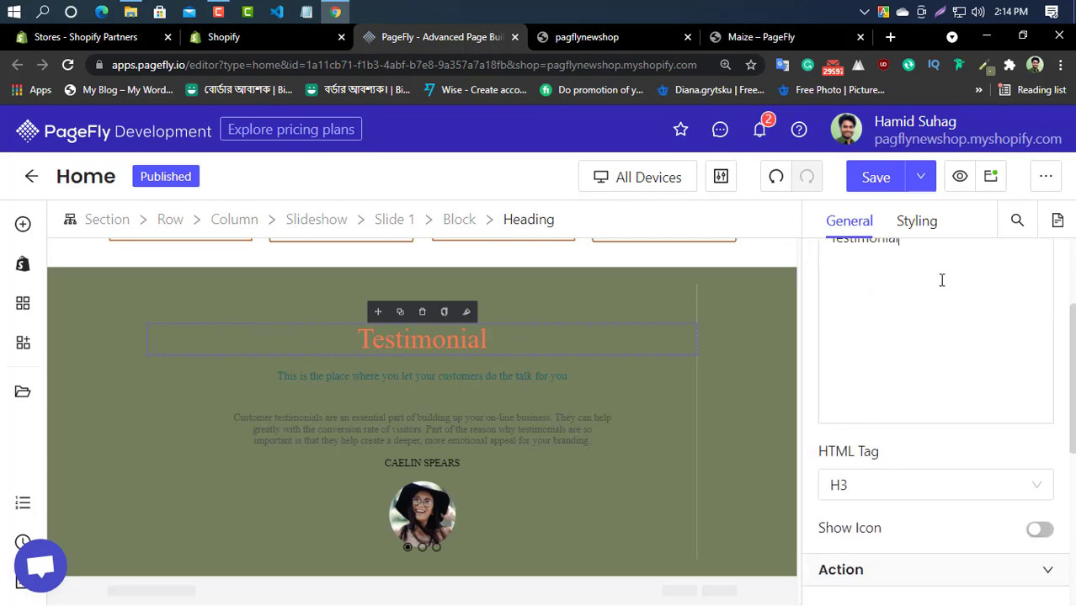
{"action": "left_click", "coordinate": [926, 229]}
{"action": "scroll", "coordinate": [915, 424], "scroll_direction": "up", "scroll_amount": 3}
{"action": "scroll", "coordinate": [915, 424], "scroll_direction": "down", "scroll_amount": 6}
{"action": "scroll", "coordinate": [915, 424], "scroll_direction": "up", "scroll_amount": 4}
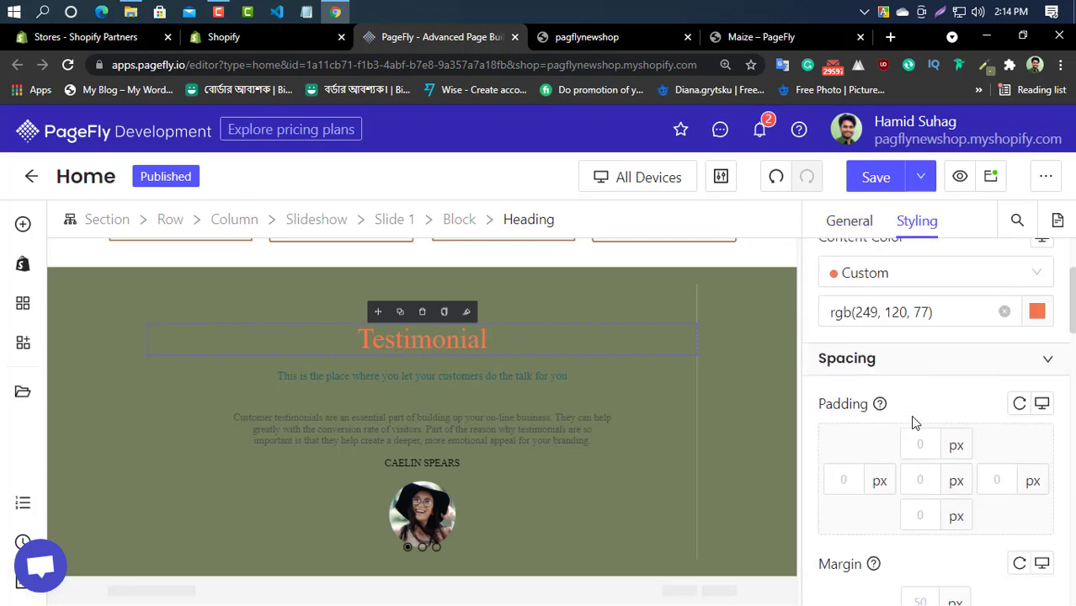
{"action": "left_click", "coordinate": [765, 39]}
{"action": "left_click", "coordinate": [672, 332]}
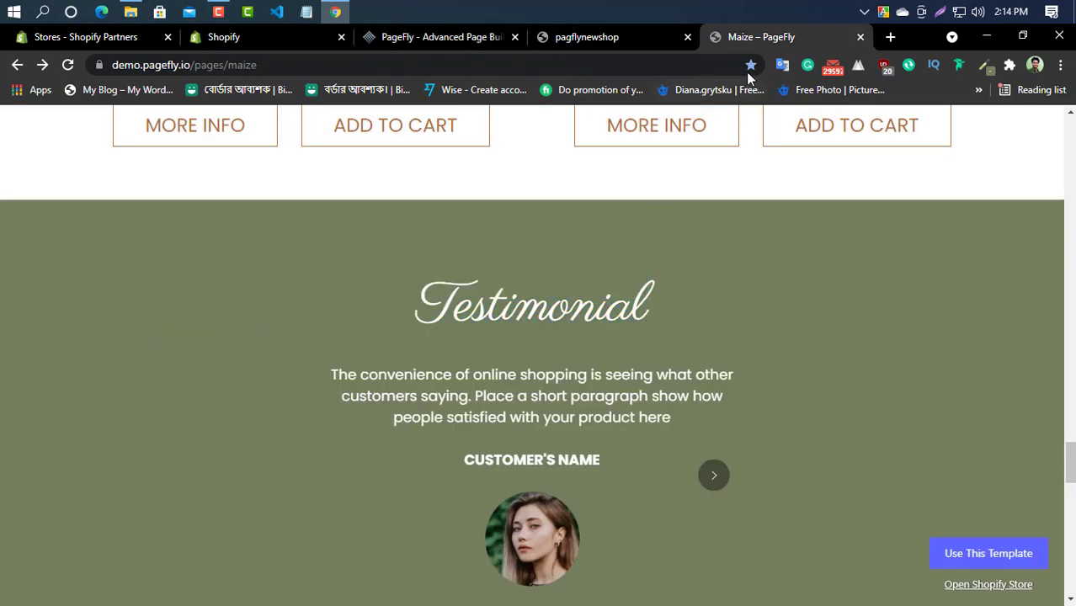
{"action": "left_click", "coordinate": [504, 37]}
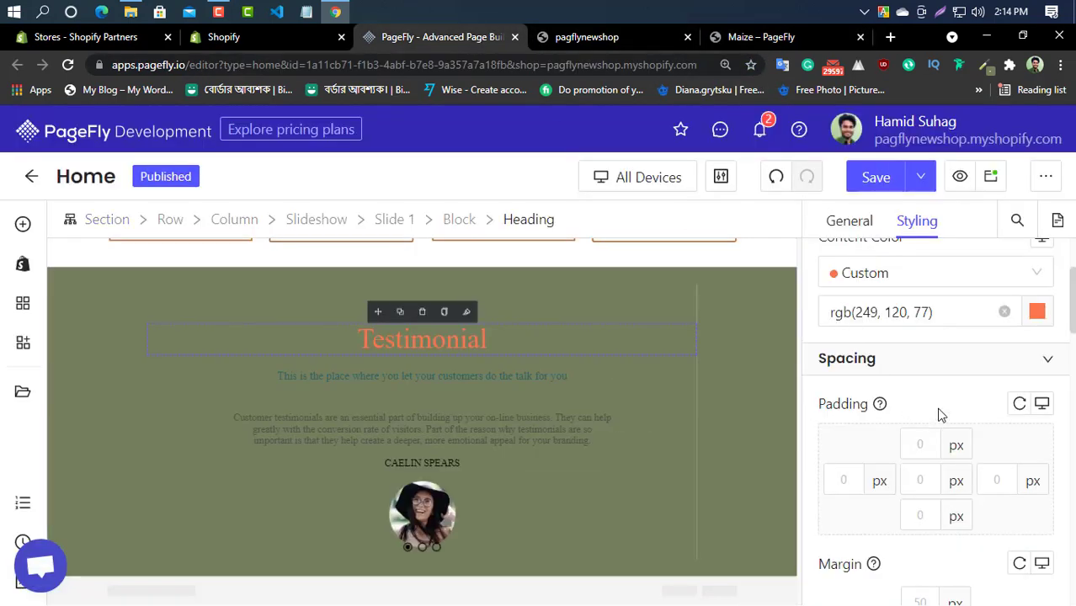
{"action": "left_click", "coordinate": [1004, 312]}
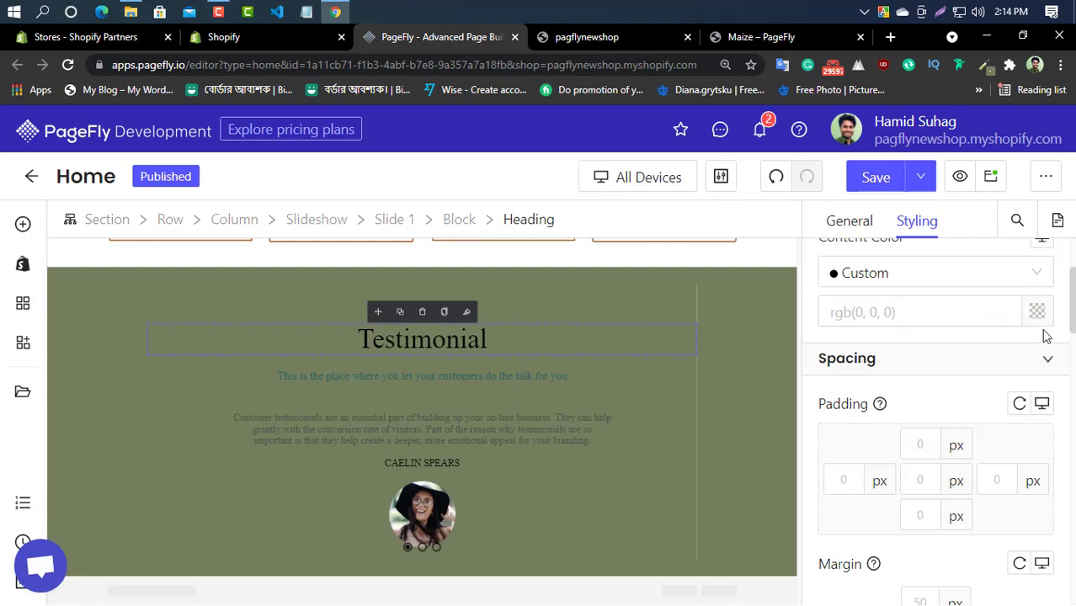
{"action": "left_click", "coordinate": [1036, 313]}
{"action": "left_click", "coordinate": [752, 438]}
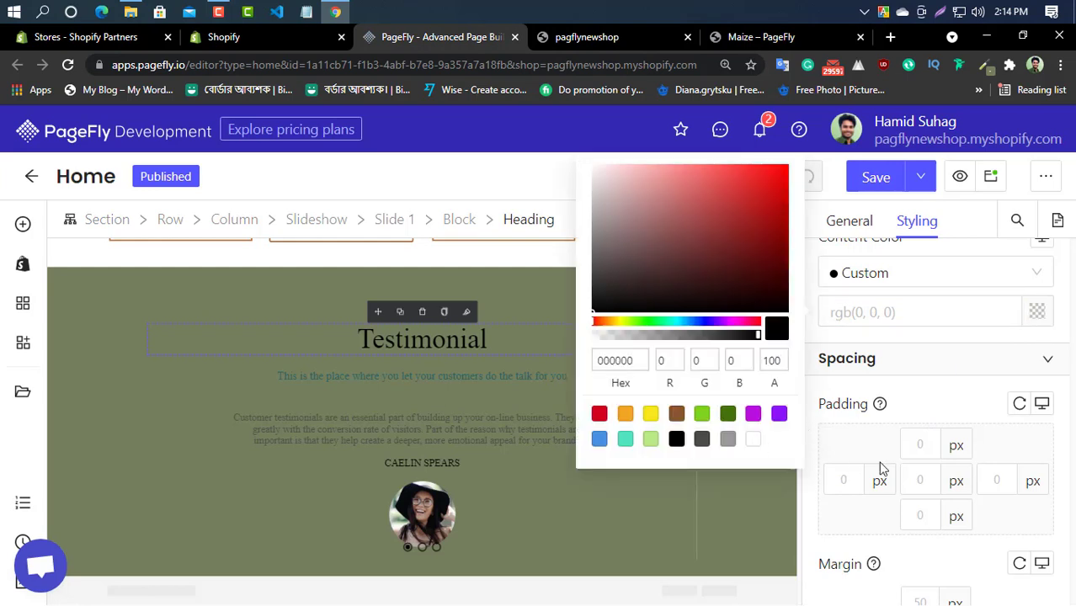
{"action": "left_click", "coordinate": [926, 412]}
Set the Testimonial heading's font family to Parisienne and its font size to 76 px
{"action": "scroll", "coordinate": [926, 438], "scroll_direction": "down", "scroll_amount": 4}
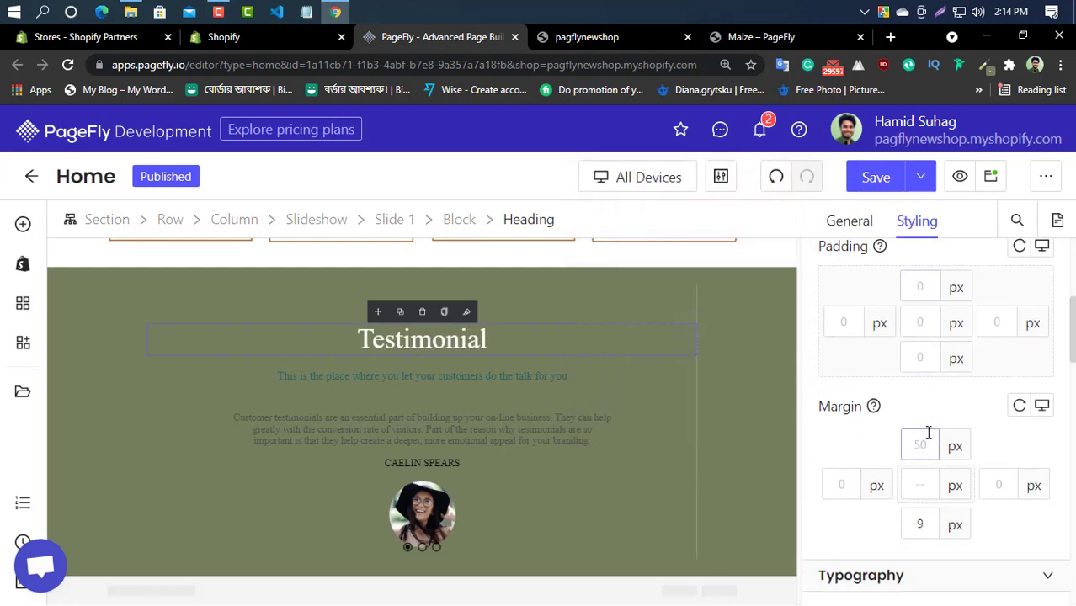
{"action": "scroll", "coordinate": [930, 441], "scroll_direction": "down", "scroll_amount": 1}
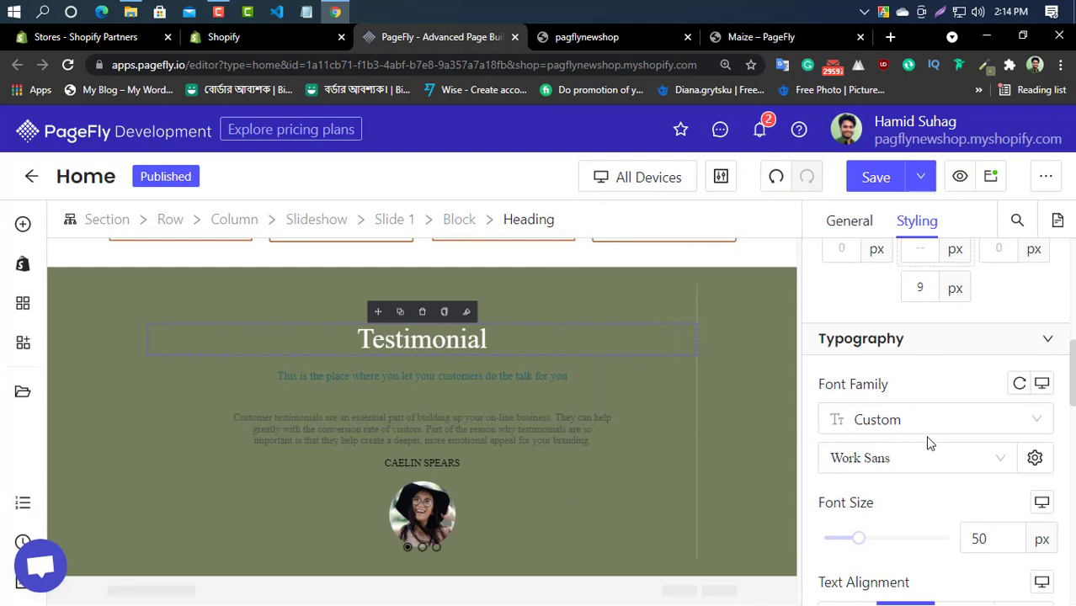
{"action": "left_click", "coordinate": [975, 462]}
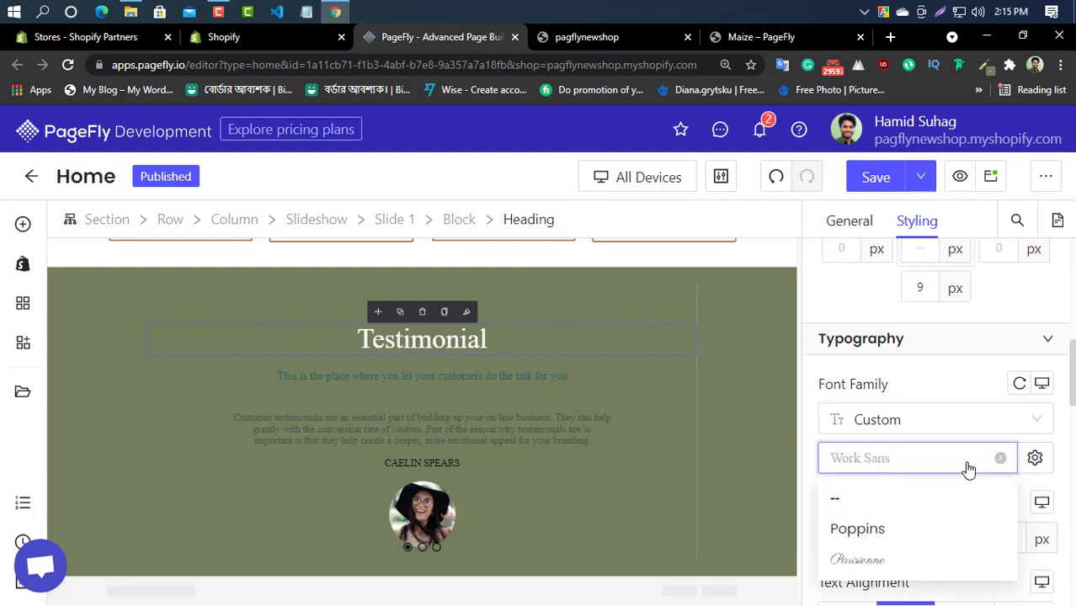
{"action": "scroll", "coordinate": [975, 462], "scroll_direction": "down", "scroll_amount": 1}
{"action": "left_click", "coordinate": [870, 483]}
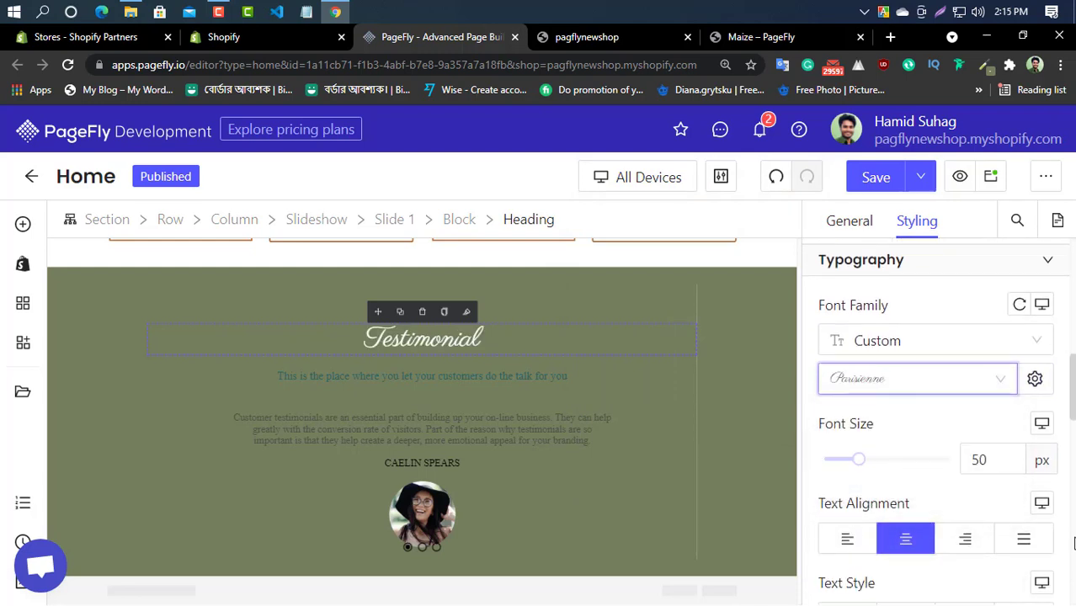
{"action": "left_click_drag", "start_coordinate": [860, 462], "coordinate": [881, 467]}
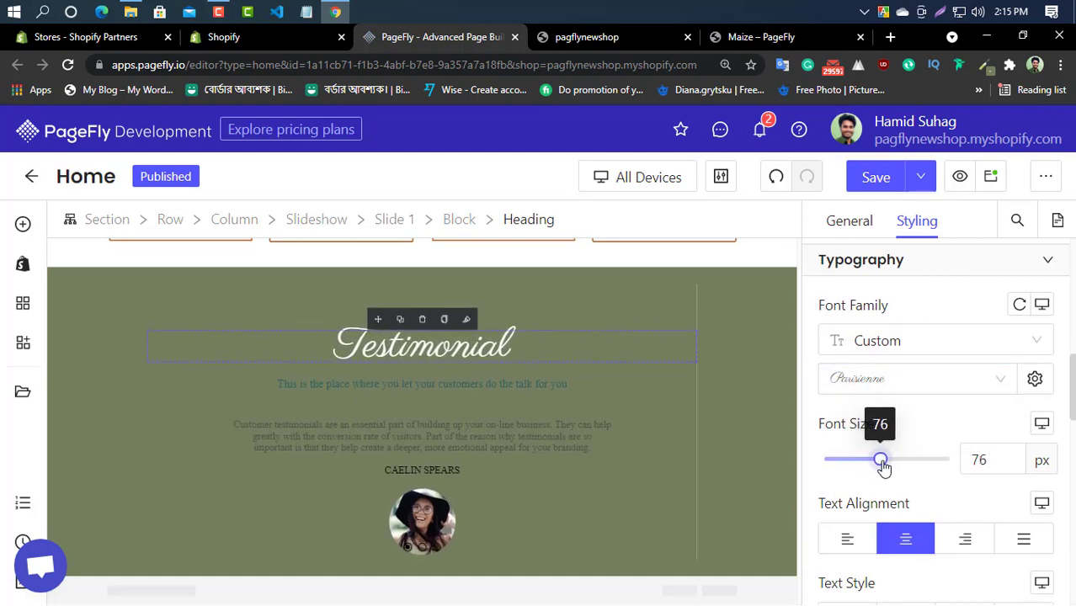
Compare Slide 1 with the Maize demo and delete the subtitle "This is the place where you let your customers do the talk for you"
{"action": "left_click", "coordinate": [764, 38]}
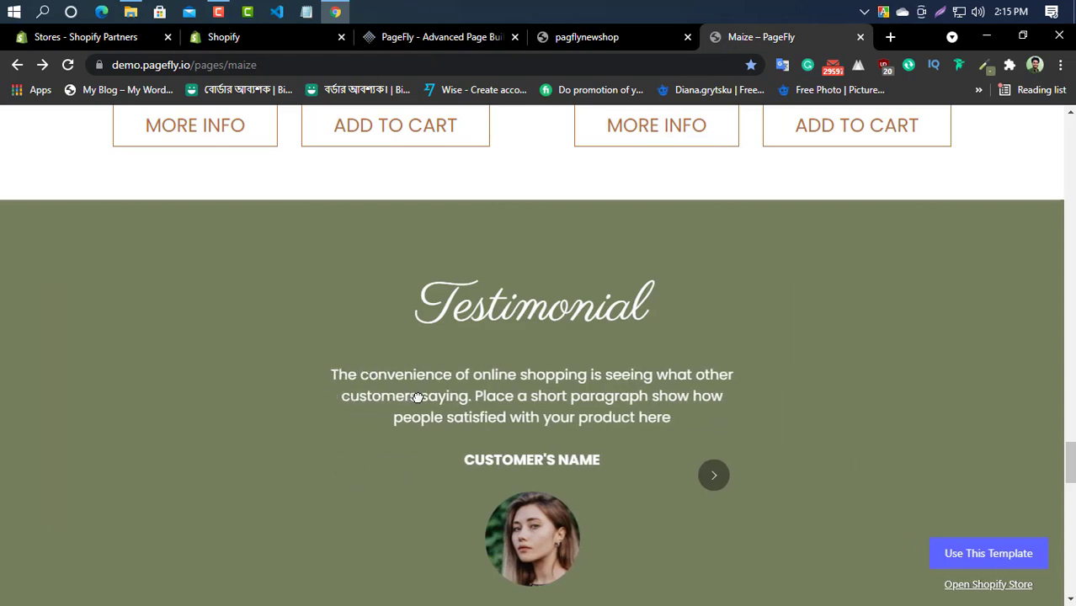
{"action": "left_click", "coordinate": [462, 37]}
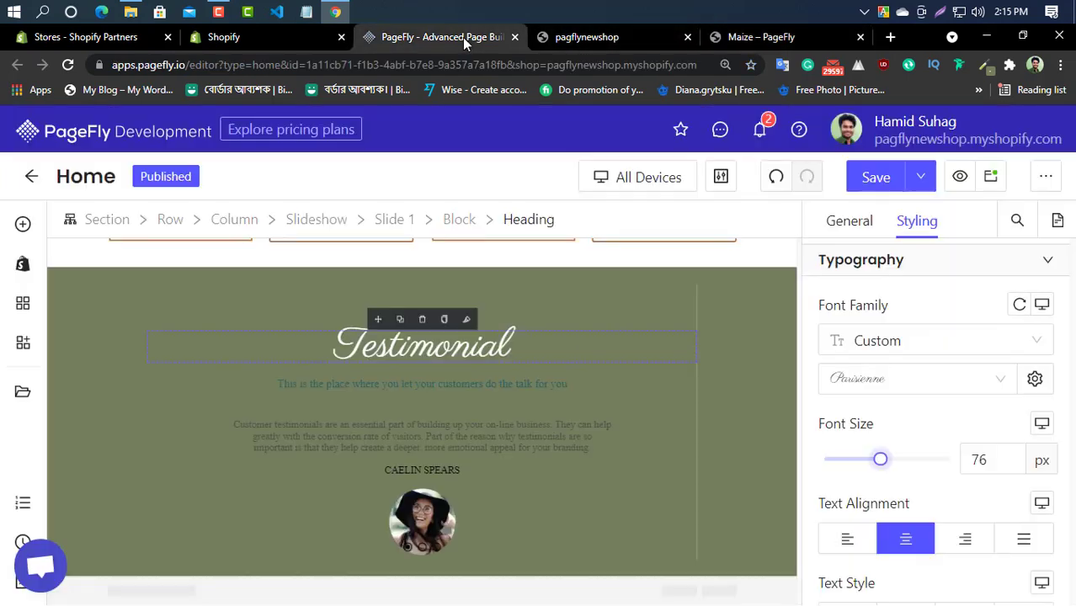
{"action": "left_click", "coordinate": [404, 385]}
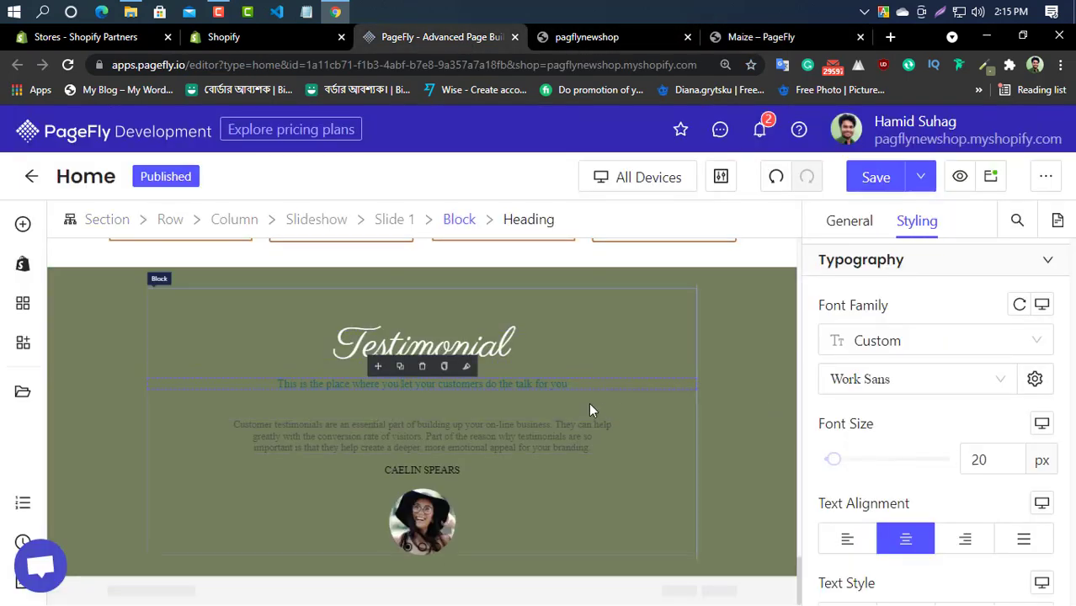
{"action": "left_click", "coordinate": [421, 366]}
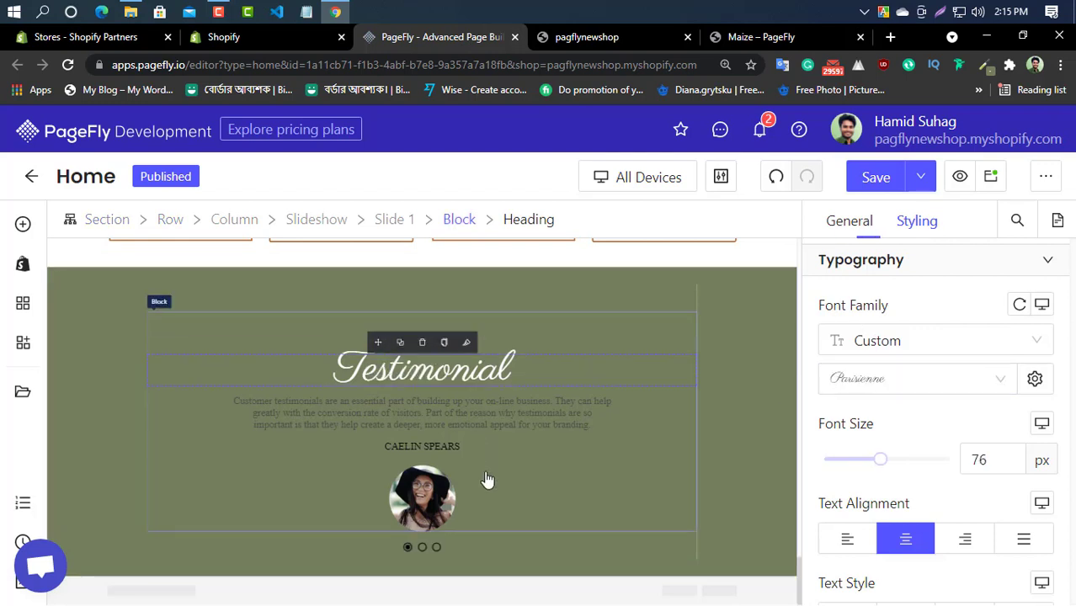
Set the content color of Slide 1's testimonial paragraph to white, rgb(255, 255, 255), matching the Maize demo
{"action": "left_click", "coordinate": [441, 414]}
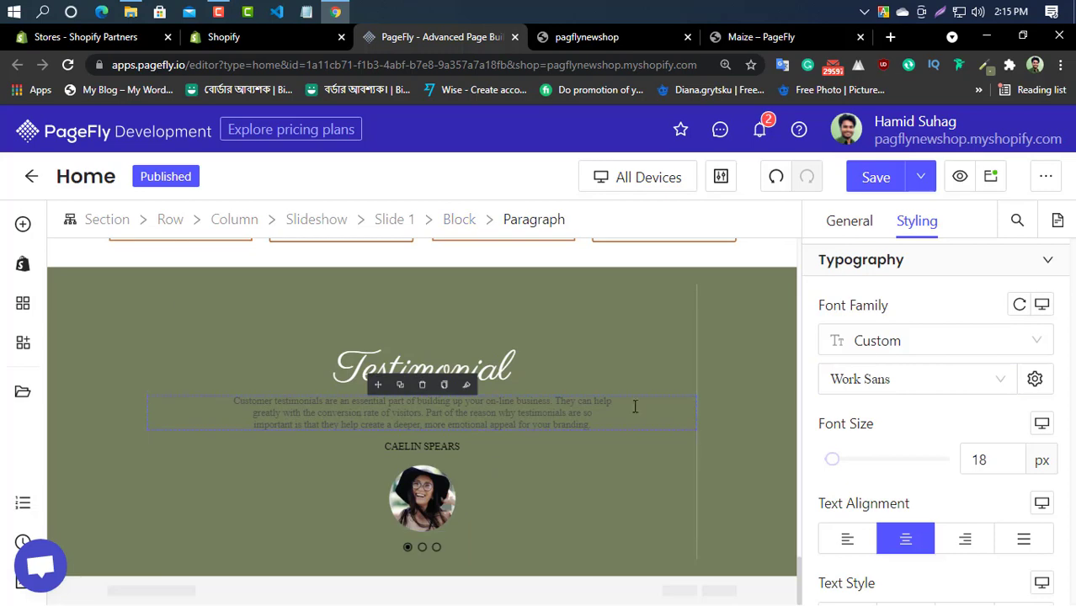
{"action": "left_click", "coordinate": [757, 38]}
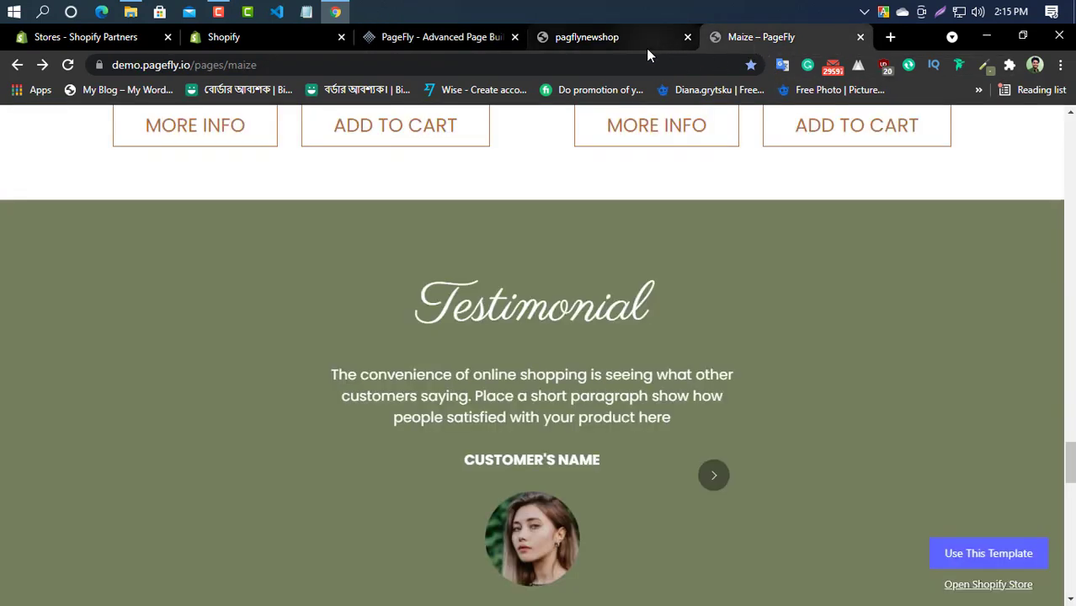
{"action": "left_click", "coordinate": [471, 36]}
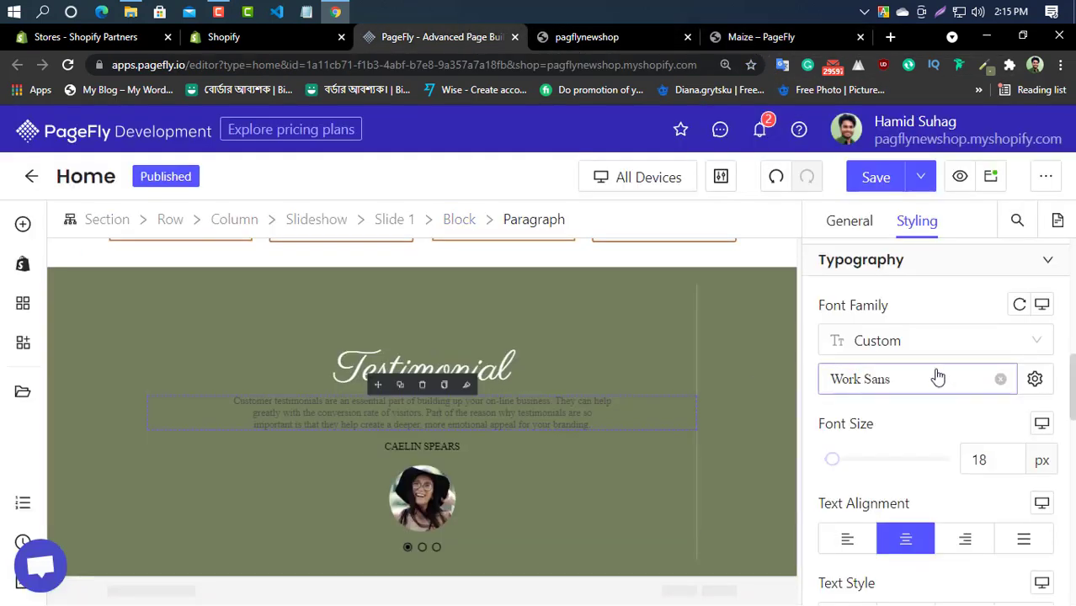
{"action": "scroll", "coordinate": [930, 376], "scroll_direction": "up", "scroll_amount": 6}
{"action": "scroll", "coordinate": [923, 373], "scroll_direction": "up", "scroll_amount": 2}
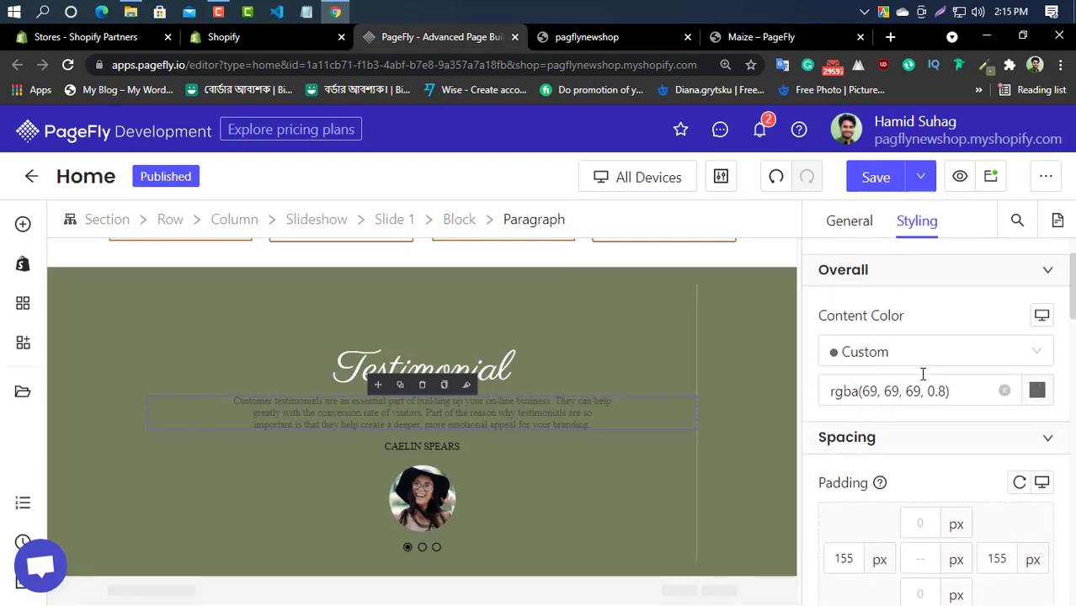
{"action": "left_click", "coordinate": [1003, 394]}
{"action": "left_click", "coordinate": [1034, 393]}
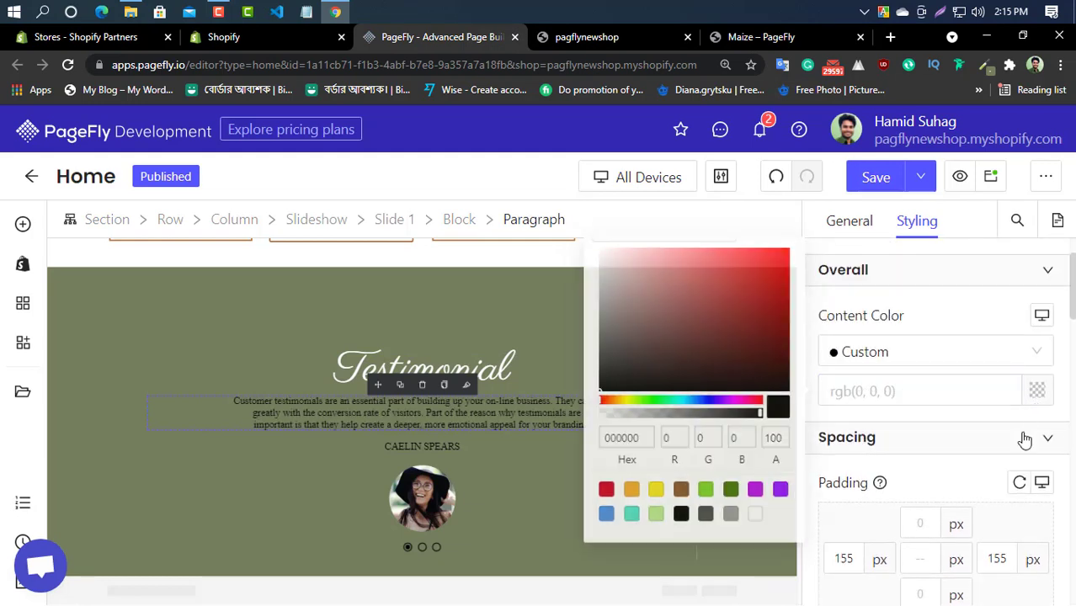
{"action": "left_click", "coordinate": [754, 521]}
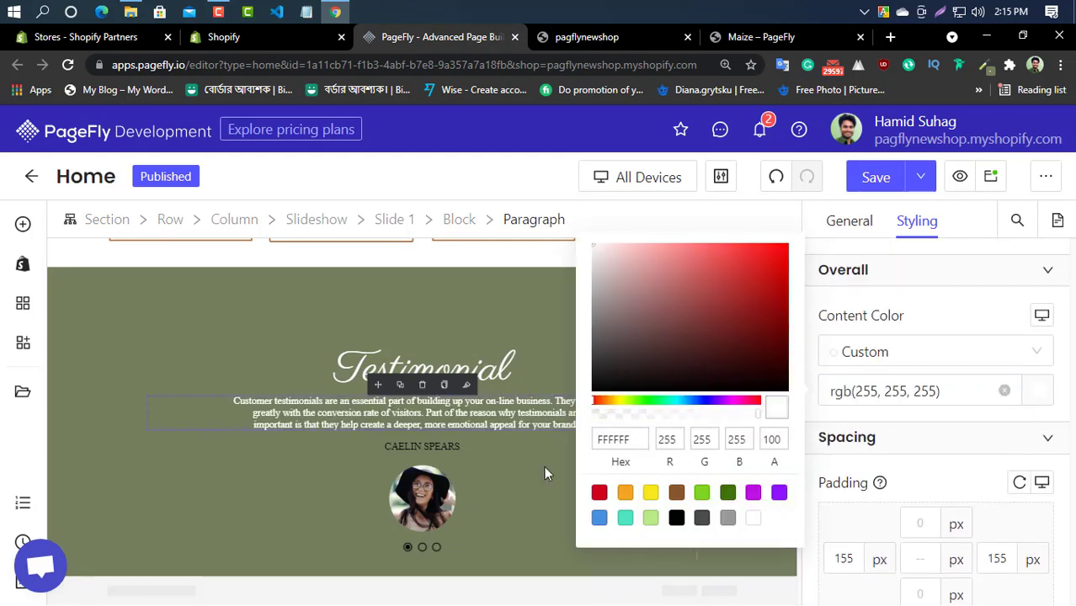
Select the customer name in Slide 1 and inspect the matching "Customer's name" element's code in the Maize demo
{"action": "left_click", "coordinate": [452, 453]}
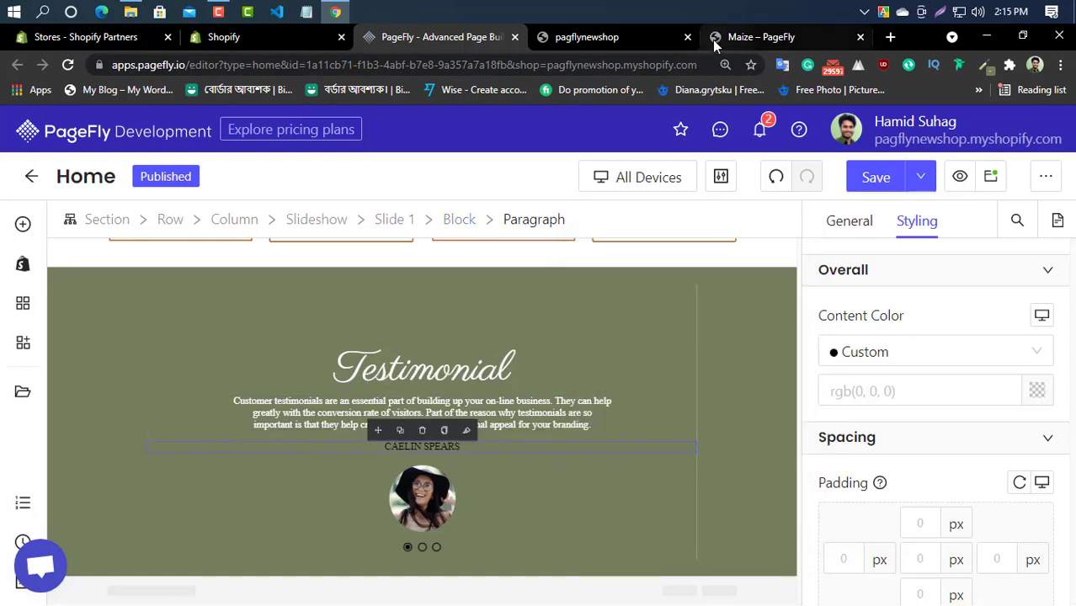
{"action": "left_click", "coordinate": [712, 39]}
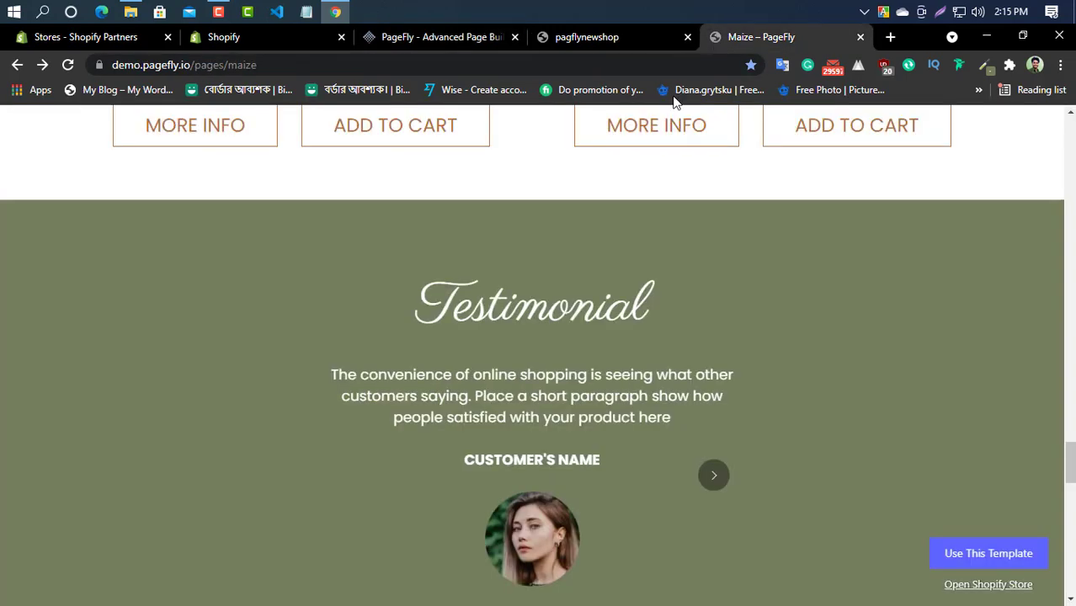
{"action": "right_click", "coordinate": [509, 465]}
{"action": "left_click", "coordinate": [568, 461]}
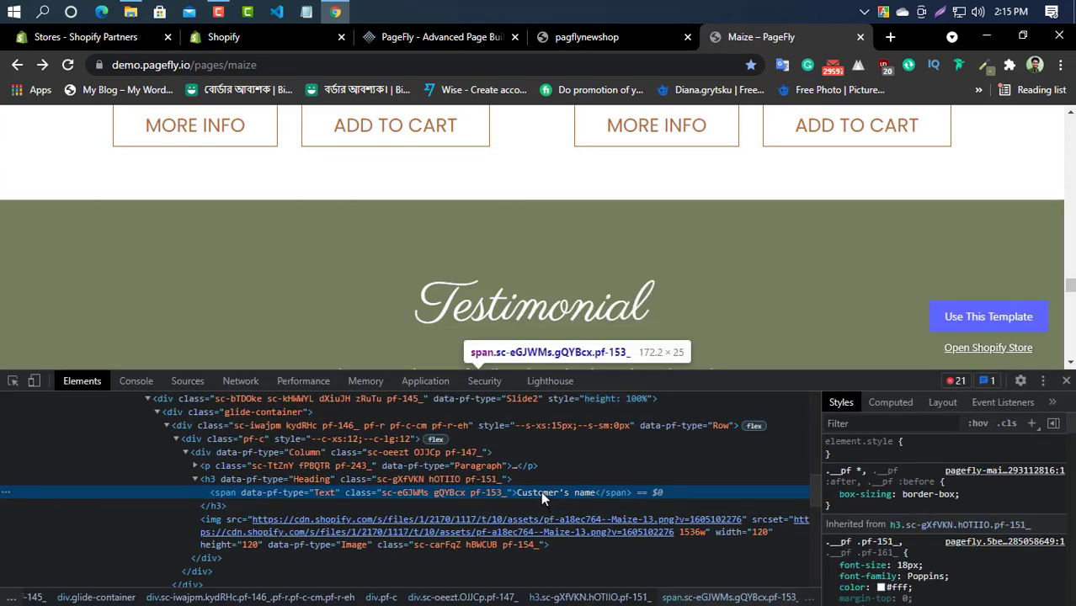
{"action": "right_click", "coordinate": [540, 491]}
{"action": "key", "text": "Escape"}
{"action": "right_click", "coordinate": [541, 491]}
{"action": "left_click", "coordinate": [620, 341]}
{"action": "left_click", "coordinate": [1065, 380]}
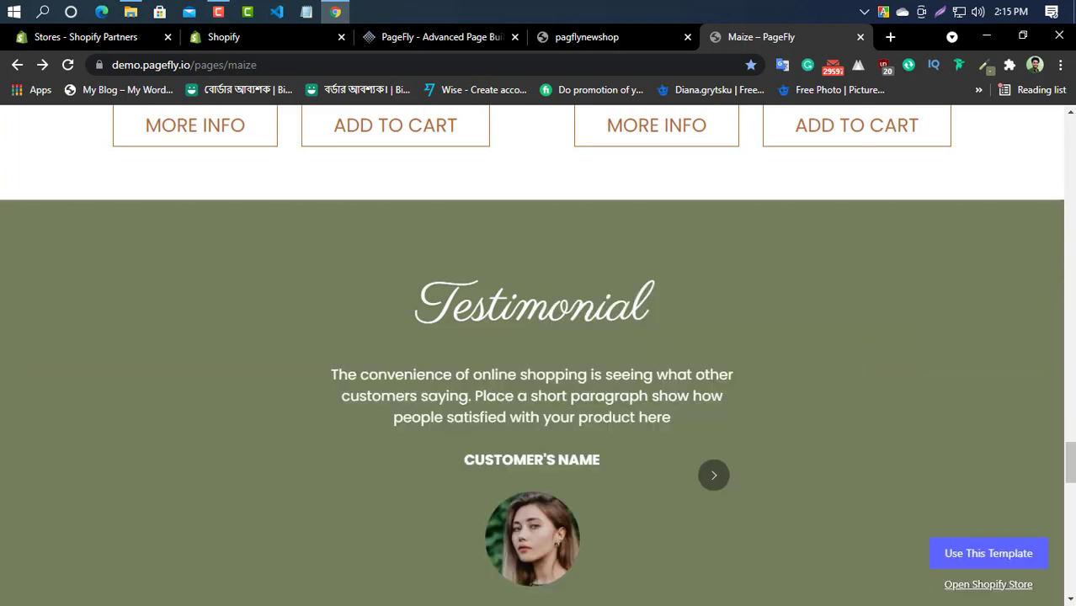
In the PageFly editor, set the content color of Slide 1's customer name to white and its font size to 30 px
{"action": "left_click", "coordinate": [477, 36]}
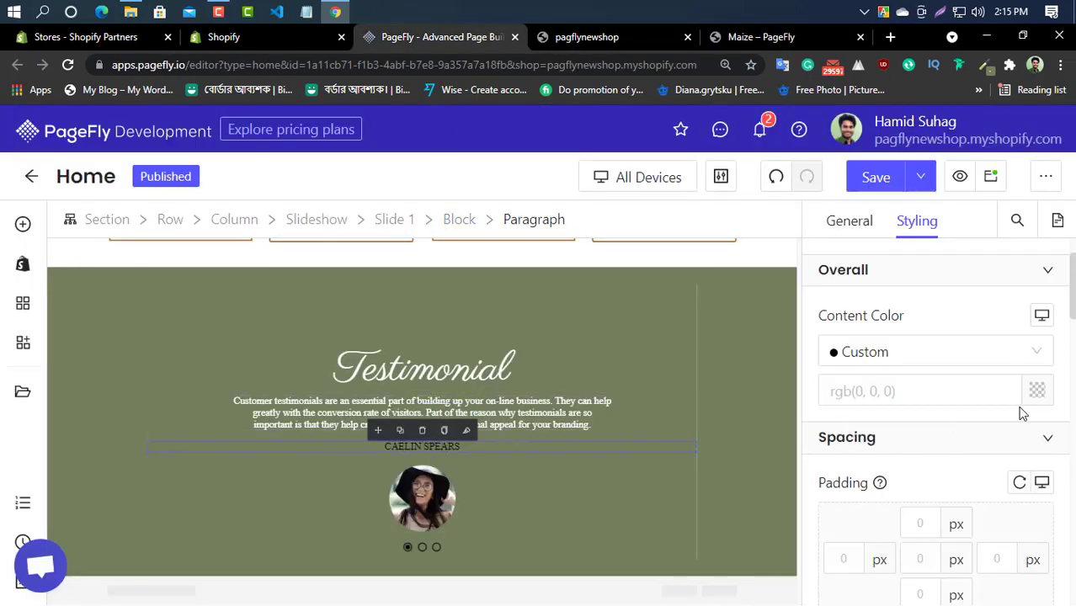
{"action": "scroll", "coordinate": [862, 359], "scroll_direction": "up", "scroll_amount": 2}
{"action": "left_click", "coordinate": [849, 220]}
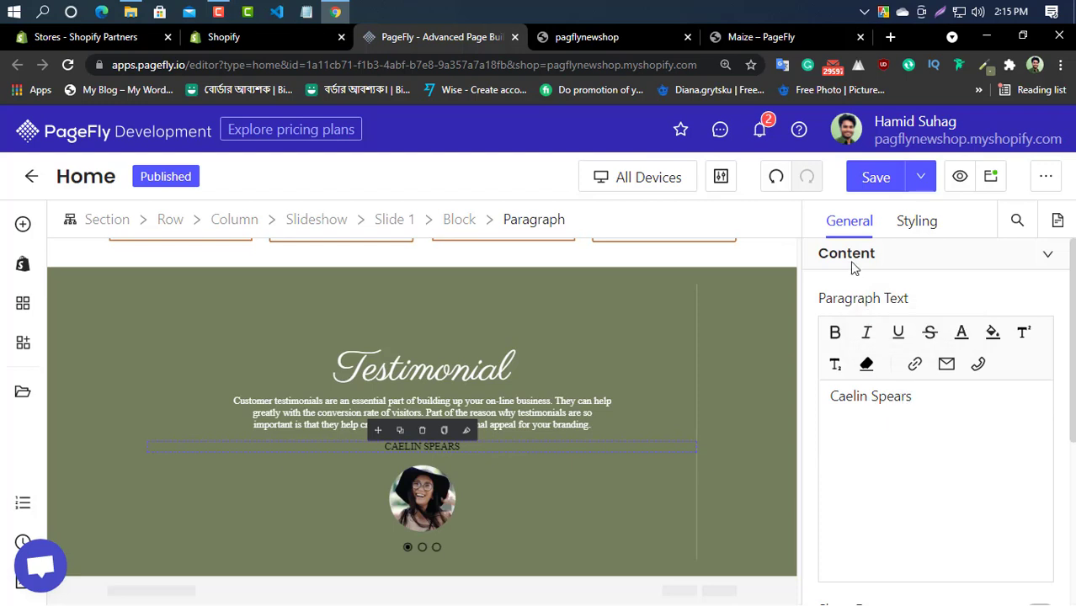
{"action": "left_click", "coordinate": [915, 224]}
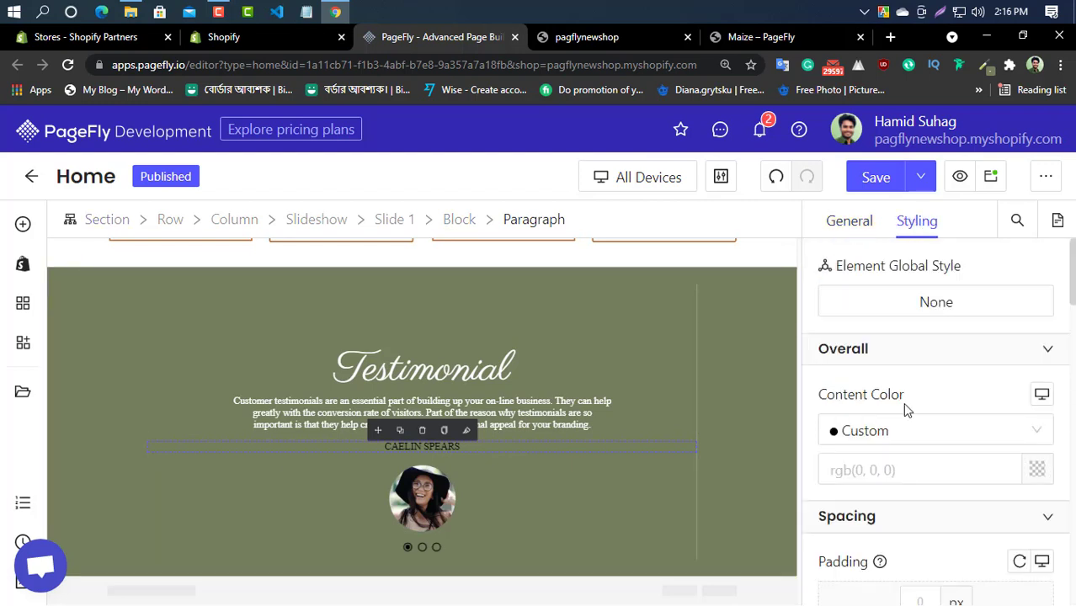
{"action": "left_click", "coordinate": [1036, 471]}
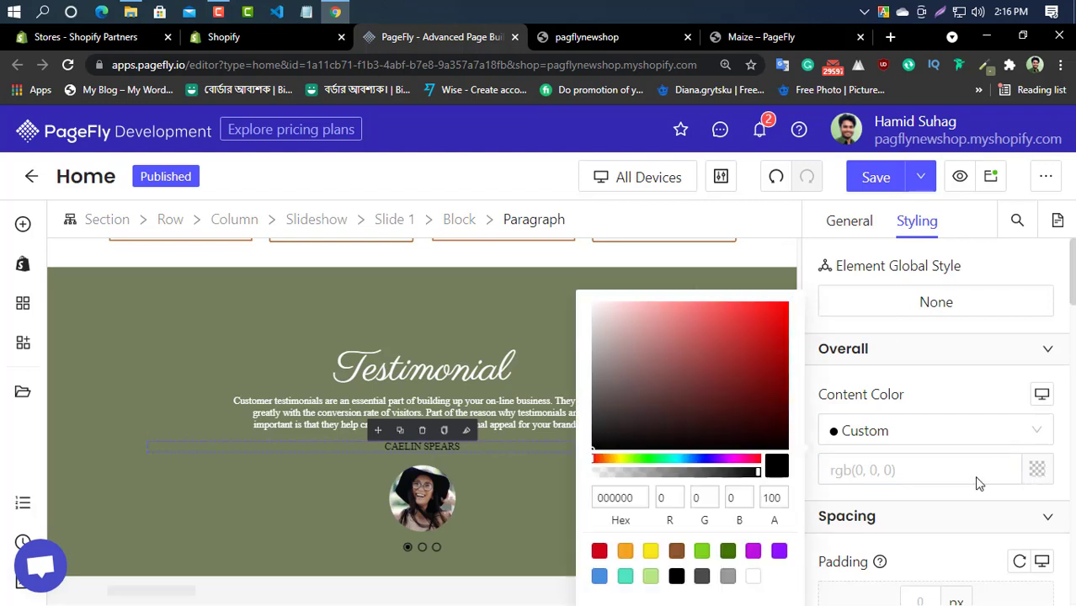
{"action": "left_click", "coordinate": [755, 579]}
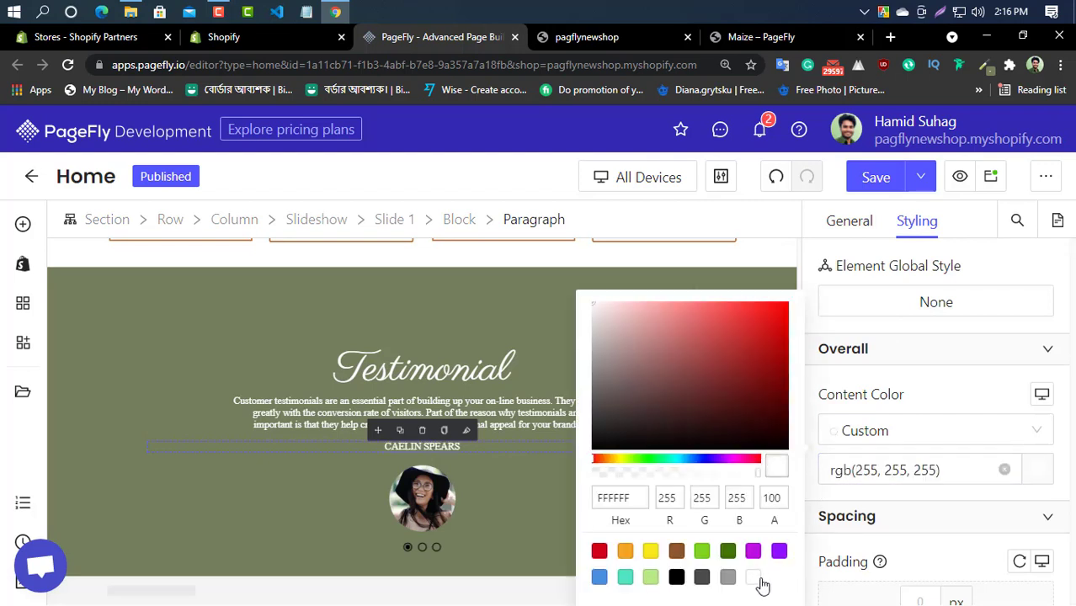
{"action": "left_click", "coordinate": [940, 404]}
{"action": "scroll", "coordinate": [938, 409], "scroll_direction": "down", "scroll_amount": 6}
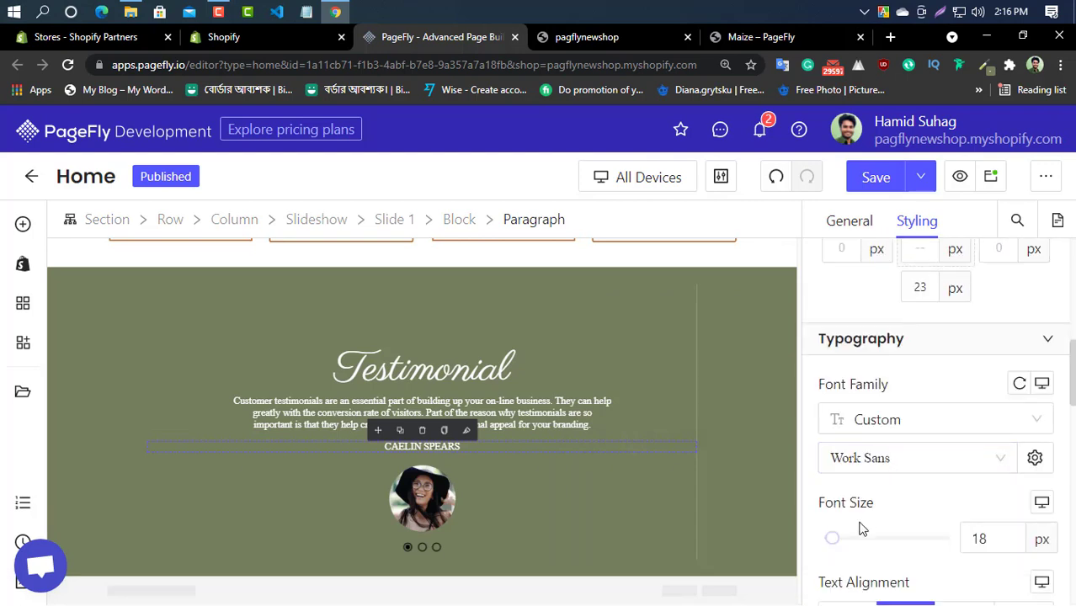
{"action": "left_click_drag", "start_coordinate": [836, 540], "coordinate": [843, 539]}
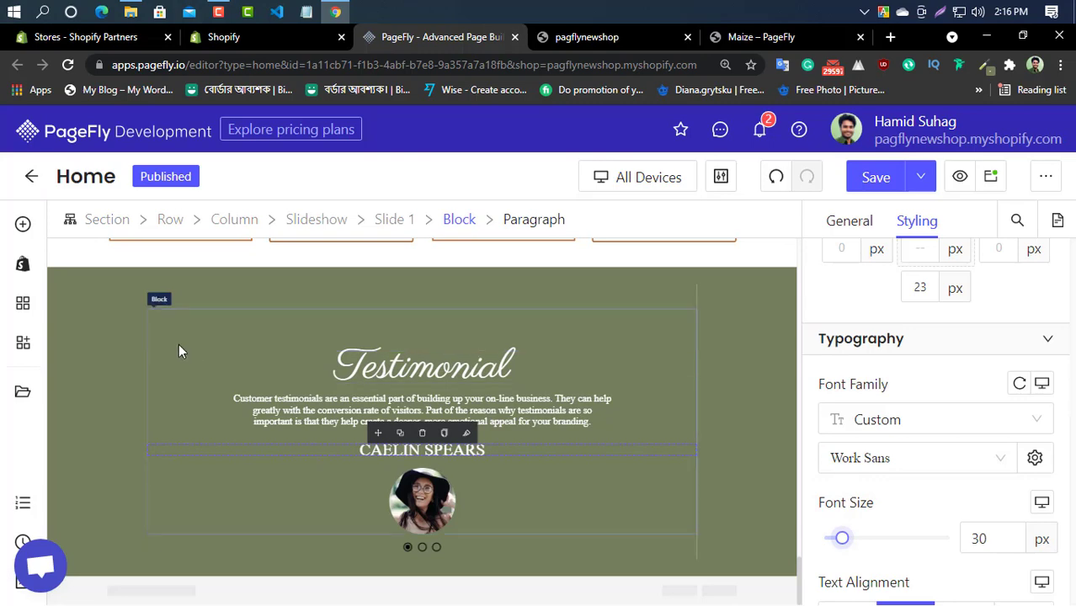
Check the slideshow's second slide and duplicate the restyled Slide 1 twice
{"action": "left_click", "coordinate": [422, 549]}
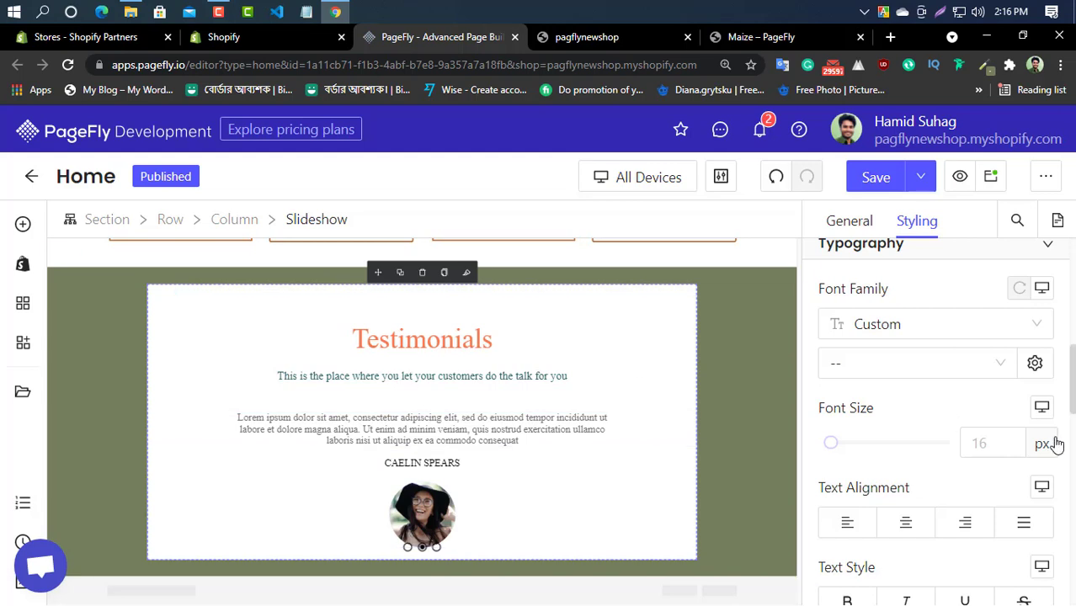
{"action": "scroll", "coordinate": [1035, 445], "scroll_direction": "up", "scroll_amount": 5}
{"action": "scroll", "coordinate": [931, 461], "scroll_direction": "up", "scroll_amount": 2}
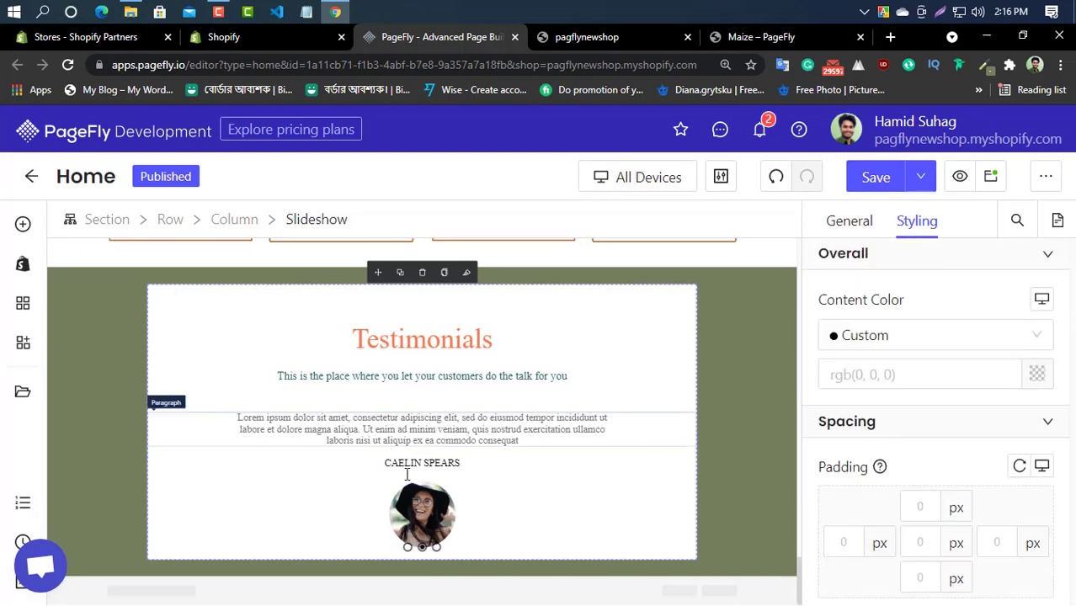
{"action": "left_click", "coordinate": [859, 223]}
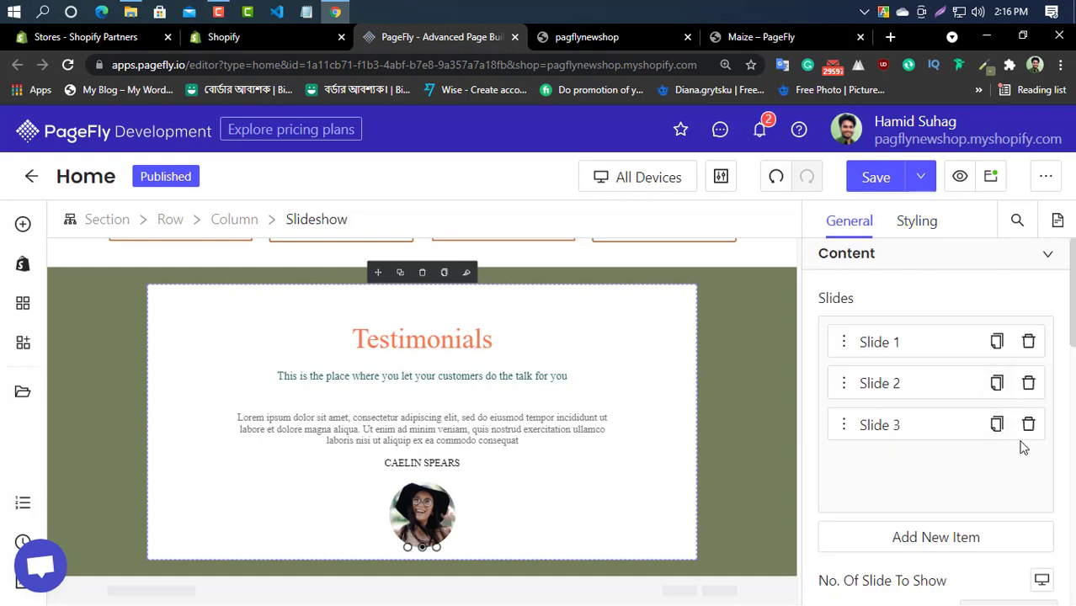
{"action": "left_click", "coordinate": [998, 342]}
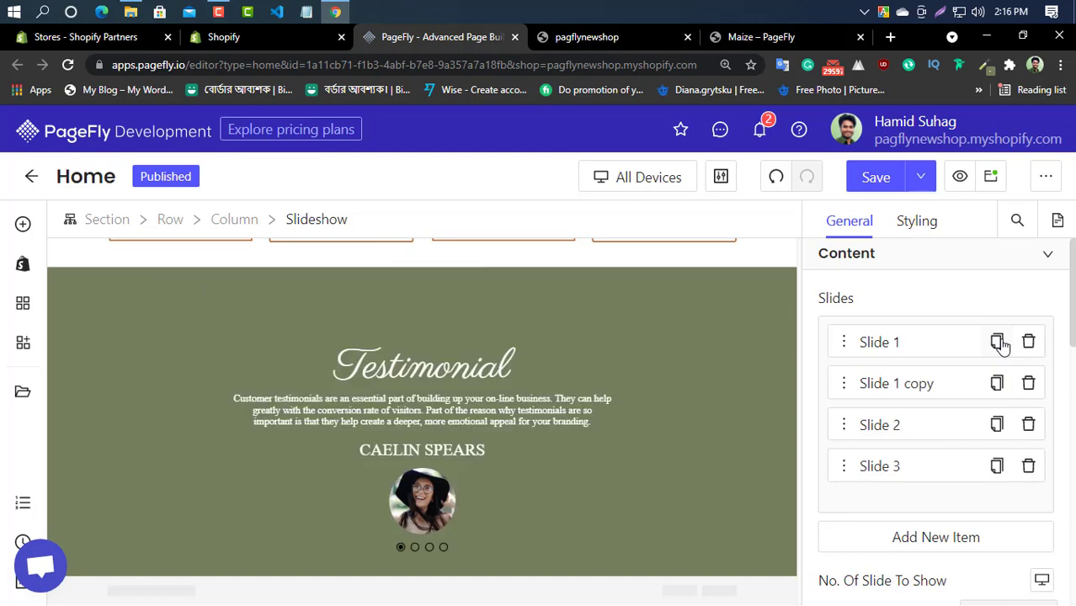
{"action": "left_click", "coordinate": [997, 342]}
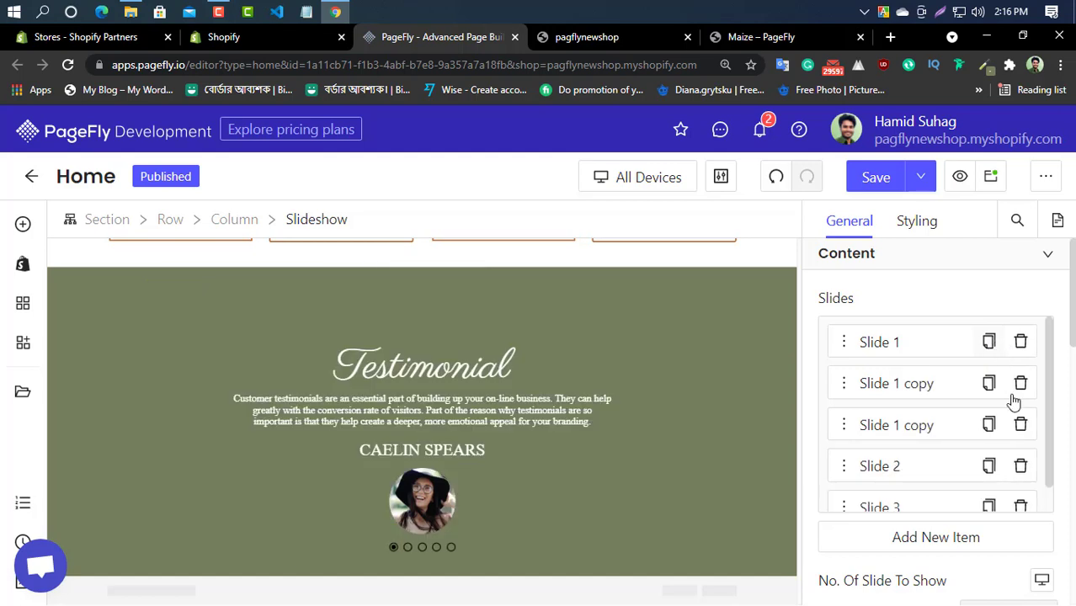
Delete the original Slide 2 and Slide 3 from the testimonial slideshow
{"action": "scroll", "coordinate": [1021, 488], "scroll_direction": "down", "scroll_amount": 1}
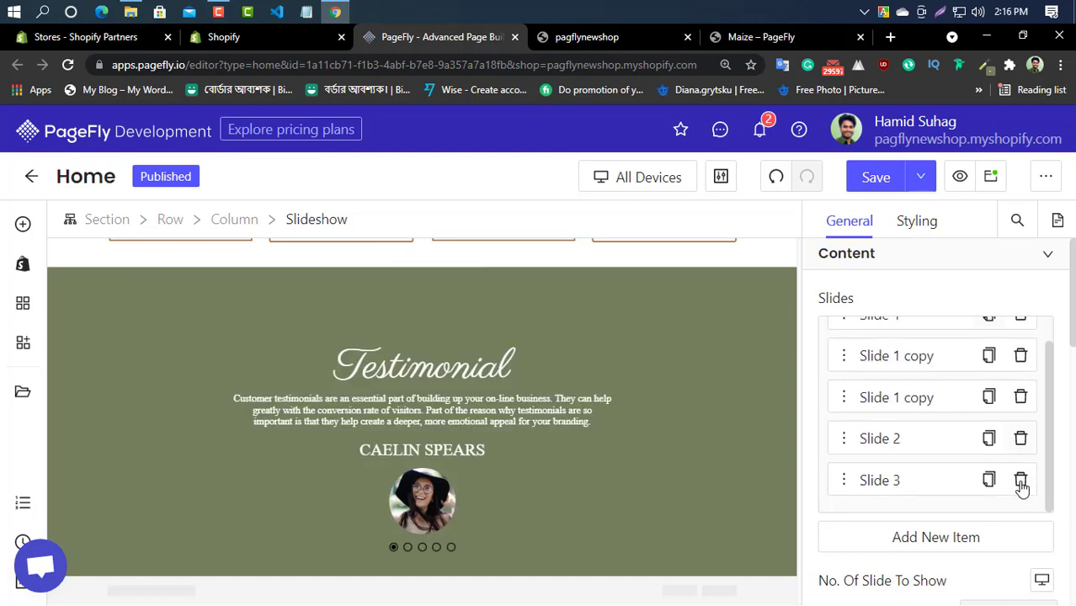
{"action": "left_click", "coordinate": [1021, 480]}
{"action": "left_click", "coordinate": [1028, 468]}
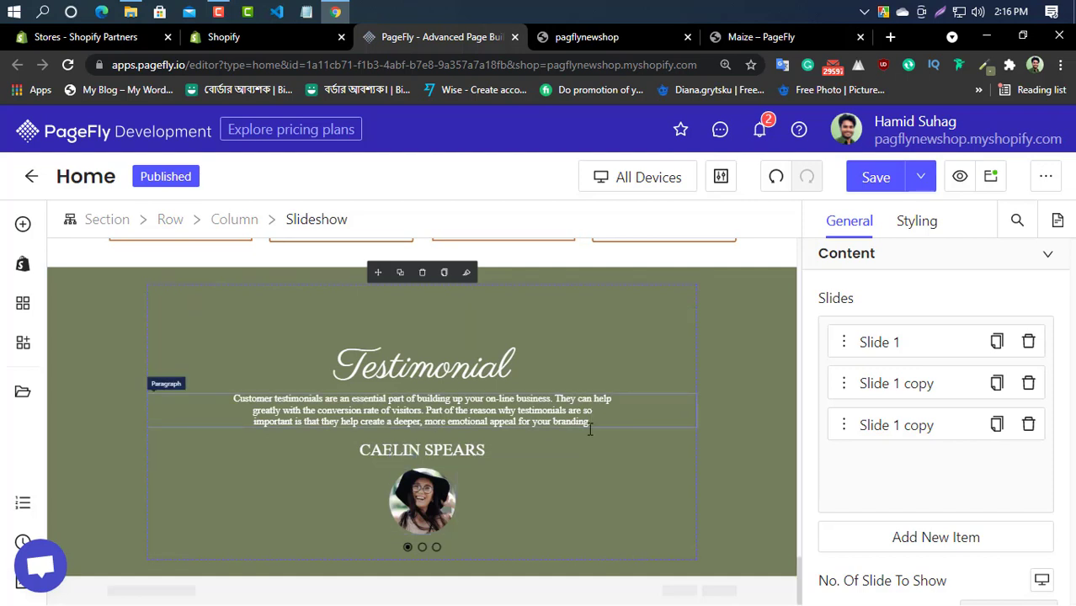
Review the heading, paragraph, customer name and photo in the two copies of Slide 1
{"action": "left_click", "coordinate": [422, 547]}
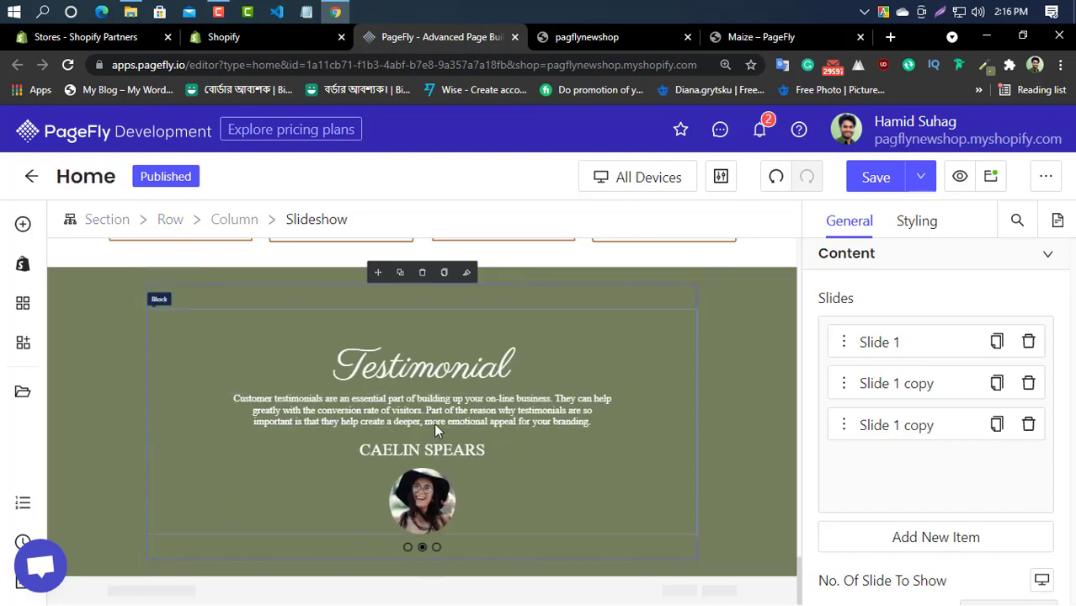
{"action": "left_click", "coordinate": [435, 371]}
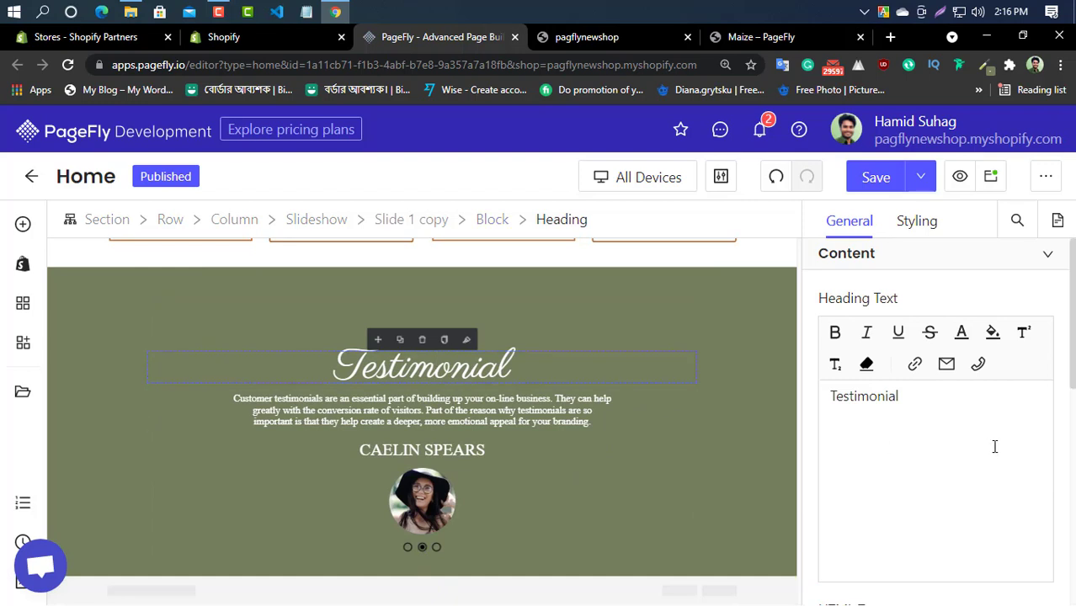
{"action": "left_click", "coordinate": [424, 421]}
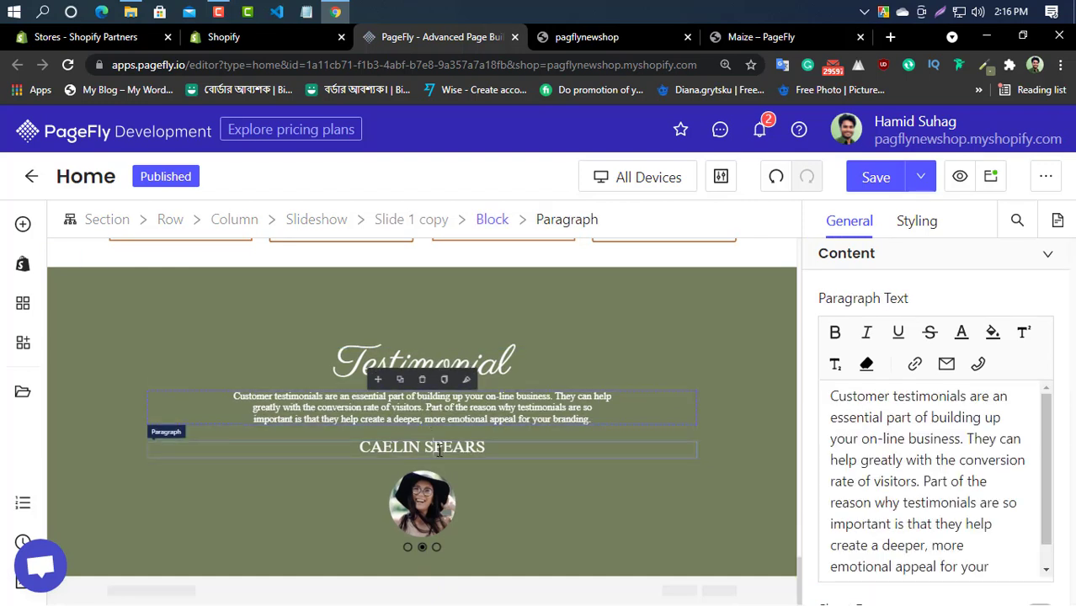
{"action": "left_click", "coordinate": [421, 448]}
{"action": "left_click", "coordinate": [437, 549]}
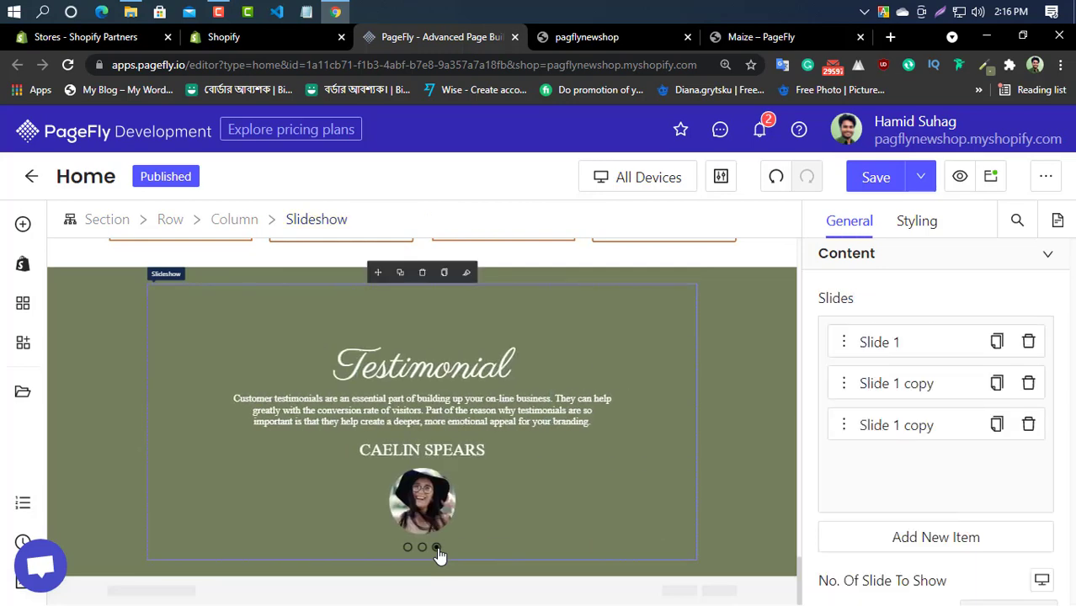
{"action": "left_click", "coordinate": [437, 364]}
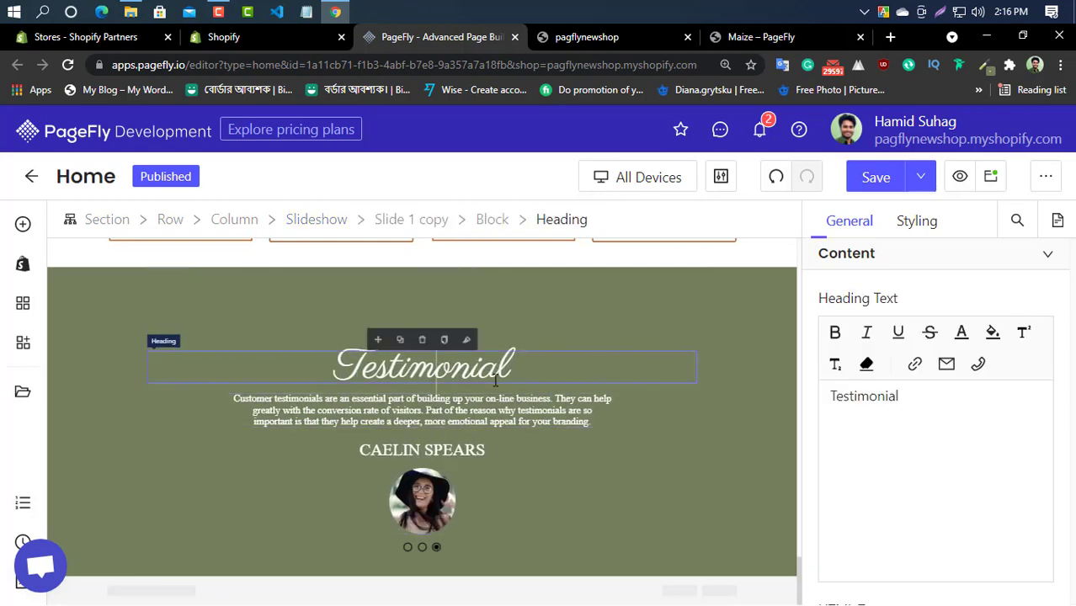
{"action": "left_click", "coordinate": [476, 424]}
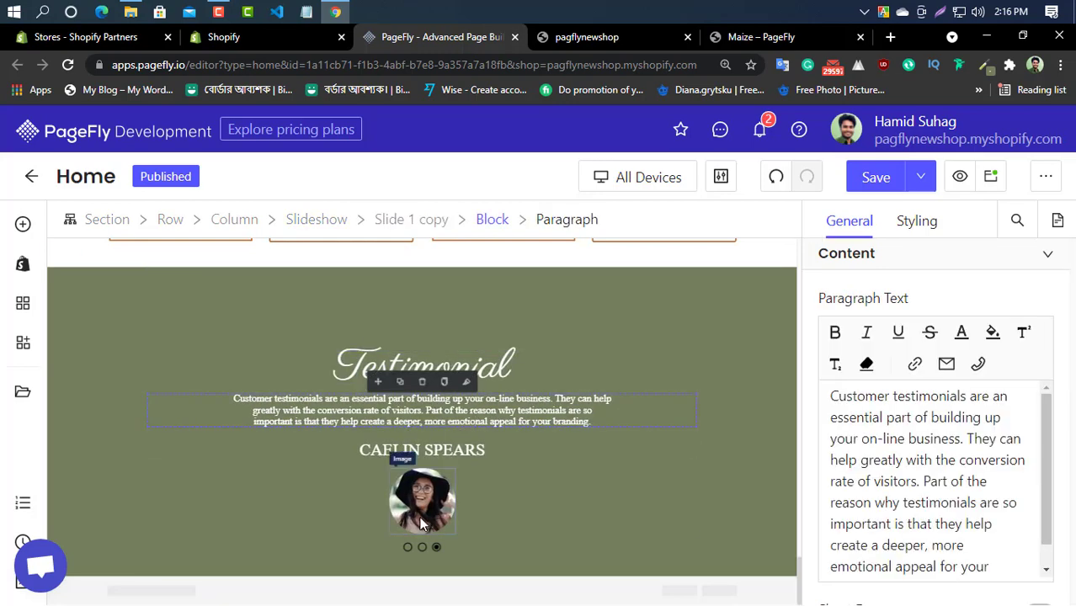
{"action": "left_click", "coordinate": [424, 520]}
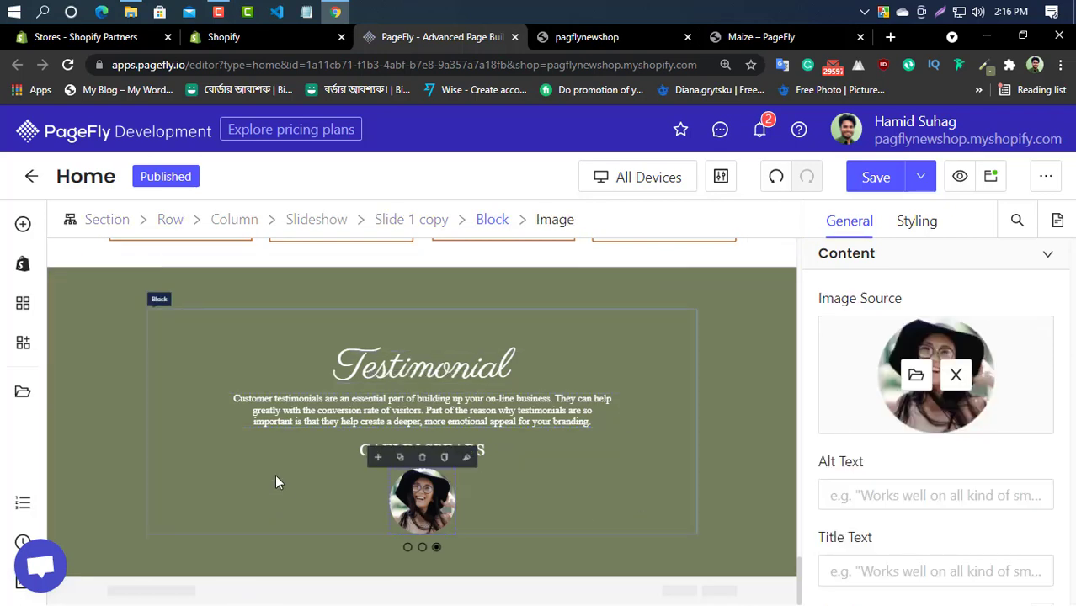
Save the Home page and publish it
{"action": "left_click", "coordinate": [867, 180]}
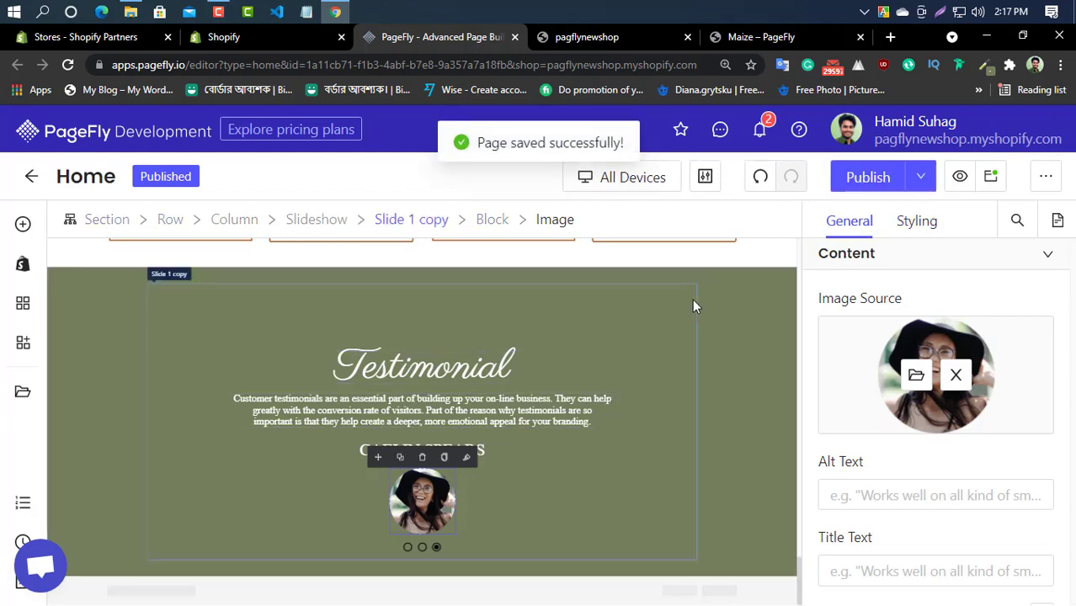
{"action": "left_click", "coordinate": [857, 177]}
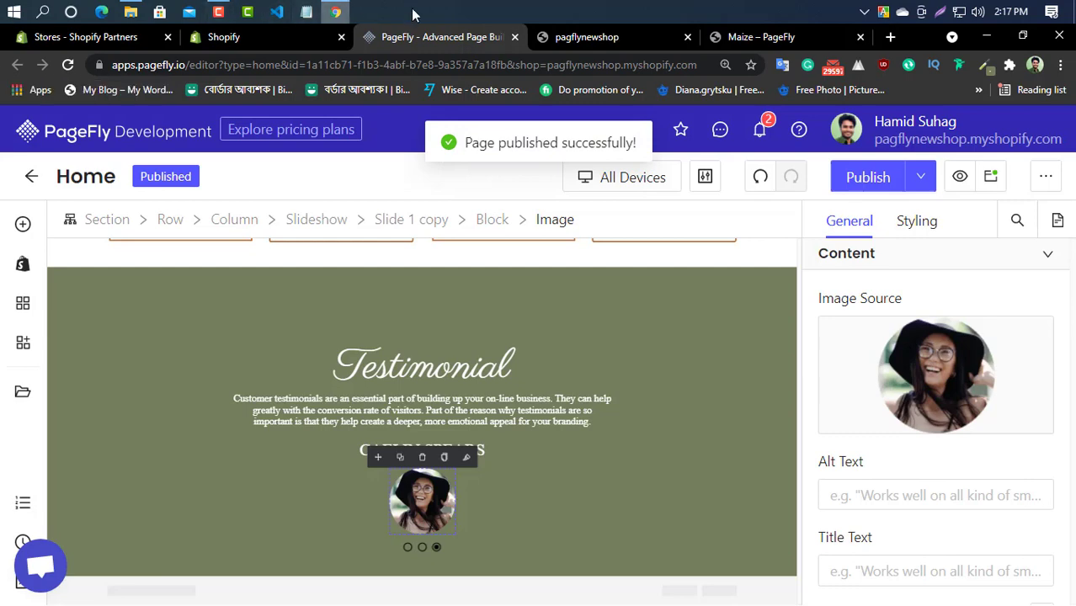
Examine the section below the testimonials in the Maize demo and return to the PageFly editor
{"action": "left_click", "coordinate": [789, 37]}
{"action": "scroll", "coordinate": [635, 295], "scroll_direction": "down", "scroll_amount": 4}
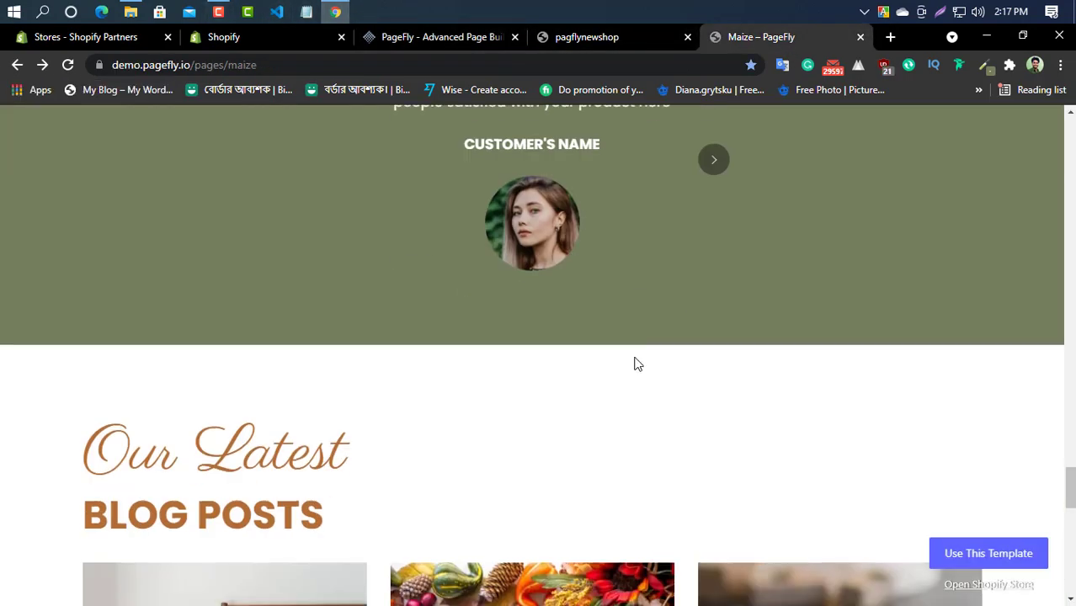
{"action": "scroll", "coordinate": [638, 379], "scroll_direction": "up", "scroll_amount": 1}
{"action": "left_click", "coordinate": [472, 37]}
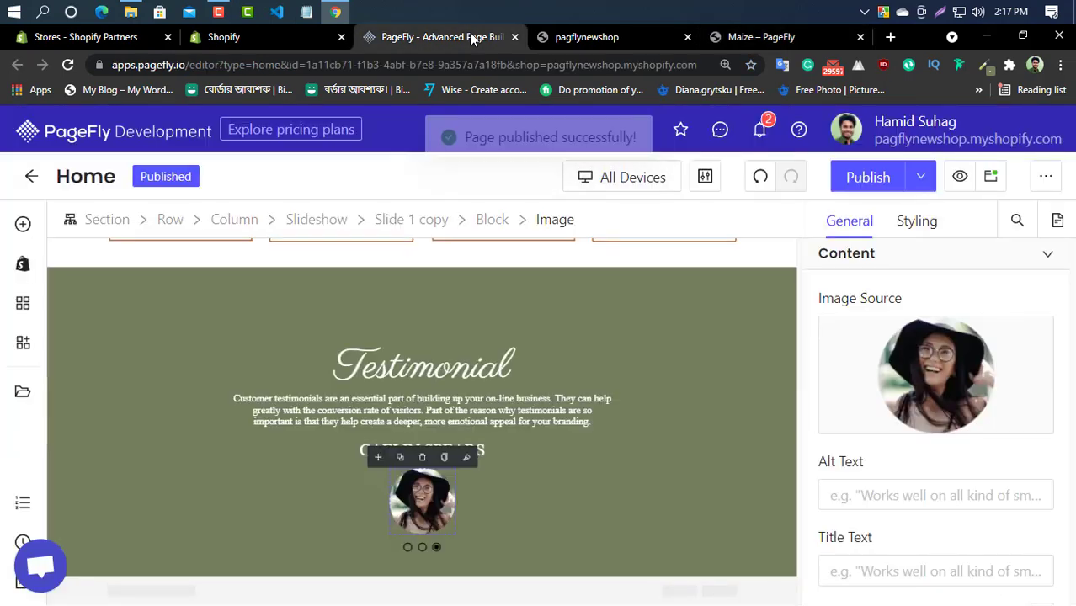
Examine the general settings of the testimonial slideshow's Slide 1, including its slide list, content position and click action
{"action": "left_click", "coordinate": [219, 319]}
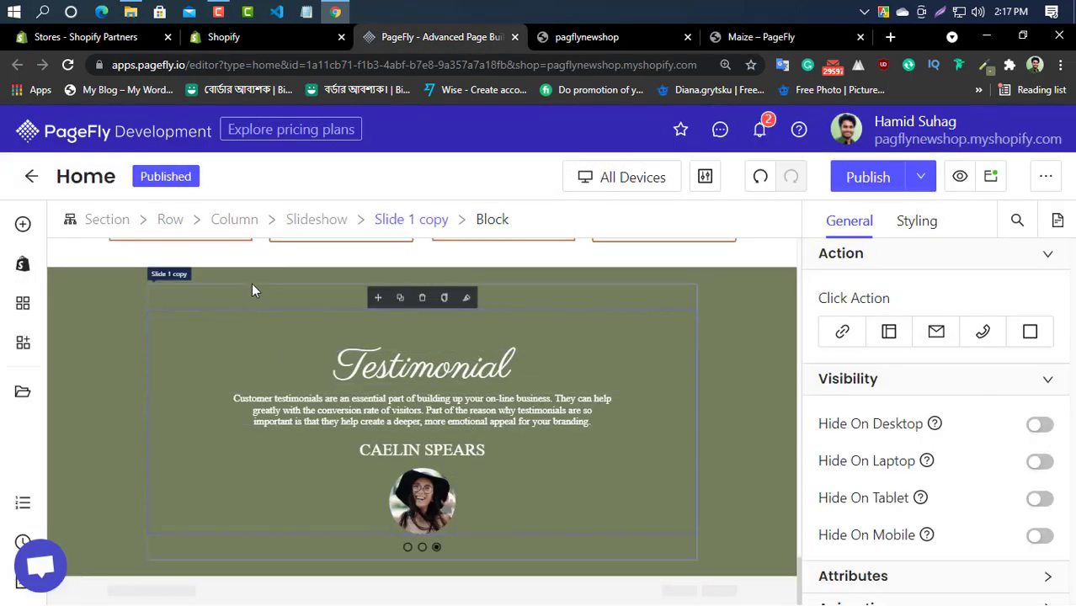
{"action": "left_click", "coordinate": [253, 295]}
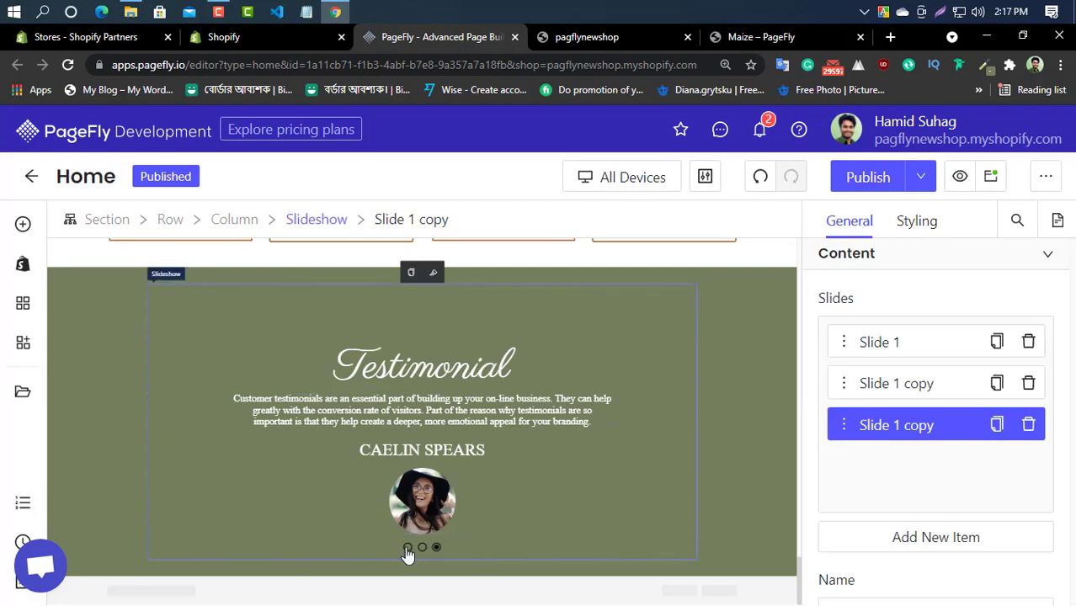
{"action": "left_click", "coordinate": [235, 298]}
{"action": "scroll", "coordinate": [1050, 492], "scroll_direction": "down", "scroll_amount": 4}
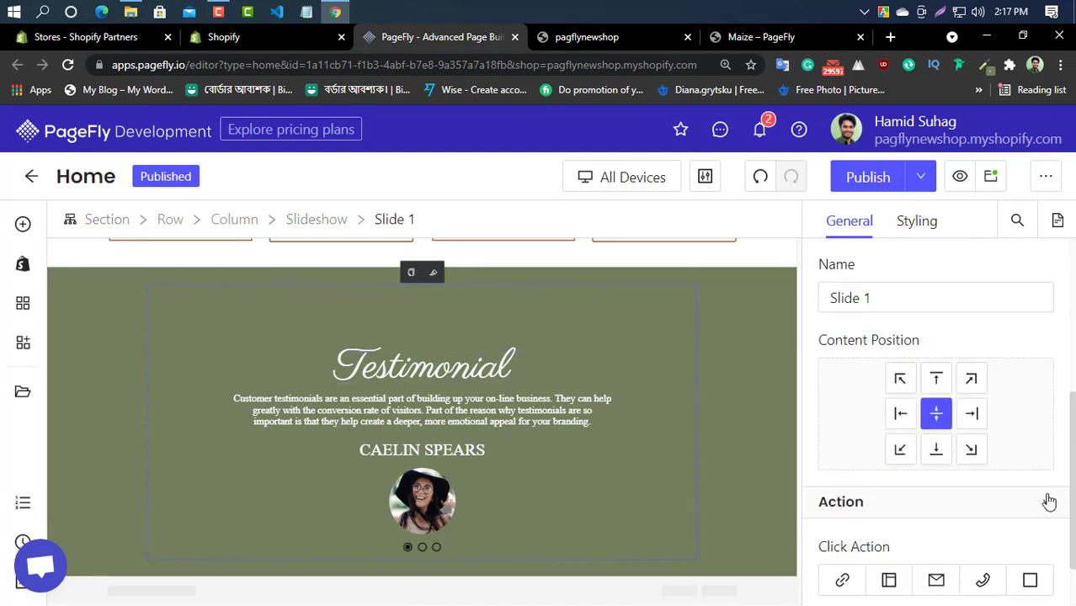
{"action": "scroll", "coordinate": [1028, 511], "scroll_direction": "down", "scroll_amount": 1}
{"action": "scroll", "coordinate": [1025, 515], "scroll_direction": "up", "scroll_amount": 4}
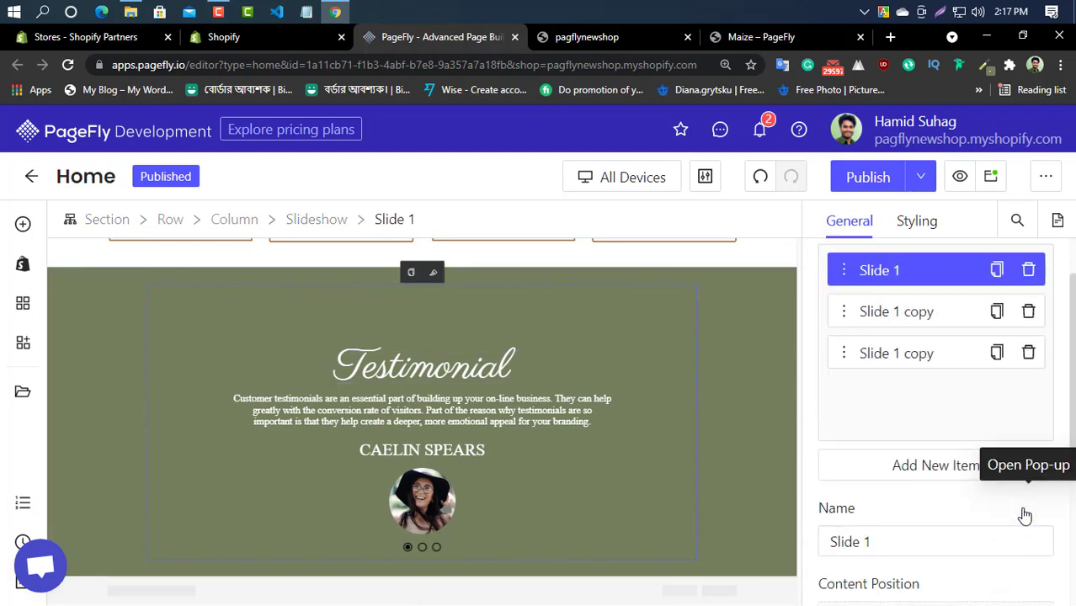
{"action": "scroll", "coordinate": [988, 524], "scroll_direction": "down", "scroll_amount": 1}
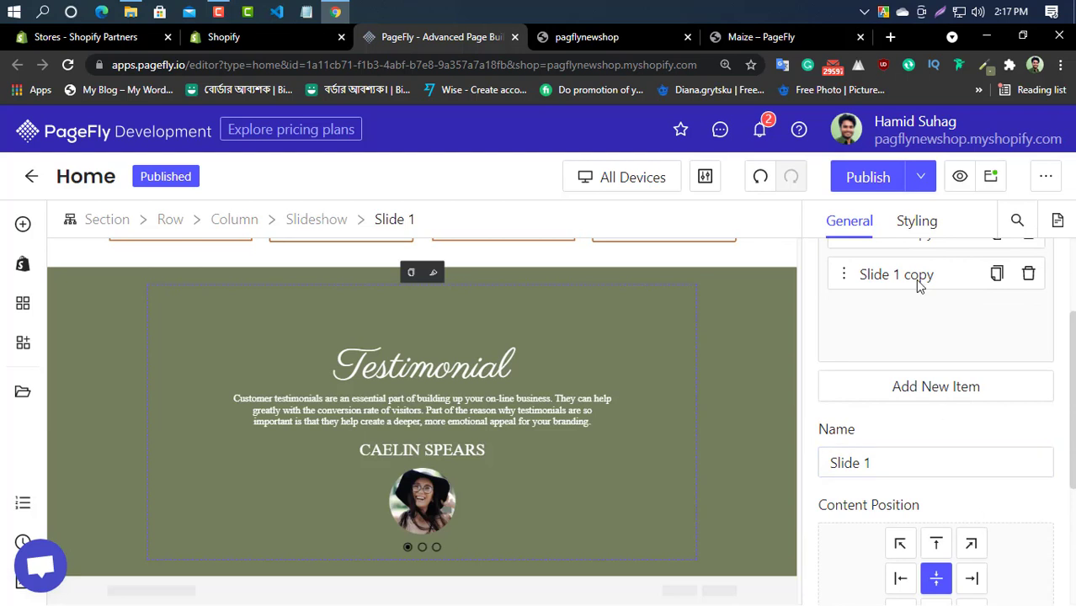
Review the styling settings of Slide 1 from spacing to CSS code and return to its slide list
{"action": "left_click", "coordinate": [918, 225]}
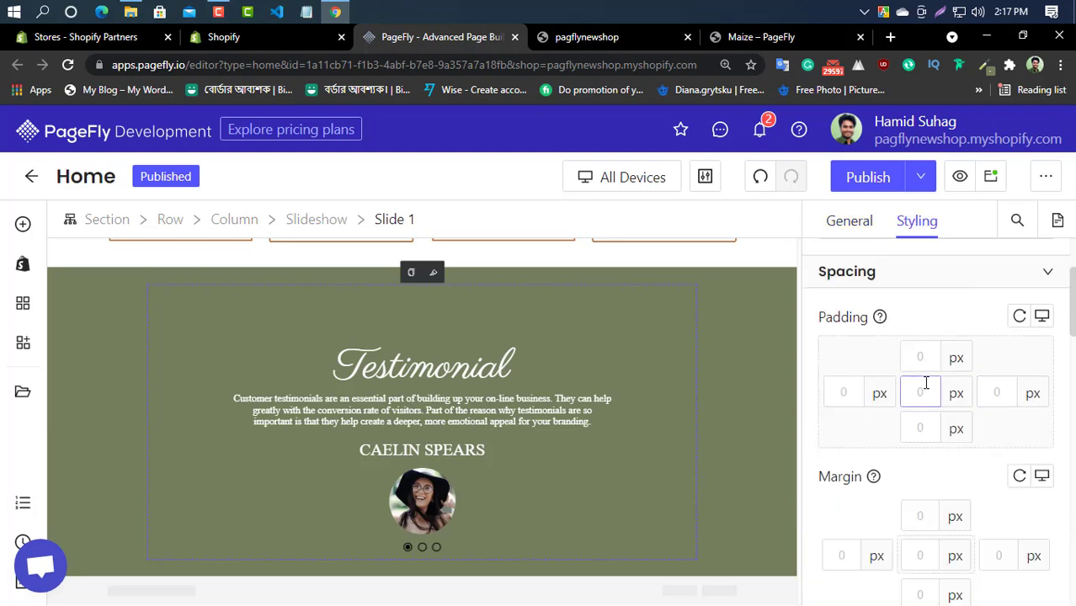
{"action": "scroll", "coordinate": [925, 386], "scroll_direction": "down", "scroll_amount": 2}
{"action": "scroll", "coordinate": [926, 389], "scroll_direction": "down", "scroll_amount": 4}
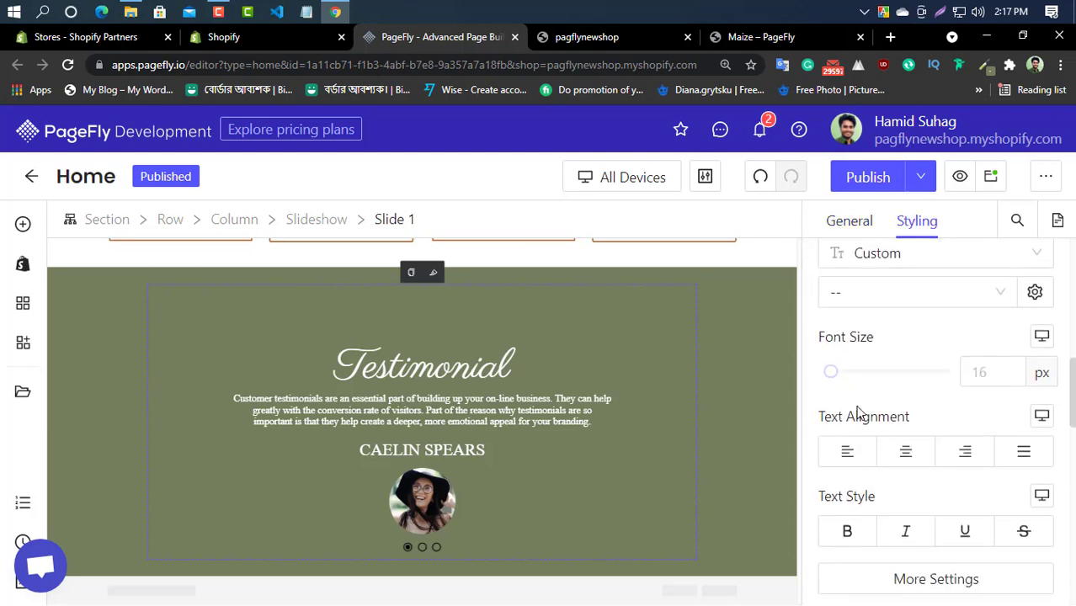
{"action": "scroll", "coordinate": [926, 455], "scroll_direction": "down", "scroll_amount": 8}
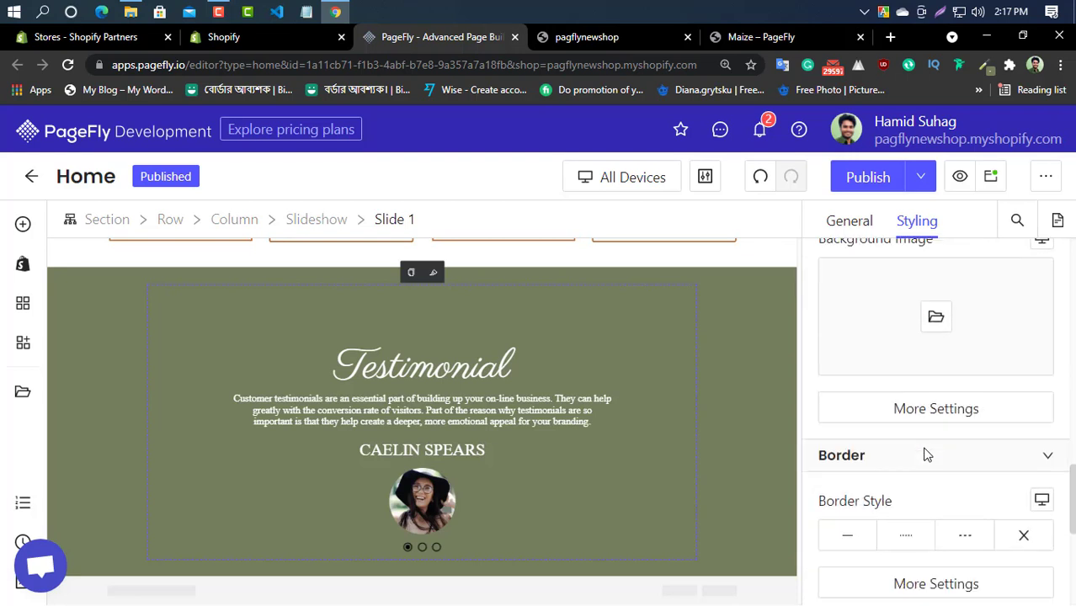
{"action": "scroll", "coordinate": [897, 482], "scroll_direction": "down", "scroll_amount": 2}
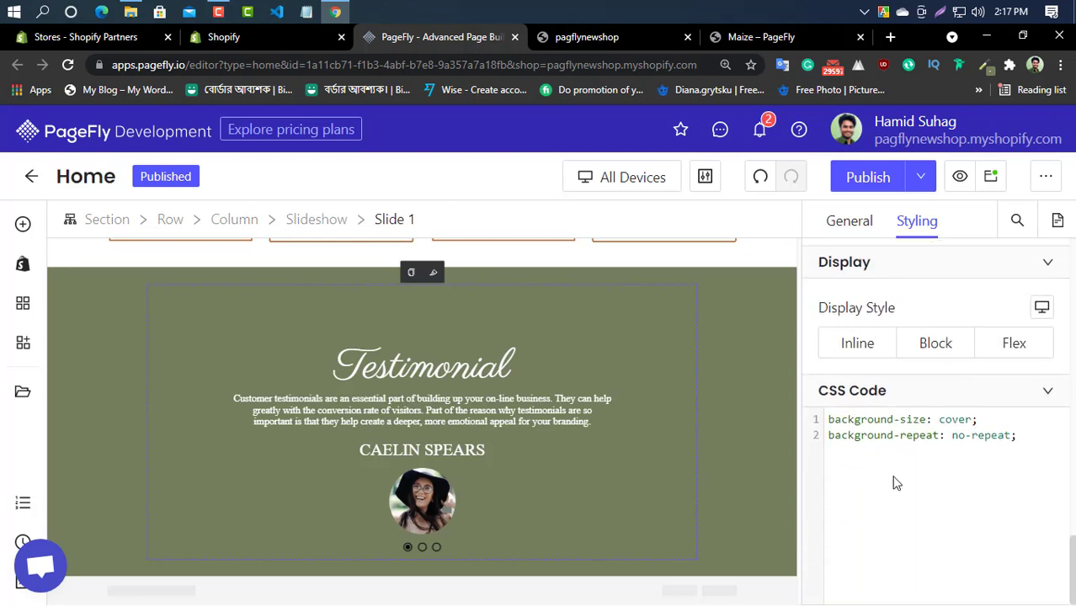
{"action": "left_click", "coordinate": [847, 221]}
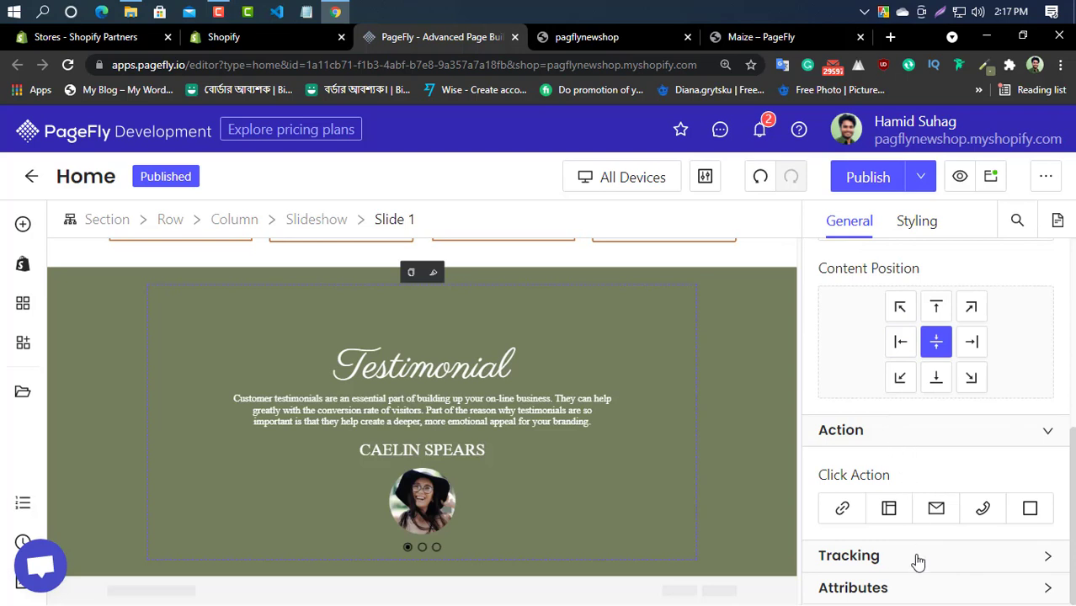
{"action": "scroll", "coordinate": [910, 474], "scroll_direction": "up", "scroll_amount": 5}
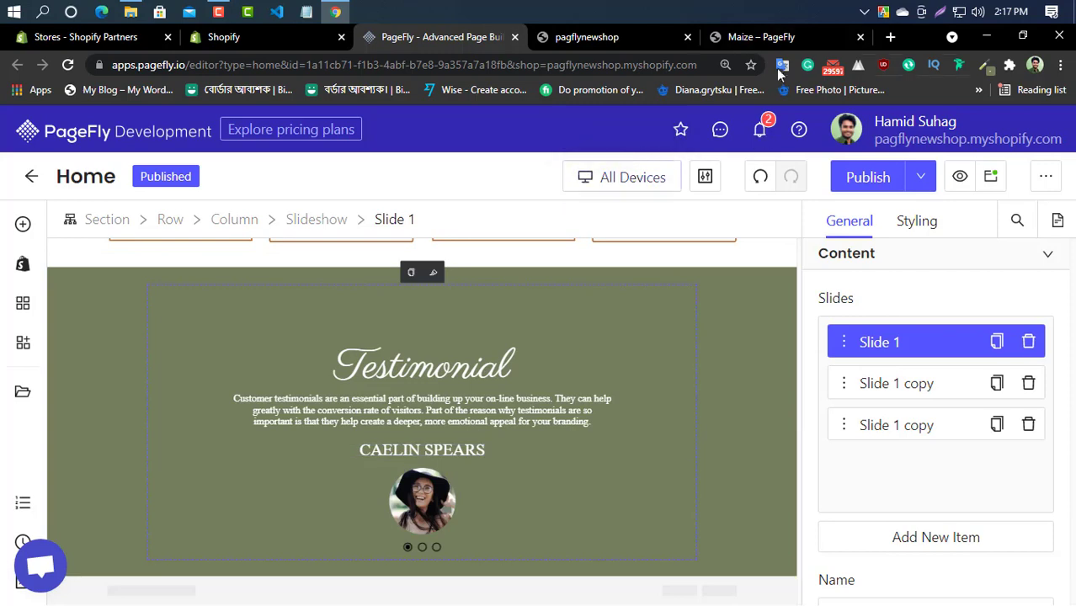
Examine the Our Latest Blog Posts section in the Maize demo and return to the PageFly editor
{"action": "left_click", "coordinate": [758, 37]}
{"action": "scroll", "coordinate": [587, 273], "scroll_direction": "down", "scroll_amount": 5}
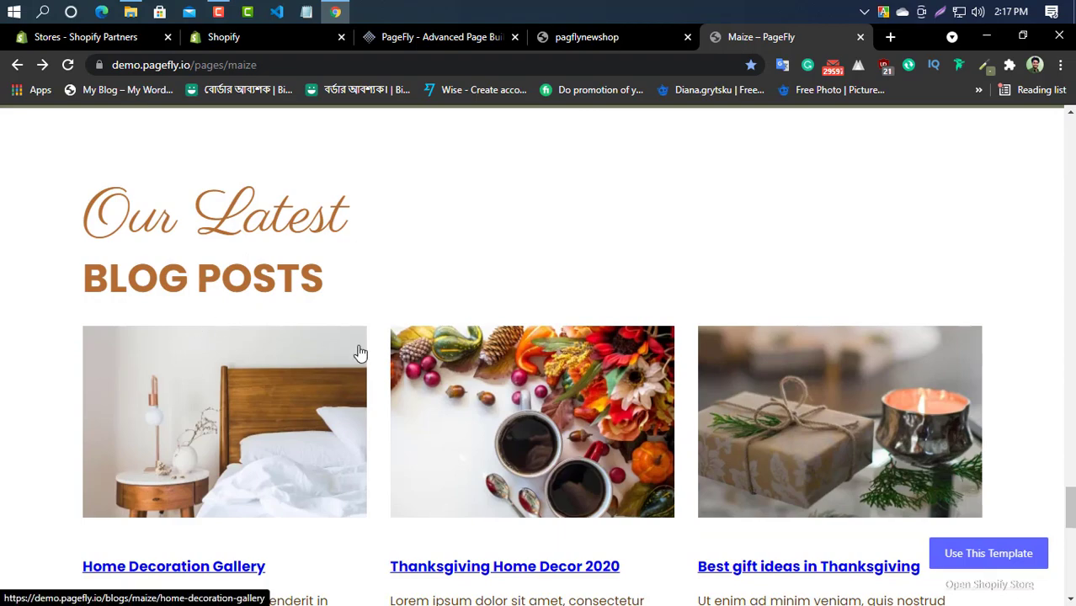
{"action": "scroll", "coordinate": [332, 344], "scroll_direction": "up", "scroll_amount": 8}
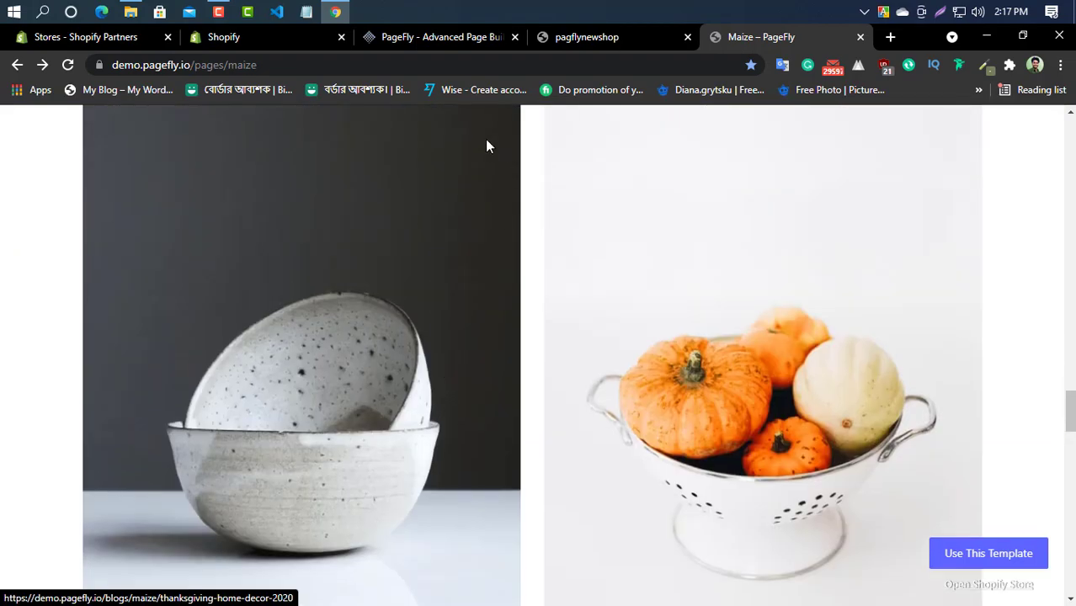
{"action": "left_click", "coordinate": [434, 41]}
Duplicate the section containing the Trending Products heading
{"action": "scroll", "coordinate": [215, 392], "scroll_direction": "up", "scroll_amount": 3}
{"action": "scroll", "coordinate": [216, 385], "scroll_direction": "up", "scroll_amount": 8}
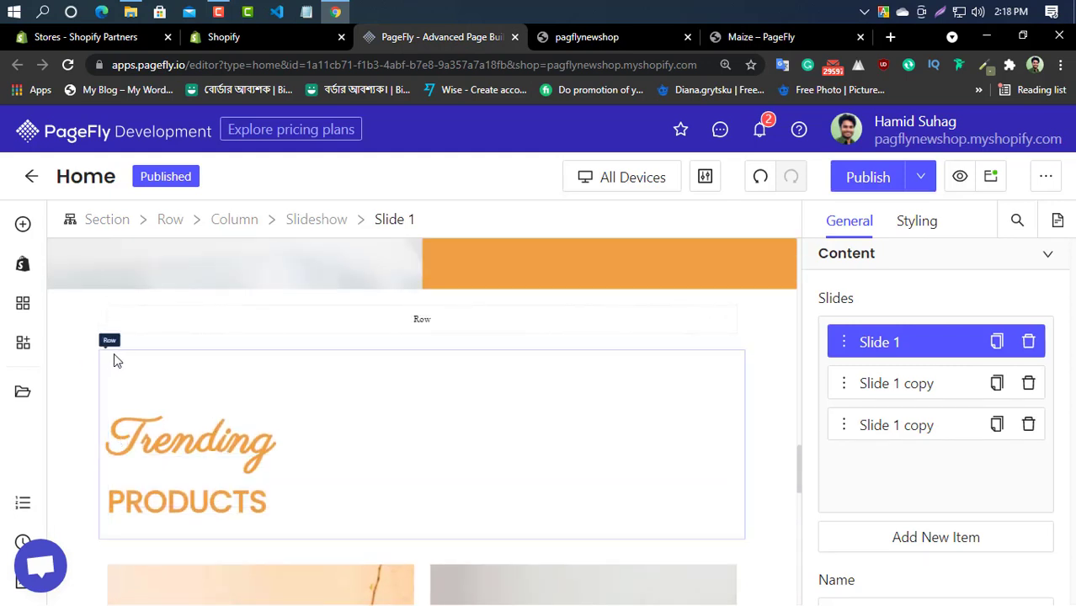
{"action": "left_click", "coordinate": [82, 365]}
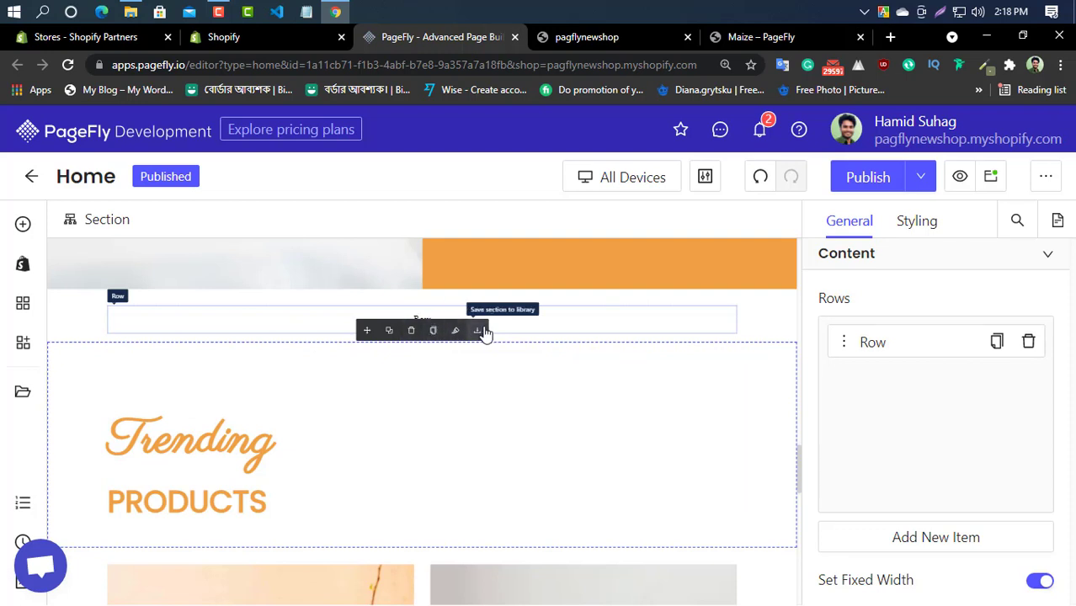
{"action": "left_click", "coordinate": [388, 335]}
{"action": "scroll", "coordinate": [478, 469], "scroll_direction": "down", "scroll_amount": 3}
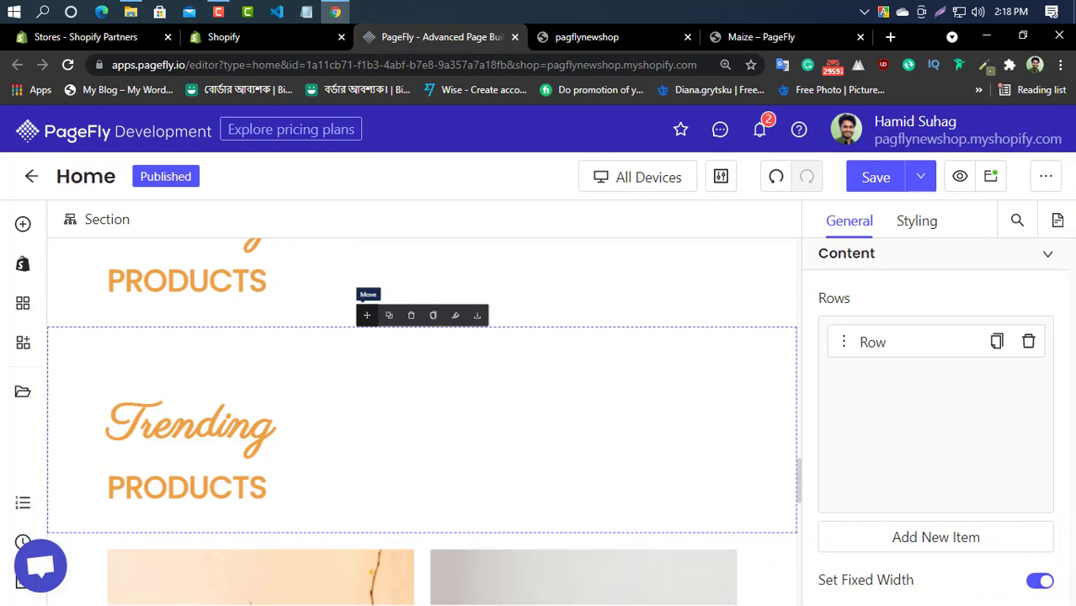
Try to move the duplicated Trending Products section further down the page, and delete the copy
{"action": "left_click_drag", "start_coordinate": [189, 425], "coordinate": [284, 367]}
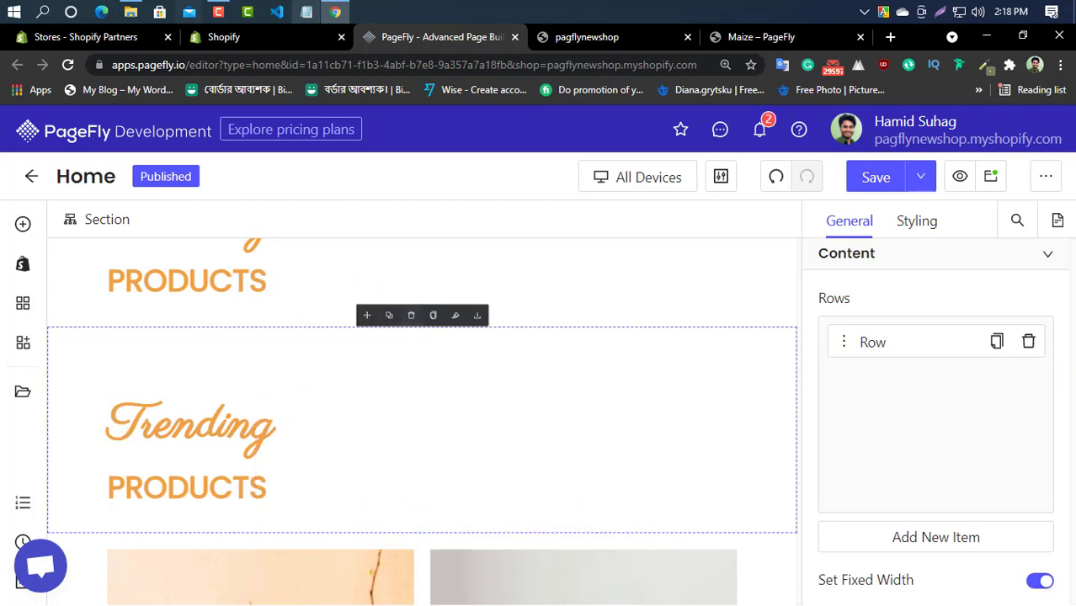
{"action": "scroll", "coordinate": [702, 543], "scroll_direction": "down", "scroll_amount": 2}
{"action": "scroll", "coordinate": [430, 460], "scroll_direction": "up", "scroll_amount": 2}
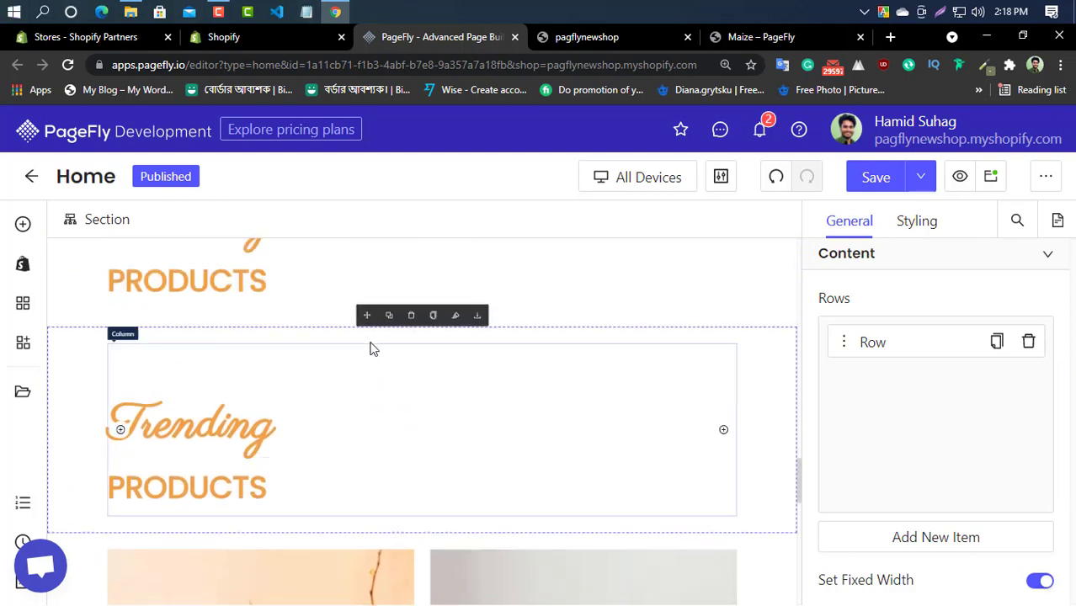
{"action": "left_click_drag", "start_coordinate": [366, 315], "coordinate": [341, 546]}
{"action": "scroll", "coordinate": [543, 502], "scroll_direction": "down", "scroll_amount": 3}
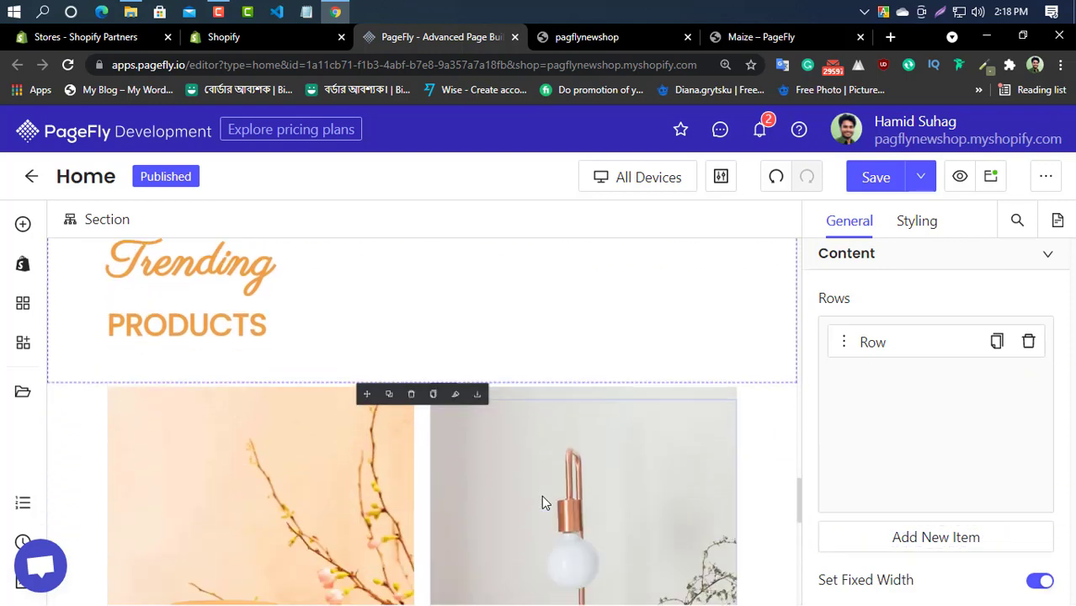
{"action": "scroll", "coordinate": [373, 380], "scroll_direction": "up", "scroll_amount": 1}
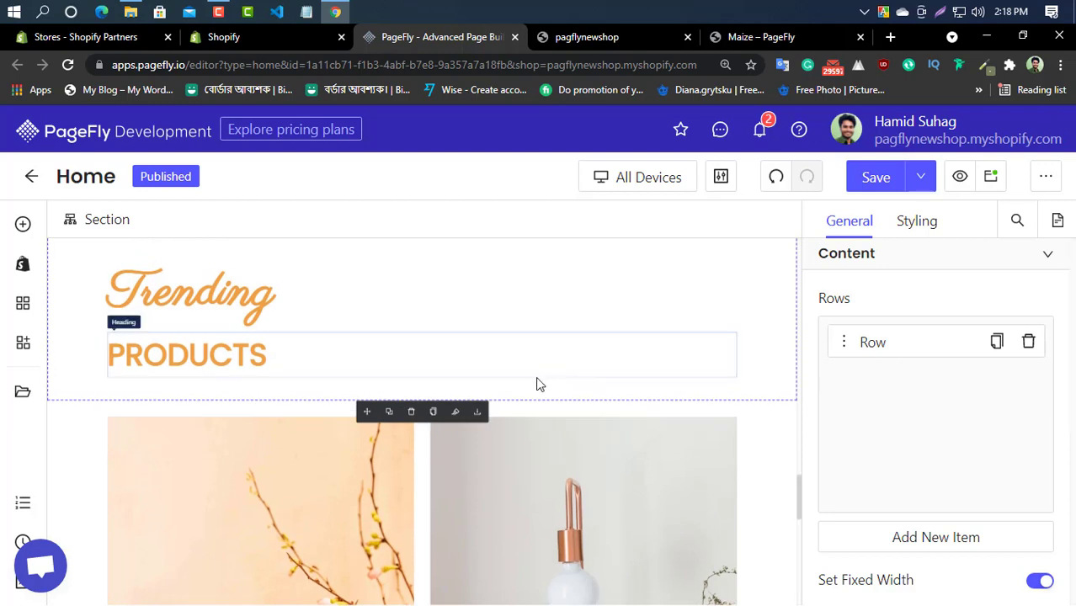
{"action": "key", "text": "ctrl+d"}
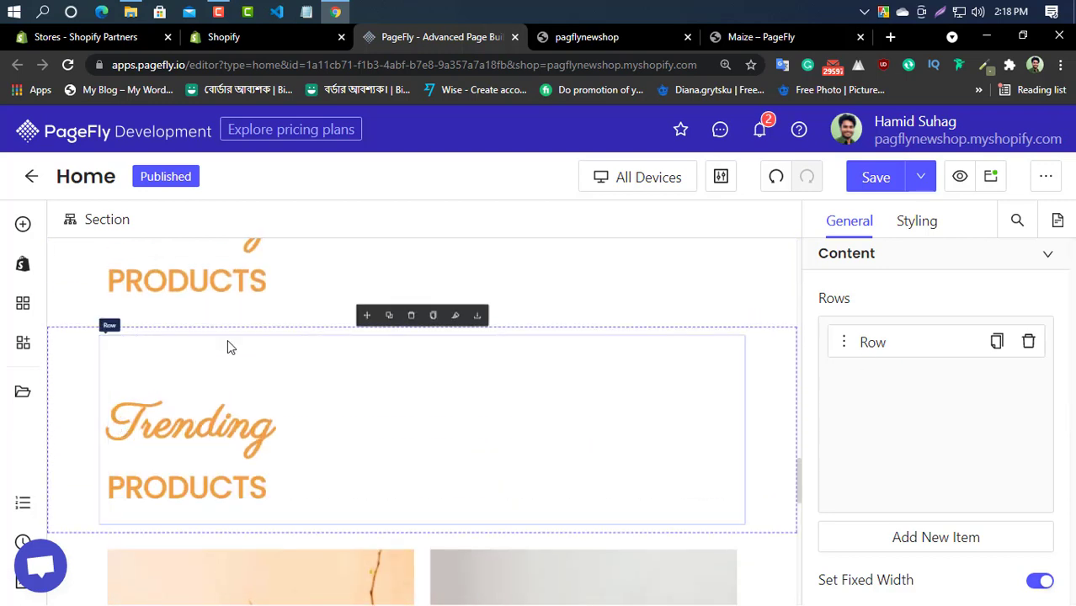
{"action": "left_click", "coordinate": [411, 315]}
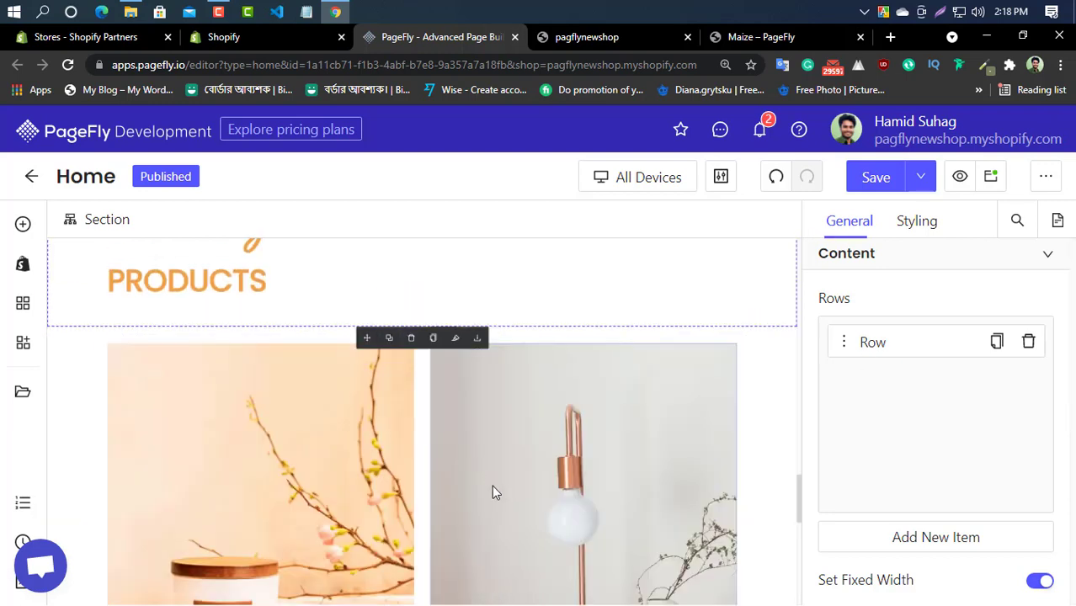
Add a one-column (1/1) layout section below the testimonial slideshow
{"action": "scroll", "coordinate": [364, 472], "scroll_direction": "down", "scroll_amount": 10}
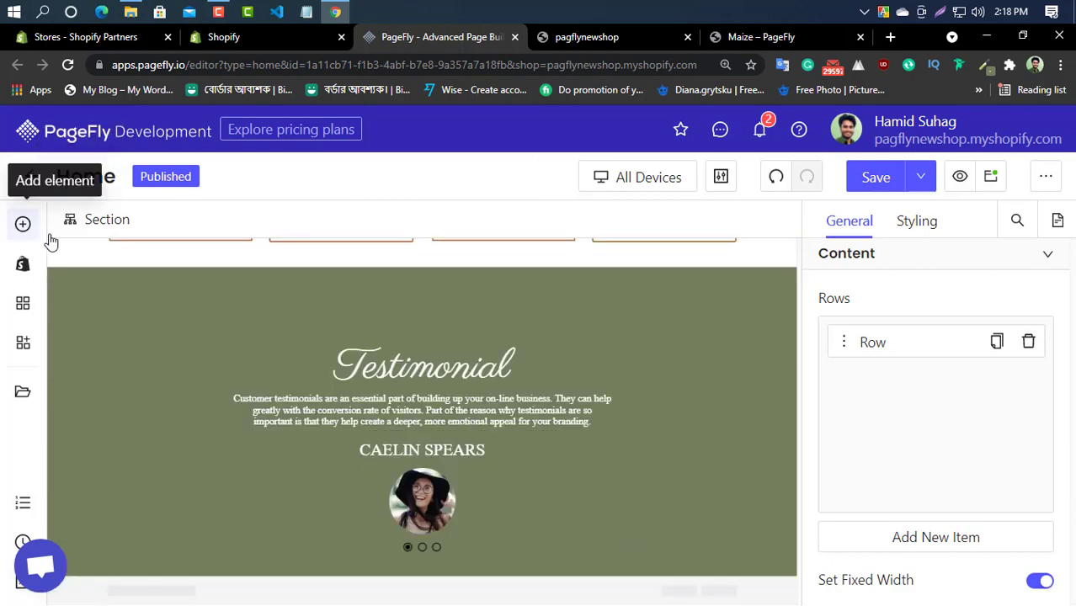
{"action": "left_click", "coordinate": [23, 225]}
{"action": "left_click_drag", "start_coordinate": [350, 271], "coordinate": [336, 580]}
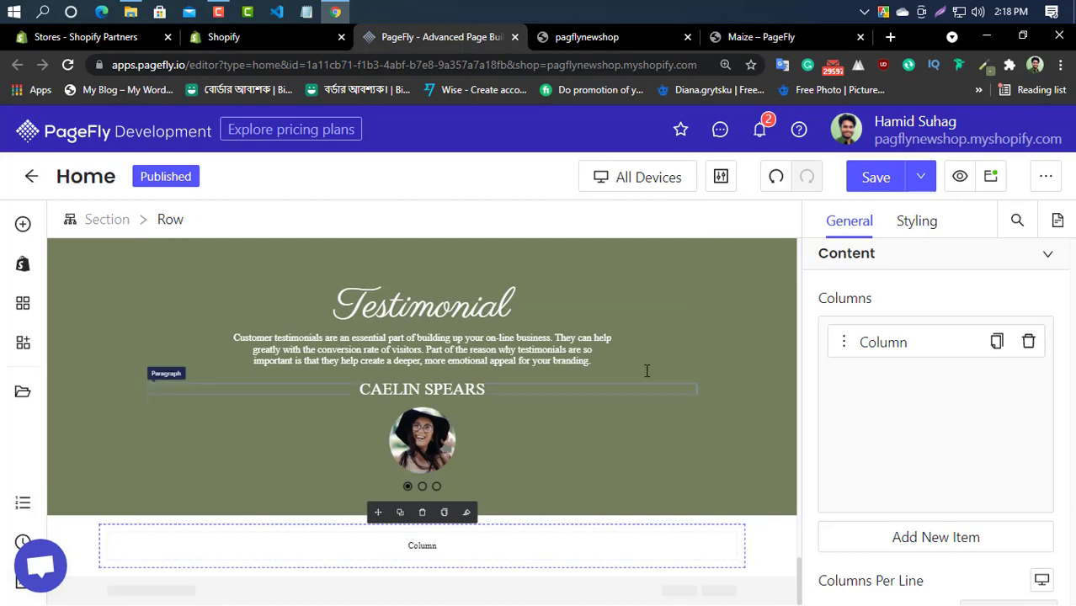
Compare the blog posts section of the Maize demo with the store preview and return to the PageFly editor
{"action": "left_click", "coordinate": [744, 37]}
{"action": "scroll", "coordinate": [289, 368], "scroll_direction": "down", "scroll_amount": 5}
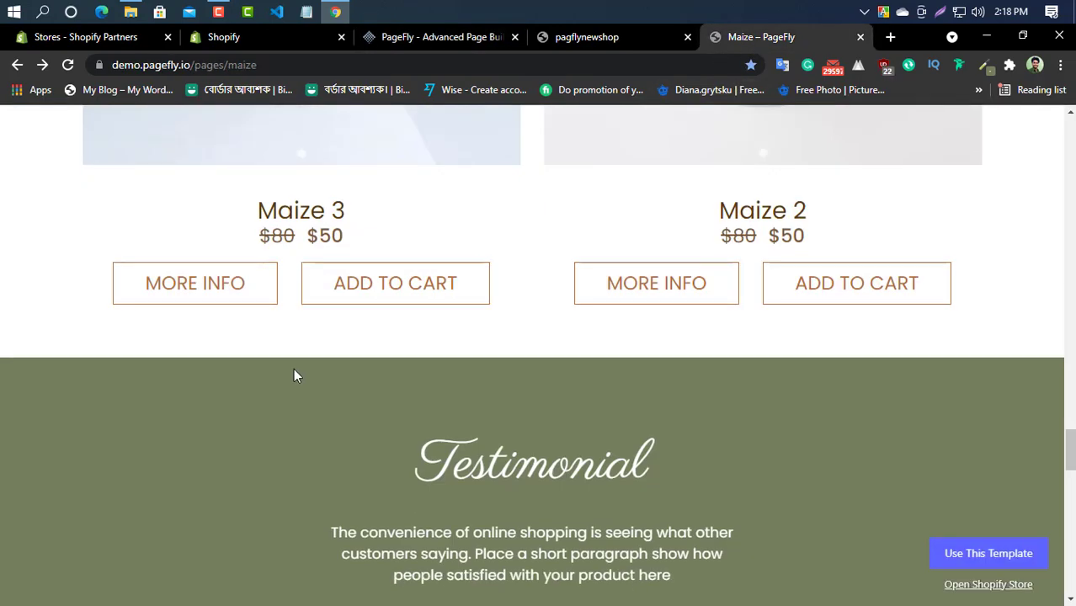
{"action": "scroll", "coordinate": [290, 368], "scroll_direction": "down", "scroll_amount": 7}
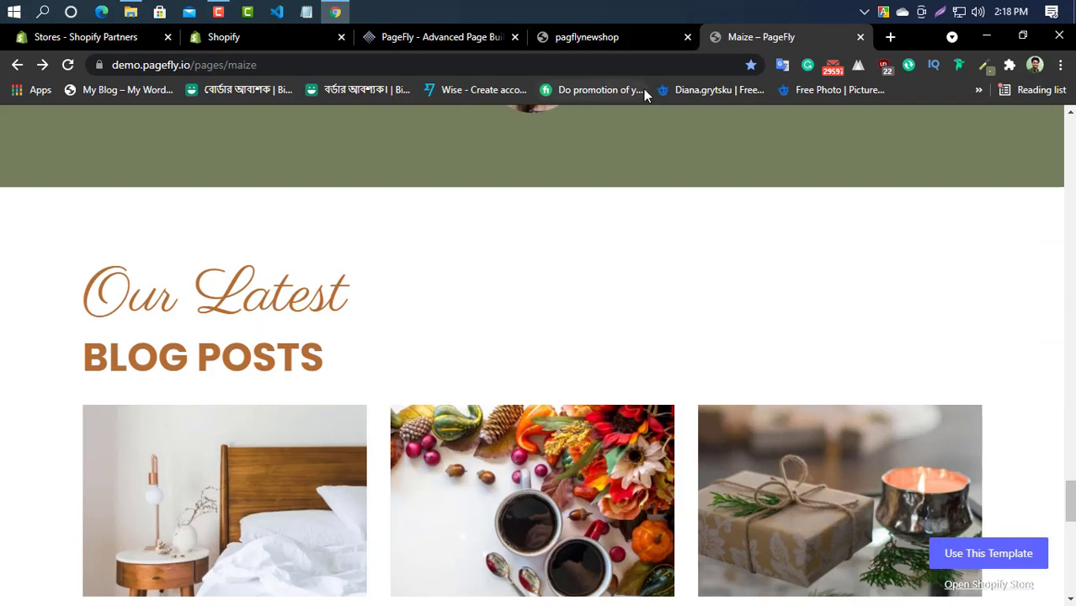
{"action": "left_click", "coordinate": [592, 33]}
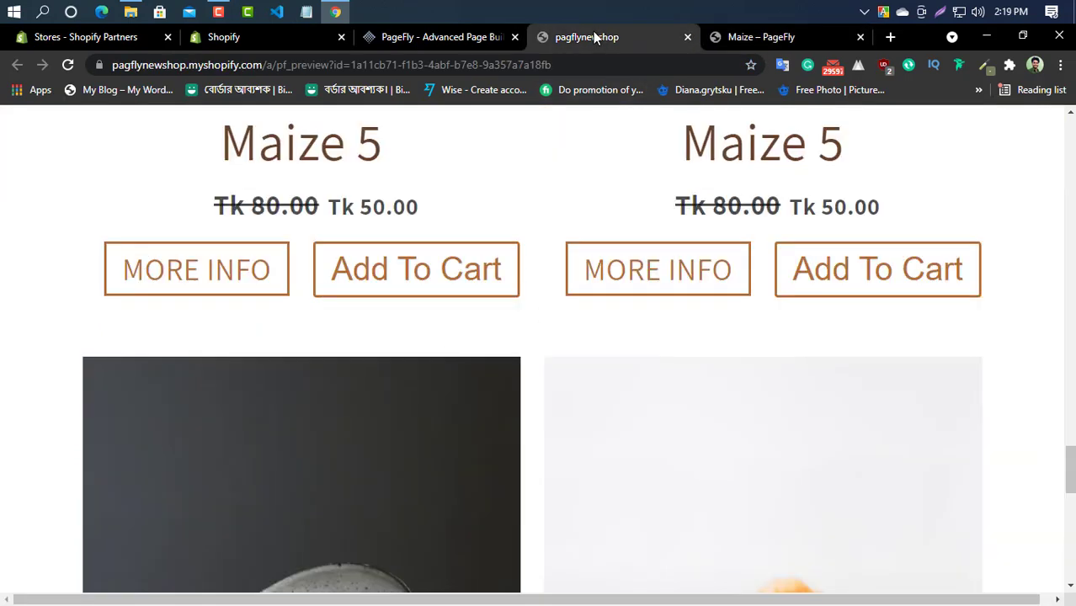
{"action": "scroll", "coordinate": [93, 430], "scroll_direction": "down", "scroll_amount": 3}
{"action": "left_click", "coordinate": [451, 37]}
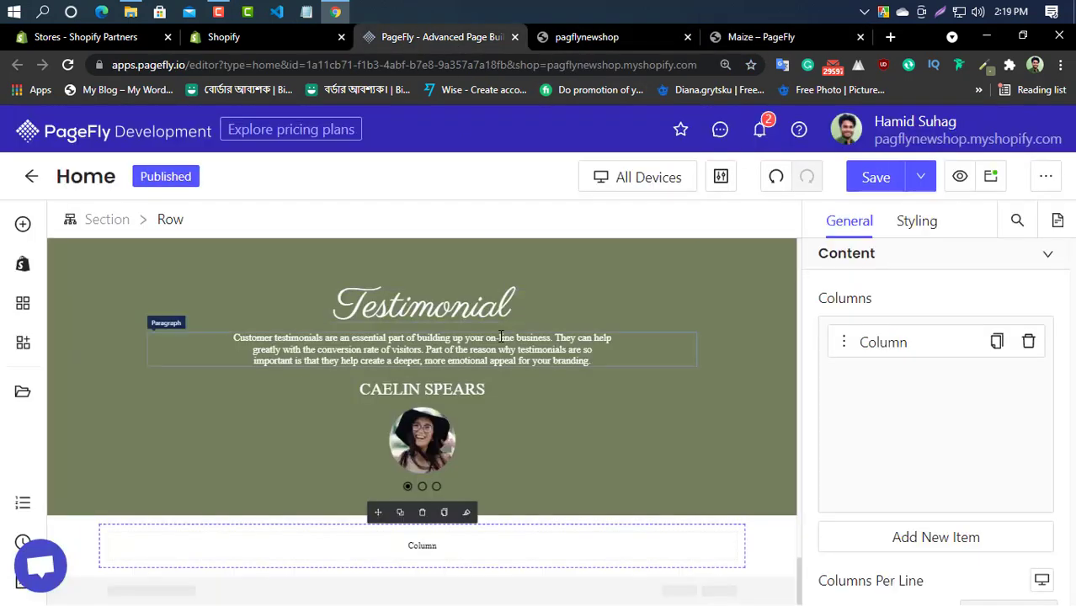
Place a Heading element in the empty column below the testimonial section
{"action": "left_click", "coordinate": [23, 223]}
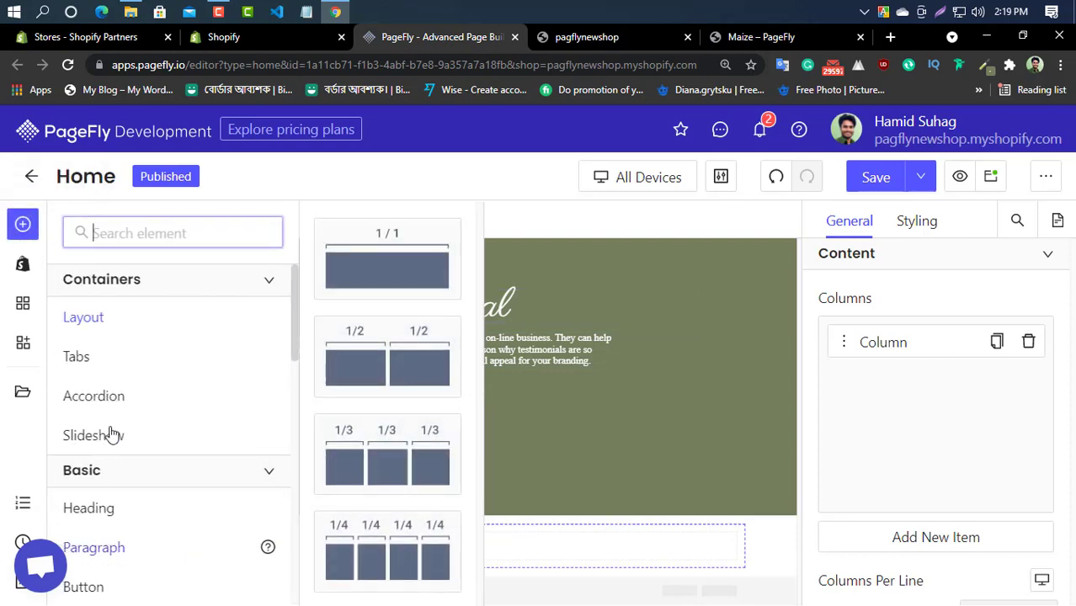
{"action": "scroll", "coordinate": [103, 438], "scroll_direction": "down", "scroll_amount": 3}
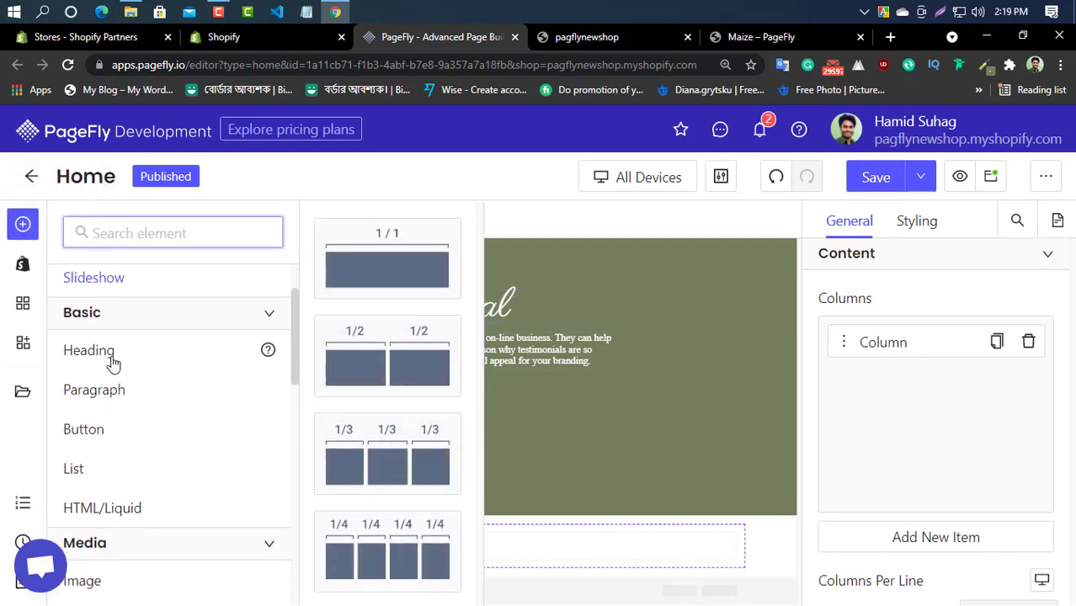
{"action": "mouse_move", "coordinate": [175, 359]}
{"action": "left_click_drag", "start_coordinate": [384, 265], "coordinate": [191, 542]}
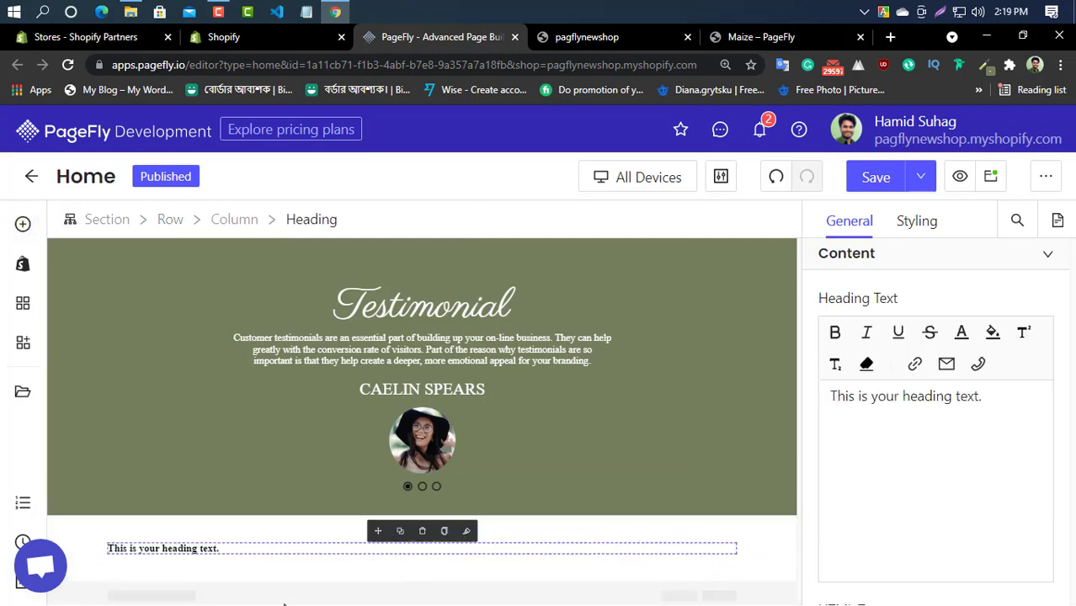
Copy the "Our Latest" title from the Maize demo and use it as the new heading's text
{"action": "left_click", "coordinate": [739, 38]}
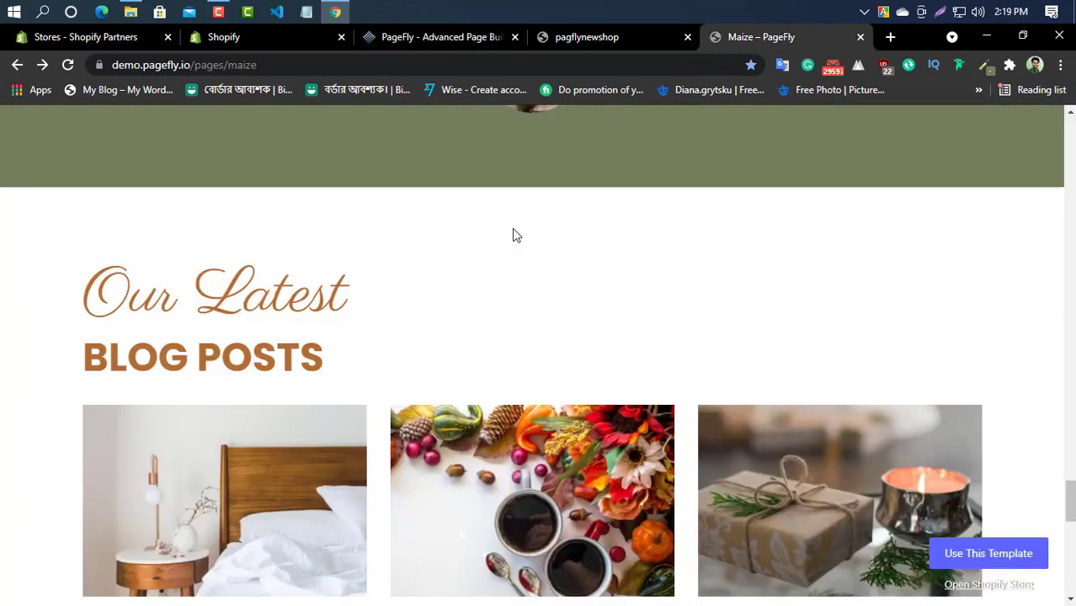
{"action": "left_click_drag", "start_coordinate": [355, 308], "coordinate": [80, 304]}
{"action": "right_click", "coordinate": [123, 302]}
{"action": "left_click", "coordinate": [154, 314]}
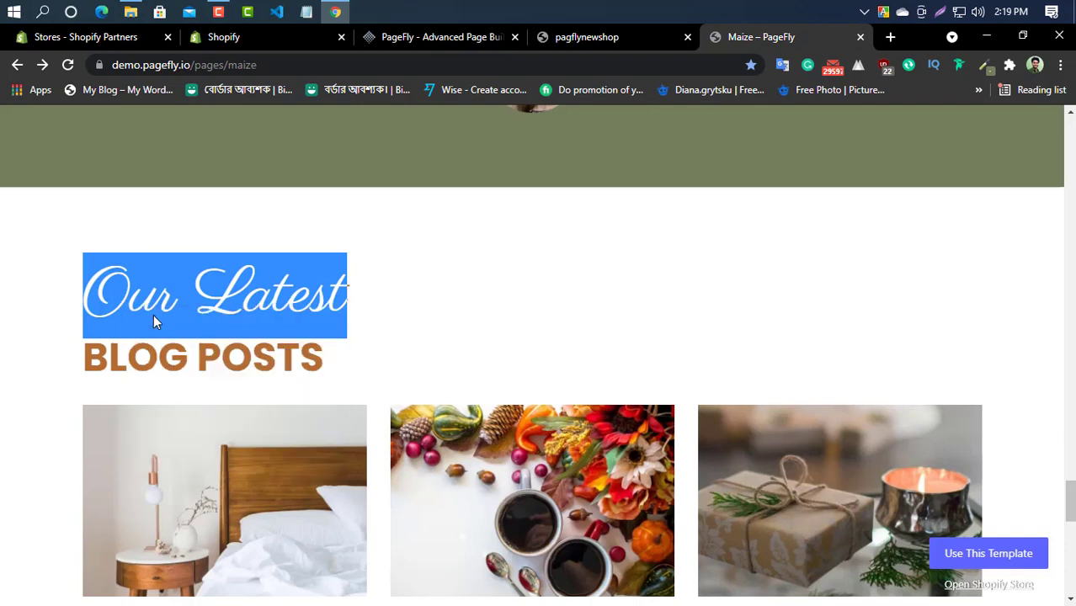
{"action": "left_click", "coordinate": [470, 38]}
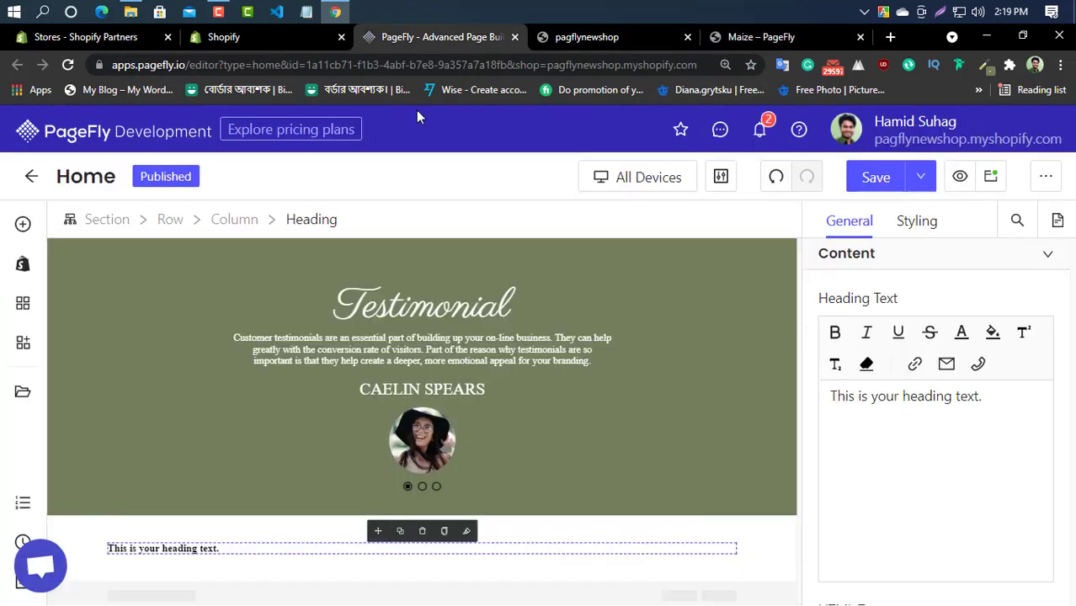
{"action": "triple_click", "coordinate": [893, 391]}
{"action": "key", "text": "ctrl+v"}
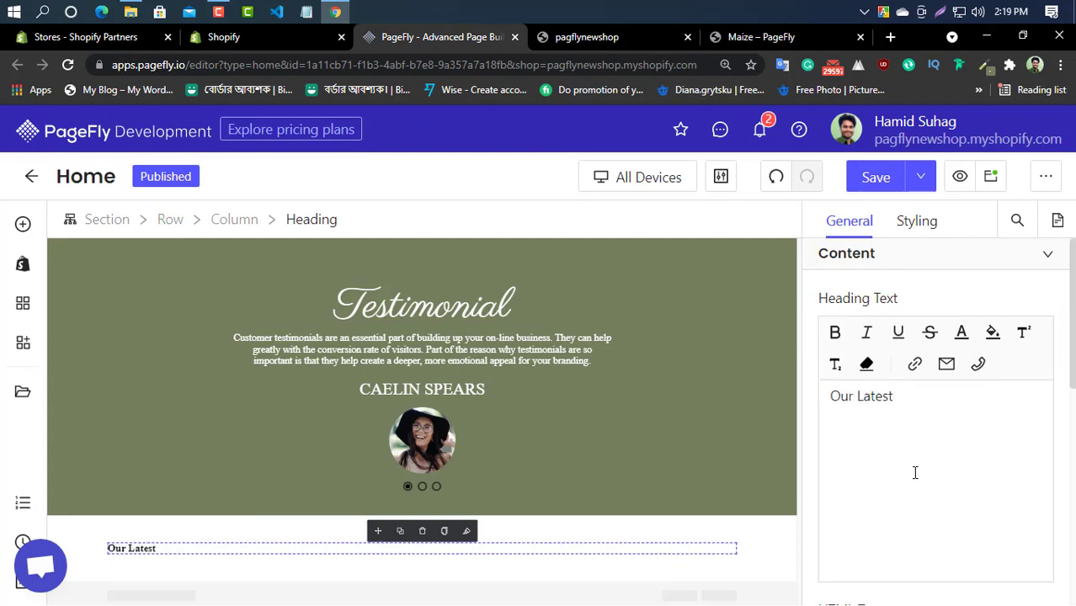
Set the "Our Latest" heading's content color to brown, rgb(139, 87, 42), after checking the title's look in the Maize demo
{"action": "left_click", "coordinate": [916, 220]}
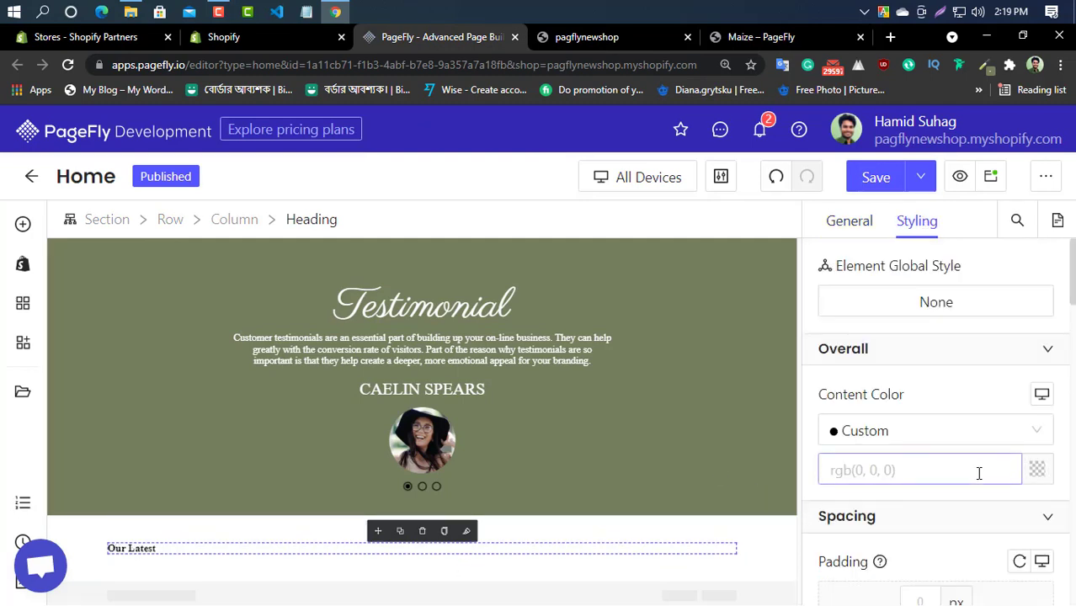
{"action": "scroll", "coordinate": [979, 473], "scroll_direction": "down", "scroll_amount": 2}
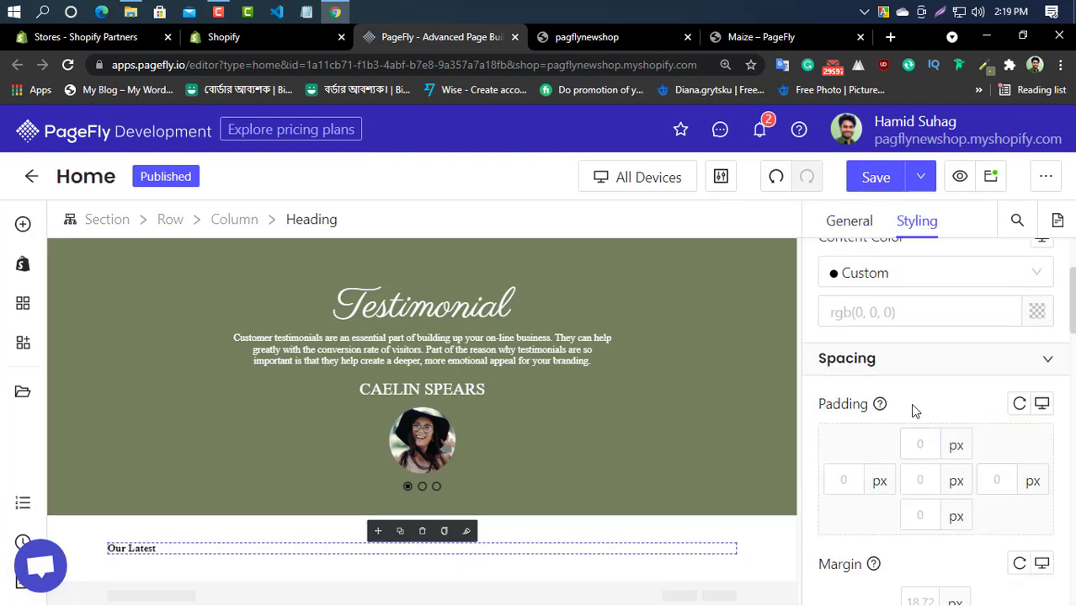
{"action": "left_click", "coordinate": [762, 37]}
{"action": "left_click", "coordinate": [301, 283]}
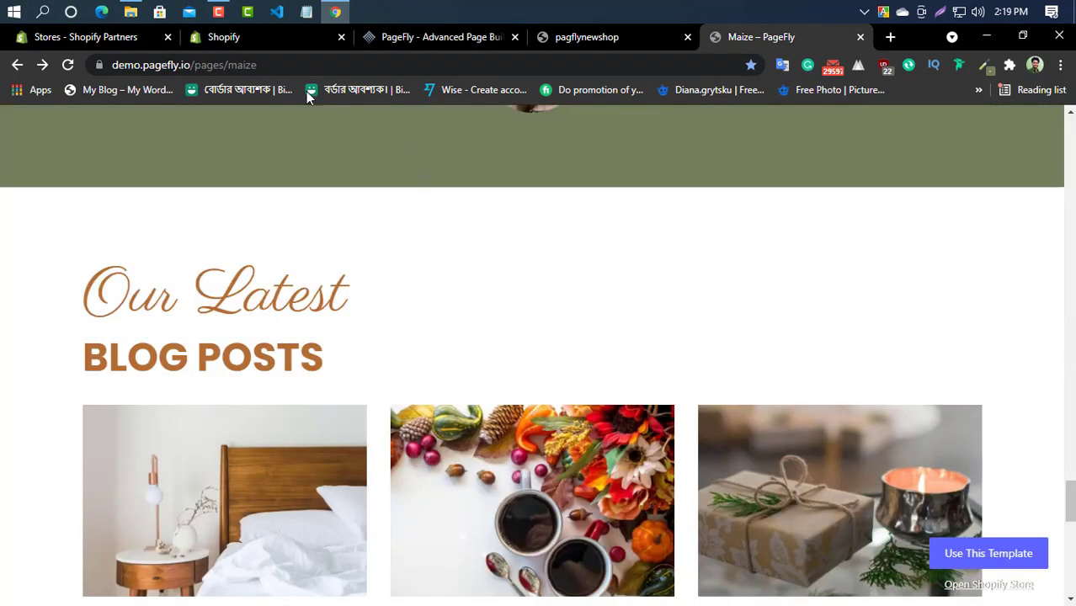
{"action": "left_click", "coordinate": [586, 37]}
{"action": "left_click", "coordinate": [480, 39]}
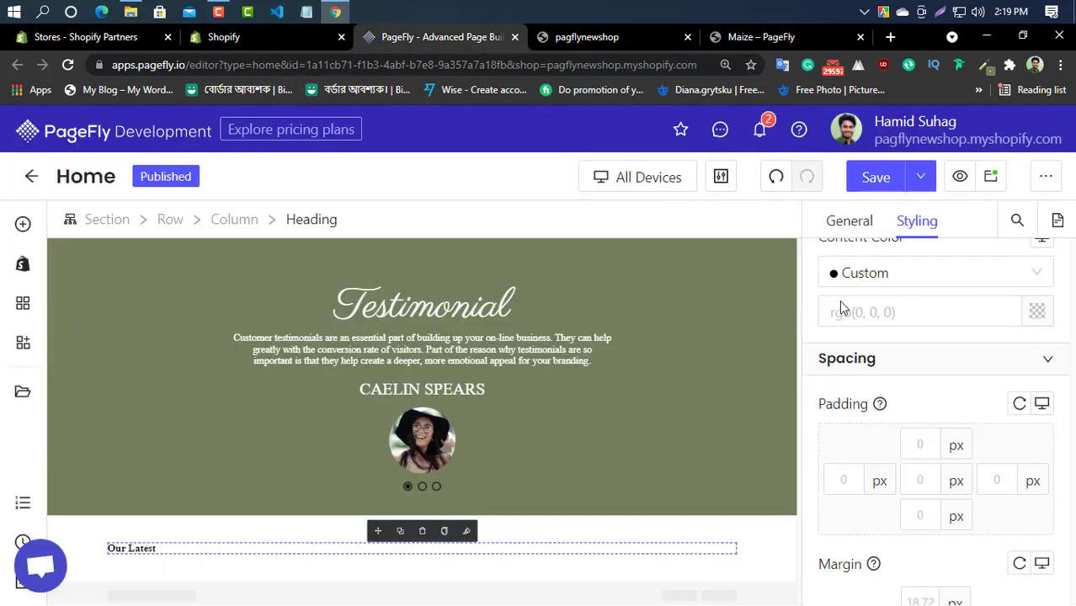
{"action": "left_click", "coordinate": [1036, 312]}
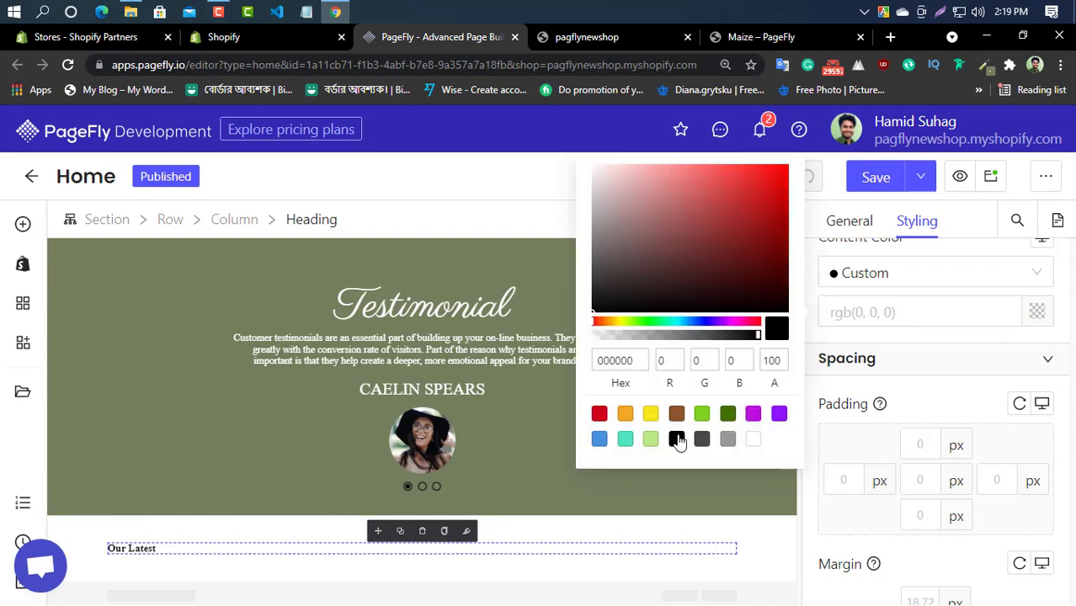
{"action": "left_click", "coordinate": [676, 414]}
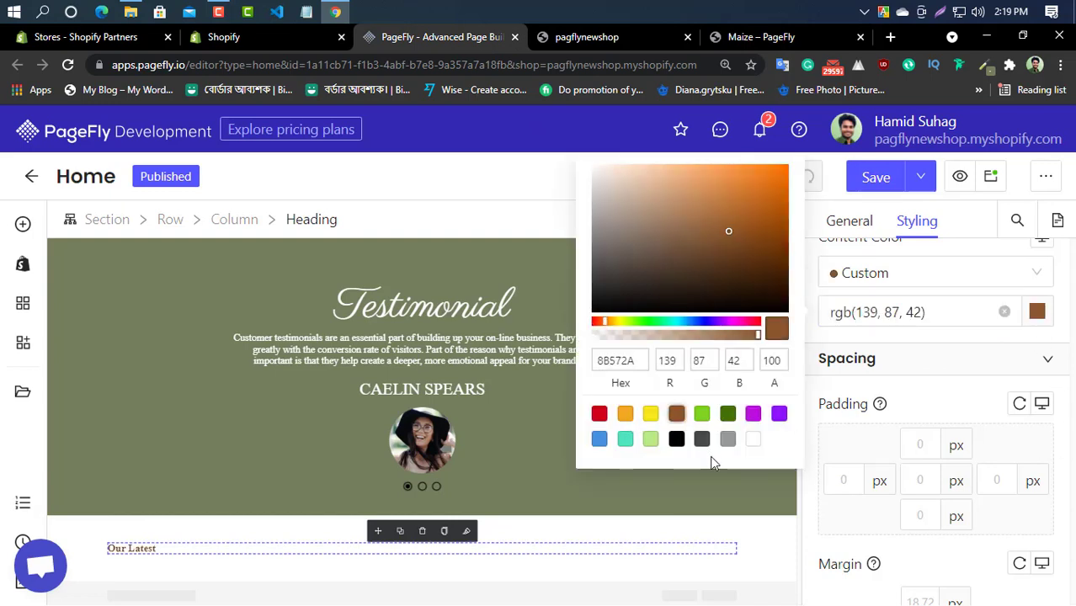
{"action": "left_click", "coordinate": [929, 394]}
Set the "Our Latest" heading's font family to Parisienne and its font size to 66 px
{"action": "scroll", "coordinate": [922, 444], "scroll_direction": "down", "scroll_amount": 4}
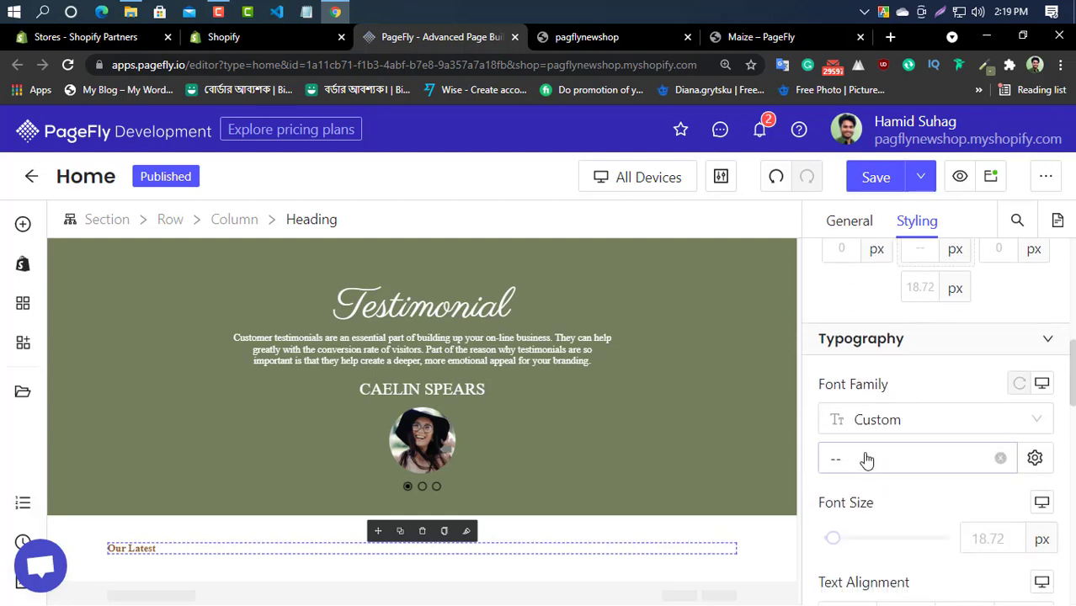
{"action": "left_click", "coordinate": [869, 459]}
{"action": "left_click", "coordinate": [872, 560]}
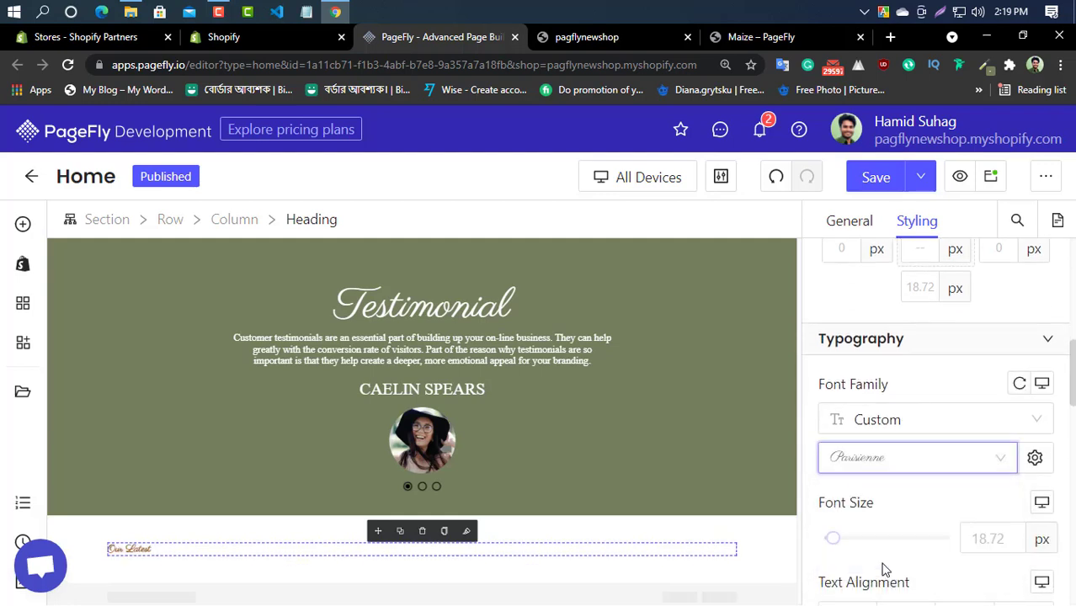
{"action": "left_click_drag", "start_coordinate": [833, 540], "coordinate": [872, 539]}
Duplicate the "Our Latest" heading and copy the "BLOG POSTS" title from the Maize demo
{"action": "scroll", "coordinate": [718, 486], "scroll_direction": "down", "scroll_amount": 1}
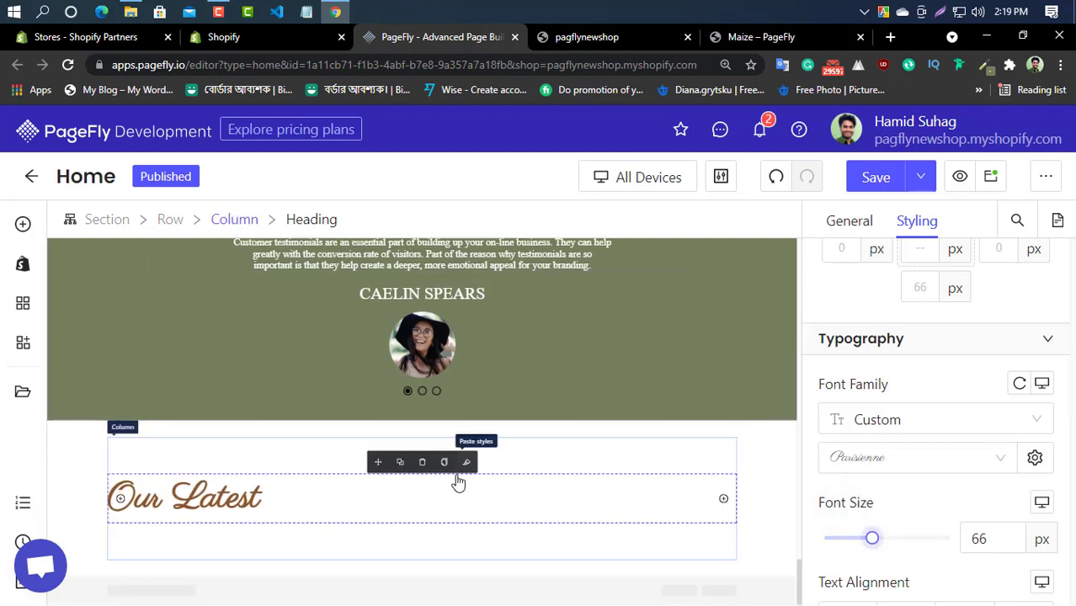
{"action": "left_click", "coordinate": [400, 462]}
{"action": "left_click", "coordinate": [753, 38]}
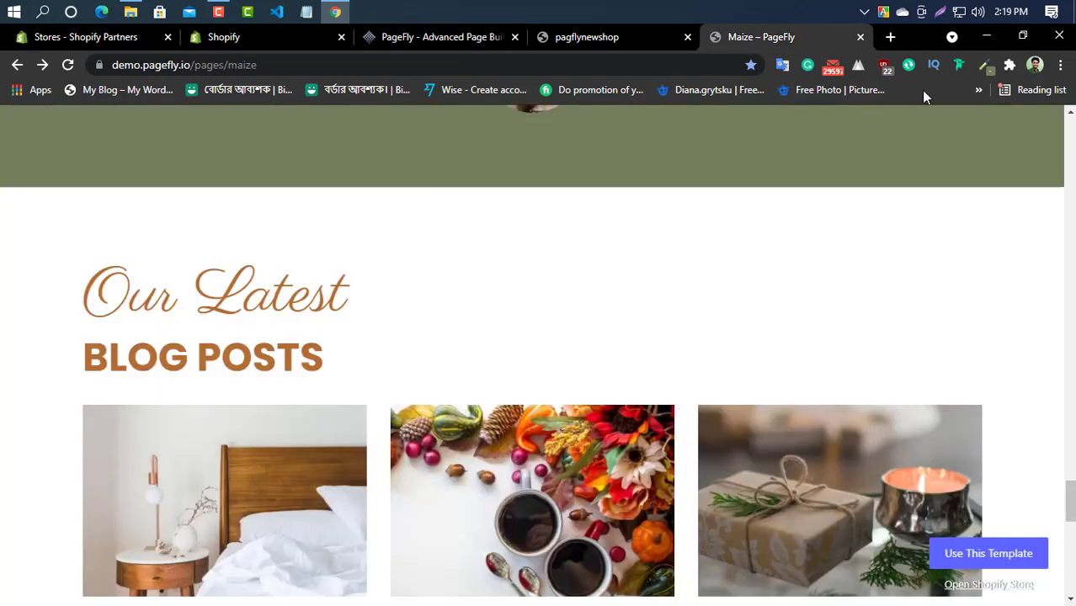
{"action": "left_click_drag", "start_coordinate": [321, 348], "coordinate": [70, 360]}
{"action": "right_click", "coordinate": [109, 355]}
{"action": "left_click", "coordinate": [156, 372]}
{"action": "left_click", "coordinate": [437, 38]}
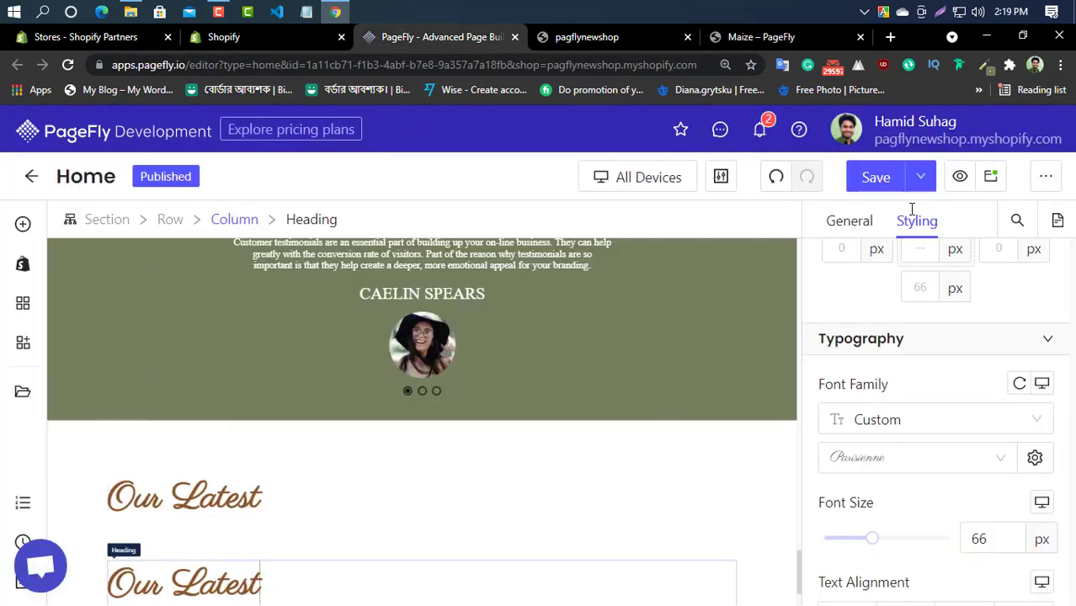
Replace the duplicated heading's text with the copied "BLOG POSTS"
{"action": "left_click", "coordinate": [856, 223]}
{"action": "scroll", "coordinate": [900, 313], "scroll_direction": "up", "scroll_amount": 10}
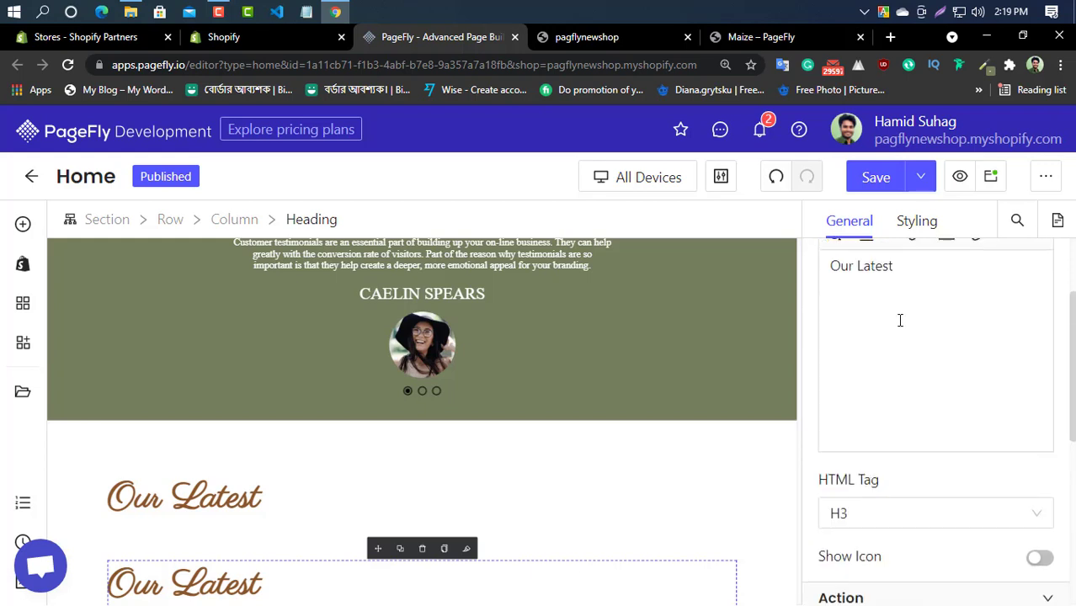
{"action": "left_click", "coordinate": [920, 419]}
{"action": "key", "text": "ctrl+a"}
{"action": "key", "text": "ctrl+v"}
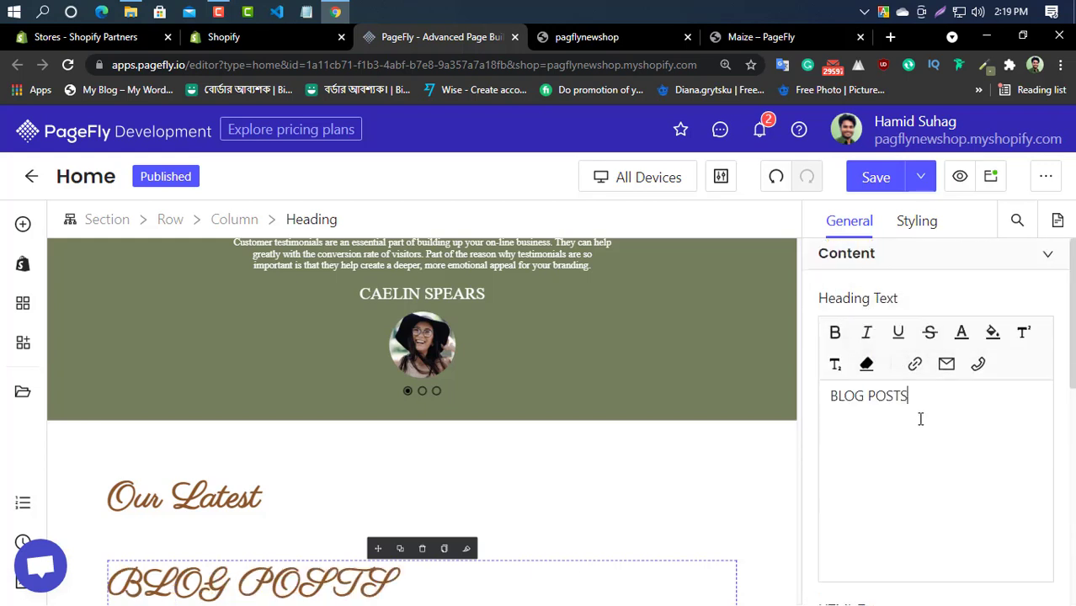
Clear the Parisienne font family from the "BLOG POSTS" heading
{"action": "left_click", "coordinate": [916, 223]}
{"action": "scroll", "coordinate": [926, 438], "scroll_direction": "down", "scroll_amount": 1}
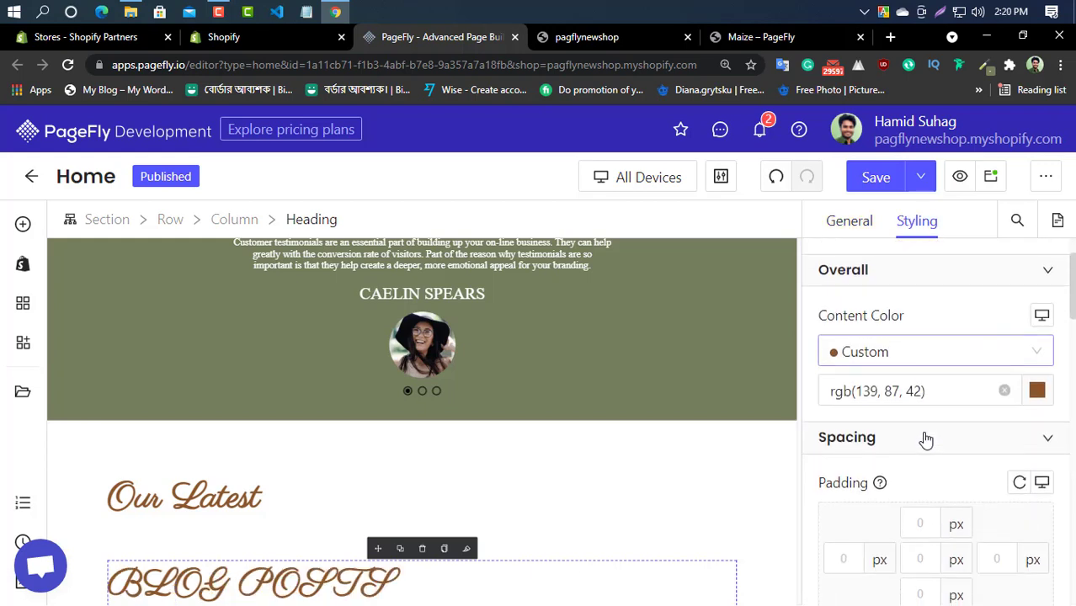
{"action": "scroll", "coordinate": [905, 438], "scroll_direction": "down", "scroll_amount": 5}
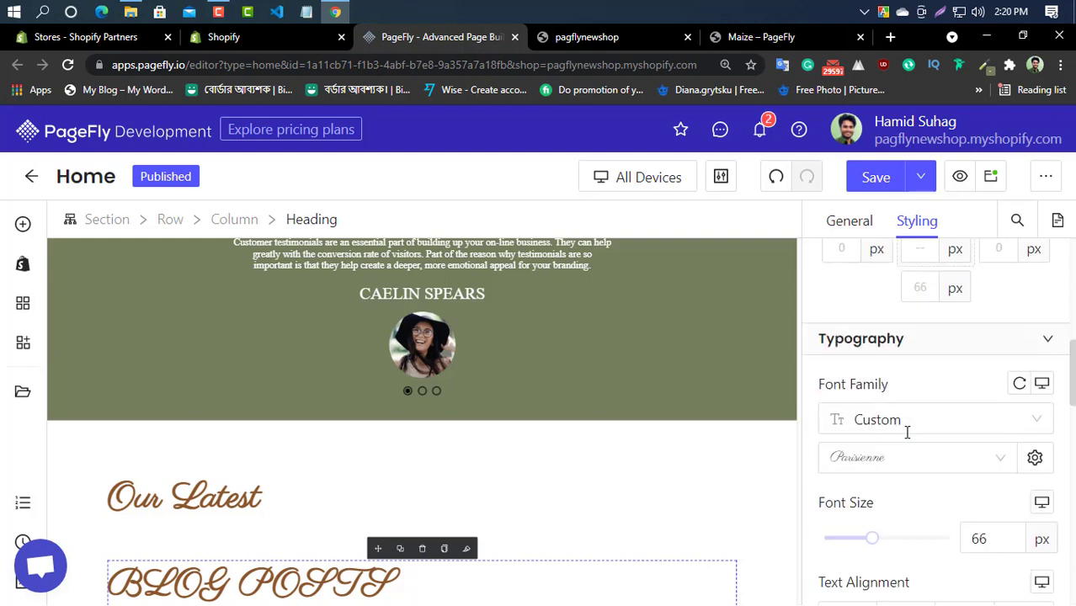
{"action": "left_click", "coordinate": [999, 460]}
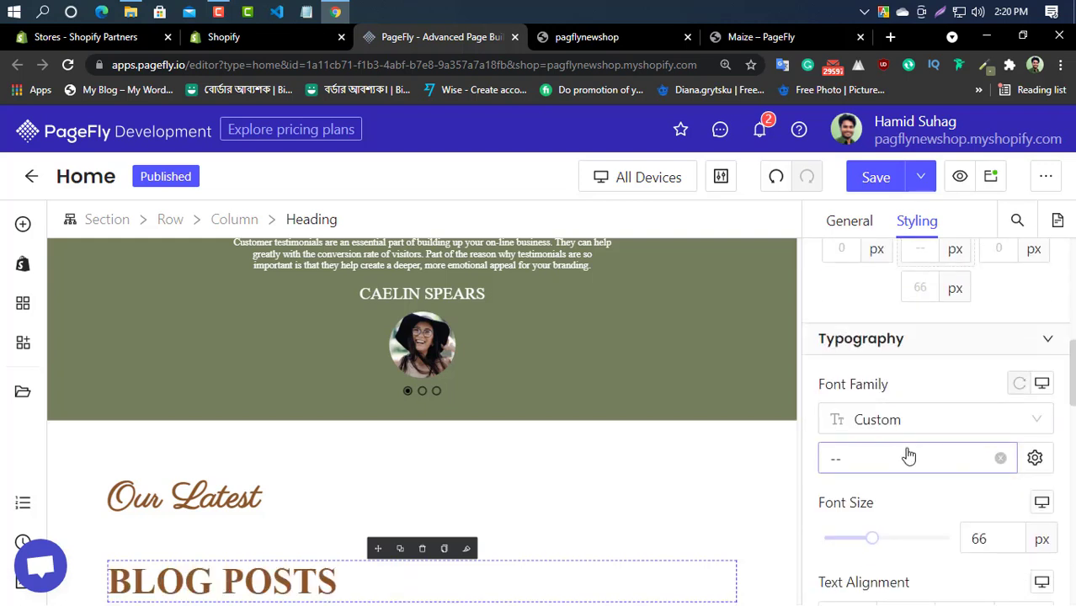
Switch the "BLOG POSTS" heading's top margin to percent and enter a small value
{"action": "scroll", "coordinate": [916, 336], "scroll_direction": "up", "scroll_amount": 2}
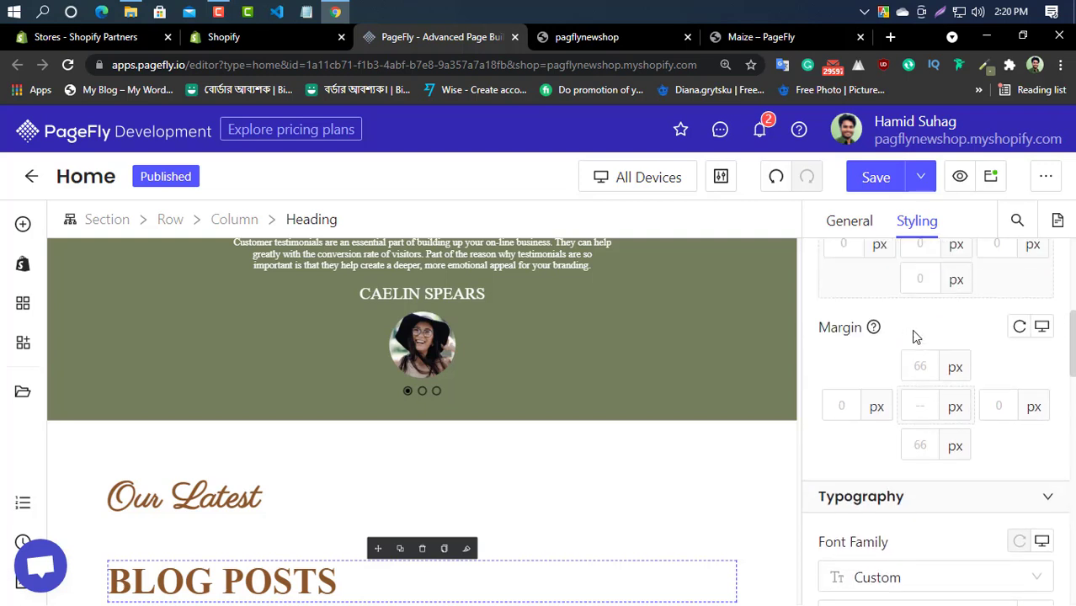
{"action": "left_click", "coordinate": [953, 371]}
{"action": "left_click", "coordinate": [952, 401]}
{"action": "scroll", "coordinate": [928, 410], "scroll_direction": "down", "scroll_amount": 2}
{"action": "scroll", "coordinate": [912, 353], "scroll_direction": "up", "scroll_amount": 2}
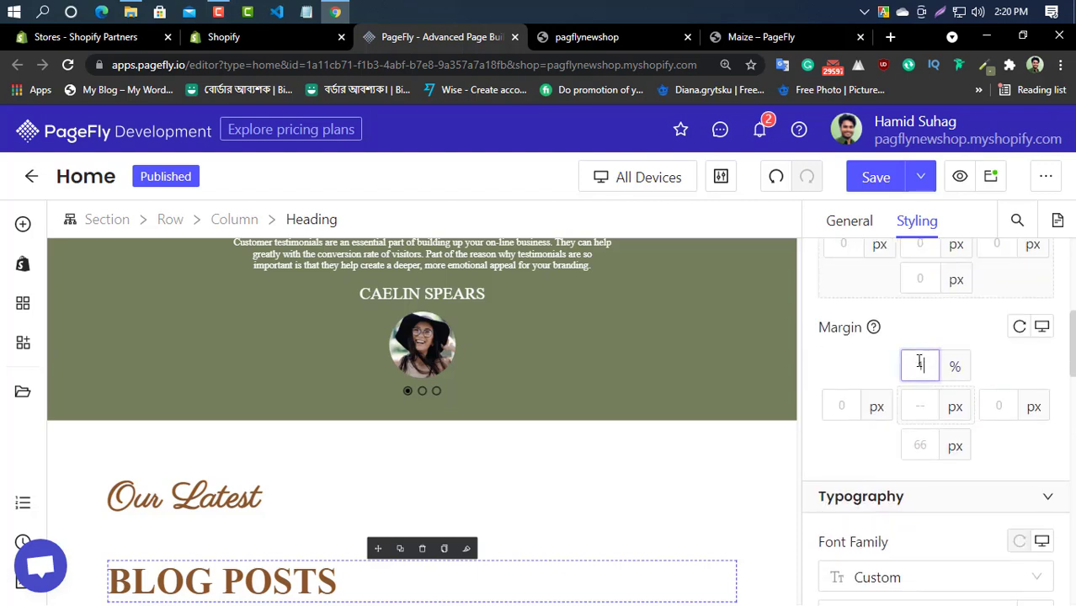
Switch the "Our Latest" heading's top margin unit to percent and set its bottom margin to 1%
{"action": "left_click", "coordinate": [252, 511]}
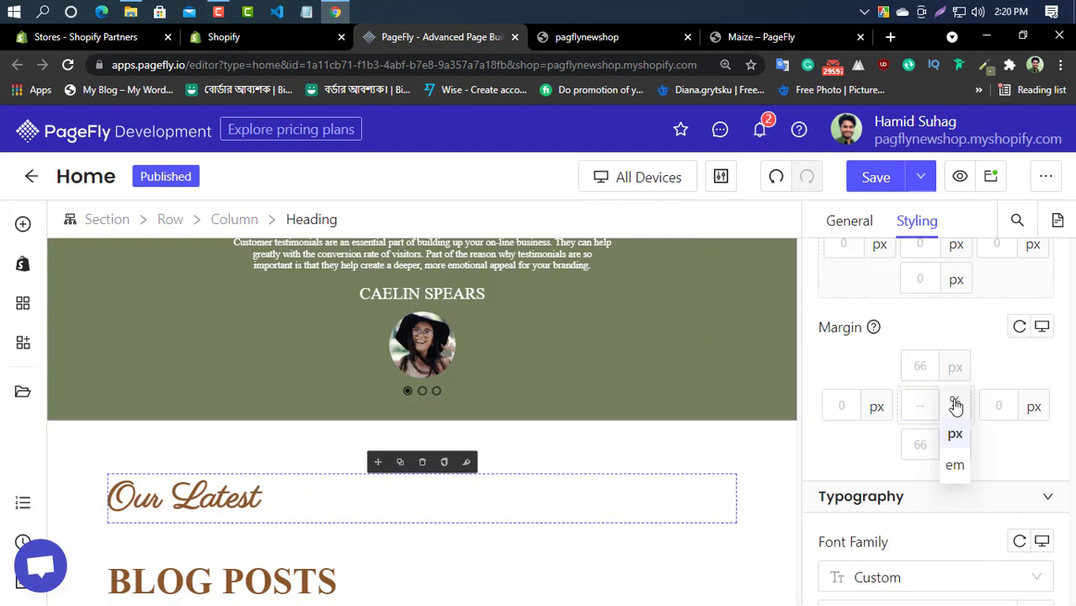
{"action": "left_click", "coordinate": [955, 401]}
{"action": "type", "text": "1"}
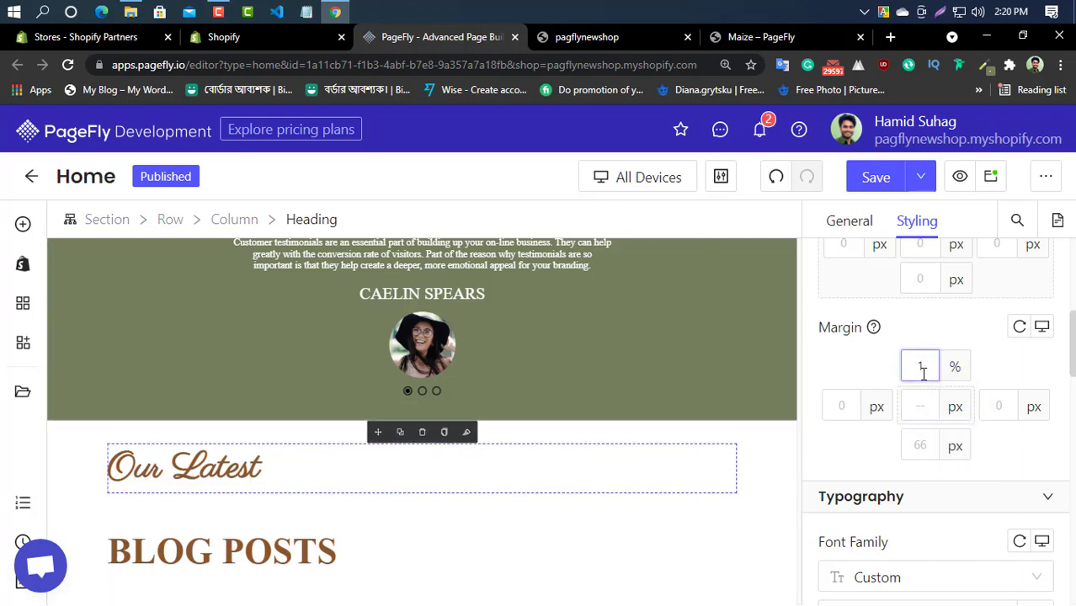
{"action": "key", "text": "BackSpace"}
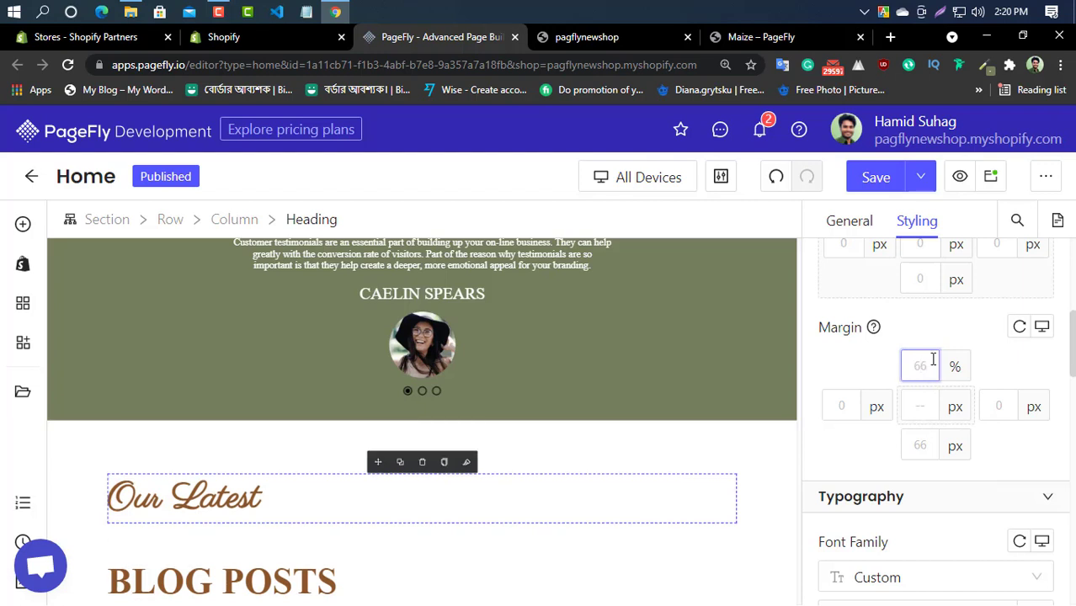
{"action": "left_click", "coordinate": [954, 445]}
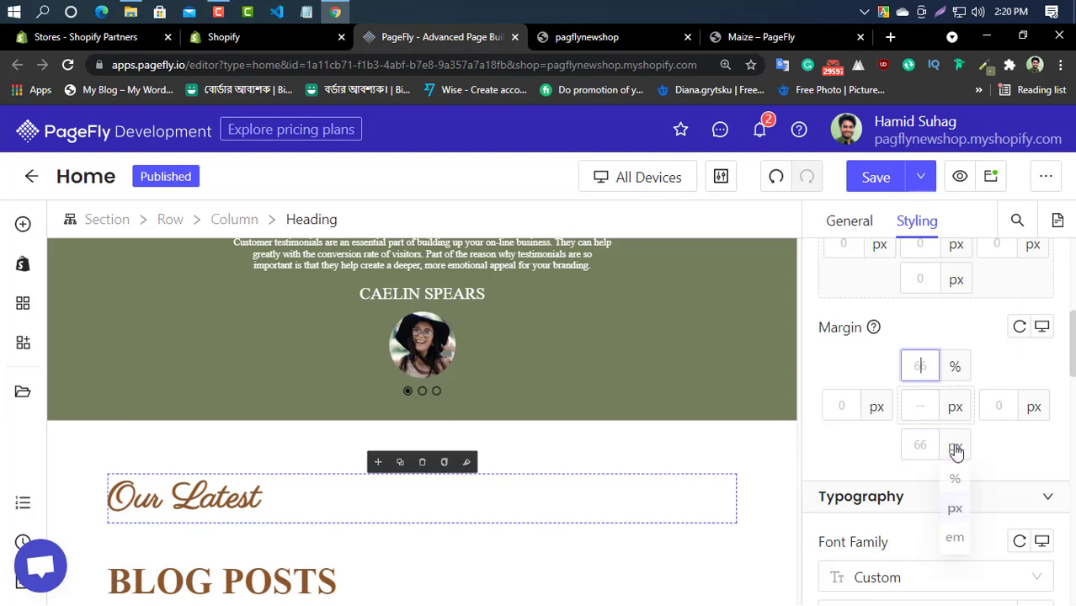
{"action": "left_click", "coordinate": [956, 480]}
{"action": "left_click", "coordinate": [926, 448]}
{"action": "type", "text": "1"}
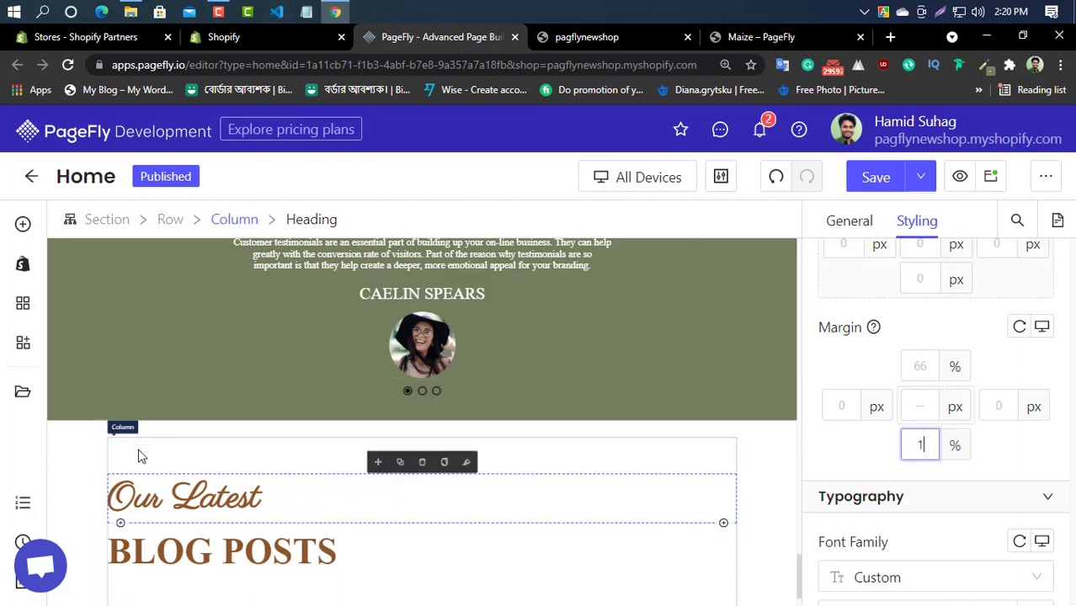
Review the Maize demo's blog post cards and start a new blog post for the online store in the Shopify admin
{"action": "left_click", "coordinate": [757, 37]}
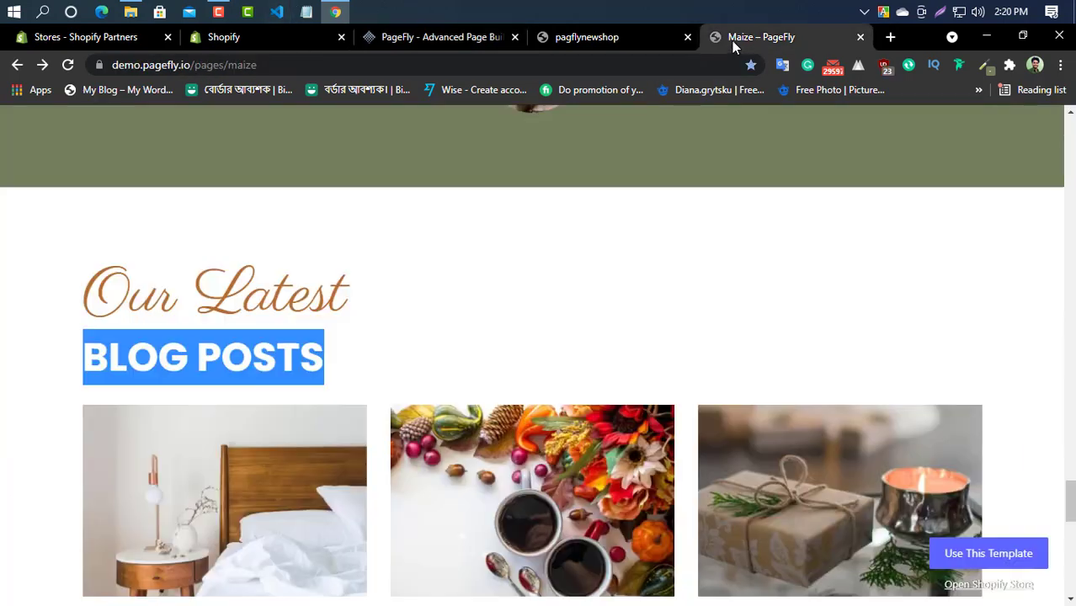
{"action": "scroll", "coordinate": [371, 416], "scroll_direction": "down", "scroll_amount": 4}
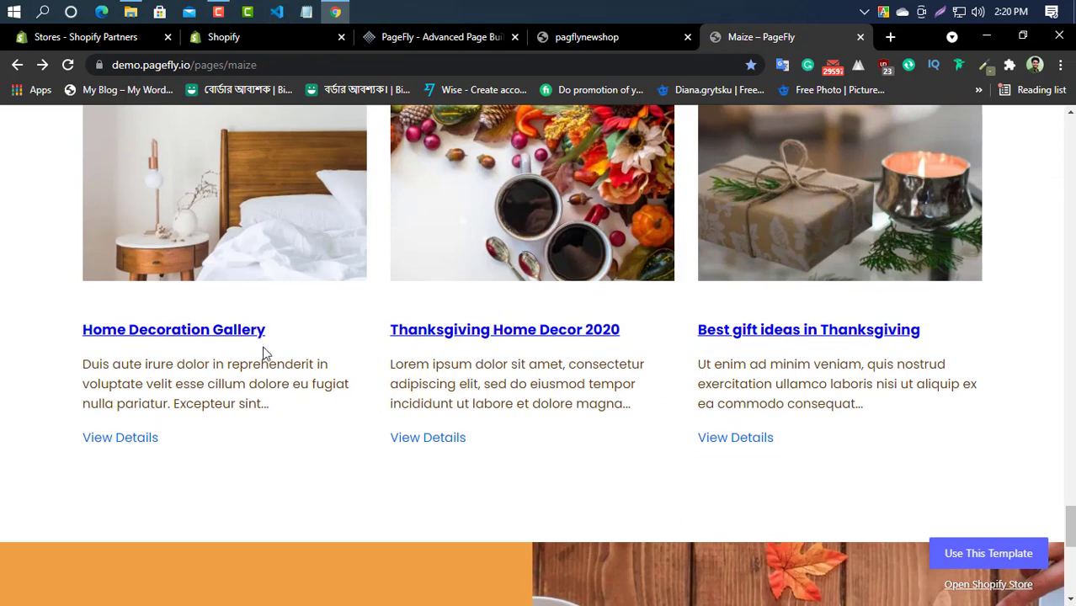
{"action": "scroll", "coordinate": [354, 149], "scroll_direction": "up", "scroll_amount": 1}
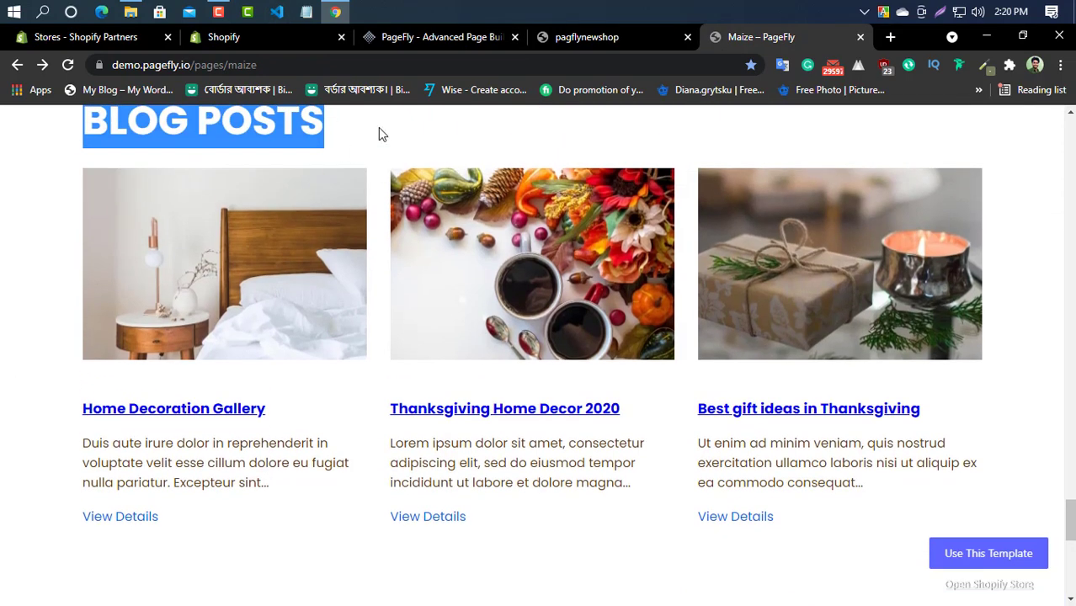
{"action": "left_click", "coordinate": [428, 37]}
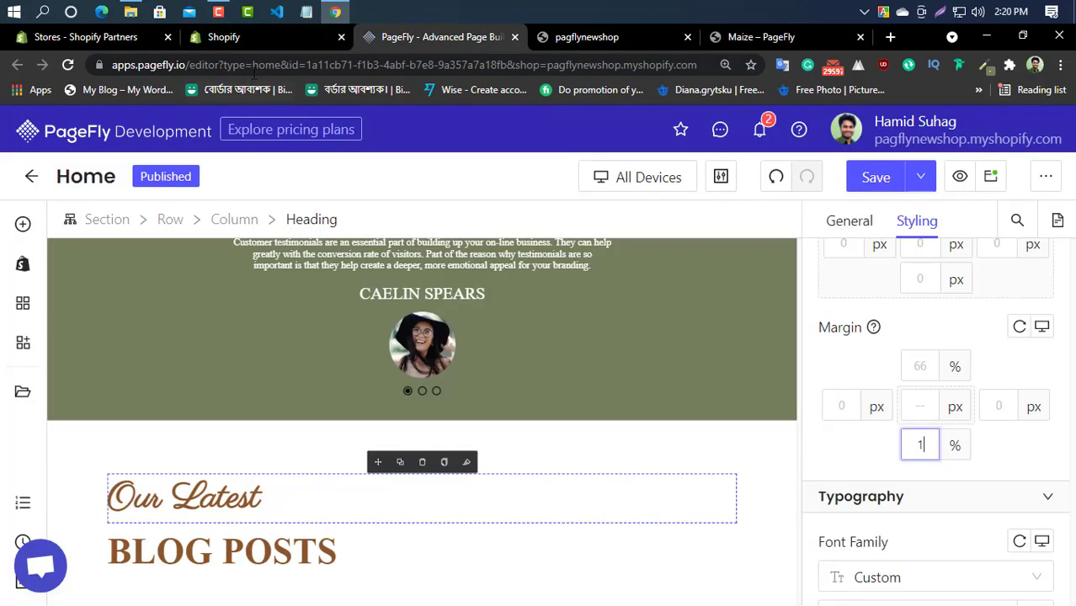
{"action": "left_click", "coordinate": [259, 41]}
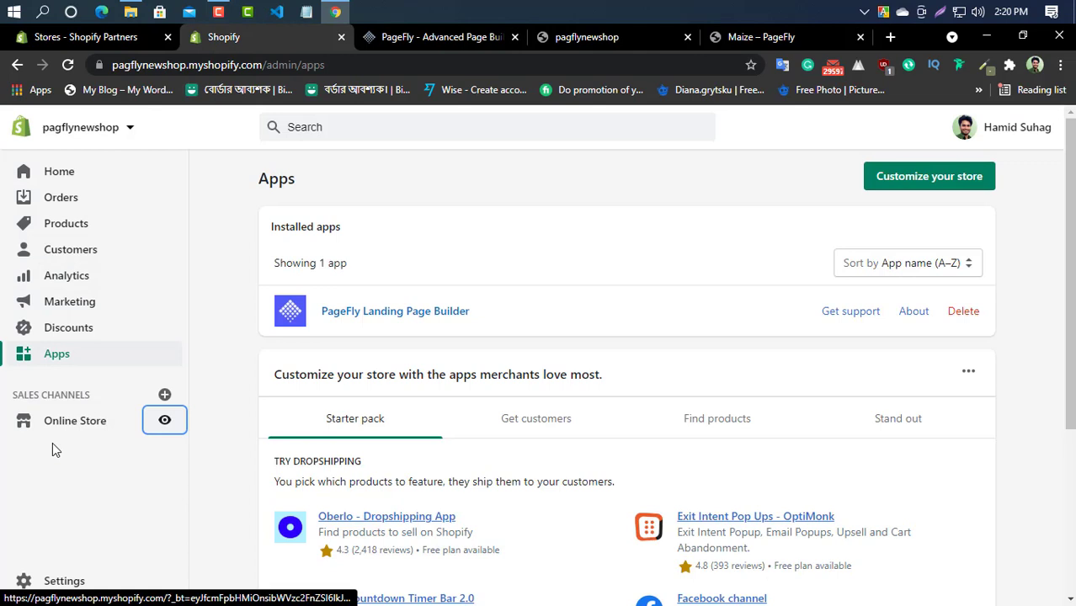
{"action": "left_click", "coordinate": [63, 421]}
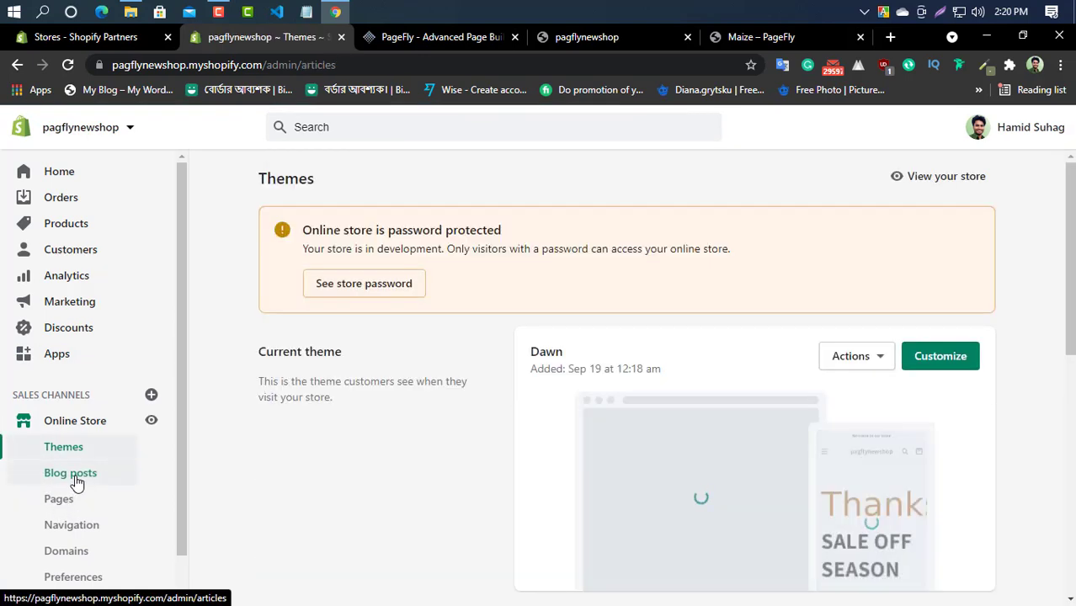
{"action": "left_click", "coordinate": [72, 475]}
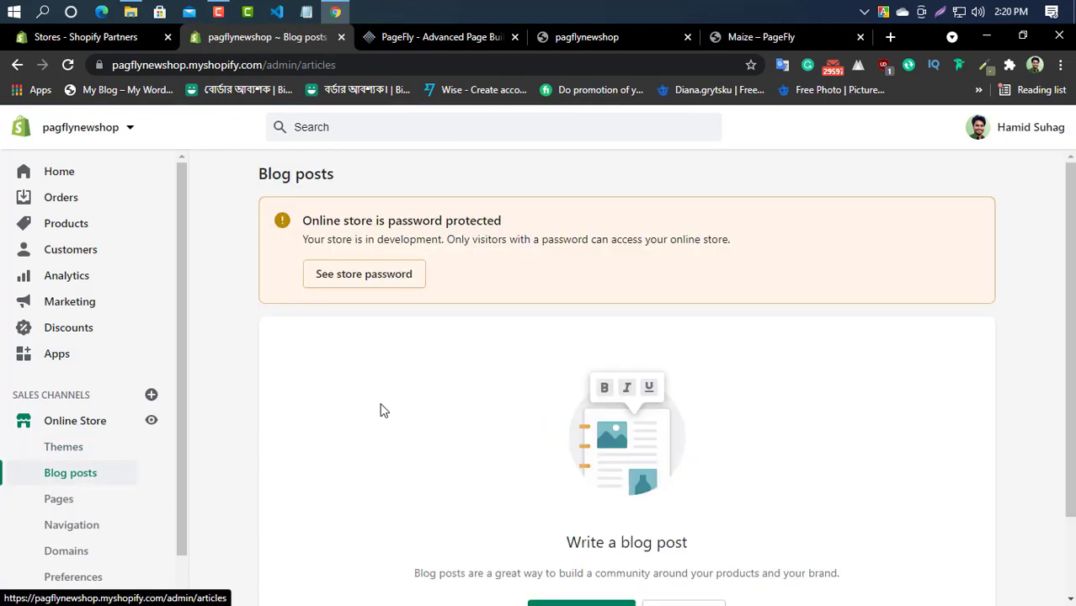
{"action": "scroll", "coordinate": [567, 319], "scroll_direction": "down", "scroll_amount": 2}
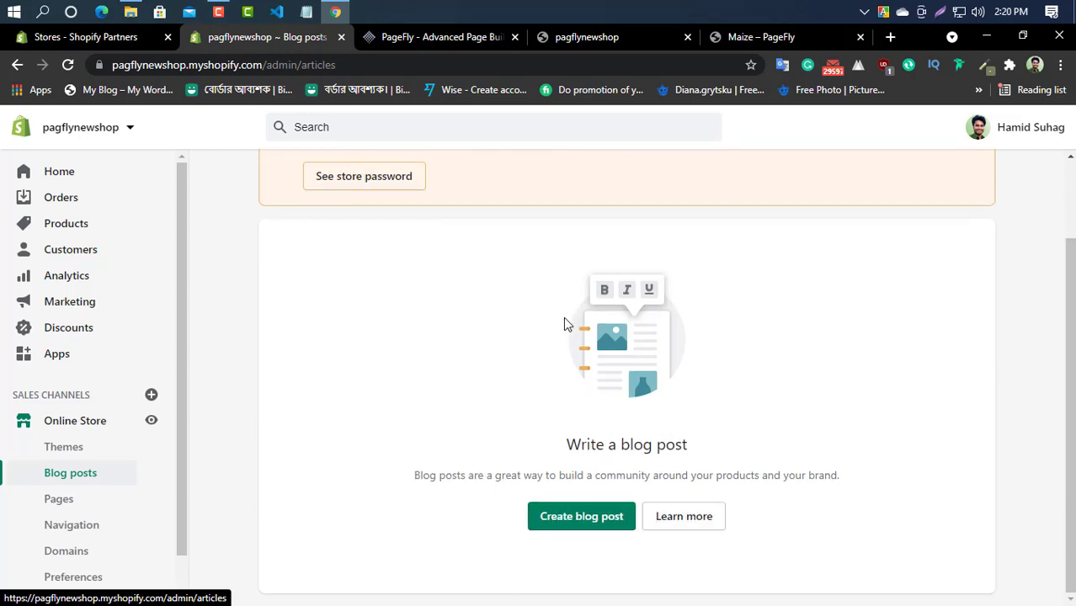
{"action": "left_click", "coordinate": [585, 518]}
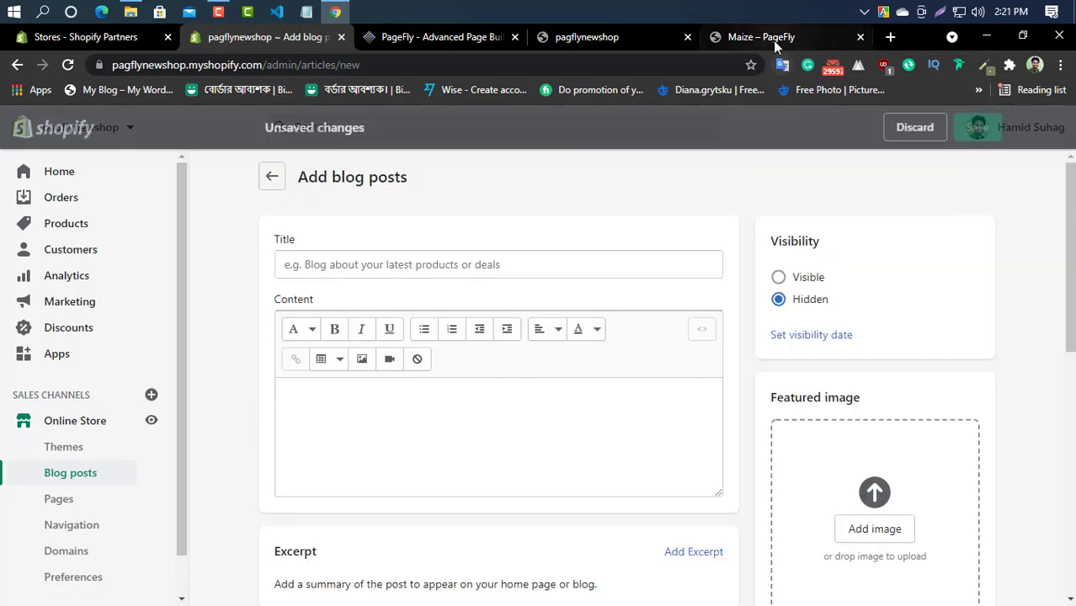
Copy the title "Home Decoration Gallery" from the Maize demo's blog article into the new Shopify blog post's title
{"action": "left_click", "coordinate": [773, 38]}
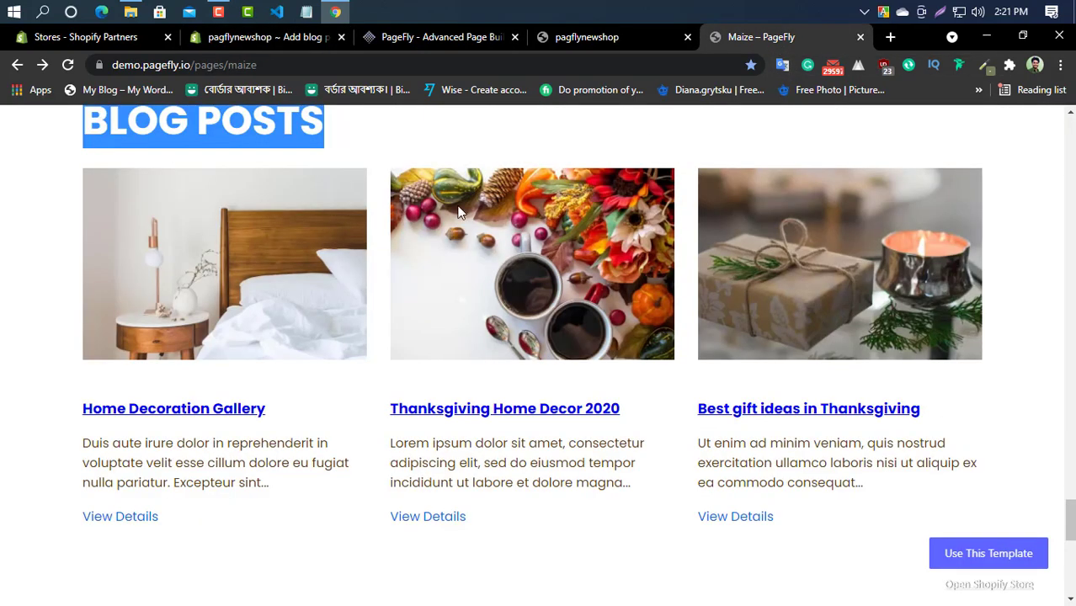
{"action": "left_click", "coordinate": [172, 410]}
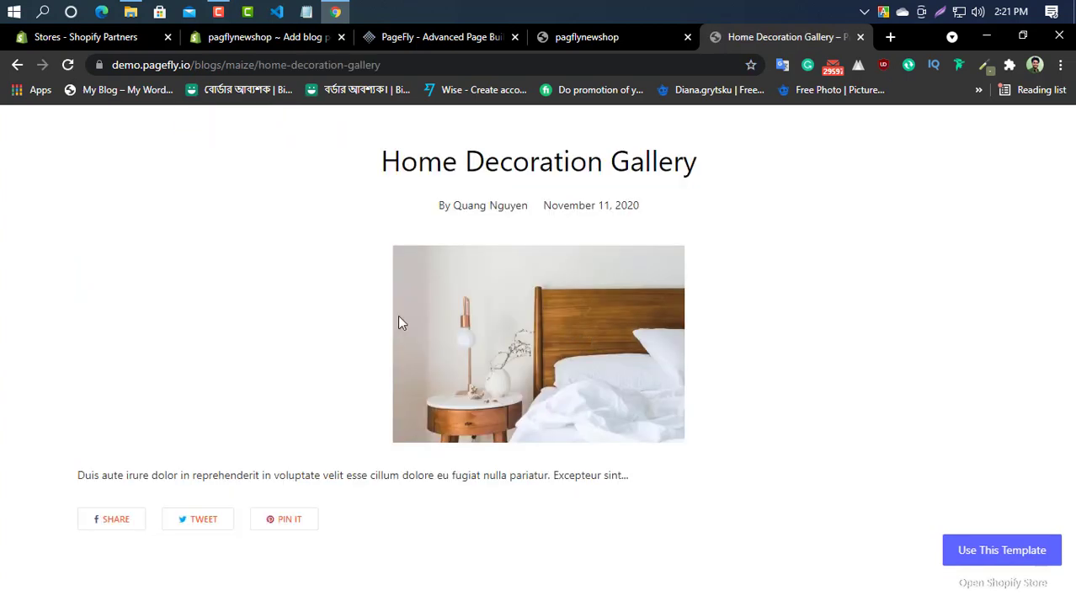
{"action": "left_click_drag", "start_coordinate": [708, 164], "coordinate": [367, 180]}
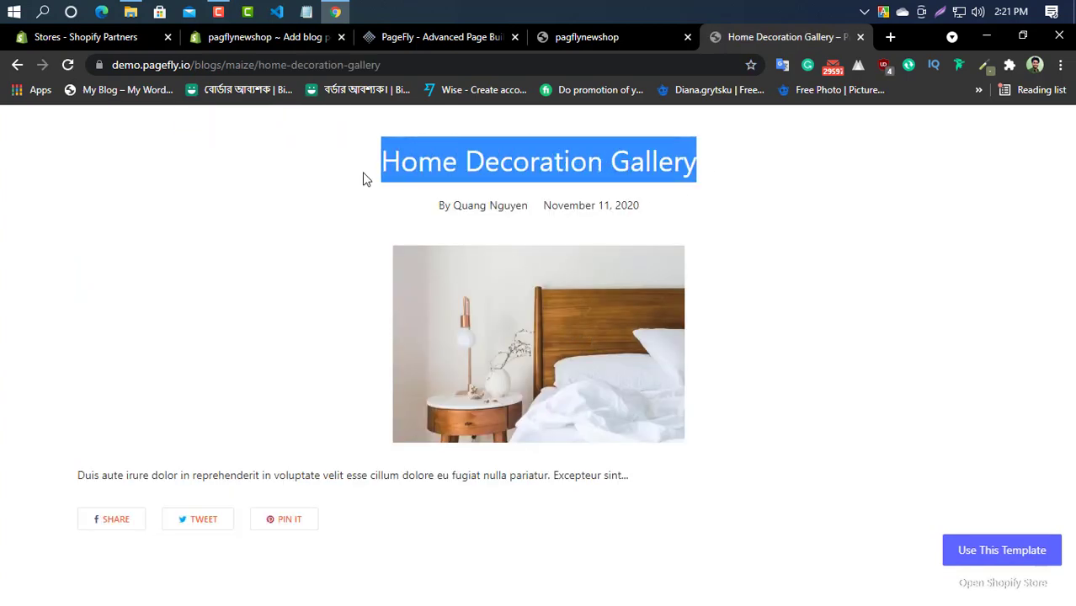
{"action": "right_click", "coordinate": [418, 164]}
{"action": "left_click", "coordinate": [449, 174]}
{"action": "left_click", "coordinate": [289, 37]}
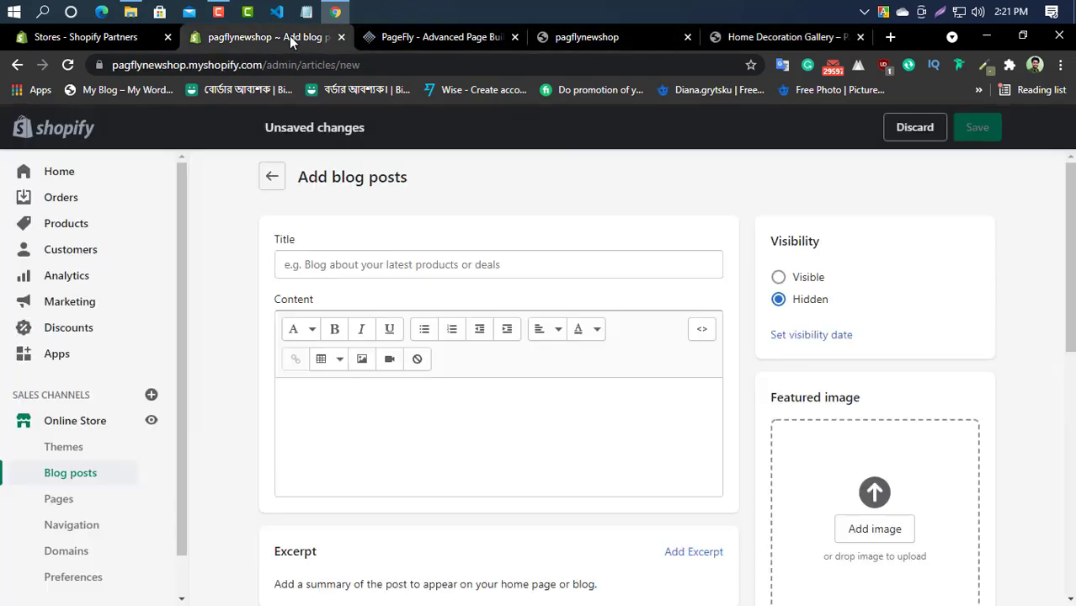
{"action": "key", "text": "ctrl+v"}
Copy the demo article's "Duis aute irure dolor" paragraph into the new blog post's content
{"action": "left_click", "coordinate": [737, 43]}
{"action": "left_click_drag", "start_coordinate": [641, 479], "coordinate": [62, 480]}
{"action": "right_click", "coordinate": [127, 476]}
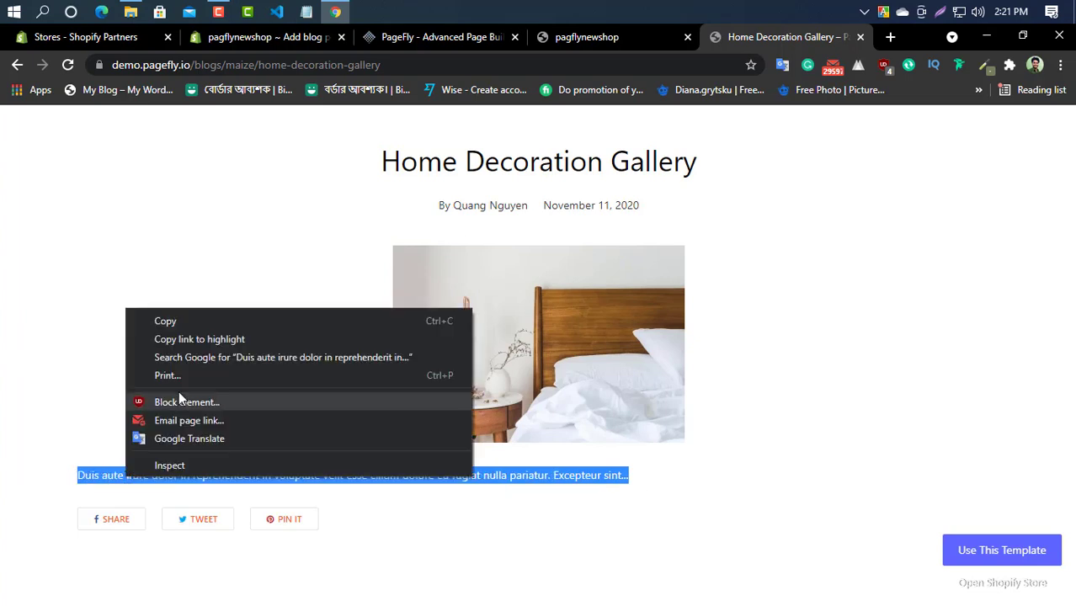
{"action": "left_click", "coordinate": [176, 320]}
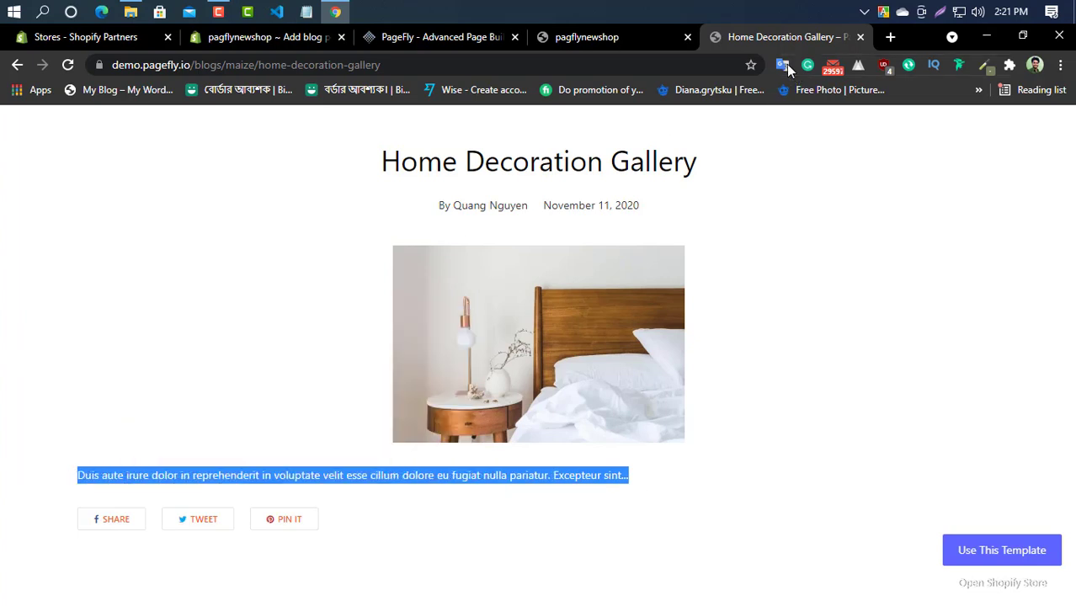
{"action": "left_click", "coordinate": [588, 42]}
{"action": "left_click", "coordinate": [441, 41]}
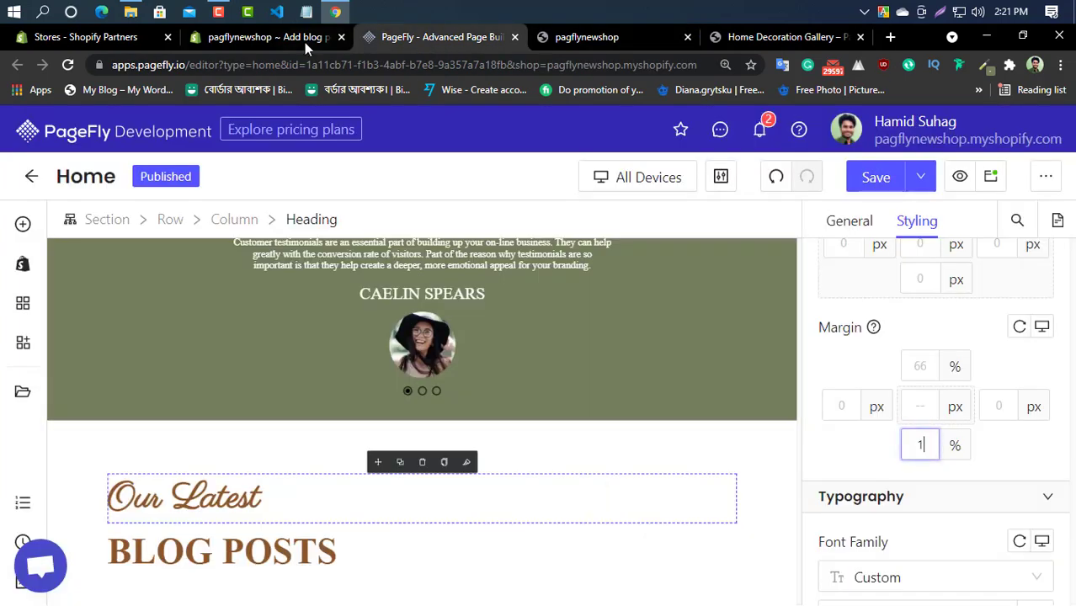
{"action": "left_click", "coordinate": [314, 39]}
{"action": "left_click", "coordinate": [361, 402]}
{"action": "key", "text": "ctrl+v"}
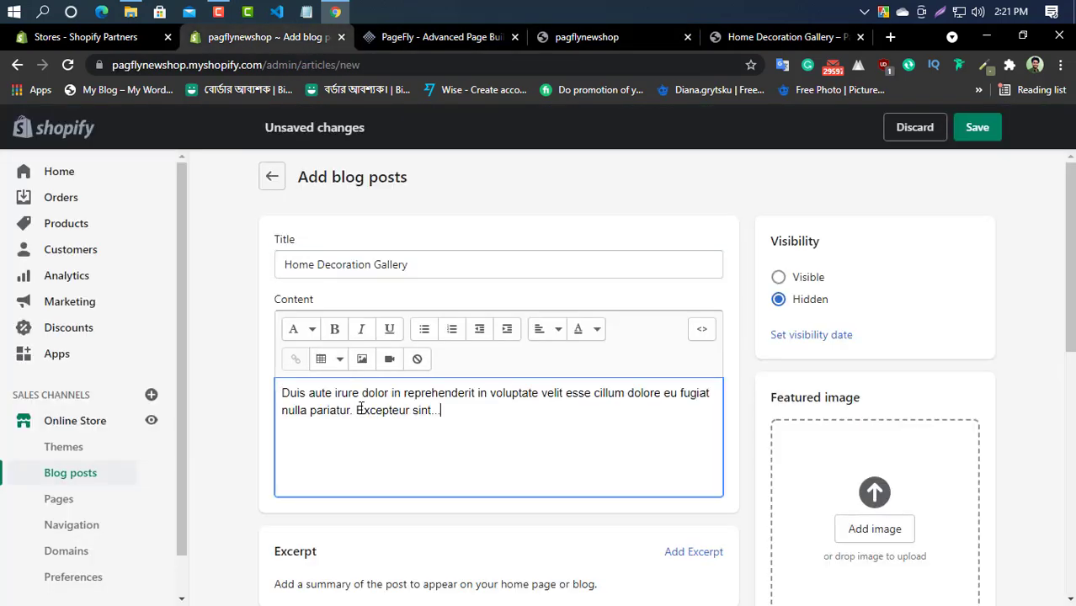
Save the demo article's bedroom picture to the Downloads folder as Maize_16.png
{"action": "scroll", "coordinate": [383, 408], "scroll_direction": "down", "scroll_amount": 2}
{"action": "scroll", "coordinate": [382, 408], "scroll_direction": "up", "scroll_amount": 2}
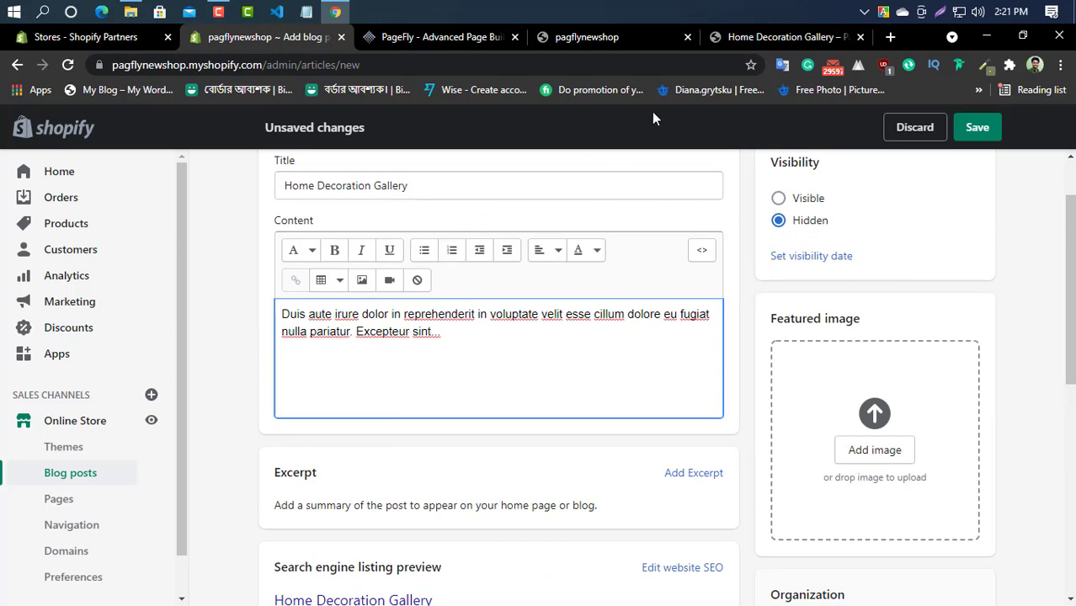
{"action": "left_click", "coordinate": [748, 38]}
{"action": "right_click", "coordinate": [491, 335]}
{"action": "left_click", "coordinate": [529, 356]}
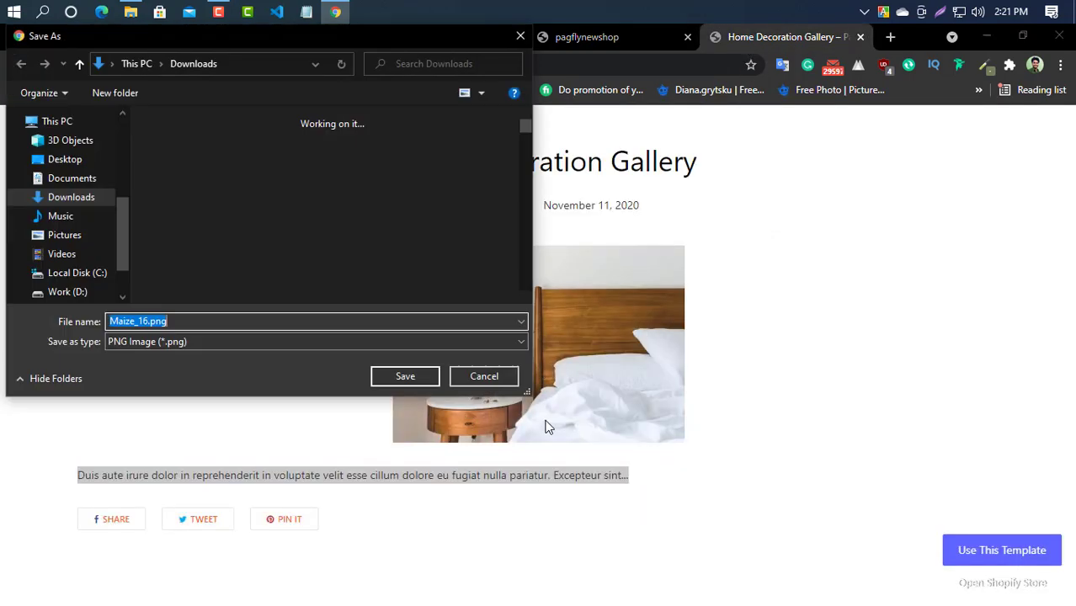
{"action": "left_click", "coordinate": [412, 376]}
Upload Maize_16.png in the Shopify blog post and insert it into the content below the paragraph
{"action": "left_click", "coordinate": [462, 34]}
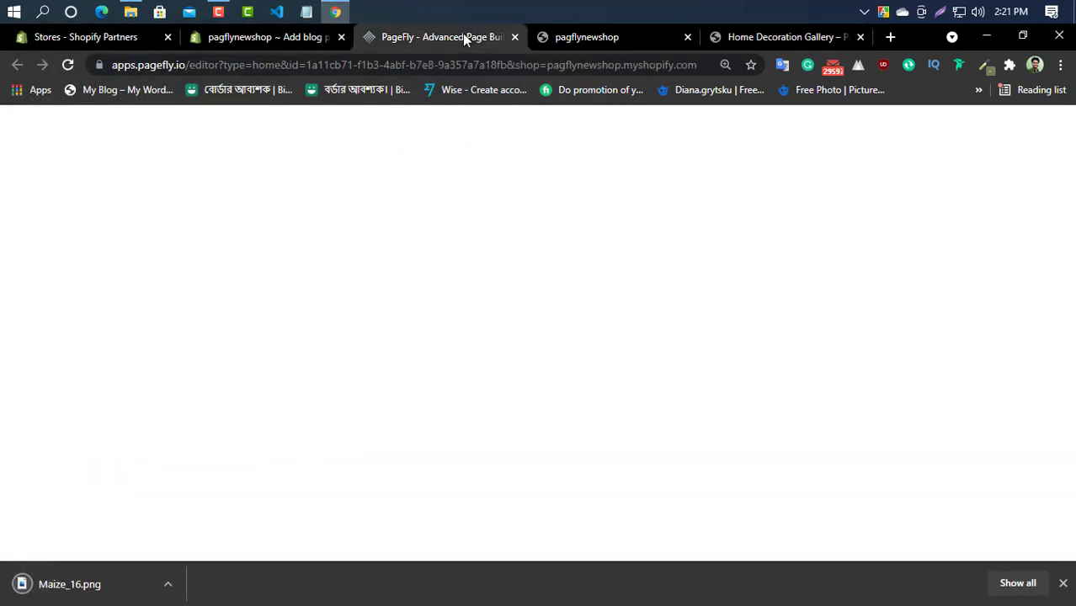
{"action": "left_click", "coordinate": [575, 37]}
{"action": "left_click", "coordinate": [299, 36]}
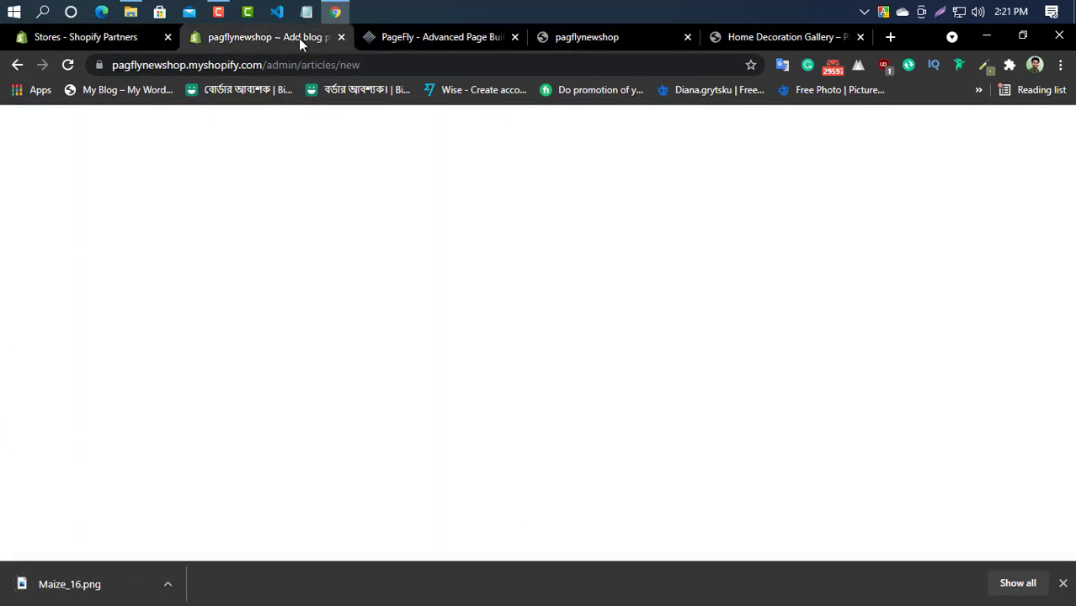
{"action": "left_click", "coordinate": [362, 284]}
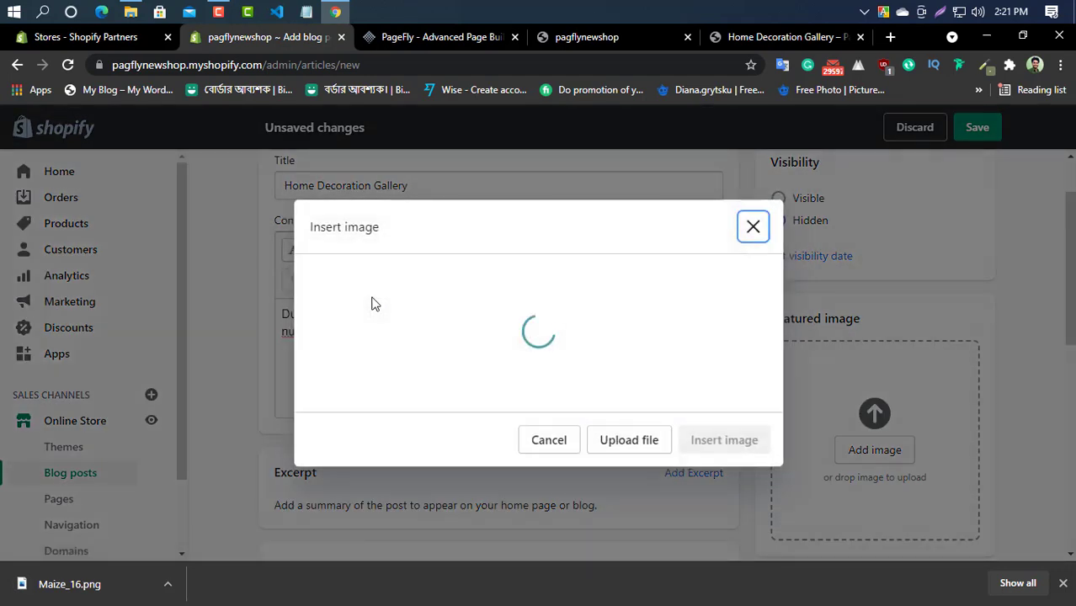
{"action": "left_click", "coordinate": [627, 444]}
{"action": "left_click", "coordinate": [223, 254]}
{"action": "left_click", "coordinate": [433, 376]}
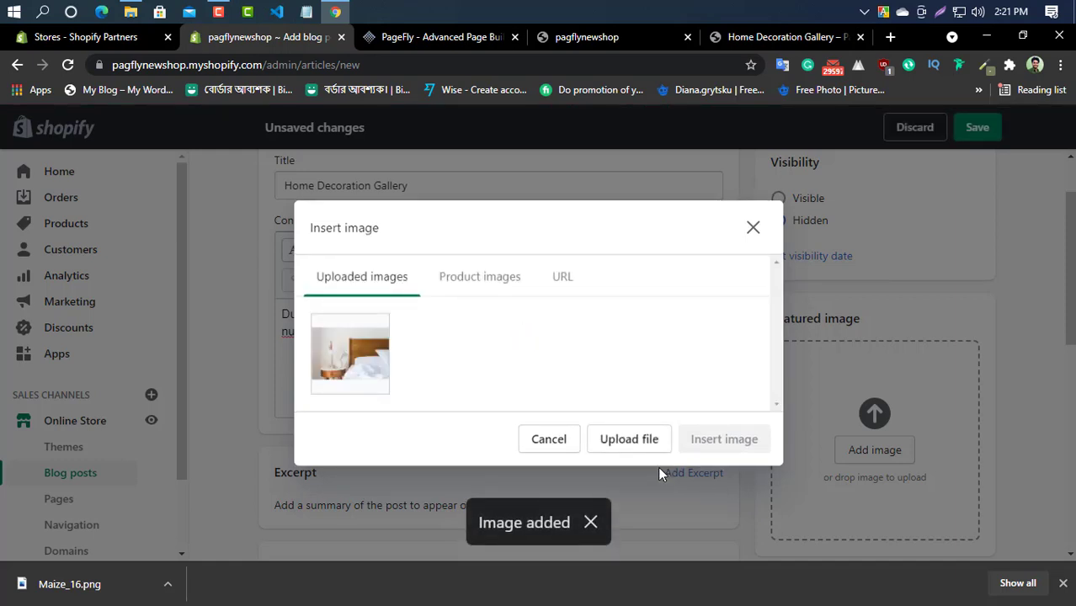
{"action": "left_click", "coordinate": [370, 363]}
{"action": "left_click", "coordinate": [724, 511]}
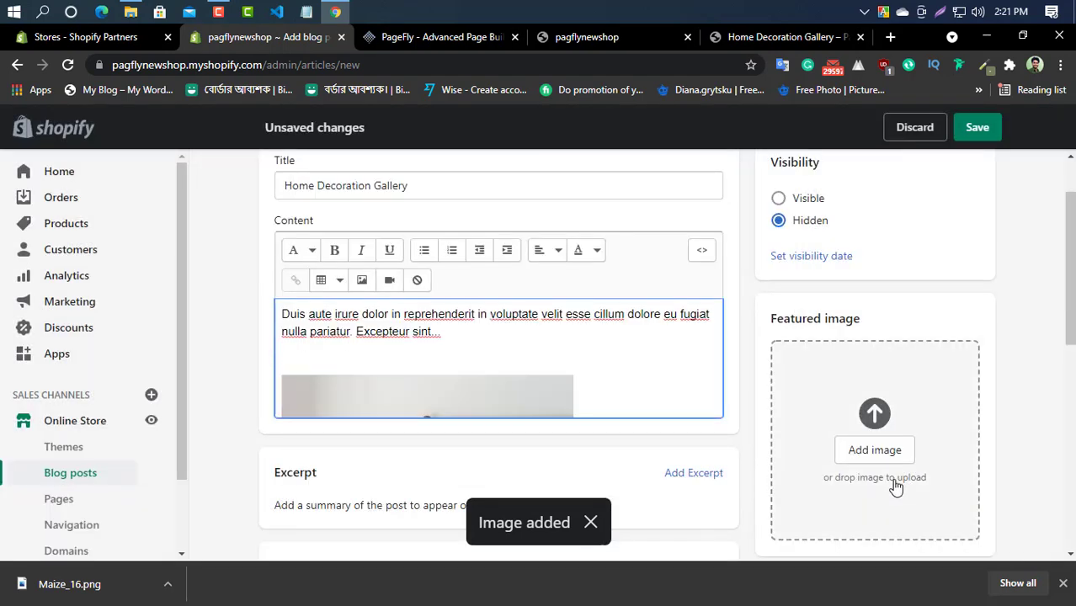
Add Maize_16.png as the blog post's featured image
{"action": "scroll", "coordinate": [842, 379], "scroll_direction": "down", "scroll_amount": 3}
{"action": "scroll", "coordinate": [834, 320], "scroll_direction": "up", "scroll_amount": 1}
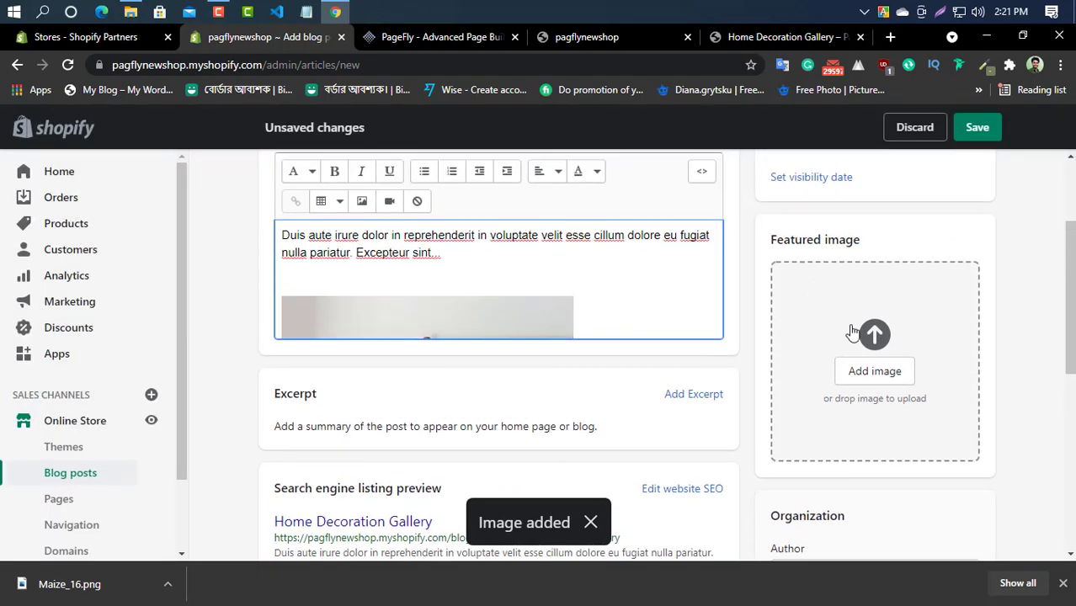
{"action": "left_click", "coordinate": [874, 373]}
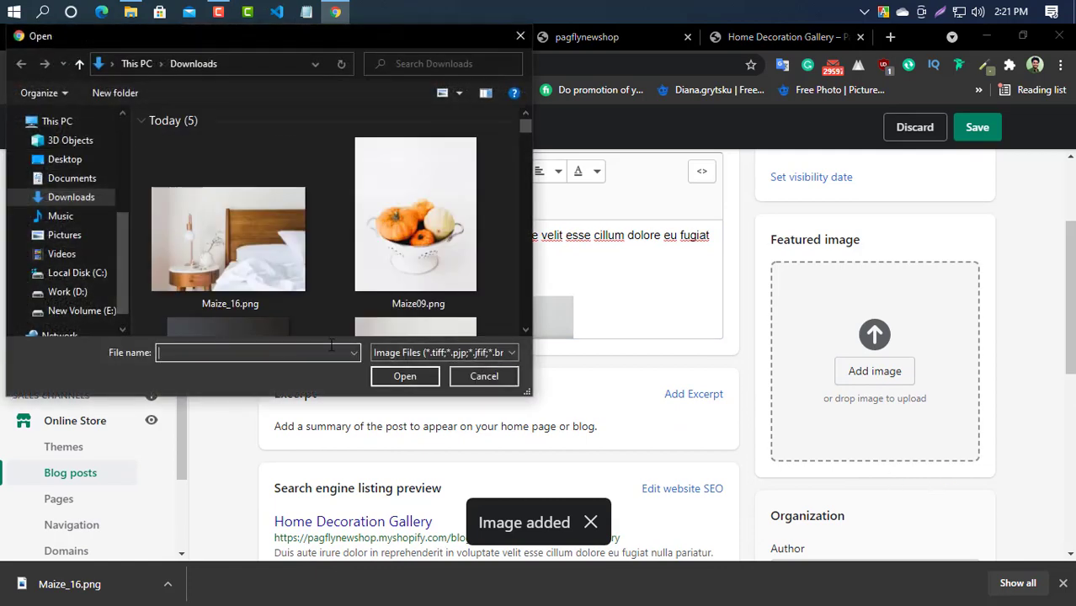
{"action": "left_click", "coordinate": [246, 279]}
{"action": "left_click", "coordinate": [404, 376]}
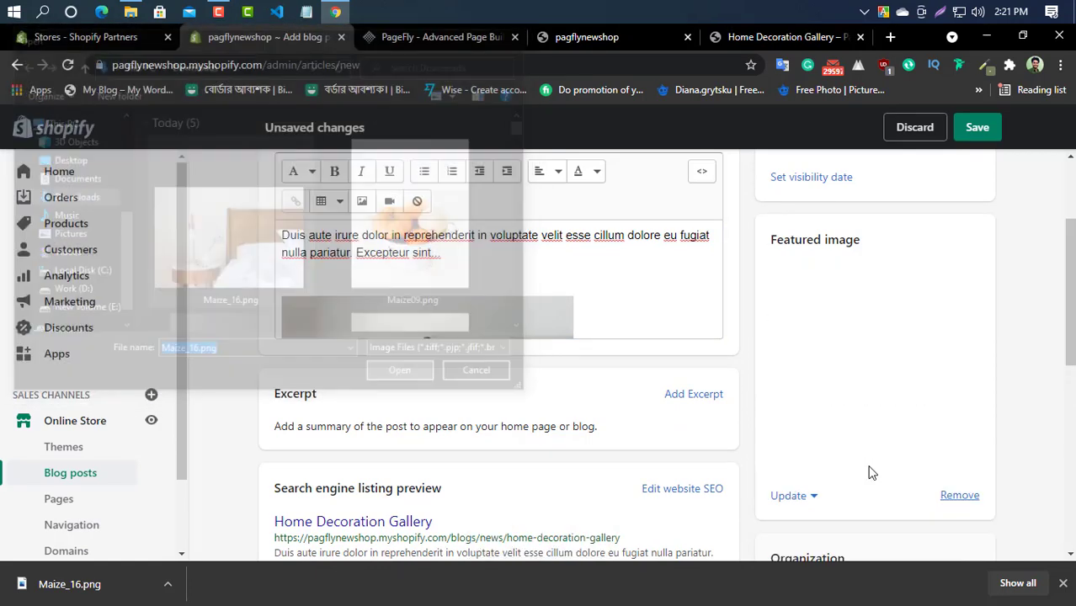
Make the Home Decoration Gallery blog post visible and save it
{"action": "scroll", "coordinate": [538, 430], "scroll_direction": "down", "scroll_amount": 3}
{"action": "scroll", "coordinate": [464, 435], "scroll_direction": "up", "scroll_amount": 5}
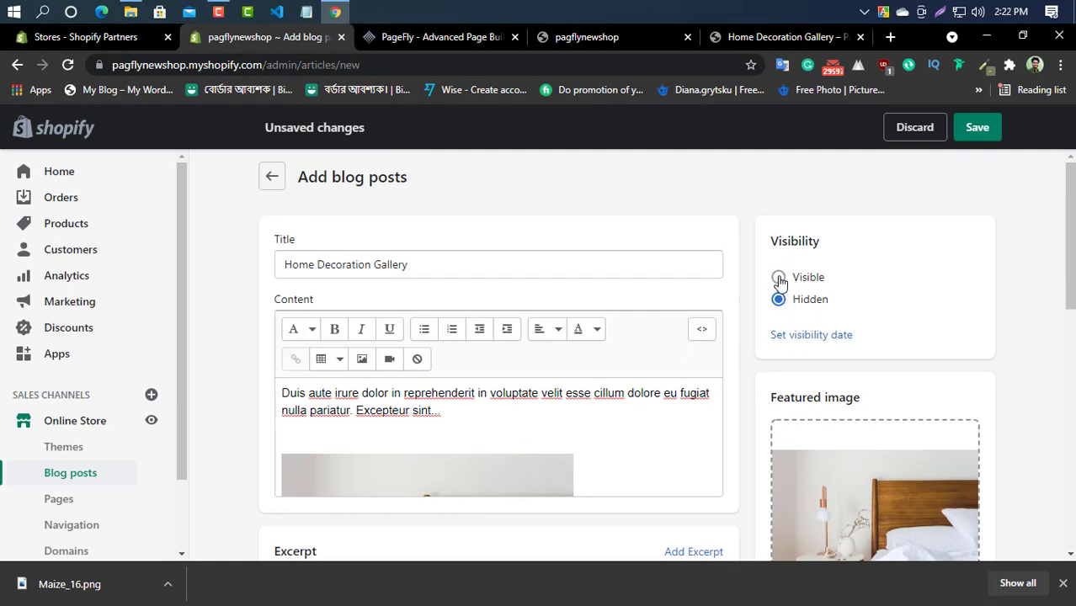
{"action": "left_click", "coordinate": [779, 279]}
{"action": "left_click", "coordinate": [975, 129]}
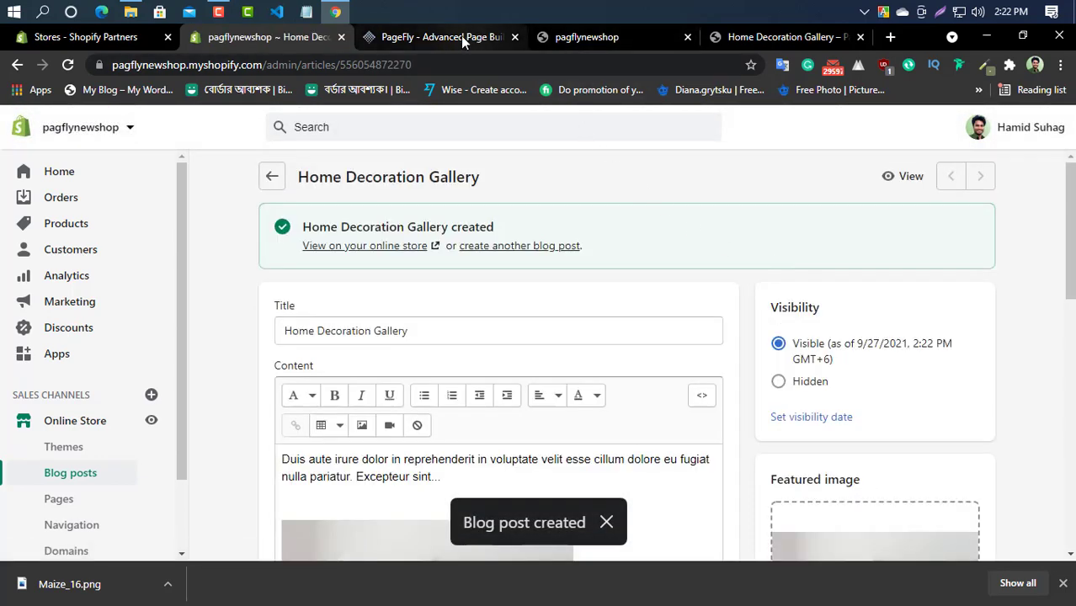
Look through the premade page section categories in the PageFly editor for one suited to blog posts
{"action": "left_click", "coordinate": [461, 36]}
{"action": "scroll", "coordinate": [153, 405], "scroll_direction": "down", "scroll_amount": 1}
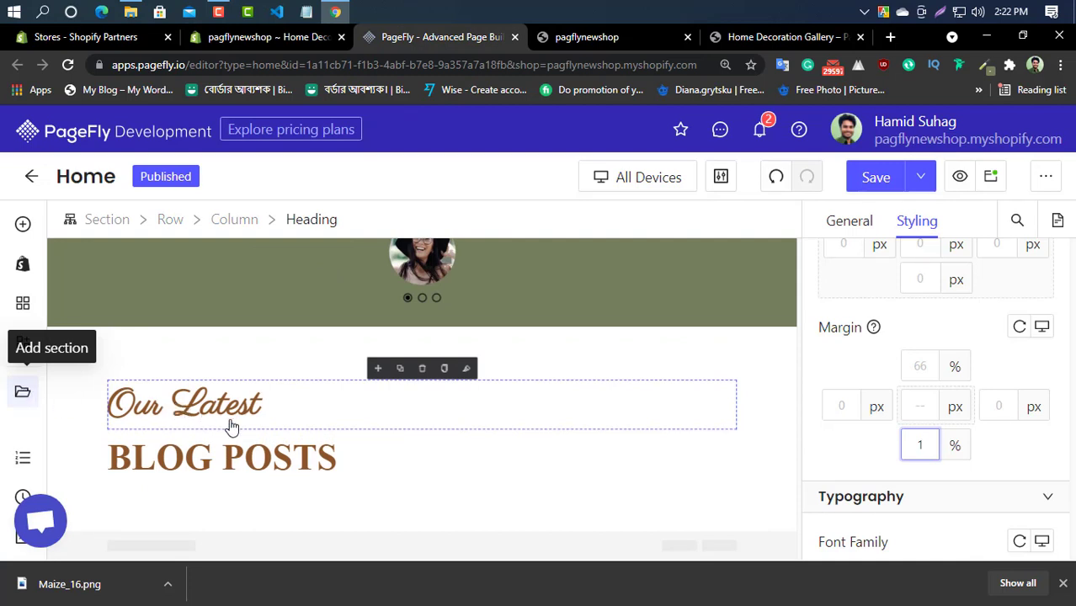
{"action": "left_click", "coordinate": [23, 391]}
{"action": "scroll", "coordinate": [141, 410], "scroll_direction": "down", "scroll_amount": 1}
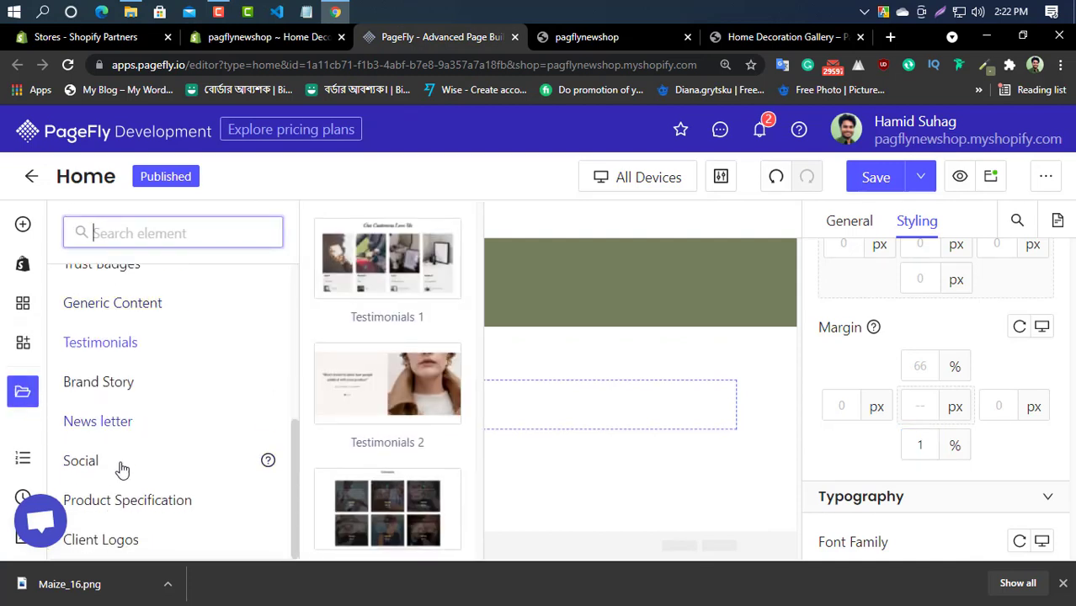
{"action": "scroll", "coordinate": [160, 467], "scroll_direction": "up", "scroll_amount": 4}
{"action": "scroll", "coordinate": [164, 458], "scroll_direction": "up", "scroll_amount": 1}
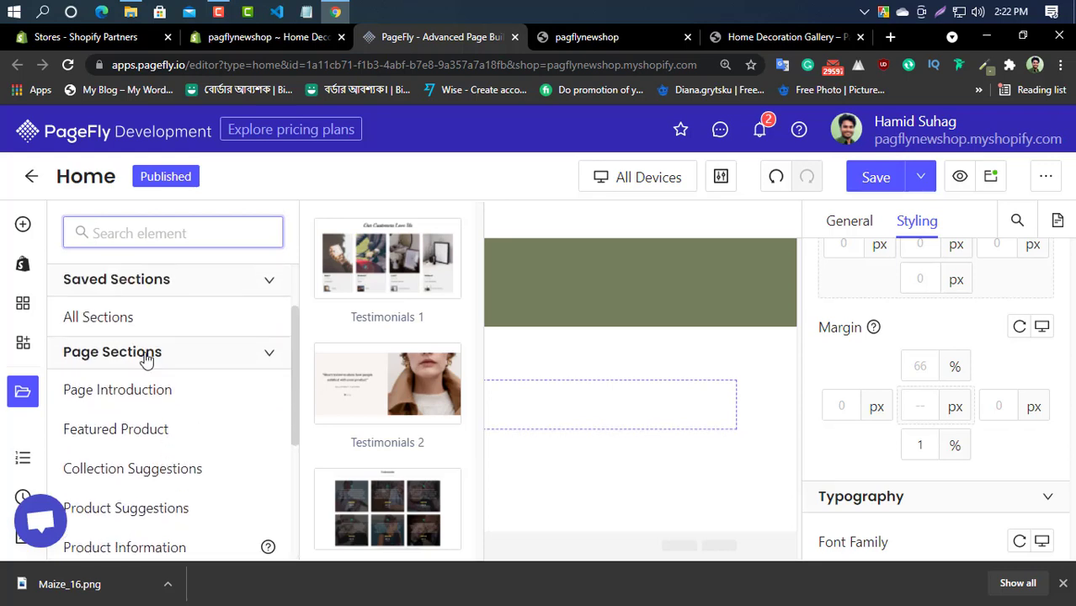
{"action": "scroll", "coordinate": [159, 353], "scroll_direction": "down", "scroll_amount": 1}
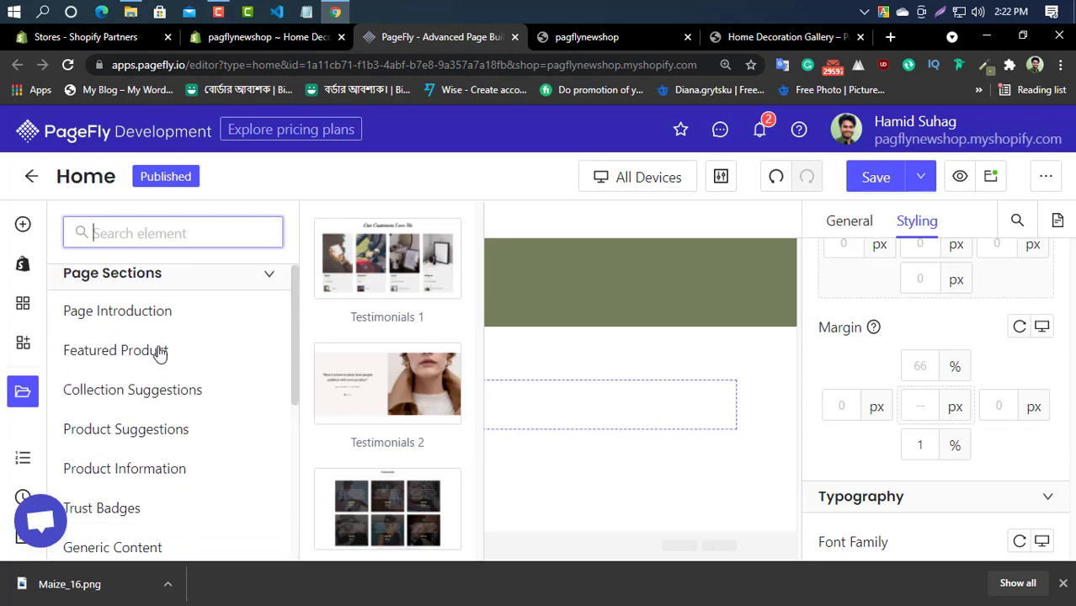
{"action": "scroll", "coordinate": [152, 387], "scroll_direction": "down", "scroll_amount": 1}
{"action": "scroll", "coordinate": [150, 401], "scroll_direction": "down", "scroll_amount": 1}
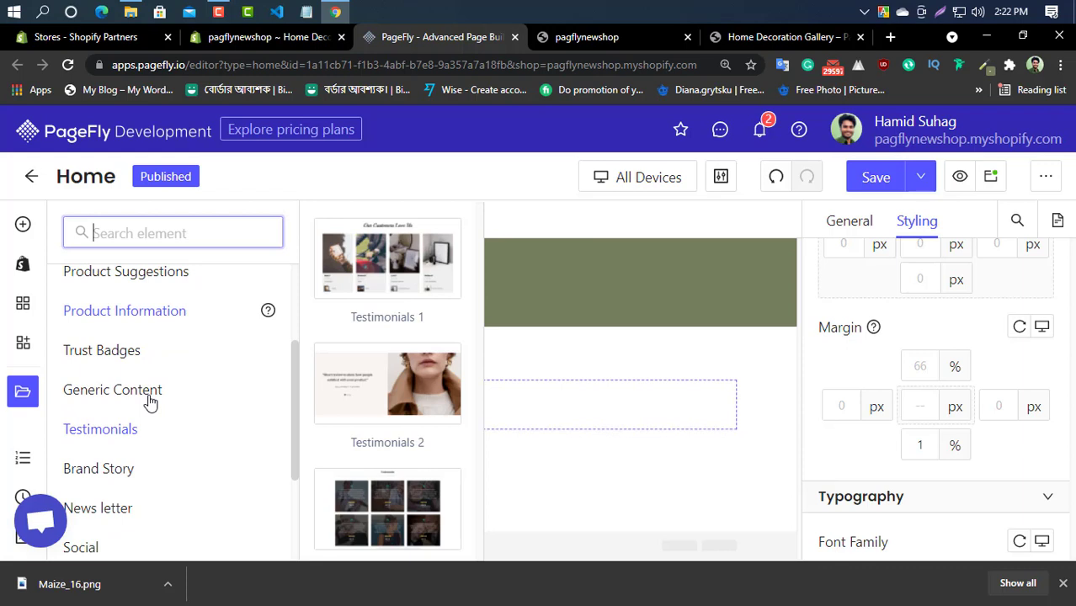
{"action": "scroll", "coordinate": [149, 403], "scroll_direction": "down", "scroll_amount": 1}
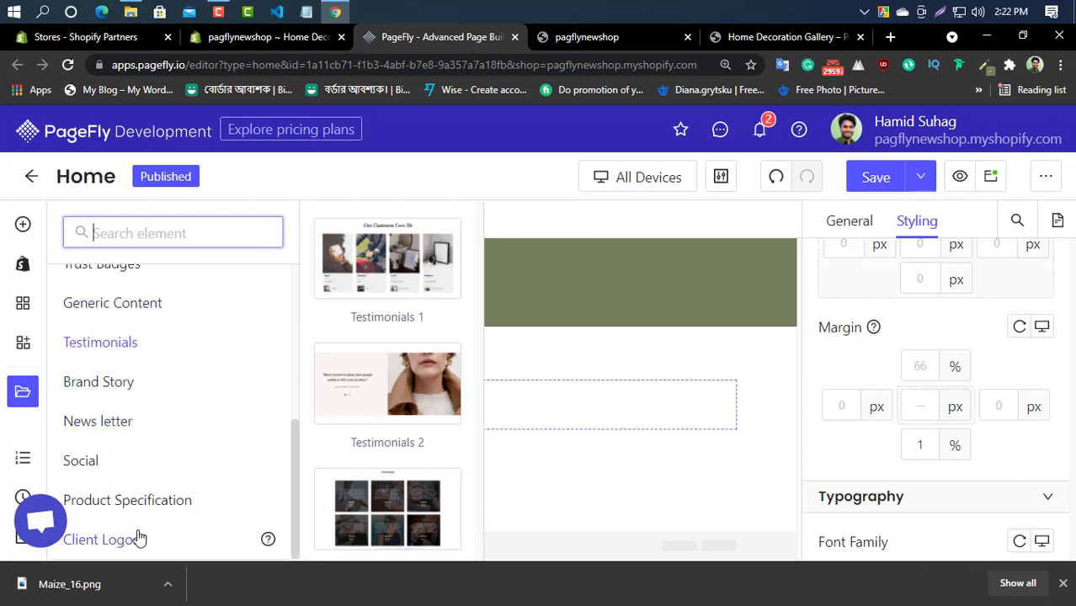
Look through the third-party and Shopify elements for ones that display blog posts
{"action": "left_click", "coordinate": [23, 303]}
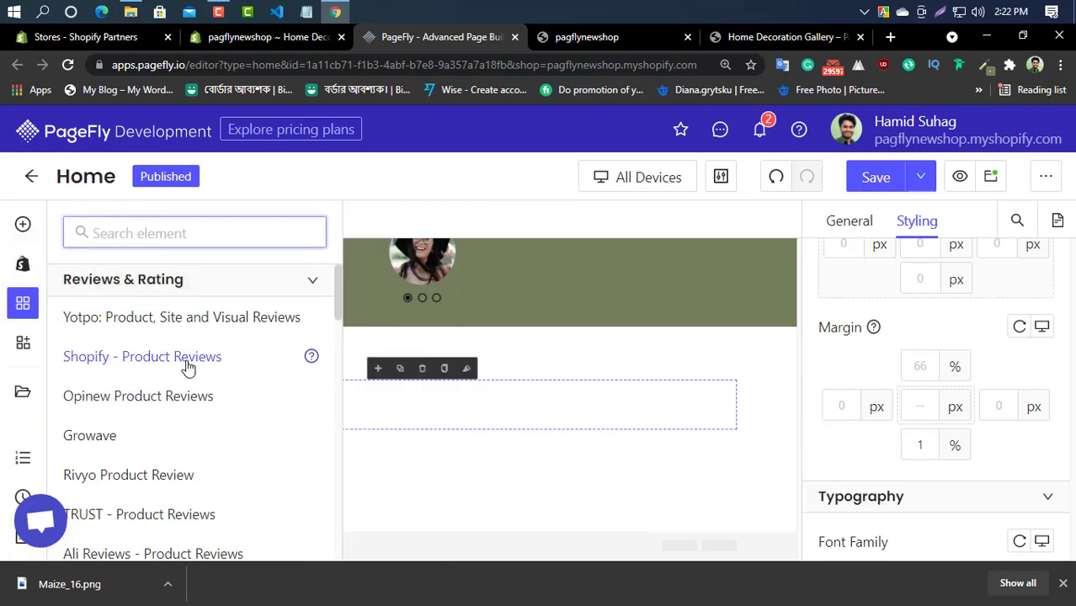
{"action": "scroll", "coordinate": [187, 368], "scroll_direction": "down", "scroll_amount": 1}
{"action": "scroll", "coordinate": [188, 368], "scroll_direction": "down", "scroll_amount": 2}
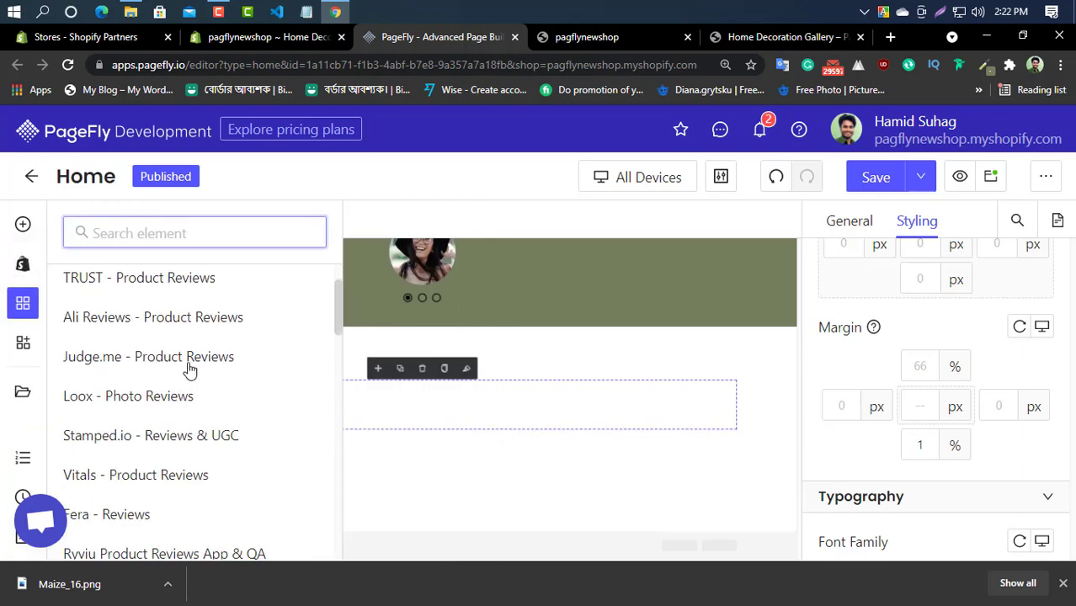
{"action": "scroll", "coordinate": [188, 368], "scroll_direction": "down", "scroll_amount": 2}
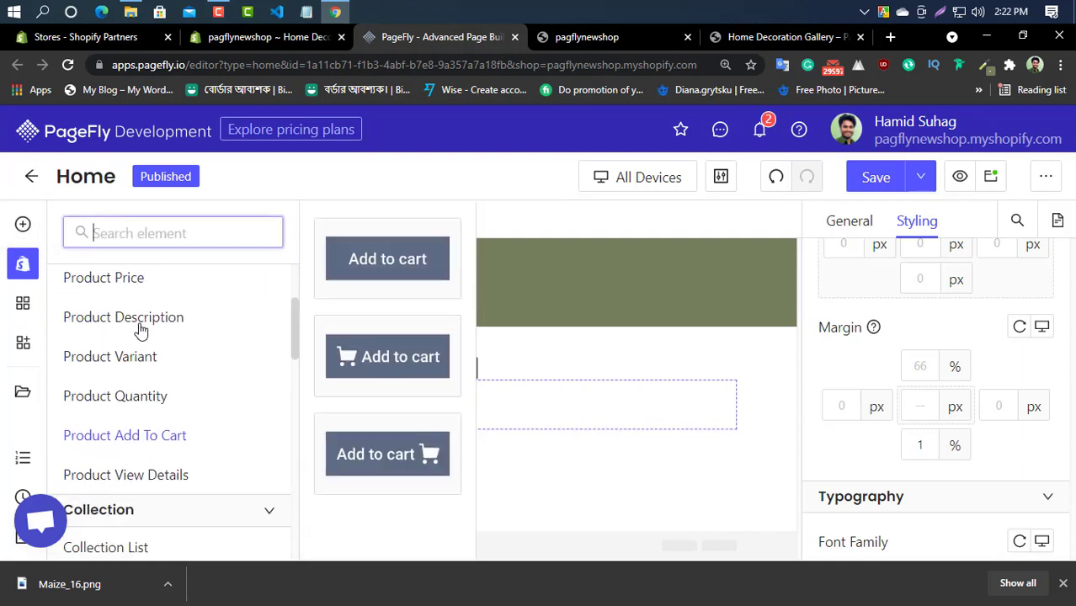
{"action": "scroll", "coordinate": [163, 416], "scroll_direction": "down", "scroll_amount": 5}
{"action": "scroll", "coordinate": [178, 461], "scroll_direction": "down", "scroll_amount": 3}
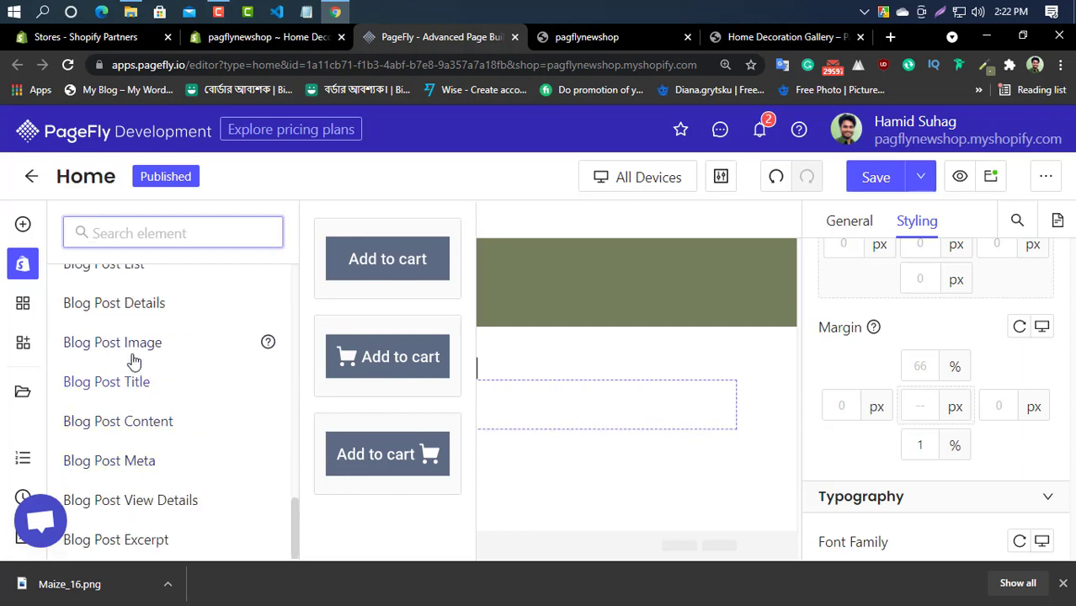
{"action": "scroll", "coordinate": [143, 353], "scroll_direction": "up", "scroll_amount": 1}
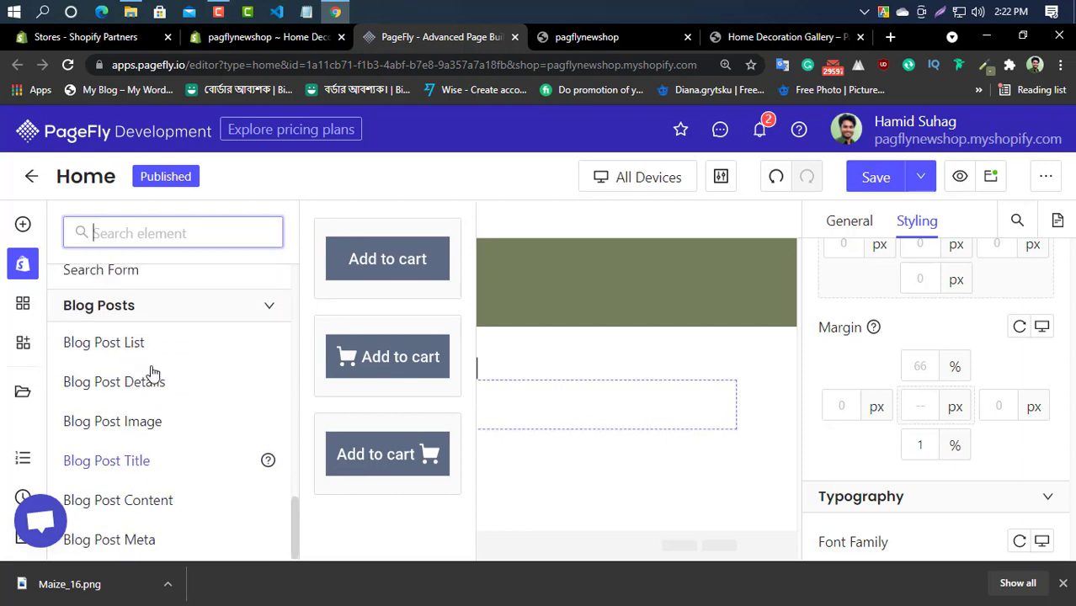
Review the Maize demo's blog post cards again and compare them with PageFly's available Blog Posts elements
{"action": "left_click", "coordinate": [734, 42]}
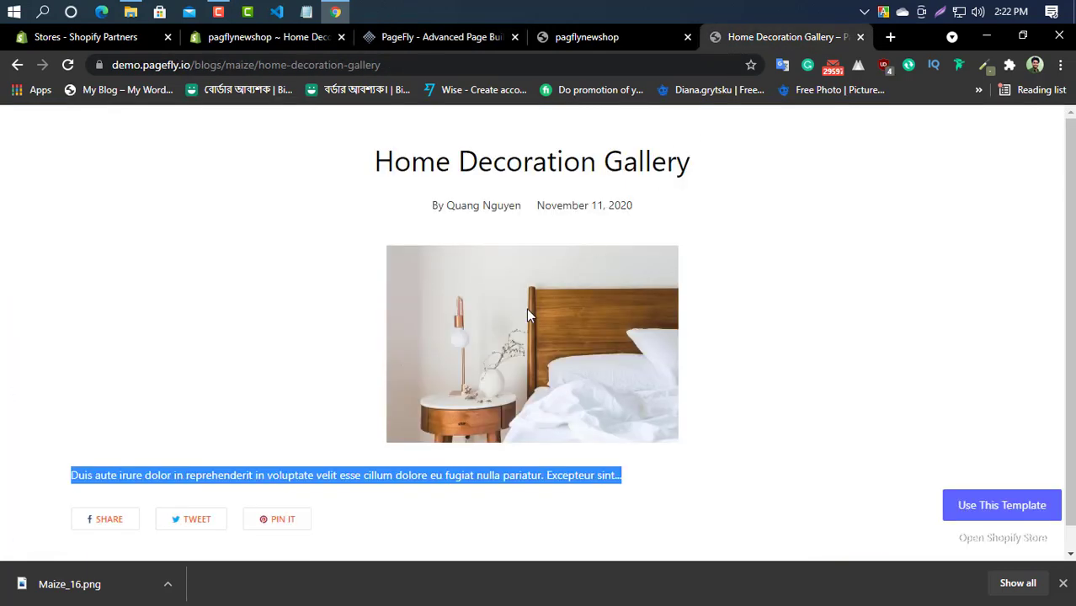
{"action": "left_click", "coordinate": [25, 69]}
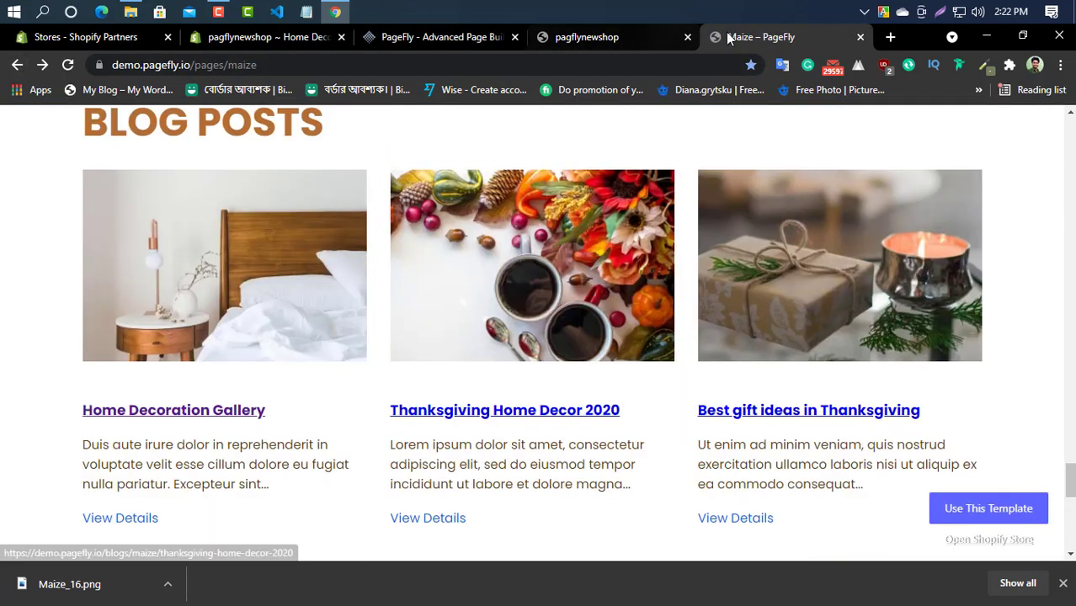
{"action": "left_click", "coordinate": [425, 38]}
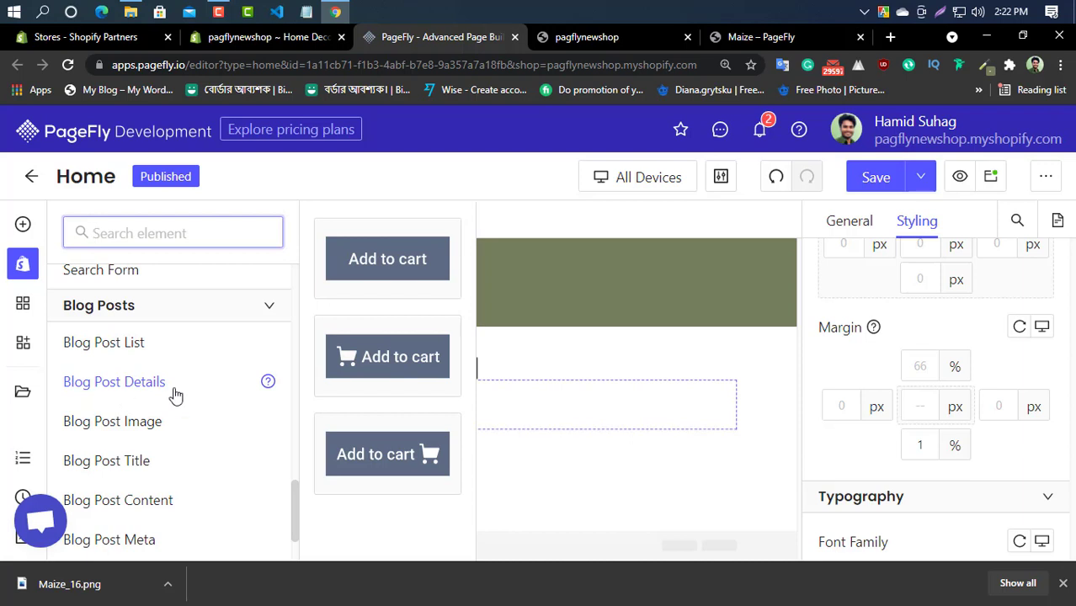
{"action": "scroll", "coordinate": [175, 396], "scroll_direction": "down", "scroll_amount": 1}
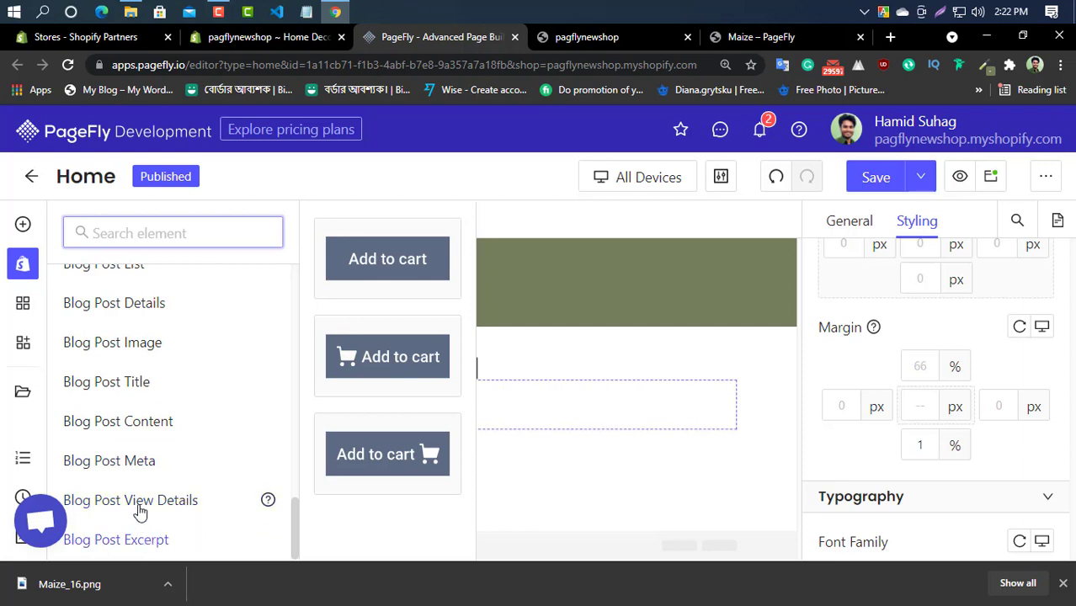
Place a Blog Post List with left-aligned text under the images below the BLOG POSTS heading
{"action": "scroll", "coordinate": [122, 338], "scroll_direction": "up", "scroll_amount": 1}
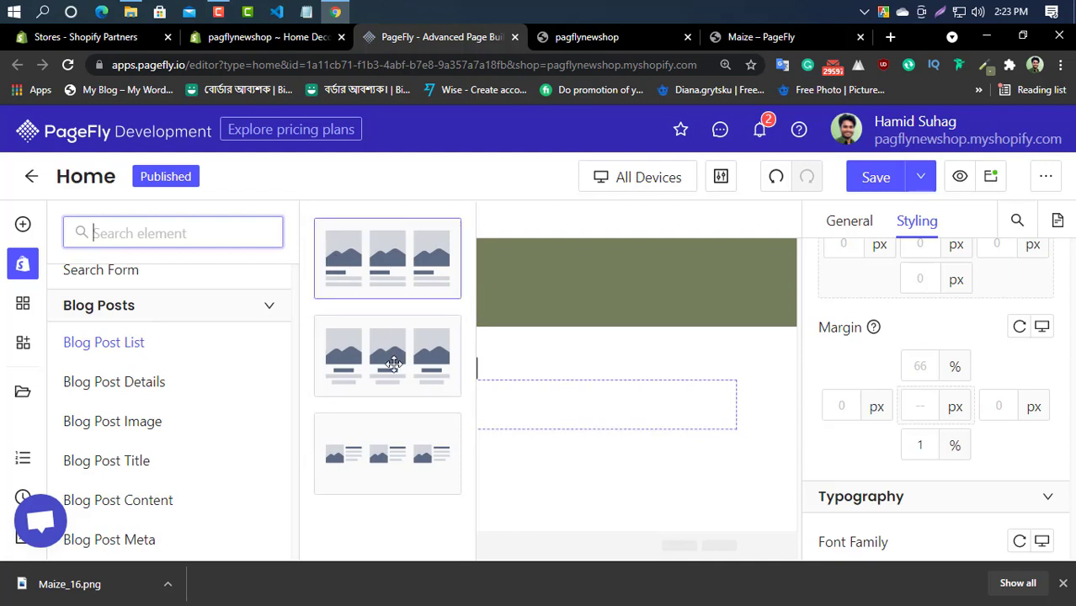
{"action": "left_click_drag", "start_coordinate": [373, 365], "coordinate": [501, 380]}
{"action": "left_click_drag", "start_coordinate": [401, 457], "coordinate": [12, 323]}
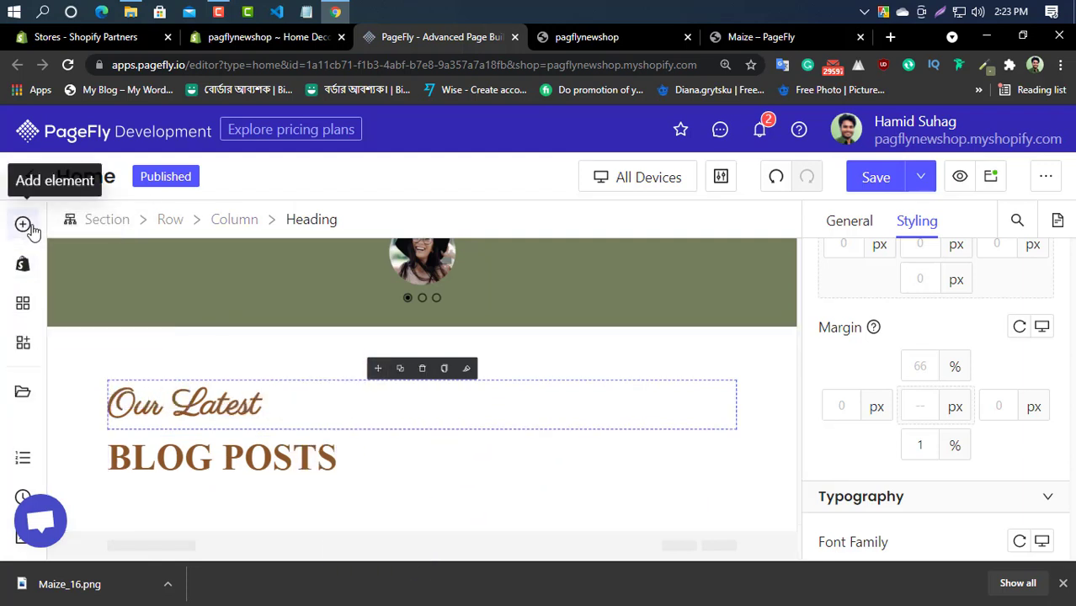
{"action": "left_click", "coordinate": [568, 228]}
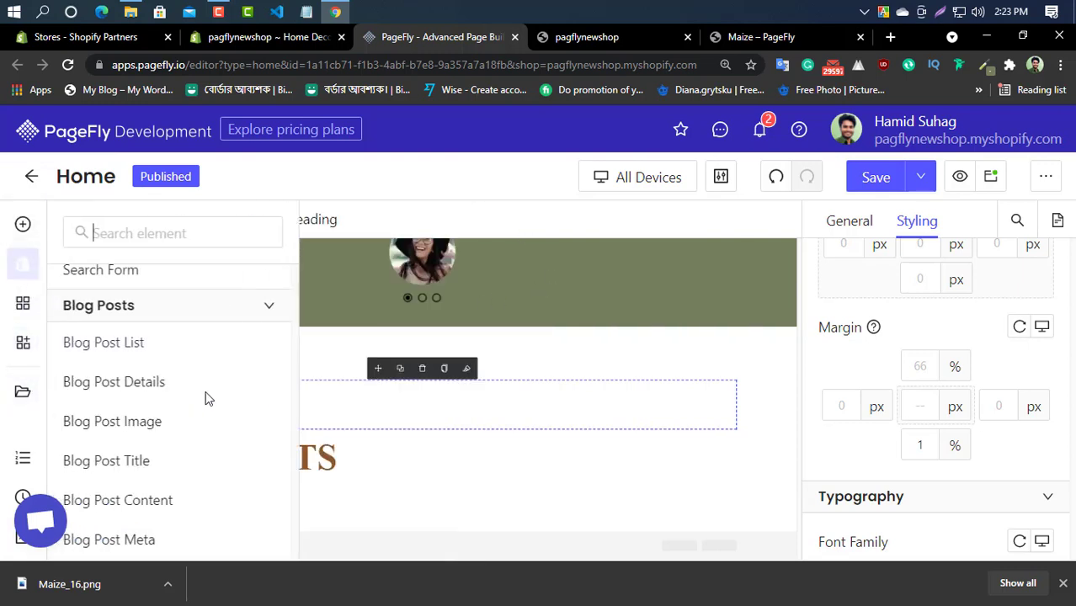
{"action": "left_click_drag", "start_coordinate": [365, 268], "coordinate": [408, 537]}
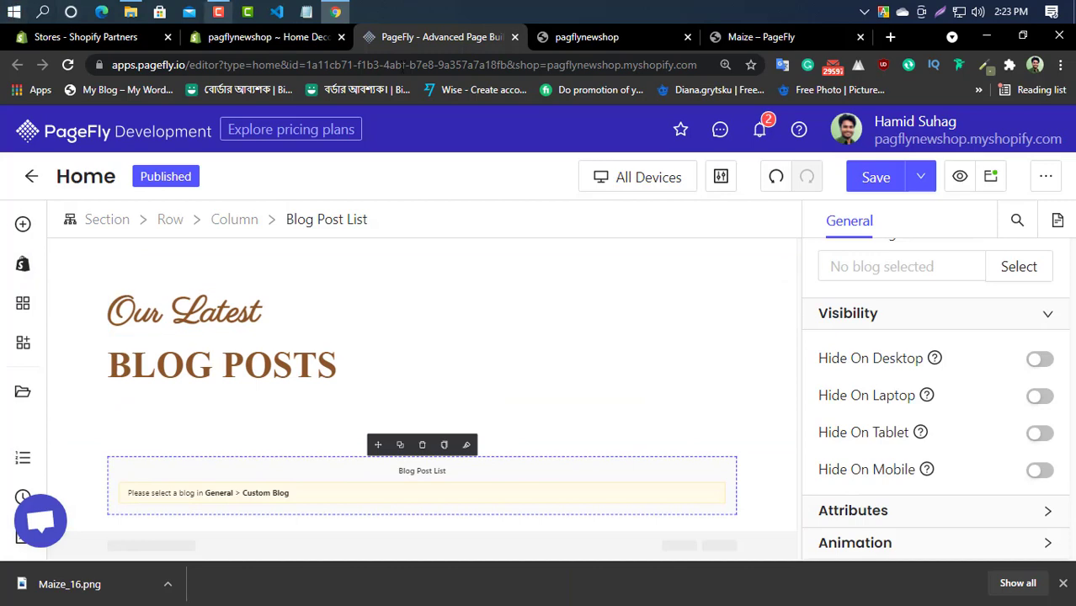
Select the News blog as the source of the Blog Post List
{"action": "scroll", "coordinate": [1014, 331], "scroll_direction": "up", "scroll_amount": 1}
{"action": "left_click", "coordinate": [1016, 333]}
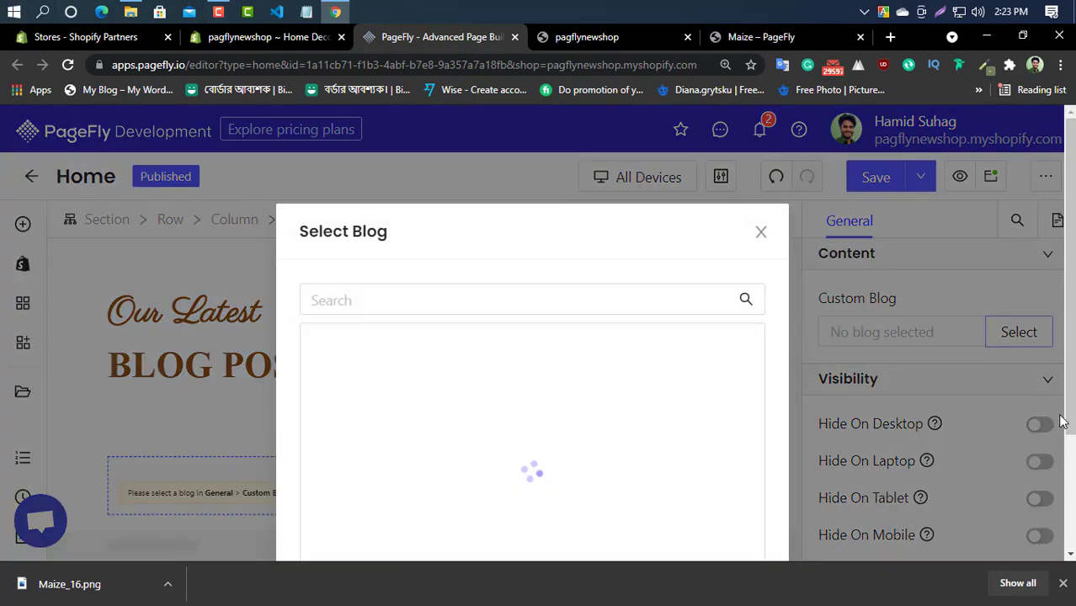
{"action": "left_click", "coordinate": [526, 360]}
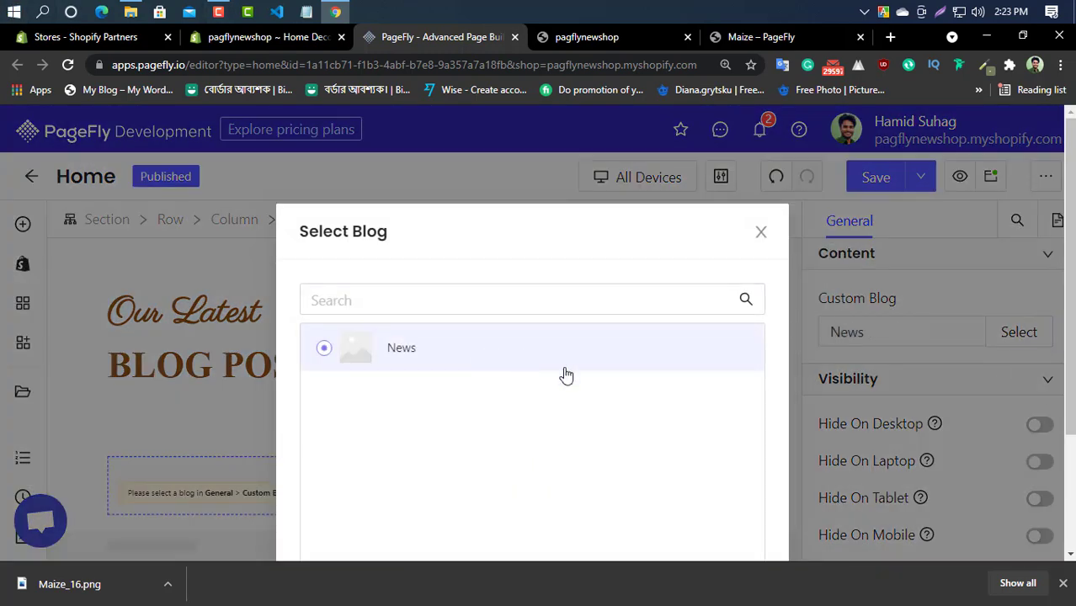
{"action": "left_click", "coordinate": [725, 512]}
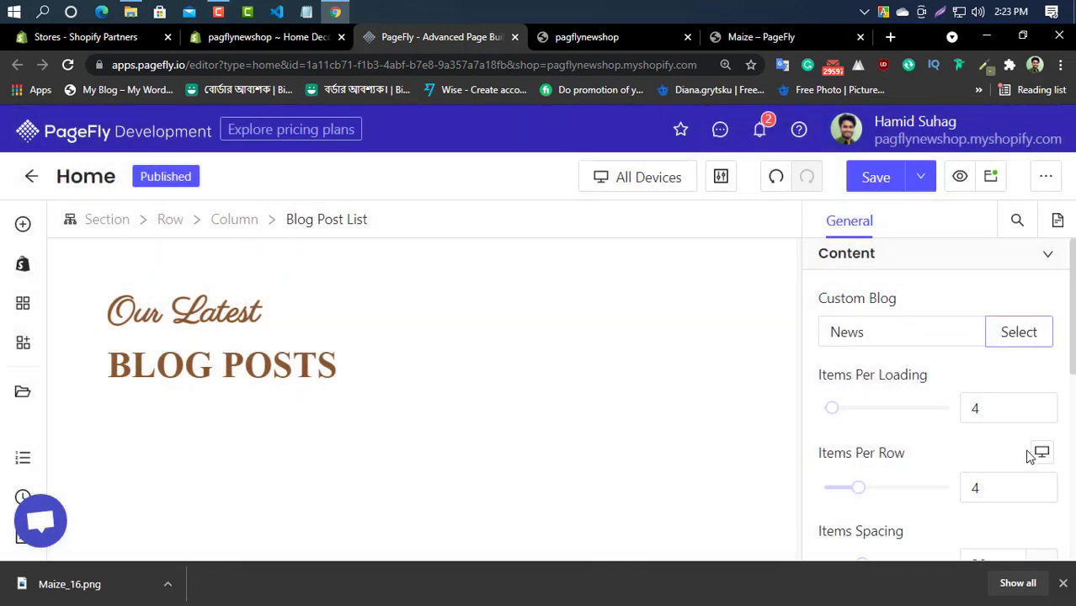
{"action": "scroll", "coordinate": [589, 374], "scroll_direction": "down", "scroll_amount": 2}
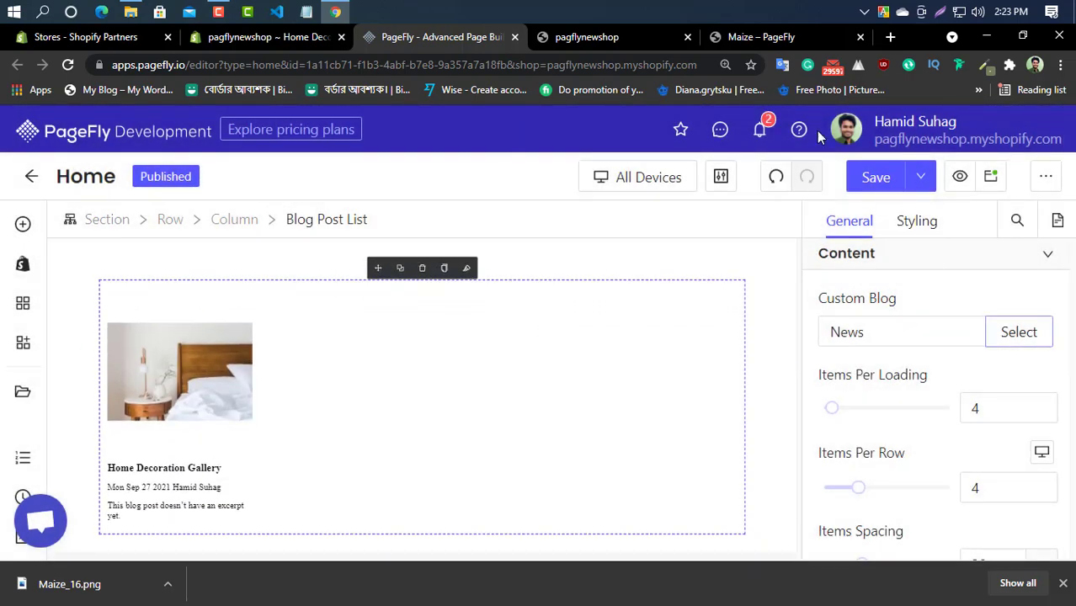
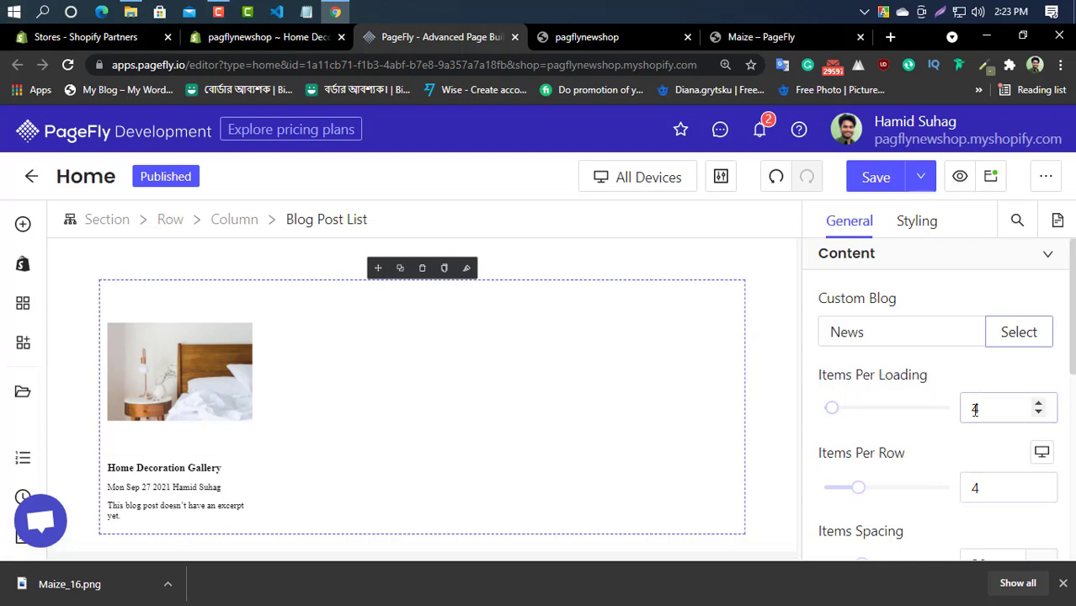
Set the Blog Post List's items per loading to 3
{"action": "mouse_move", "coordinate": [844, 468]}
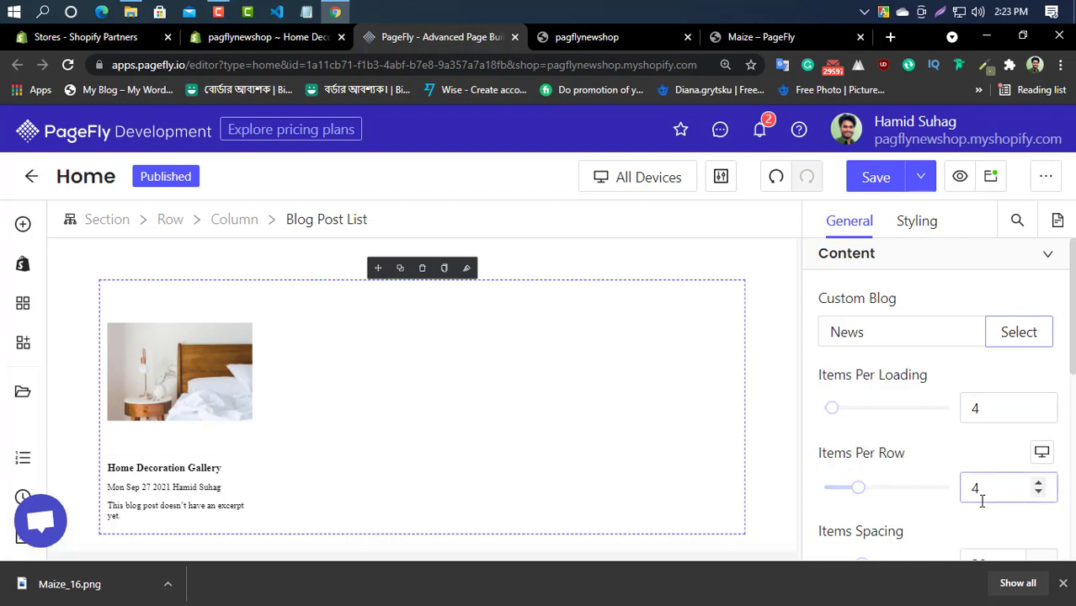
{"action": "scroll", "coordinate": [239, 417], "scroll_direction": "down", "scroll_amount": 1}
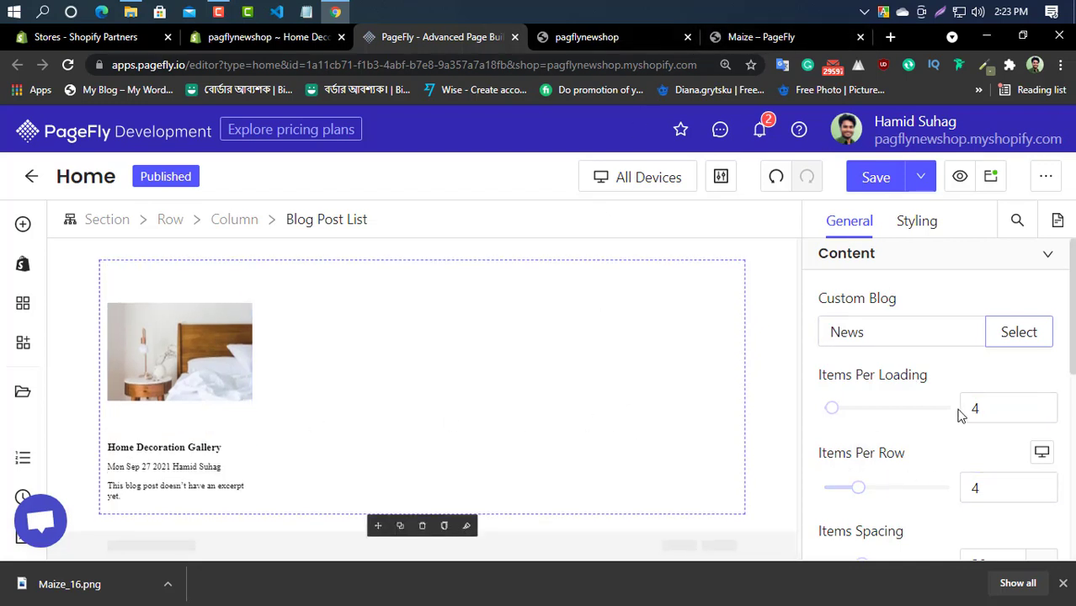
{"action": "left_click", "coordinate": [991, 406]}
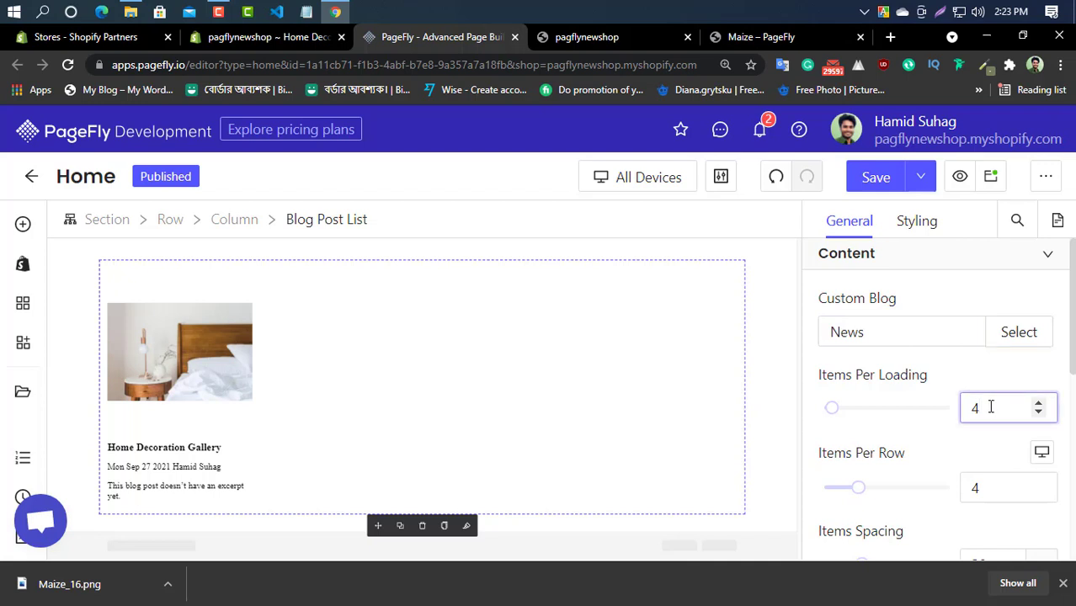
{"action": "key", "text": "BackSpace"}
{"action": "type", "text": "3"}
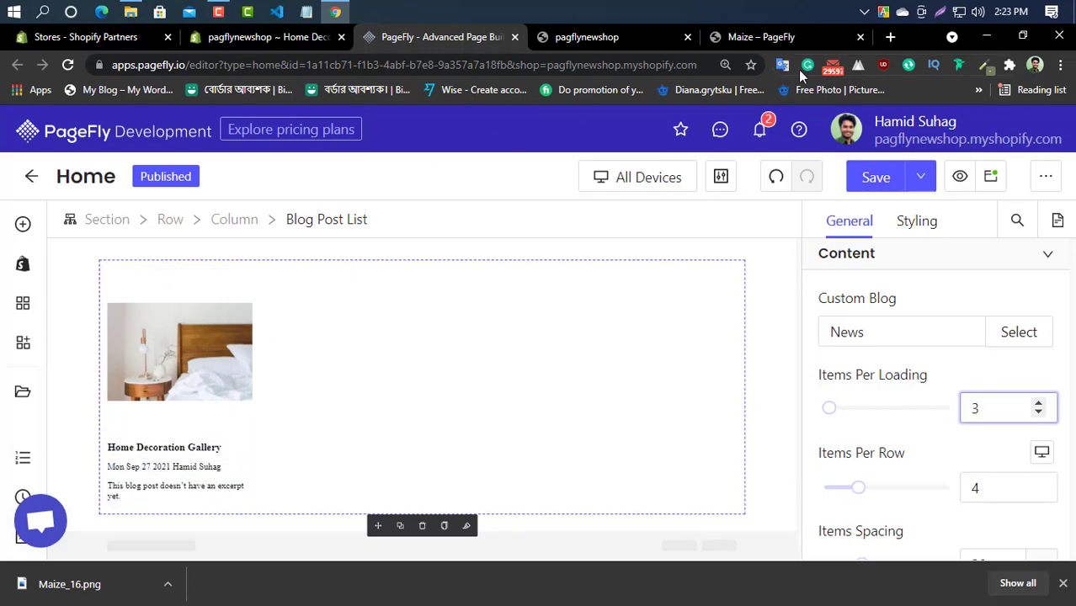
Check the Maize demo's blog cards and try to add a plain Blog Post View Details element to the Home Decoration Gallery card
{"action": "left_click", "coordinate": [777, 36]}
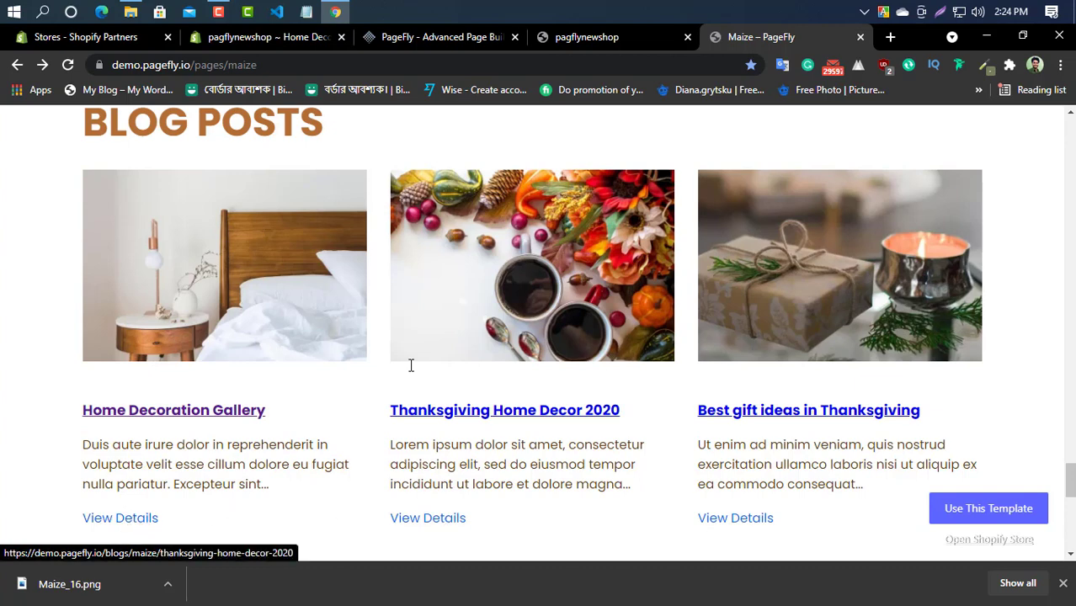
{"action": "left_click", "coordinate": [483, 37]}
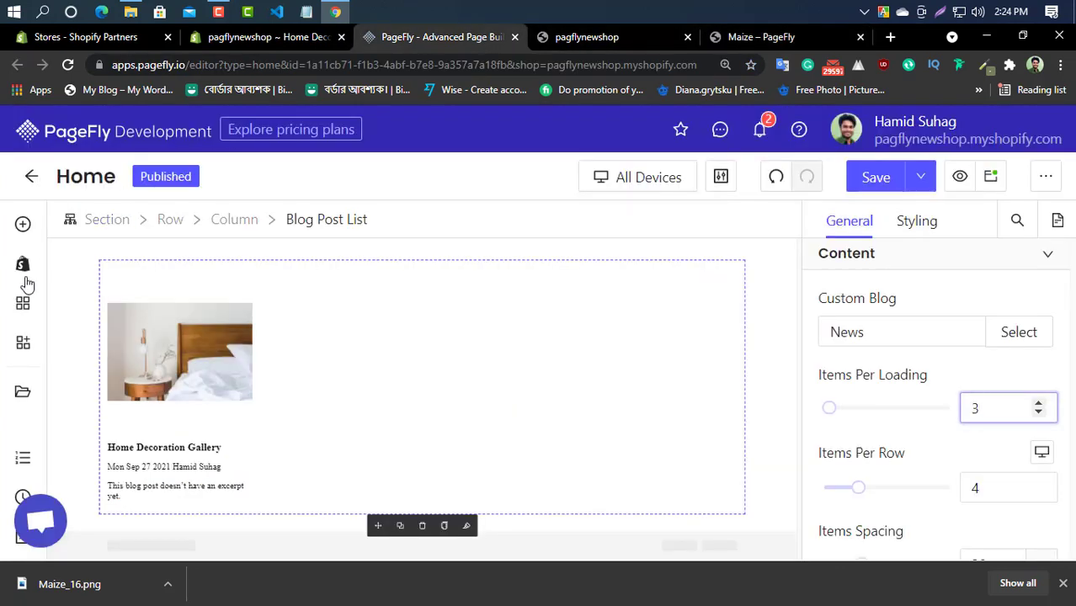
{"action": "left_click", "coordinate": [23, 224]}
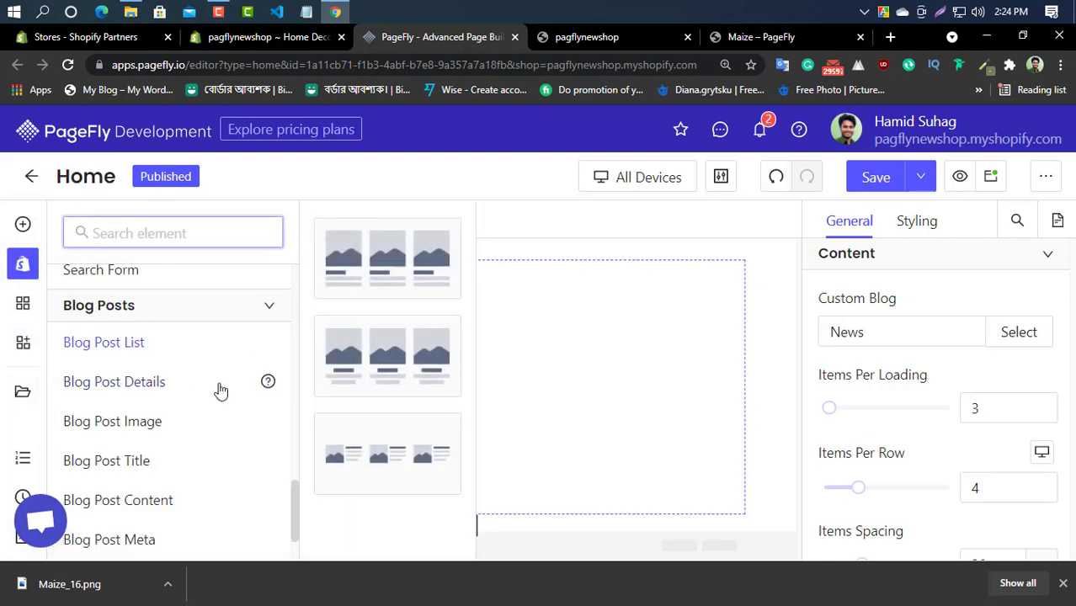
{"action": "scroll", "coordinate": [153, 380], "scroll_direction": "down", "scroll_amount": 1}
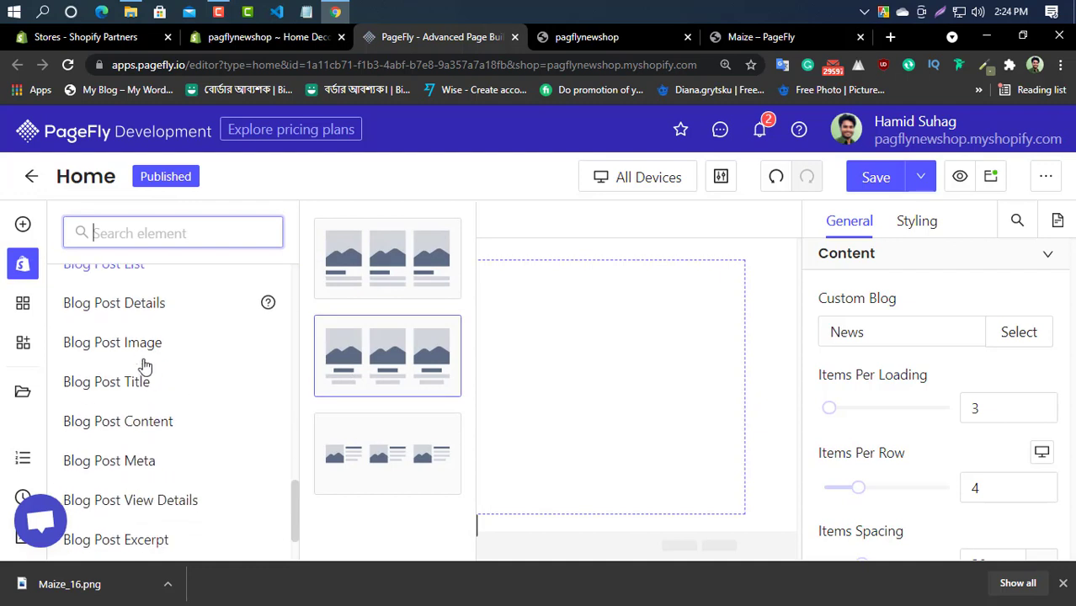
{"action": "scroll", "coordinate": [141, 352], "scroll_direction": "up", "scroll_amount": 1}
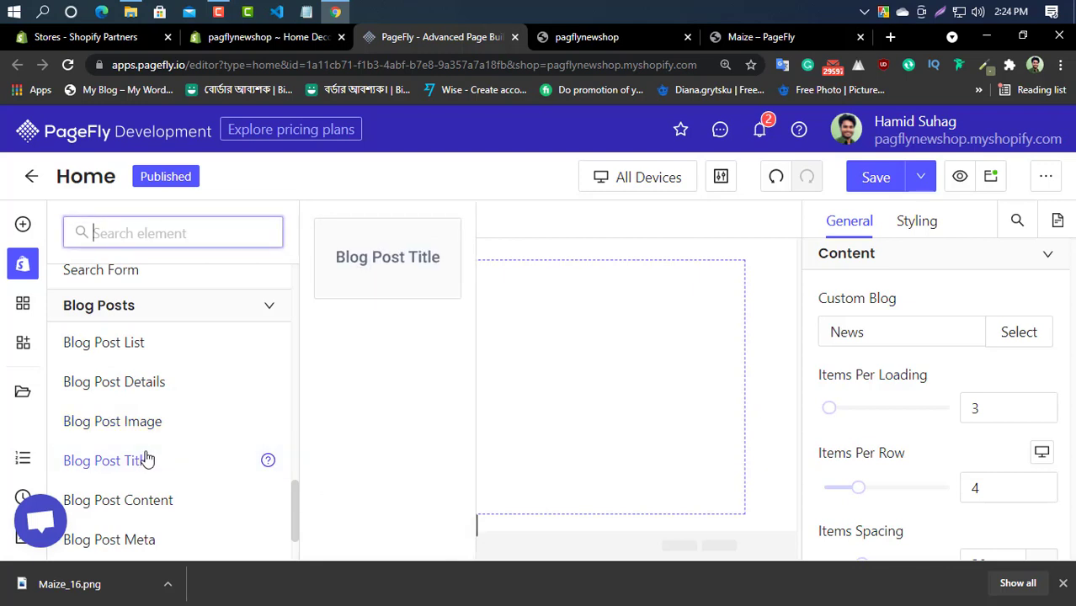
{"action": "scroll", "coordinate": [145, 456], "scroll_direction": "down", "scroll_amount": 1}
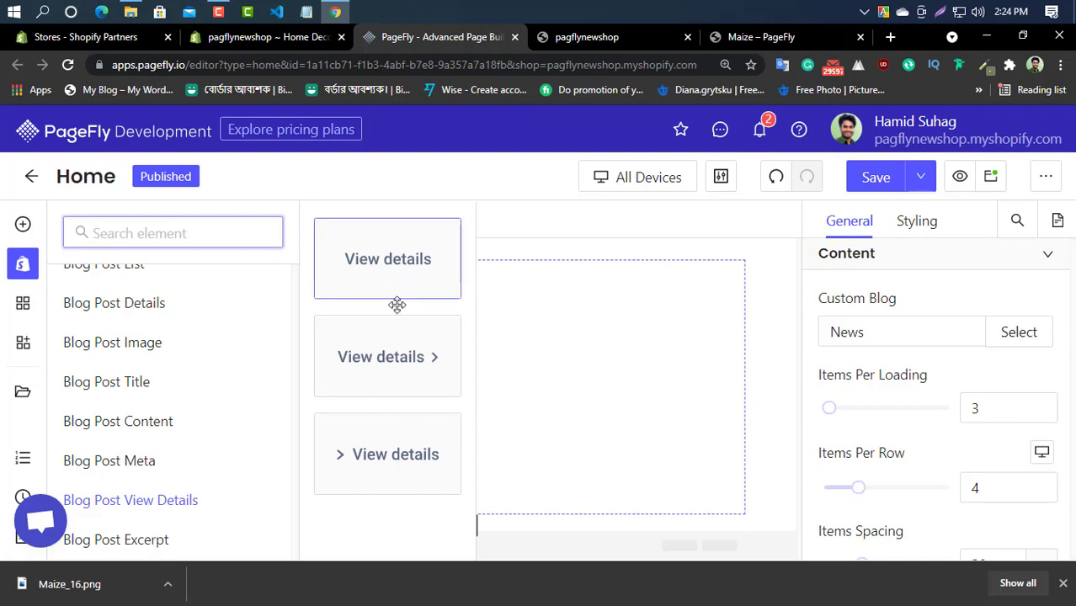
{"action": "left_click_drag", "start_coordinate": [353, 258], "coordinate": [137, 502]}
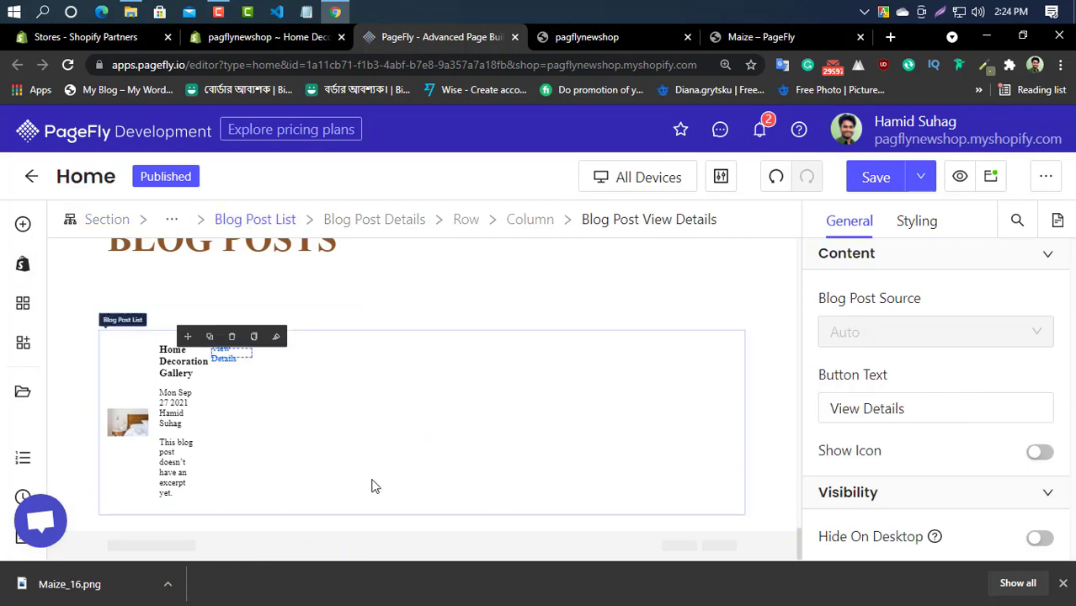
Undo the recent changes back through the placement of the Blog Post List
{"action": "key", "text": "ctrl+z"}
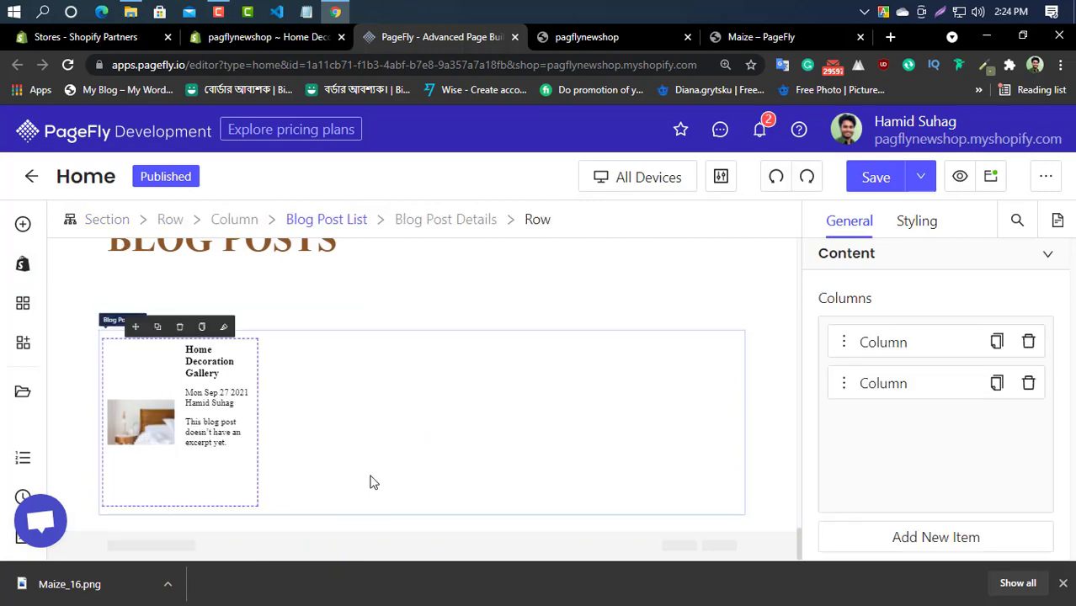
{"action": "left_click", "coordinate": [374, 483]}
{"action": "key", "text": "ctrl+z"}
{"action": "key", "text": "ctrl+z"}
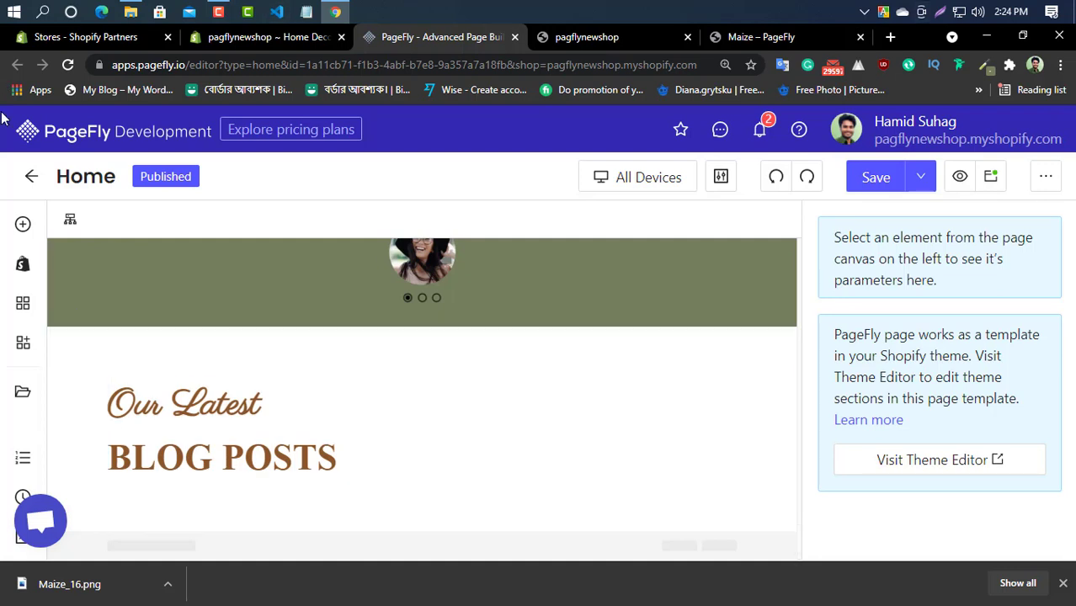
Add the left-aligned Blog Post List layout below the BLOG POSTS heading again and assign the News blog to it
{"action": "left_click", "coordinate": [35, 270]}
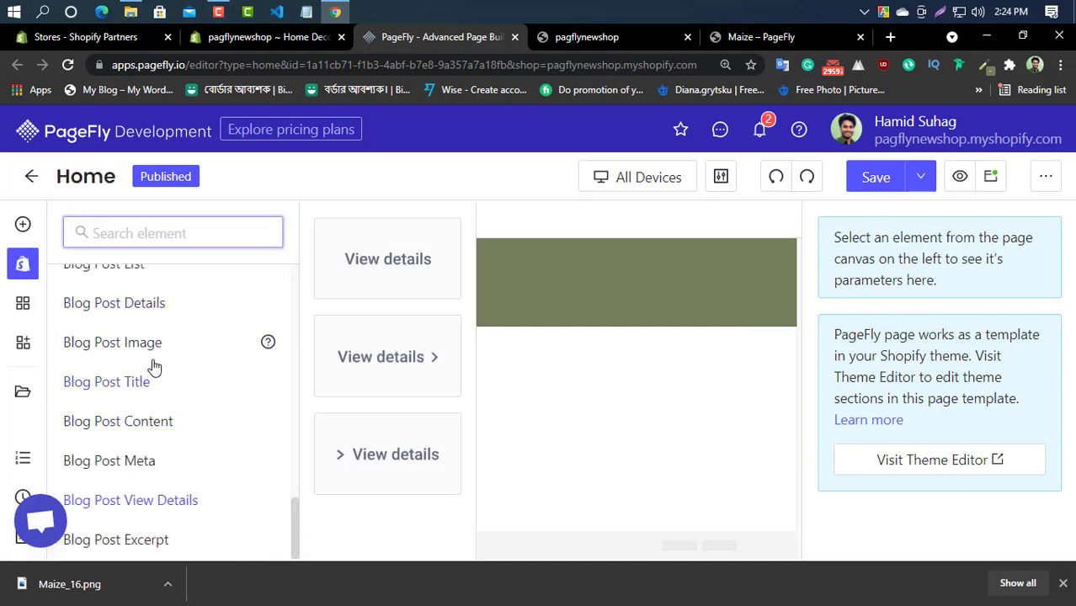
{"action": "scroll", "coordinate": [152, 363], "scroll_direction": "up", "scroll_amount": 3}
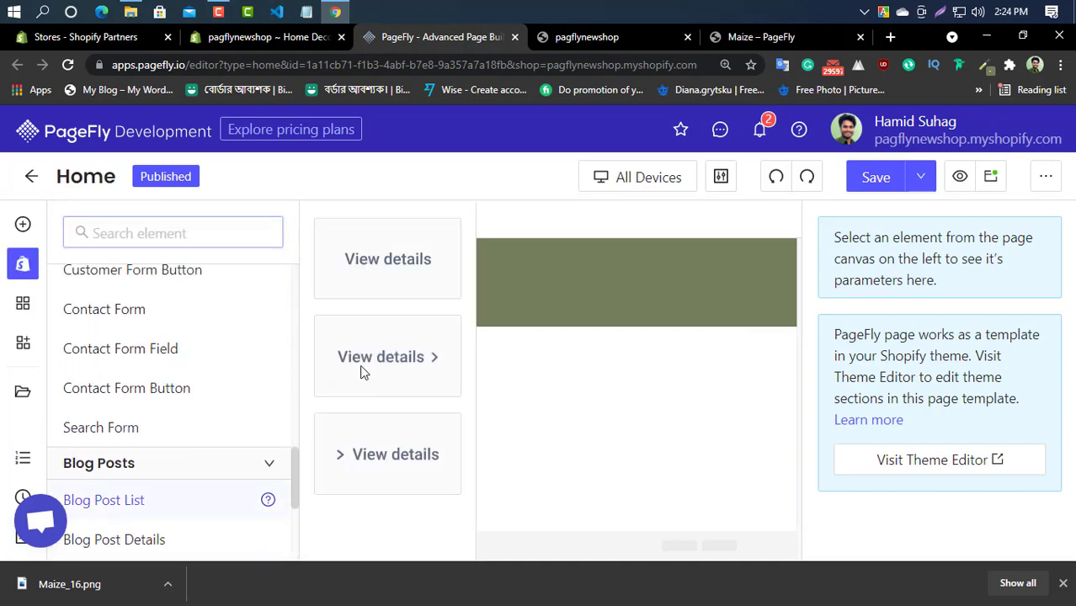
{"action": "left_click_drag", "start_coordinate": [396, 281], "coordinate": [356, 509]}
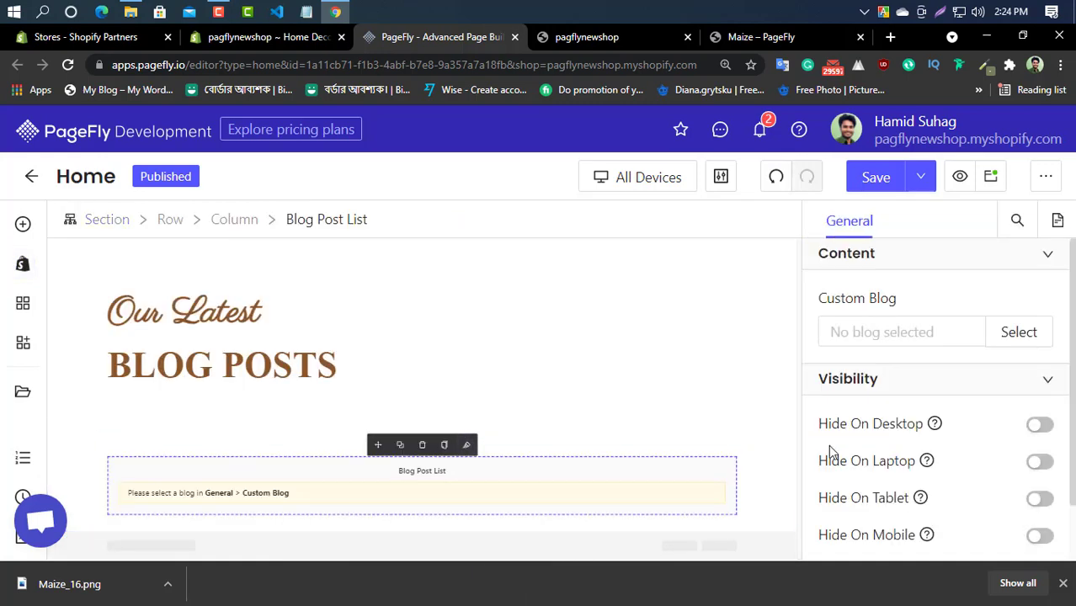
{"action": "left_click", "coordinate": [1029, 340]}
{"action": "left_click", "coordinate": [406, 360]}
{"action": "left_click", "coordinate": [703, 523]}
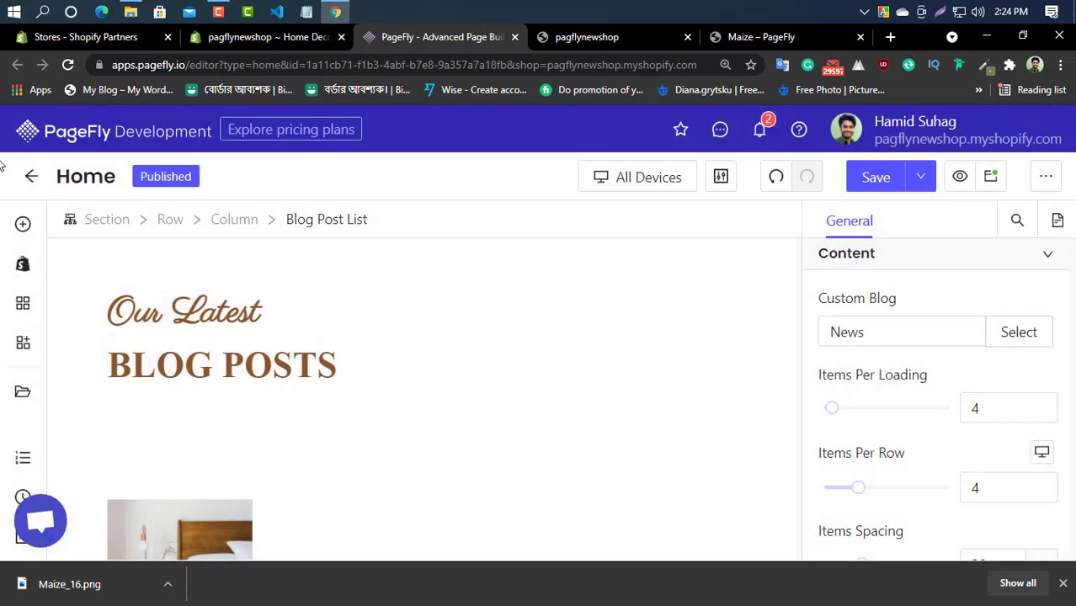
Set items per loading to 3 for the newly added Blog Post List
{"action": "scroll", "coordinate": [828, 303], "scroll_direction": "down", "scroll_amount": 1}
{"action": "left_click", "coordinate": [993, 331]}
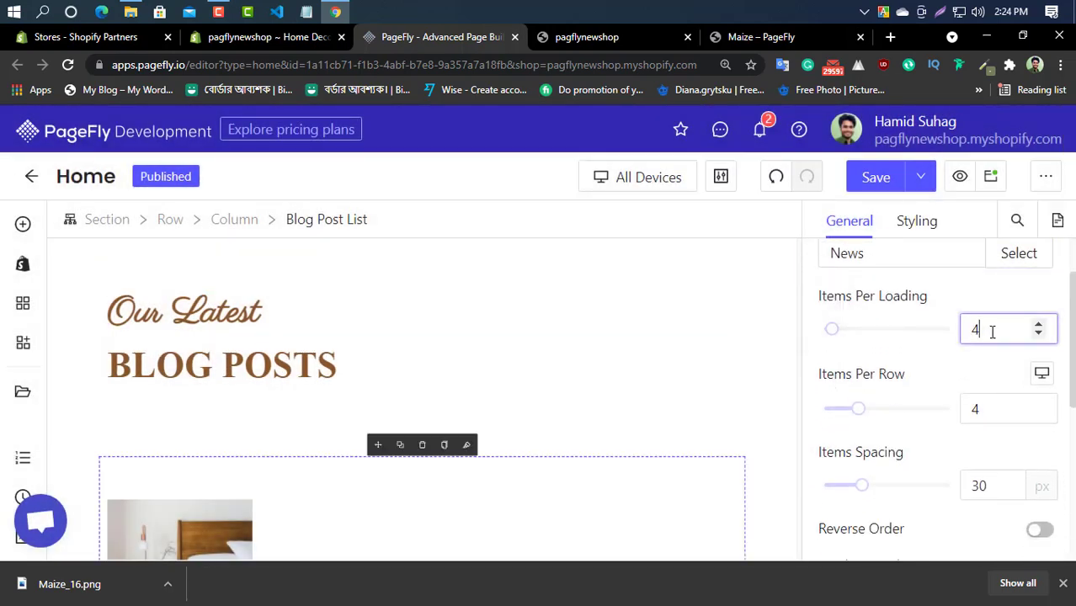
{"action": "key", "text": "BackSpace"}
{"action": "type", "text": "3"}
{"action": "scroll", "coordinate": [223, 409], "scroll_direction": "down", "scroll_amount": 2}
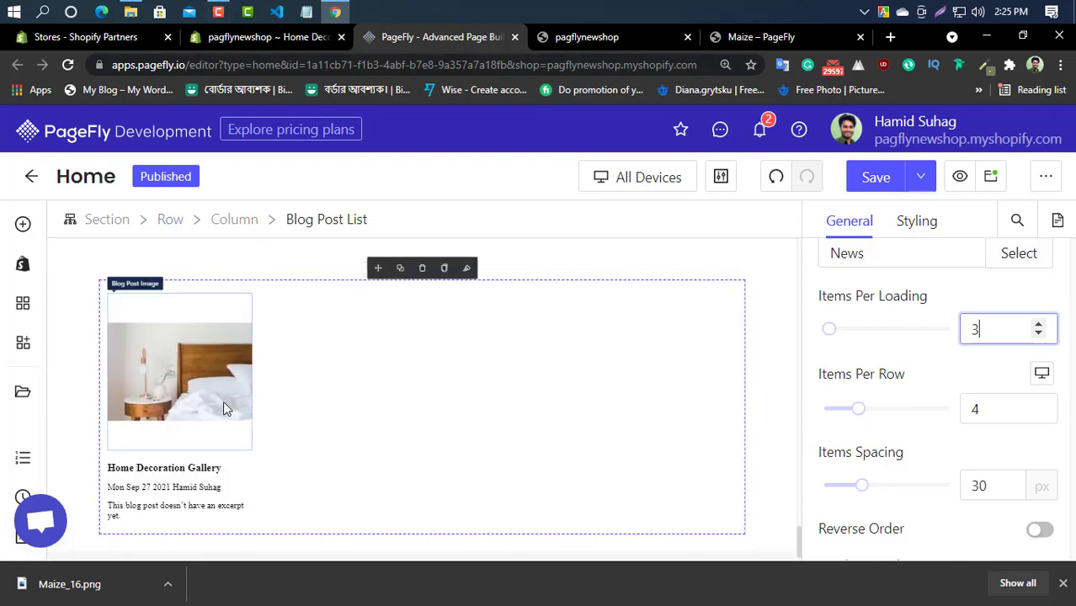
Add a plain Blog Post View Details element below the excerpt in the Home Decoration Gallery card
{"action": "left_click", "coordinate": [23, 225]}
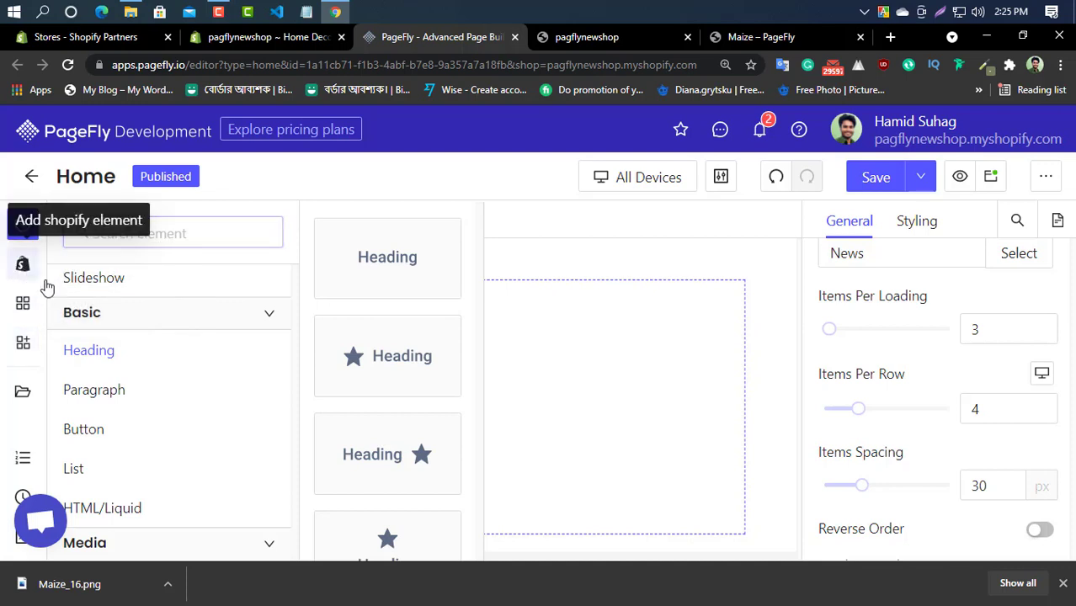
{"action": "left_click", "coordinate": [22, 263]}
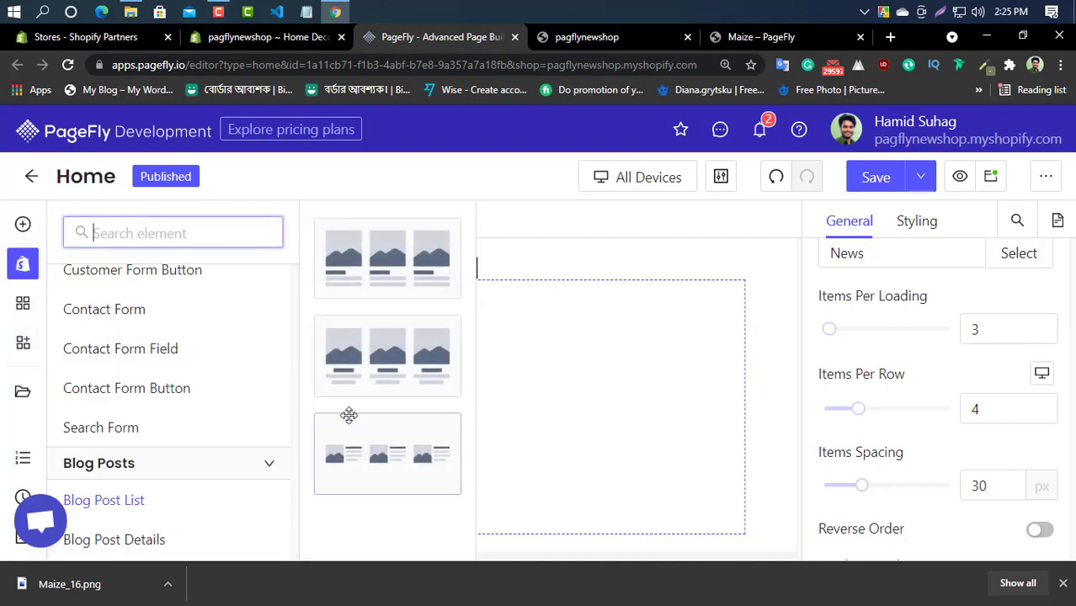
{"action": "scroll", "coordinate": [121, 491], "scroll_direction": "down", "scroll_amount": 1}
{"action": "scroll", "coordinate": [120, 491], "scroll_direction": "down", "scroll_amount": 2}
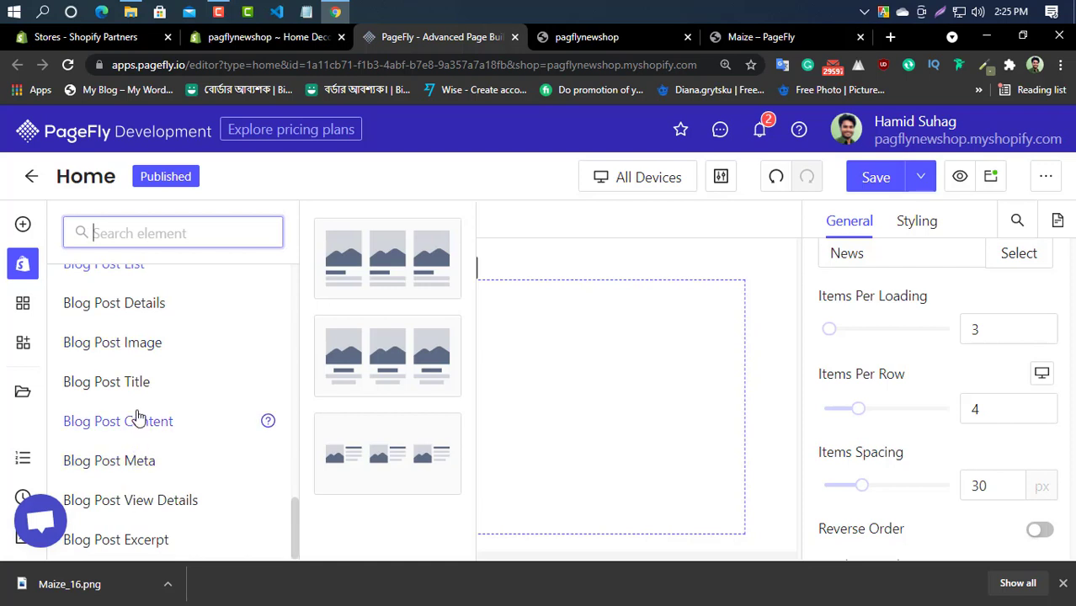
{"action": "mouse_move", "coordinate": [223, 484]}
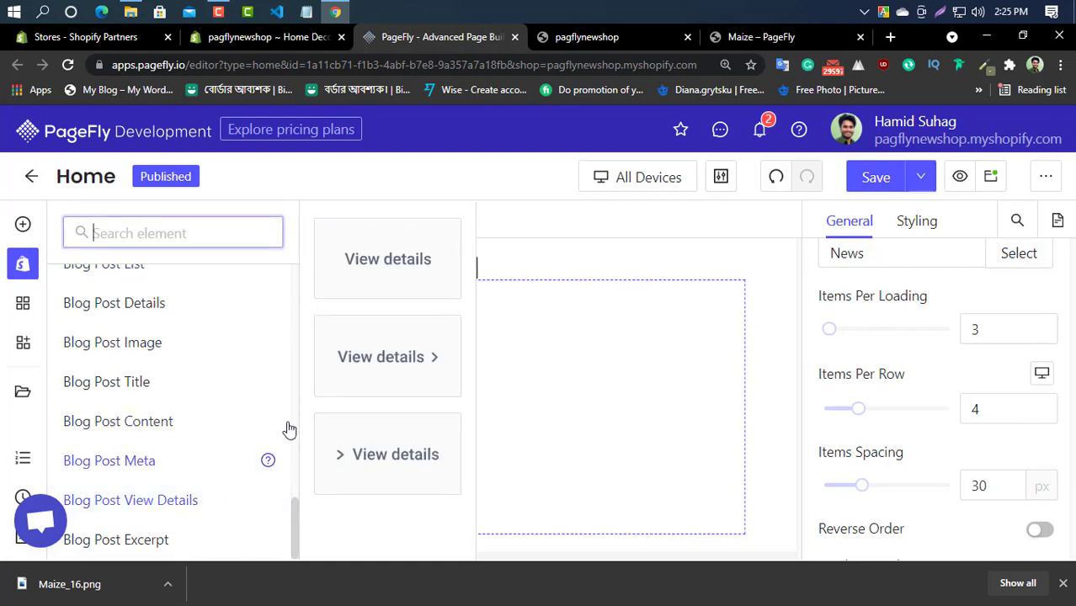
{"action": "left_click_drag", "start_coordinate": [368, 262], "coordinate": [165, 522]}
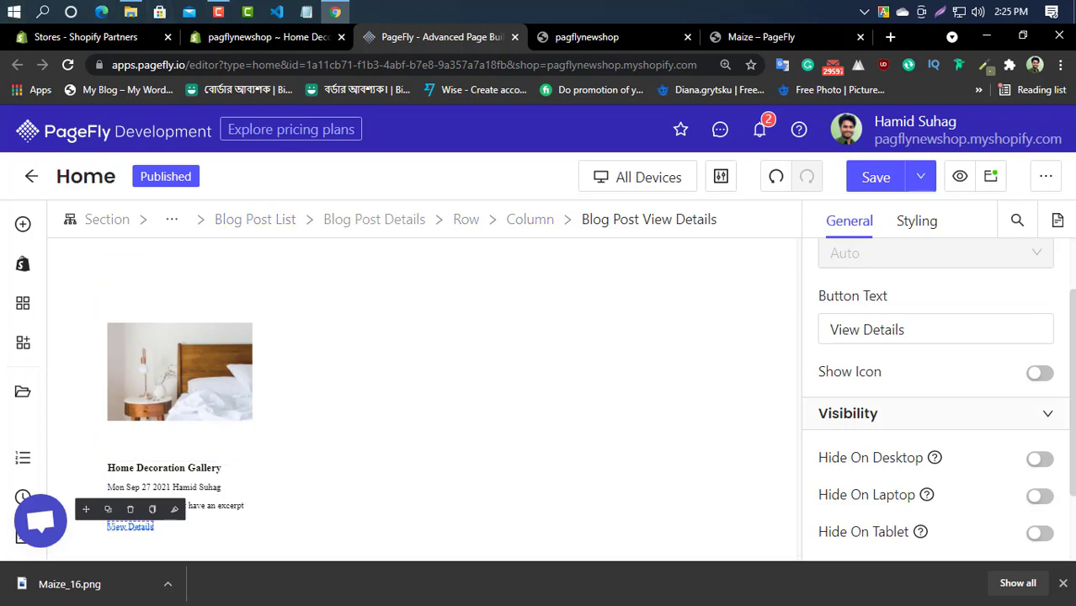
Set the View Details link's font size to 32 px and compare it with the blog posts in the Maize demo
{"action": "scroll", "coordinate": [909, 345], "scroll_direction": "up", "scroll_amount": 1}
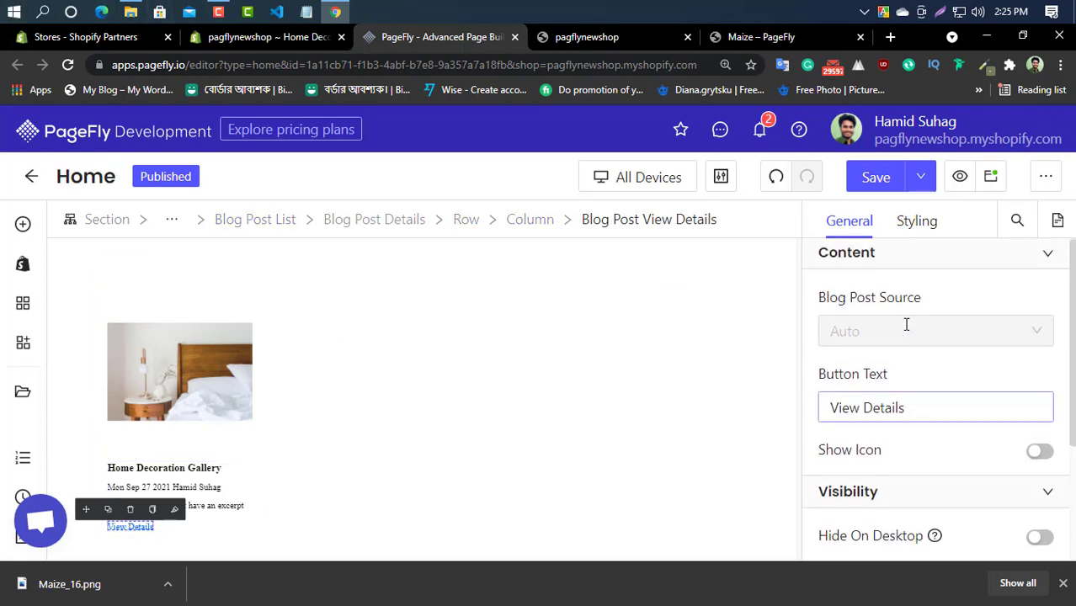
{"action": "left_click", "coordinate": [916, 221]}
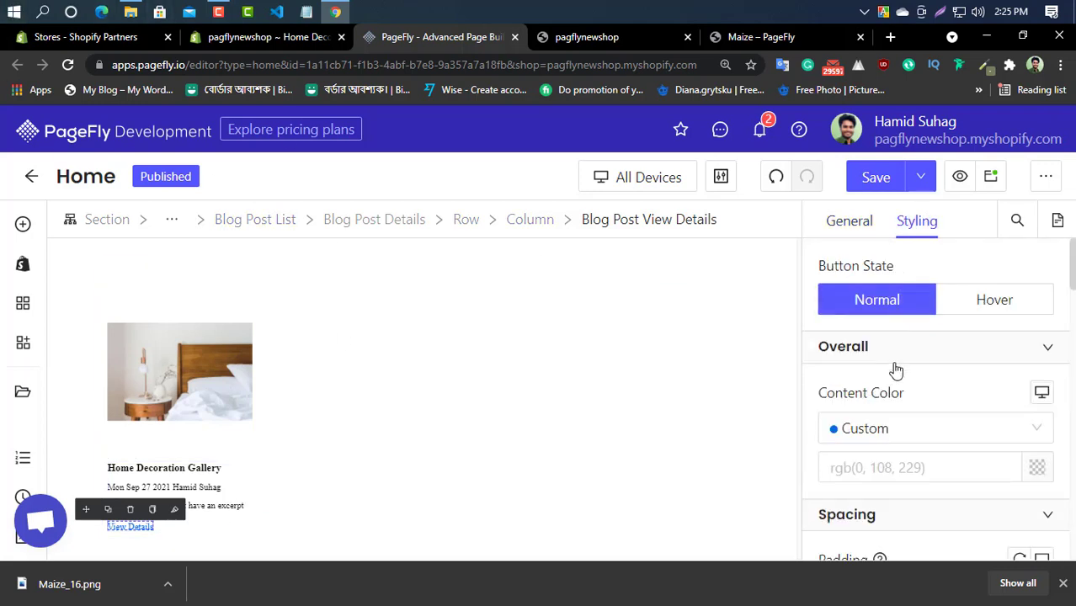
{"action": "scroll", "coordinate": [891, 429], "scroll_direction": "down", "scroll_amount": 1}
{"action": "scroll", "coordinate": [891, 429], "scroll_direction": "down", "scroll_amount": 3}
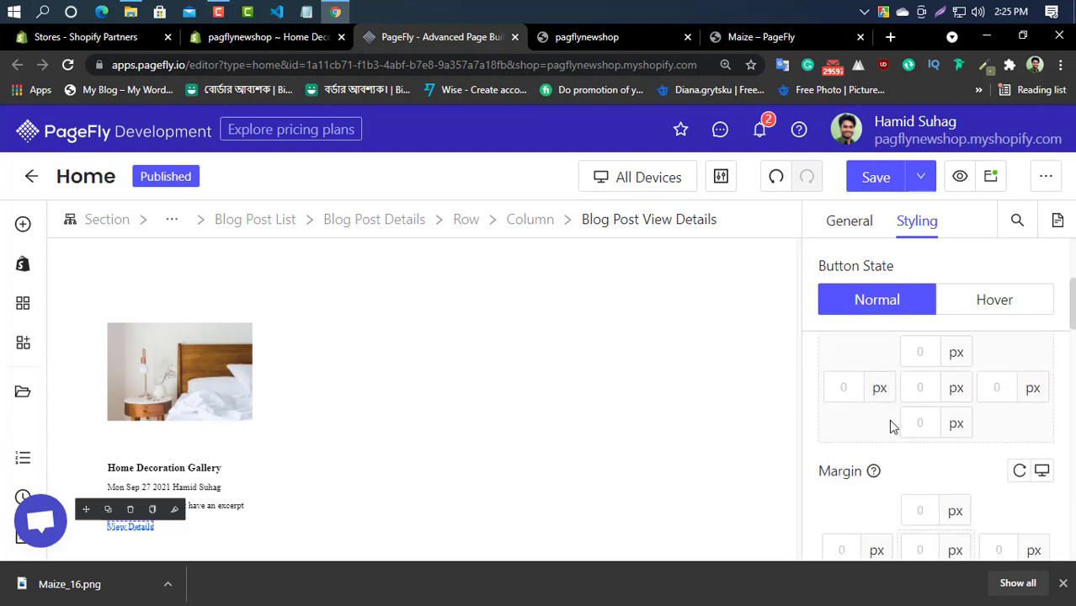
{"action": "scroll", "coordinate": [875, 446], "scroll_direction": "down", "scroll_amount": 2}
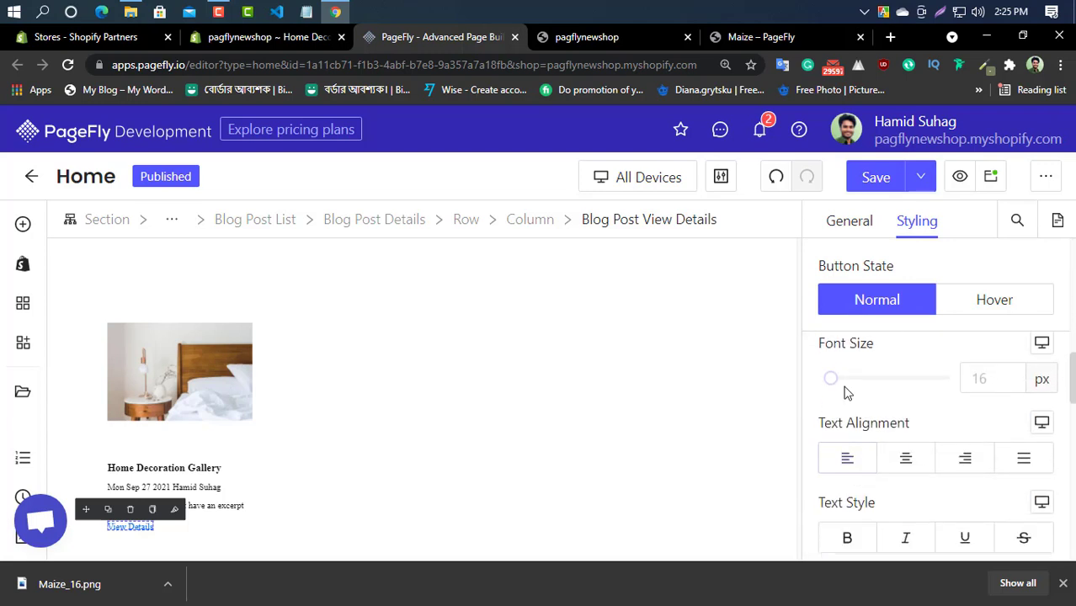
{"action": "left_click_drag", "start_coordinate": [846, 386], "coordinate": [852, 390]}
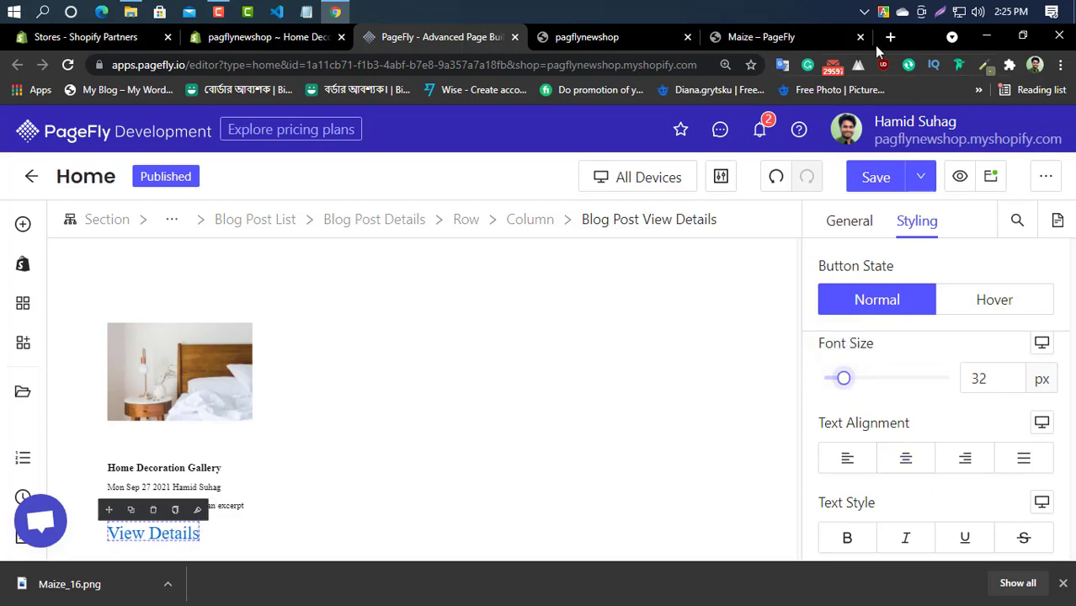
{"action": "left_click", "coordinate": [790, 38]}
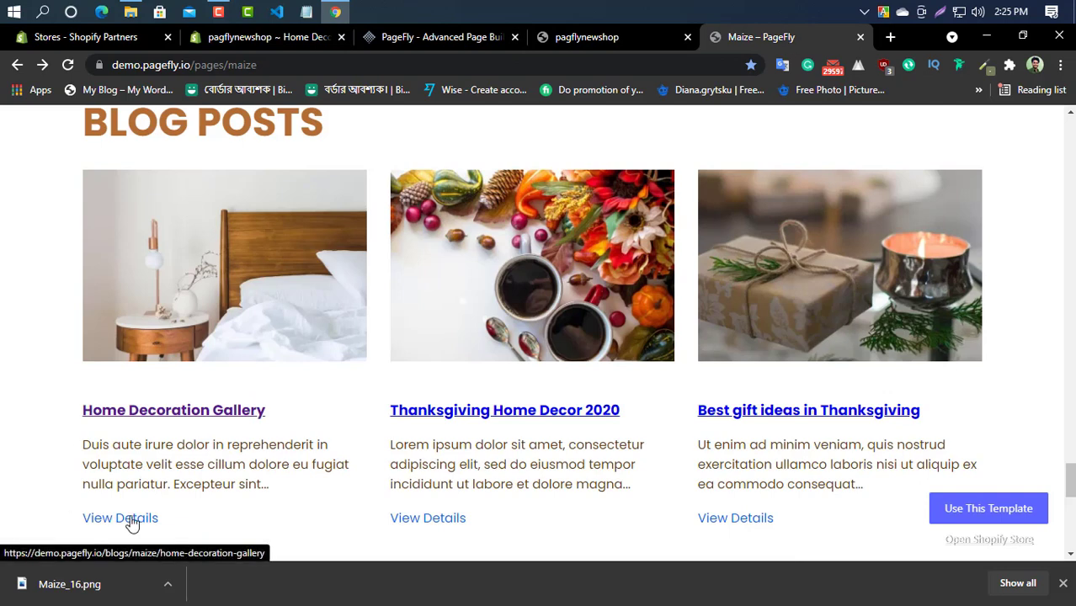
{"action": "left_click", "coordinate": [589, 38]}
{"action": "left_click", "coordinate": [442, 37]}
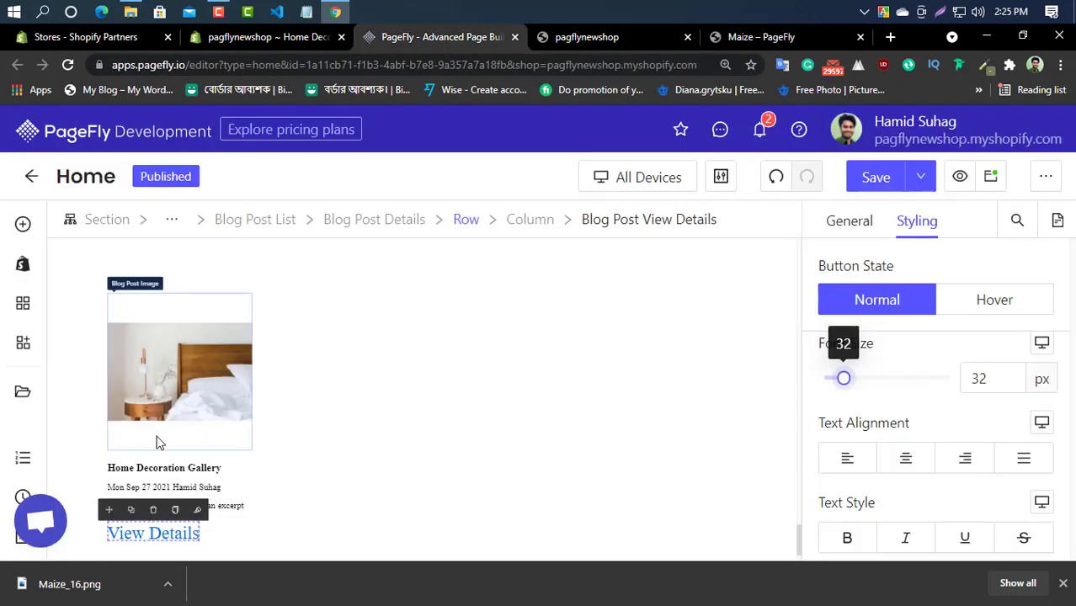
Set the fixed height of the Home Decoration Gallery card's blog post image to 176 px
{"action": "left_click", "coordinate": [174, 390]}
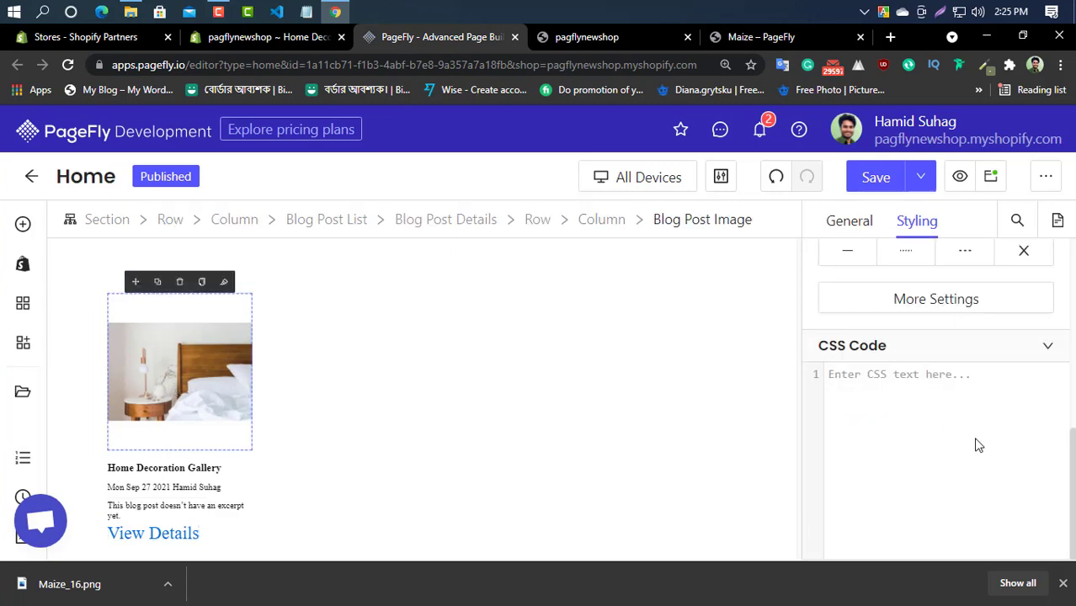
{"action": "scroll", "coordinate": [975, 445], "scroll_direction": "up", "scroll_amount": 5}
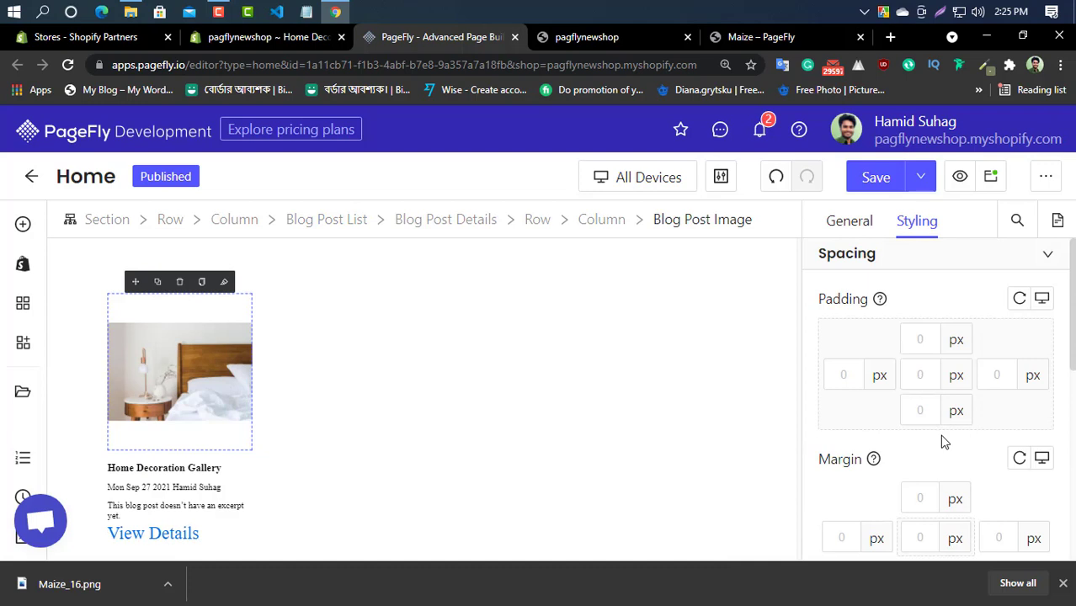
{"action": "scroll", "coordinate": [943, 442], "scroll_direction": "down", "scroll_amount": 5}
{"action": "scroll", "coordinate": [943, 441], "scroll_direction": "up", "scroll_amount": 5}
{"action": "left_click", "coordinate": [851, 220]}
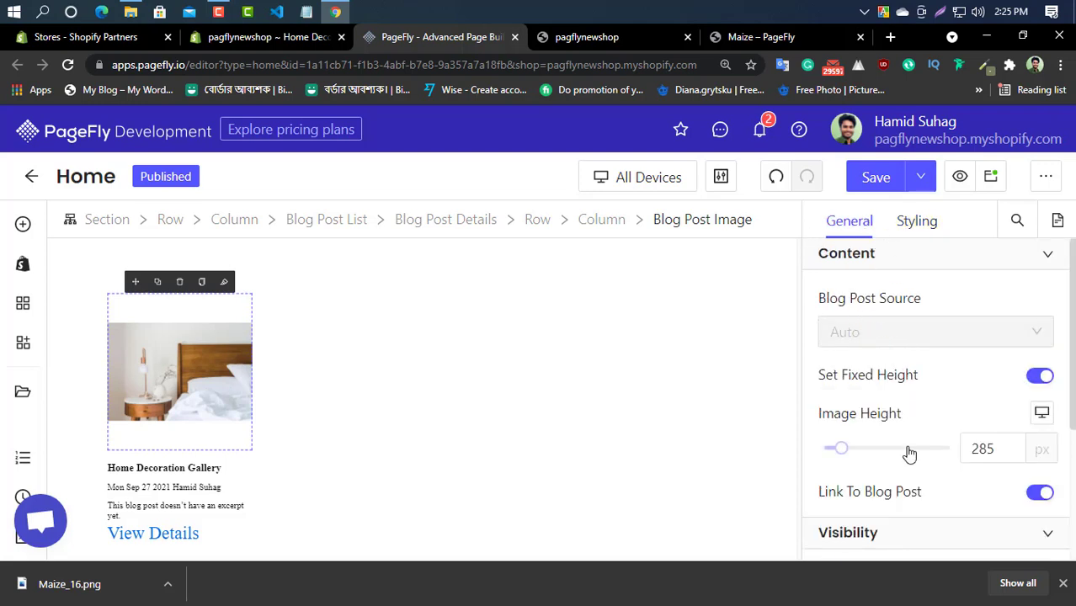
{"action": "mouse_move", "coordinate": [845, 451]}
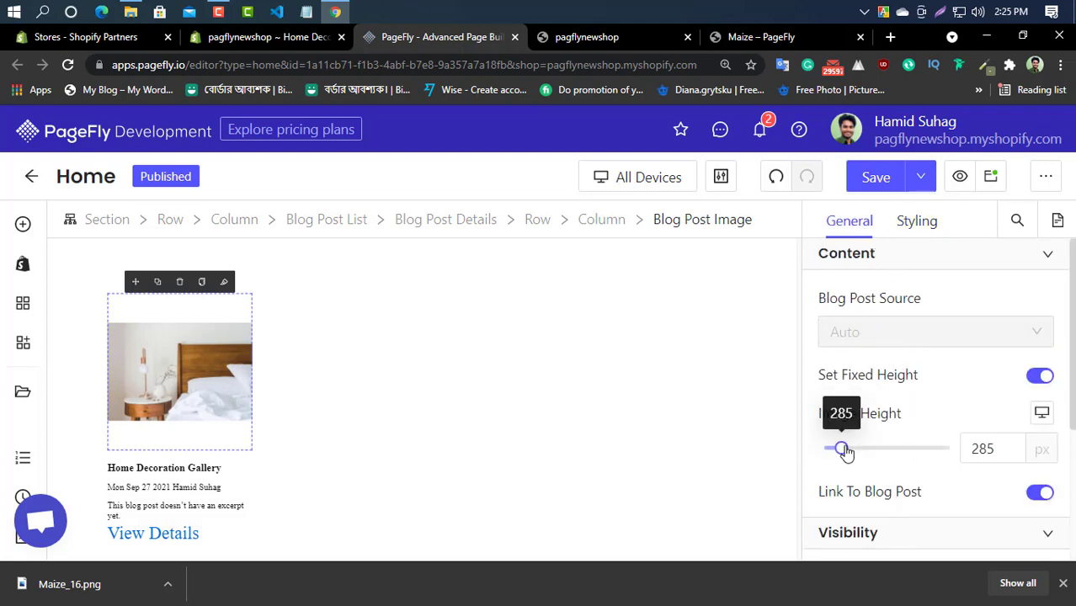
{"action": "left_click_drag", "start_coordinate": [847, 453], "coordinate": [837, 456]}
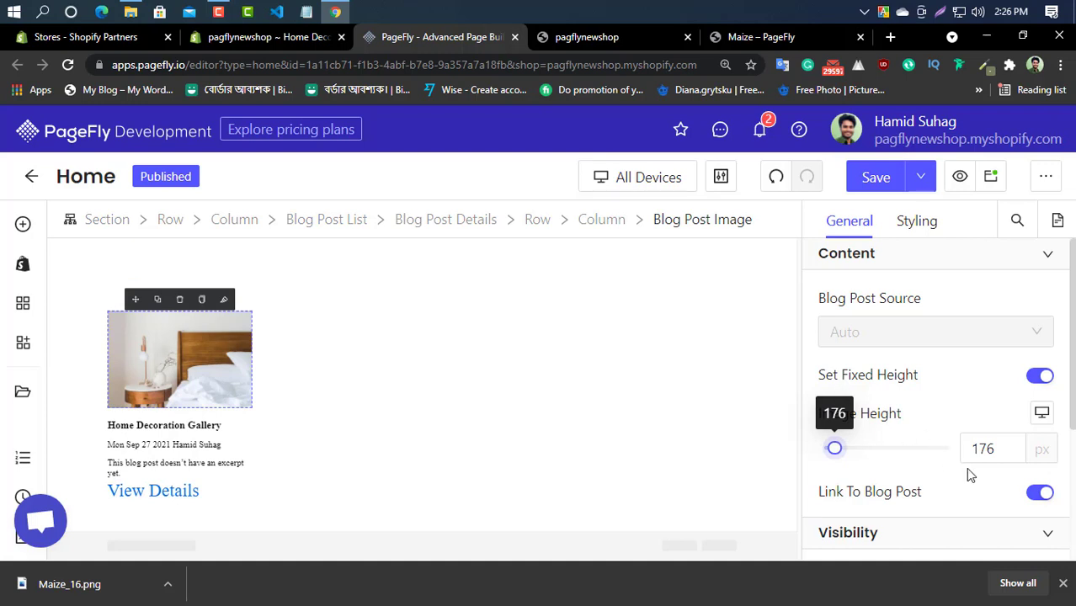
Turn off the fixed height setting for the Home Decoration Gallery card's blog post image
{"action": "scroll", "coordinate": [967, 468], "scroll_direction": "down", "scroll_amount": 1}
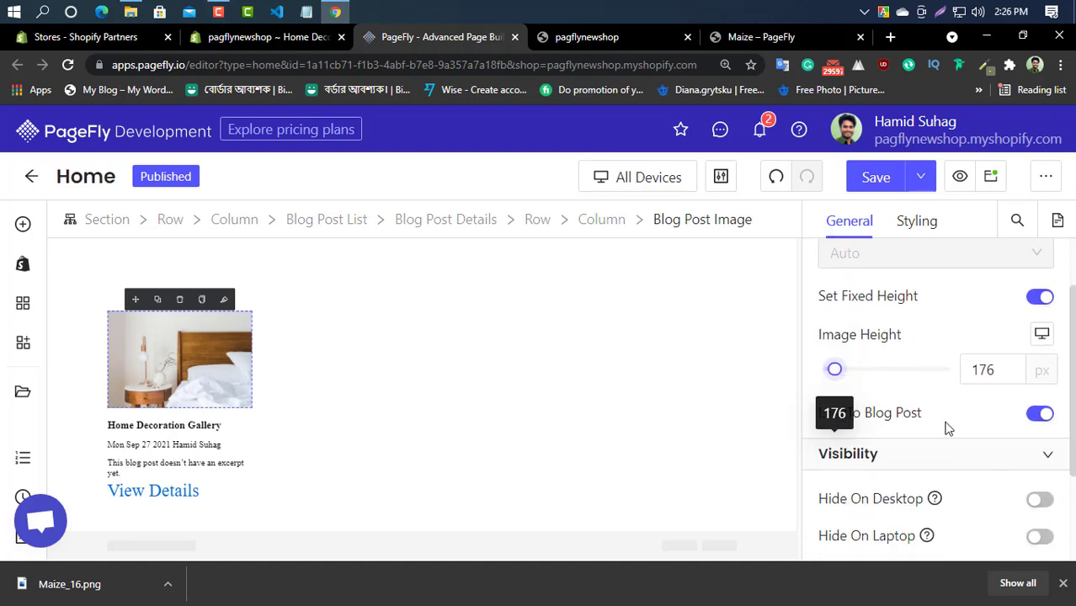
{"action": "left_click", "coordinate": [1039, 418]}
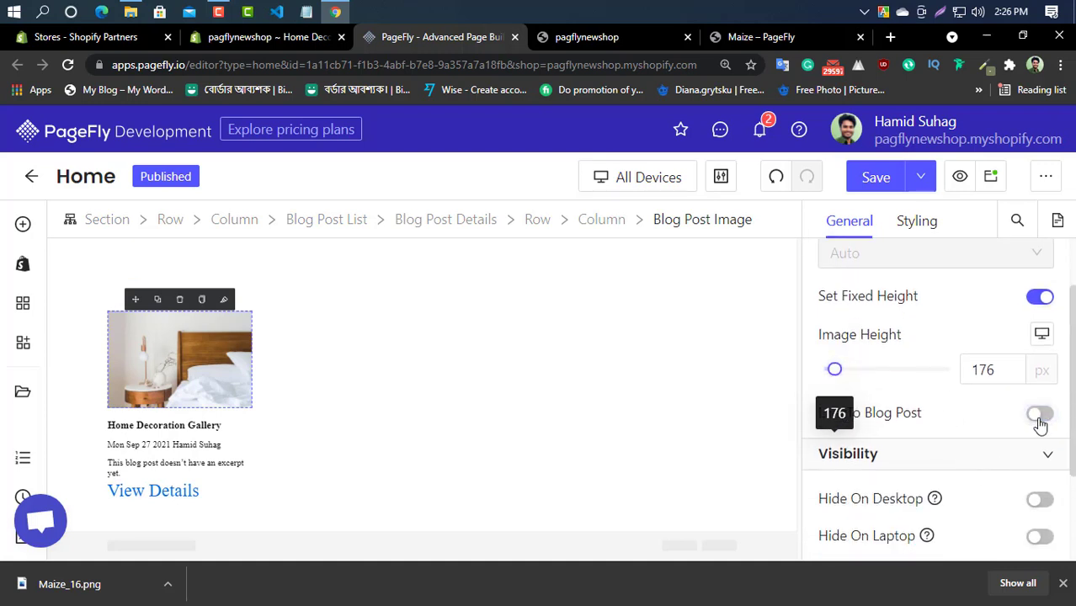
{"action": "left_click", "coordinate": [1040, 417]}
{"action": "left_click", "coordinate": [1041, 298]}
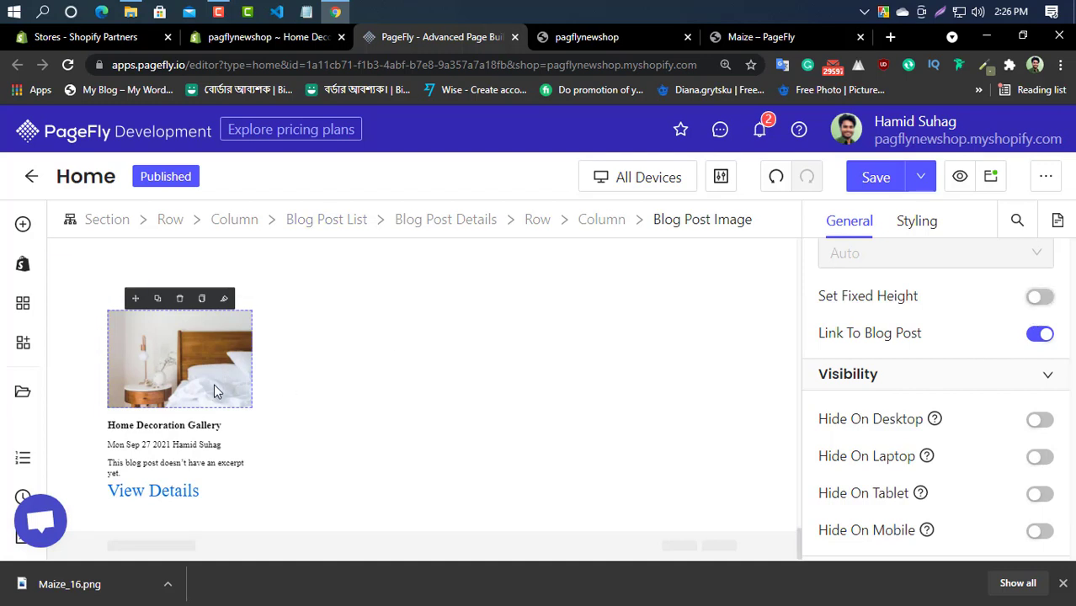
{"action": "left_click", "coordinate": [1036, 299]}
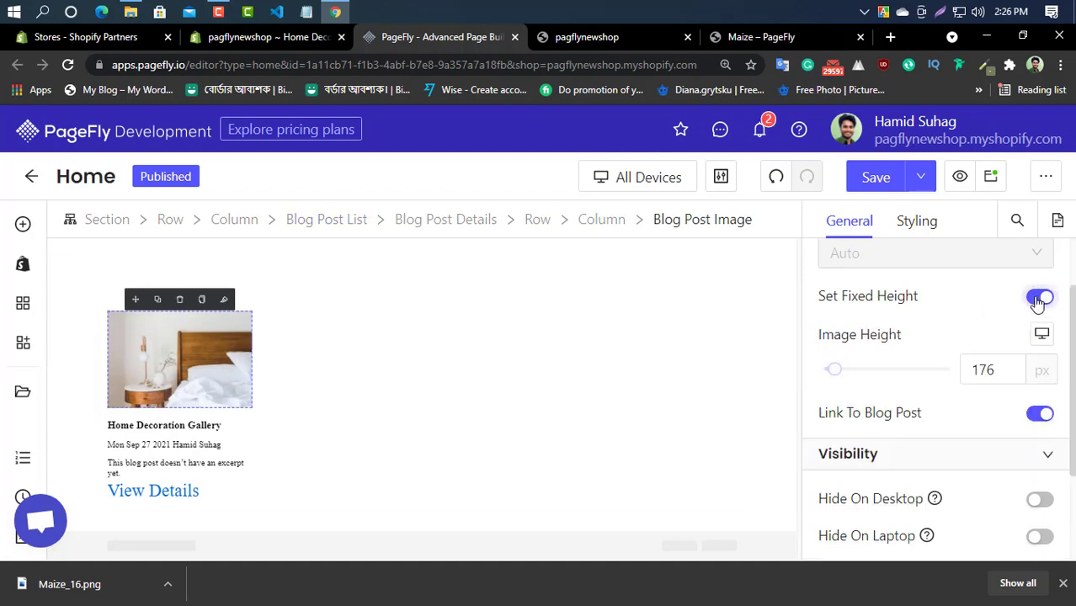
{"action": "left_click", "coordinate": [1041, 300]}
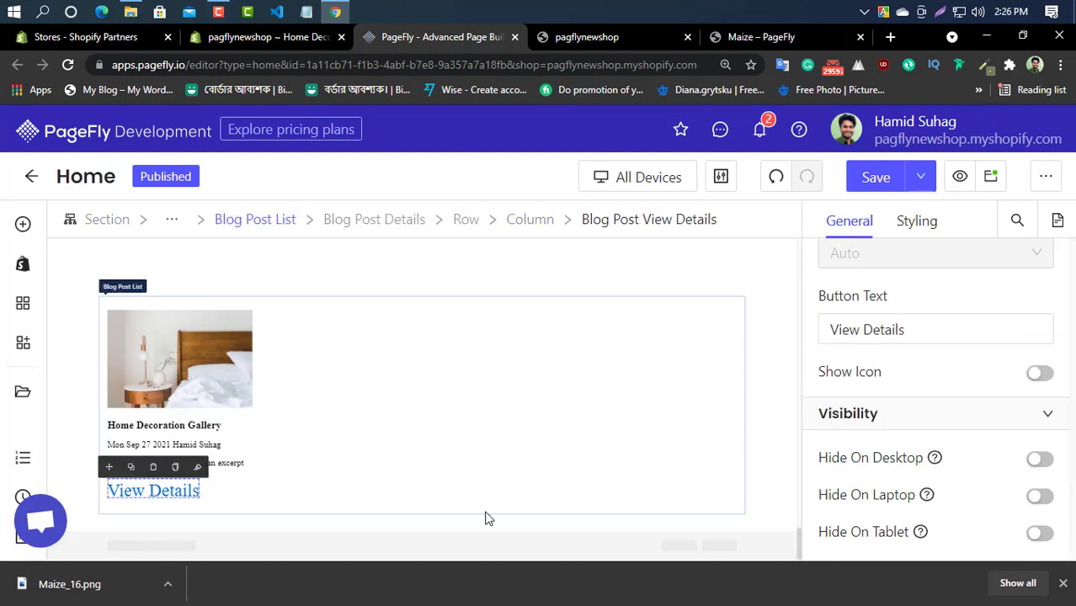
Set the font size of the View Details link in the Home Decoration Gallery card to 22 px
{"action": "left_click", "coordinate": [155, 432]}
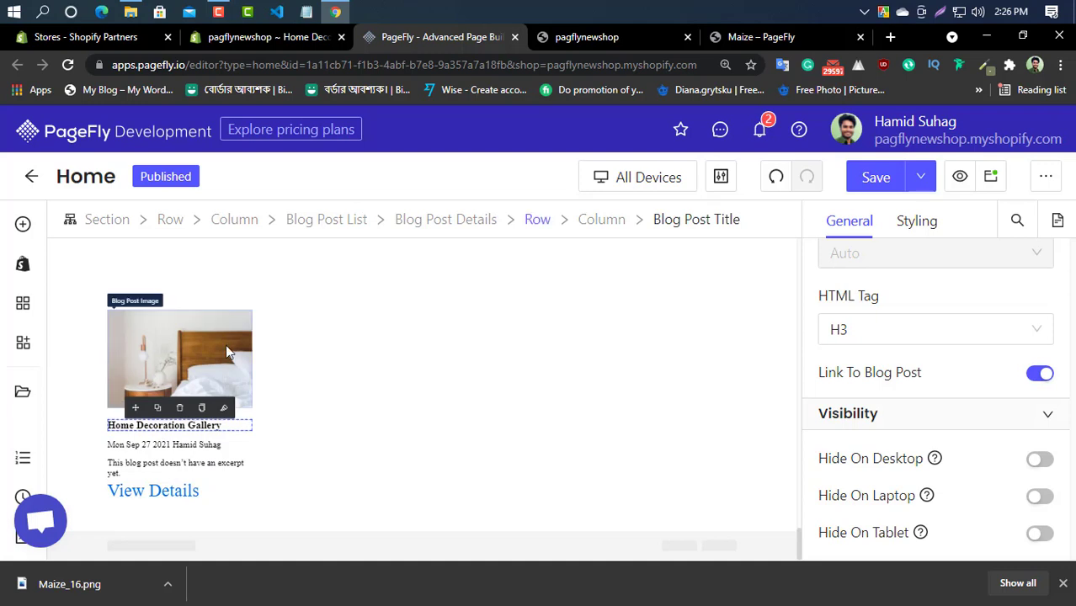
{"action": "left_click", "coordinate": [162, 503]}
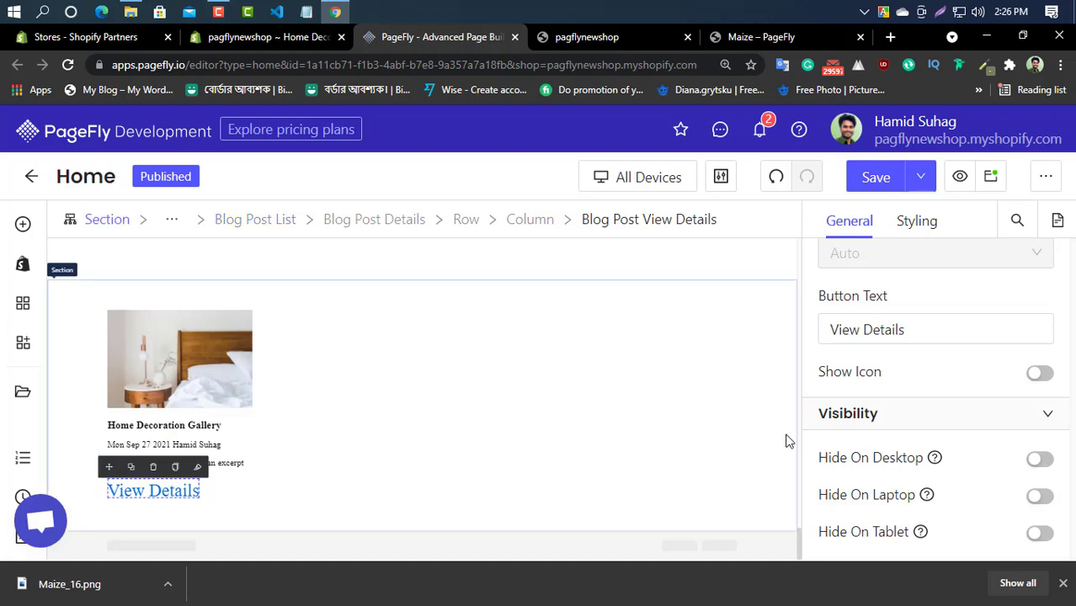
{"action": "left_click", "coordinate": [916, 221]}
{"action": "scroll", "coordinate": [940, 433], "scroll_direction": "down", "scroll_amount": 6}
{"action": "scroll", "coordinate": [937, 439], "scroll_direction": "down", "scroll_amount": 1}
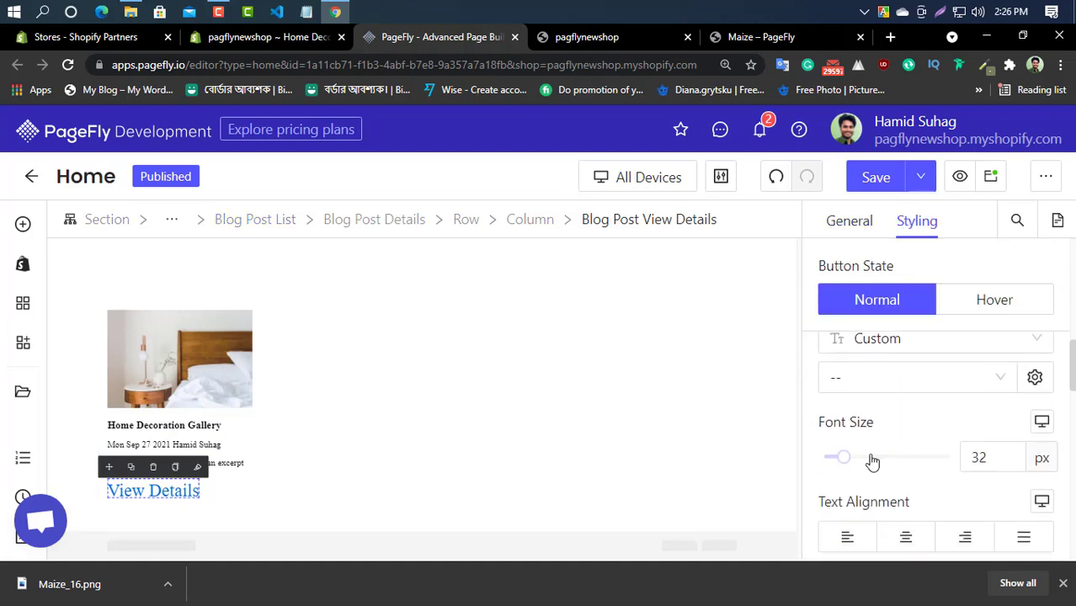
{"action": "left_click_drag", "start_coordinate": [849, 463], "coordinate": [840, 465]}
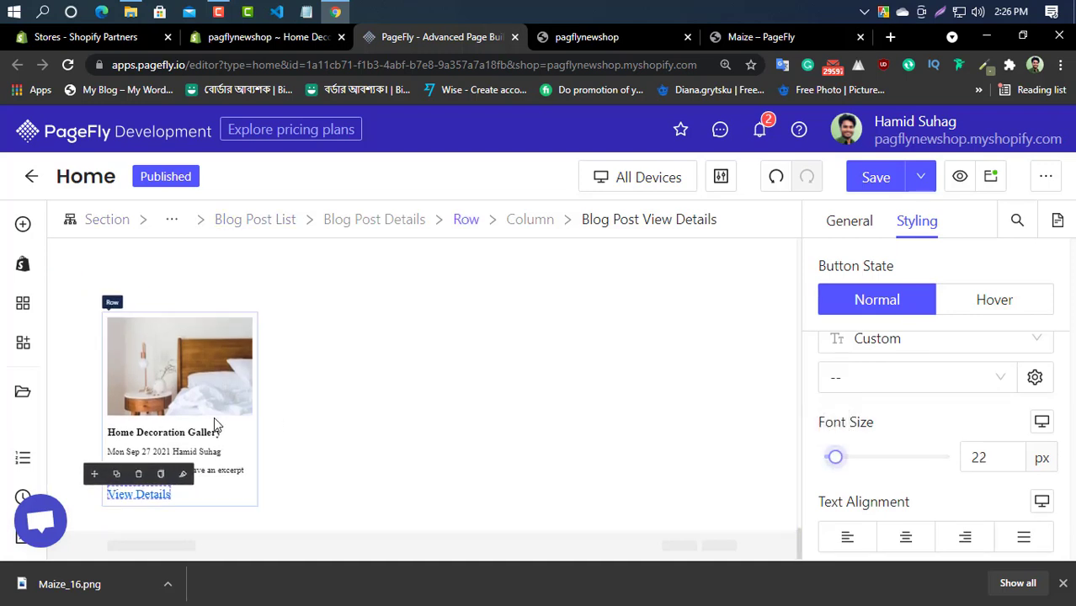
Check the title style in the Maize demo and set the Blog Post Title's content color to blue, rgb(74, 144, 226)
{"action": "left_click", "coordinate": [177, 441]}
{"action": "left_click", "coordinate": [176, 441]}
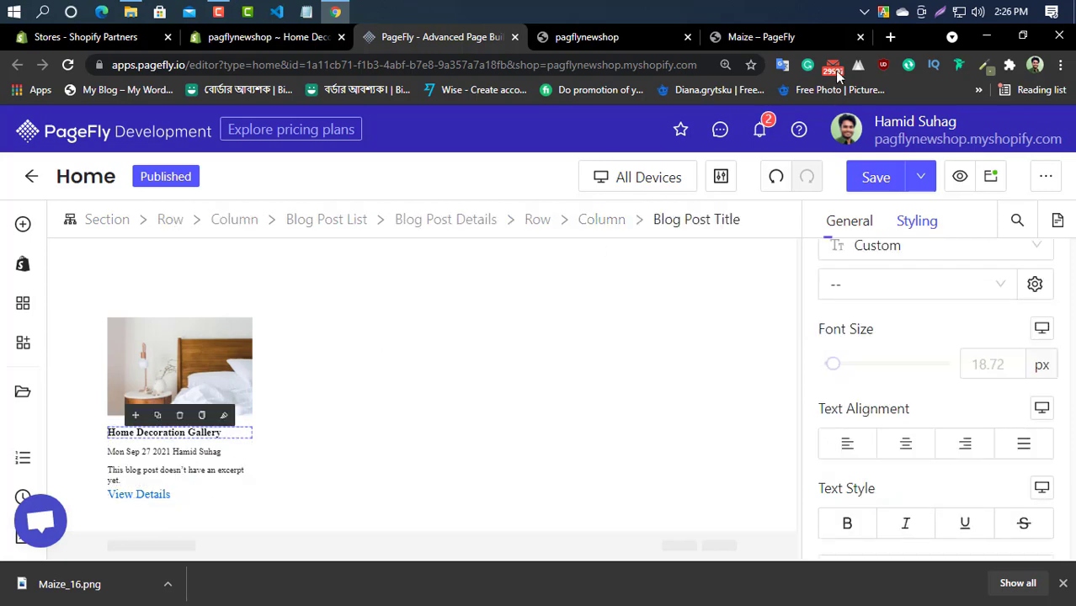
{"action": "left_click", "coordinate": [798, 37]}
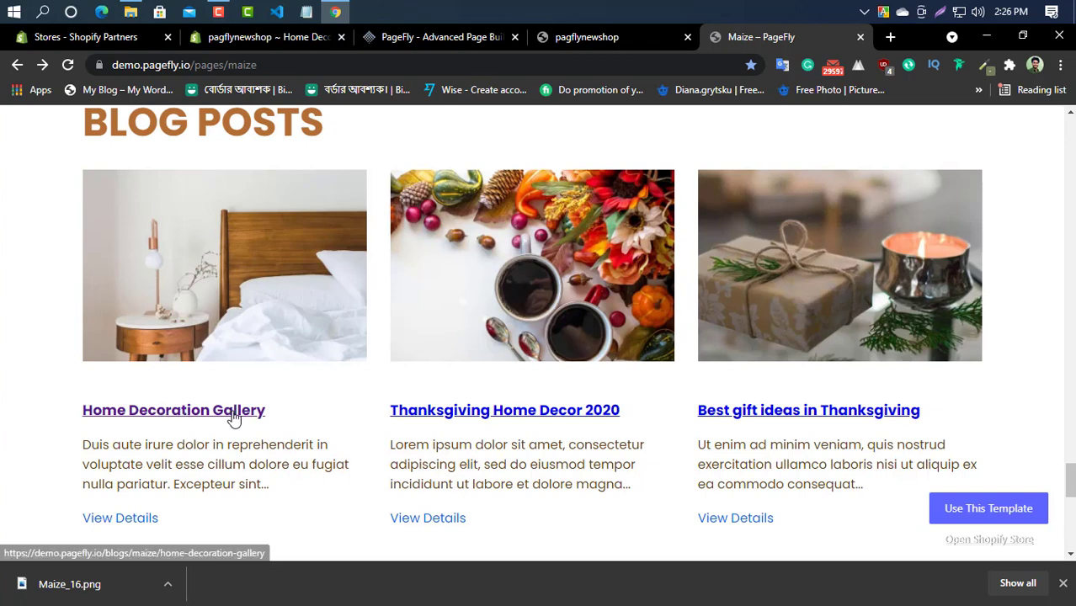
{"action": "left_click", "coordinate": [452, 40]}
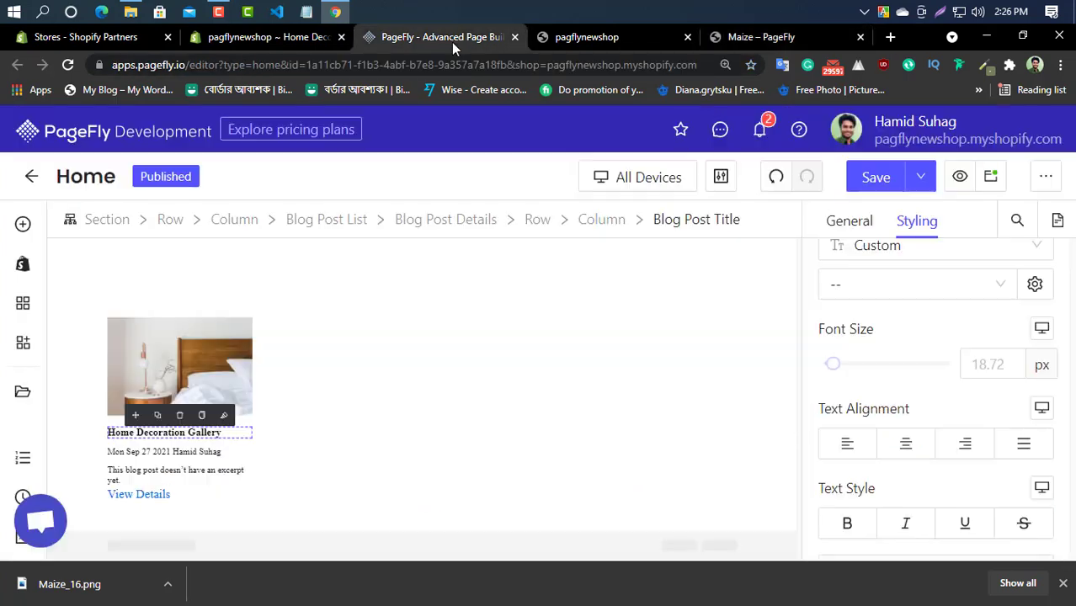
{"action": "scroll", "coordinate": [949, 368], "scroll_direction": "up", "scroll_amount": 5}
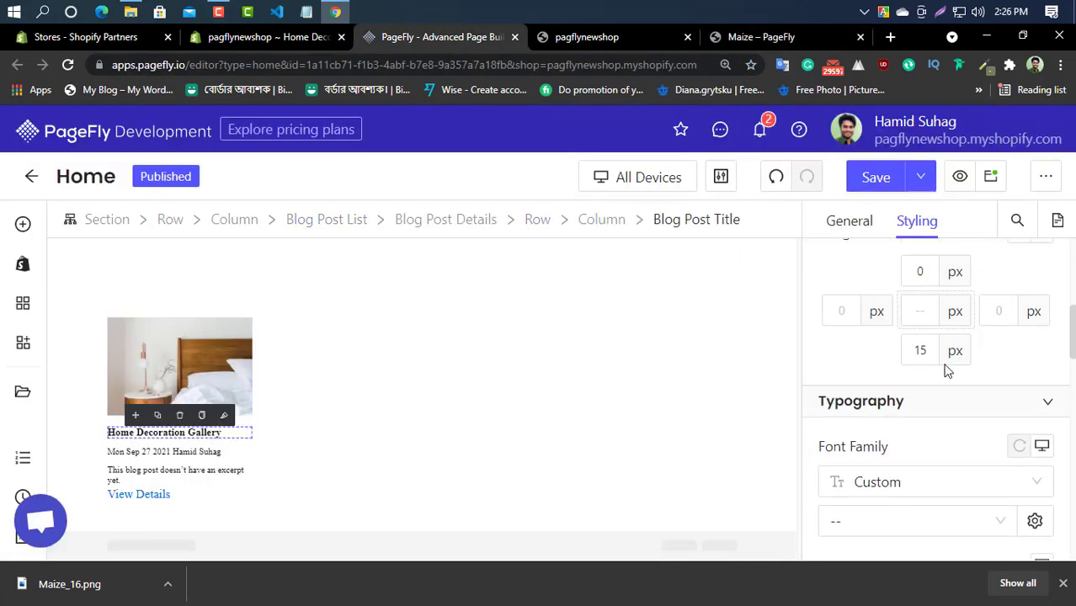
{"action": "scroll", "coordinate": [919, 364], "scroll_direction": "up", "scroll_amount": 2}
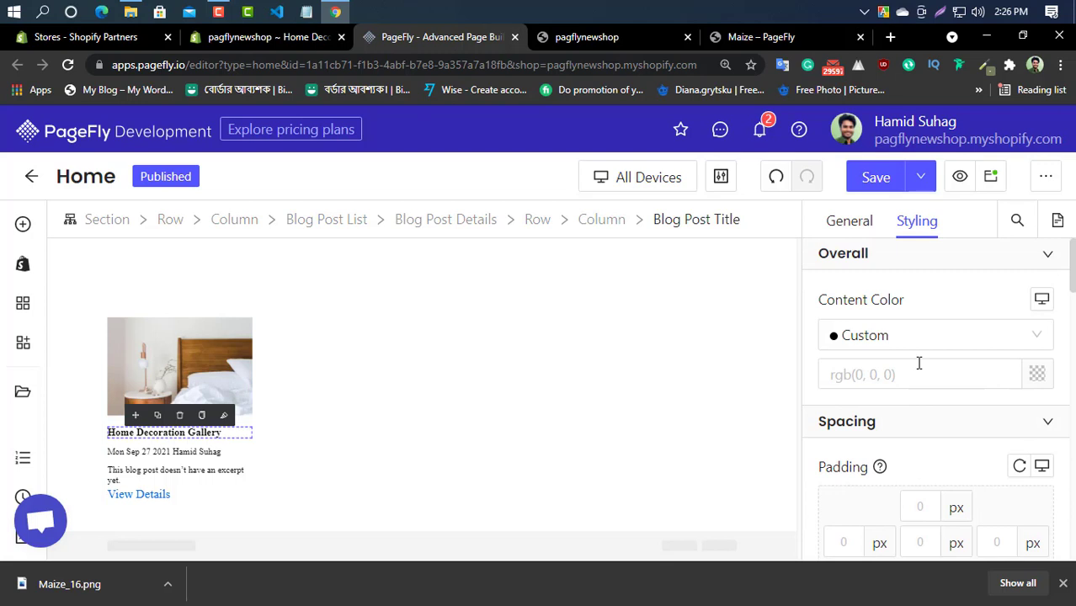
{"action": "left_click", "coordinate": [1037, 374]}
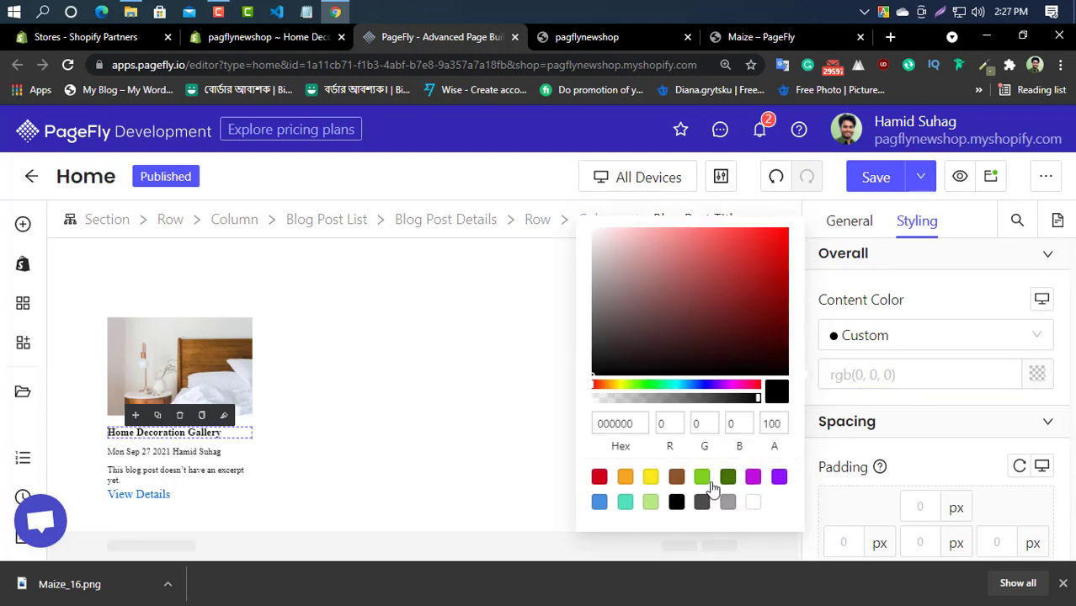
{"action": "left_click", "coordinate": [599, 502]}
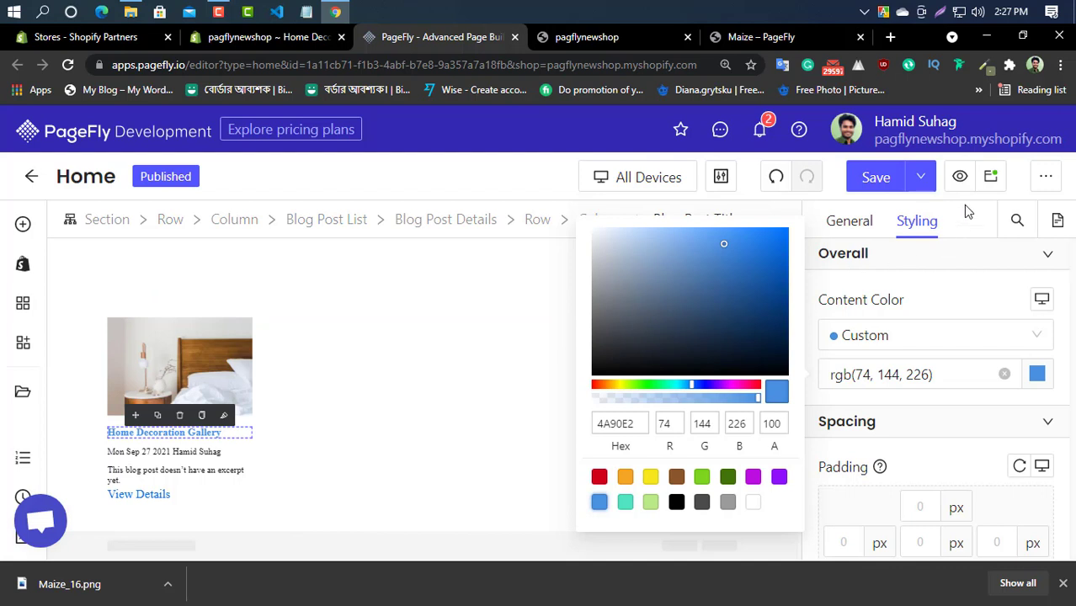
{"action": "left_click", "coordinate": [357, 412]}
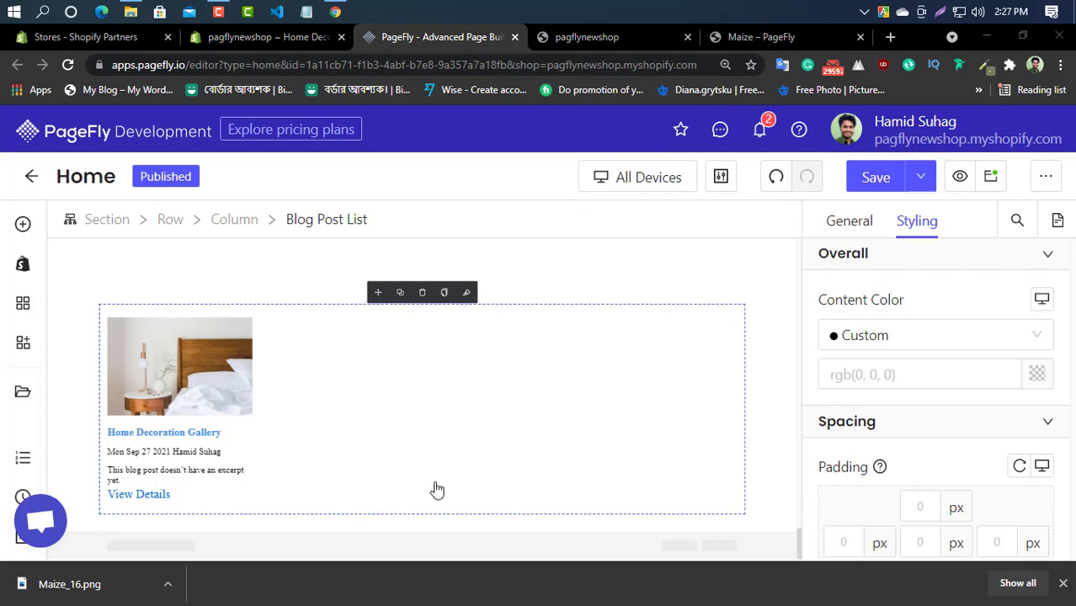
Open the Thanksgiving Home Decor 2020 post in the Maize demo and download its image as Maize_14.png
{"action": "left_click", "coordinate": [770, 39]}
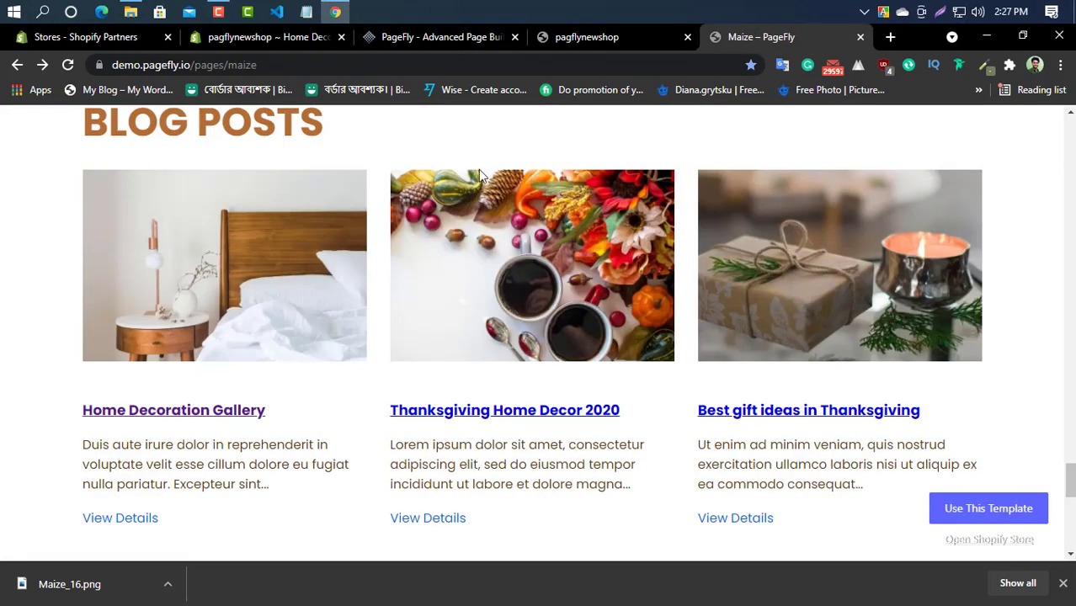
{"action": "right_click", "coordinate": [494, 239]}
{"action": "left_click", "coordinate": [453, 287]}
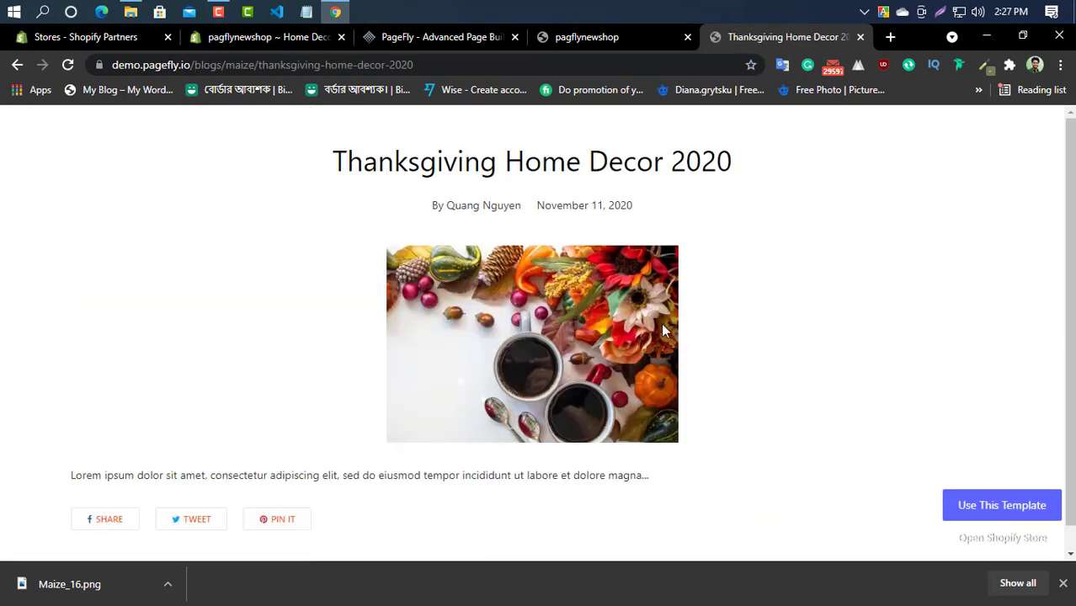
{"action": "right_click", "coordinate": [500, 311]}
{"action": "left_click", "coordinate": [543, 344]}
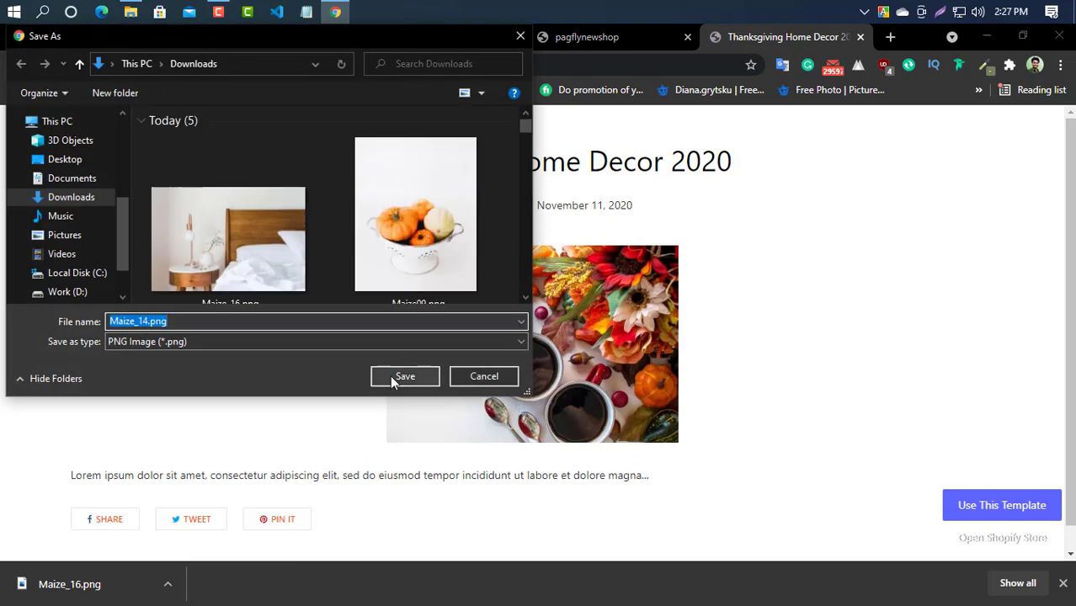
{"action": "left_click", "coordinate": [391, 376]}
Copy the title Thanksgiving Home Decor 2020 from the demo post and switch to the store's Shopify admin blog post page
{"action": "left_click_drag", "start_coordinate": [755, 169], "coordinate": [283, 169]}
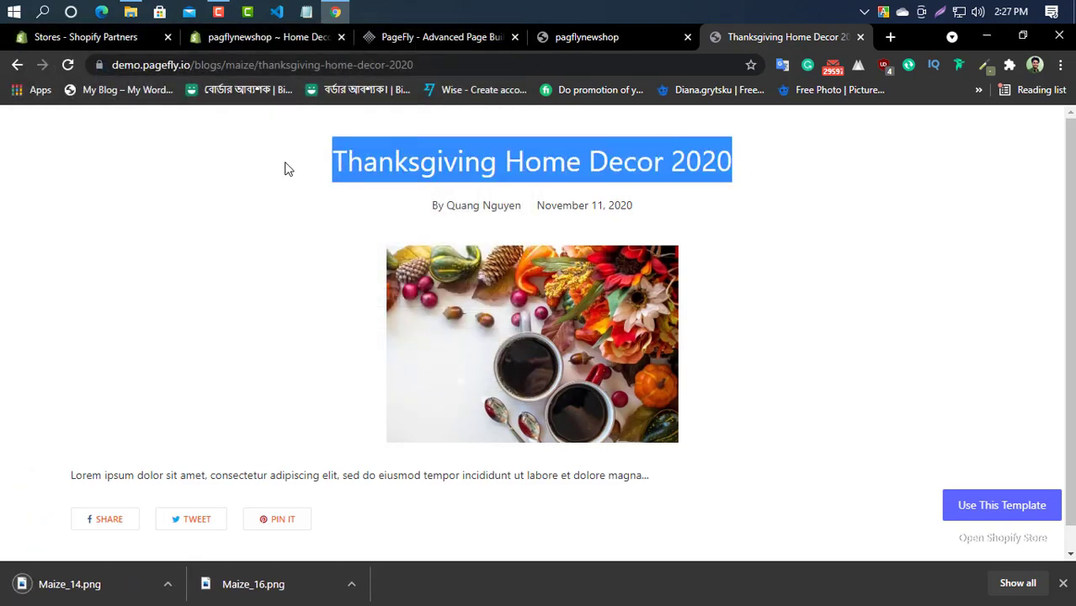
{"action": "right_click", "coordinate": [354, 153]}
{"action": "left_click", "coordinate": [405, 166]}
{"action": "left_click", "coordinate": [419, 42]}
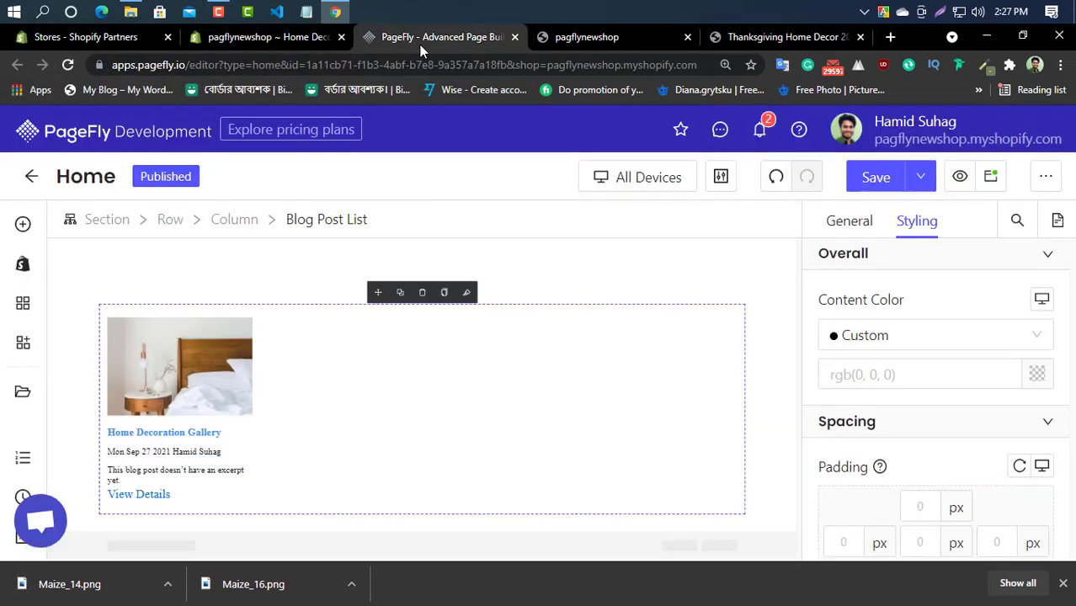
{"action": "left_click", "coordinate": [217, 38]}
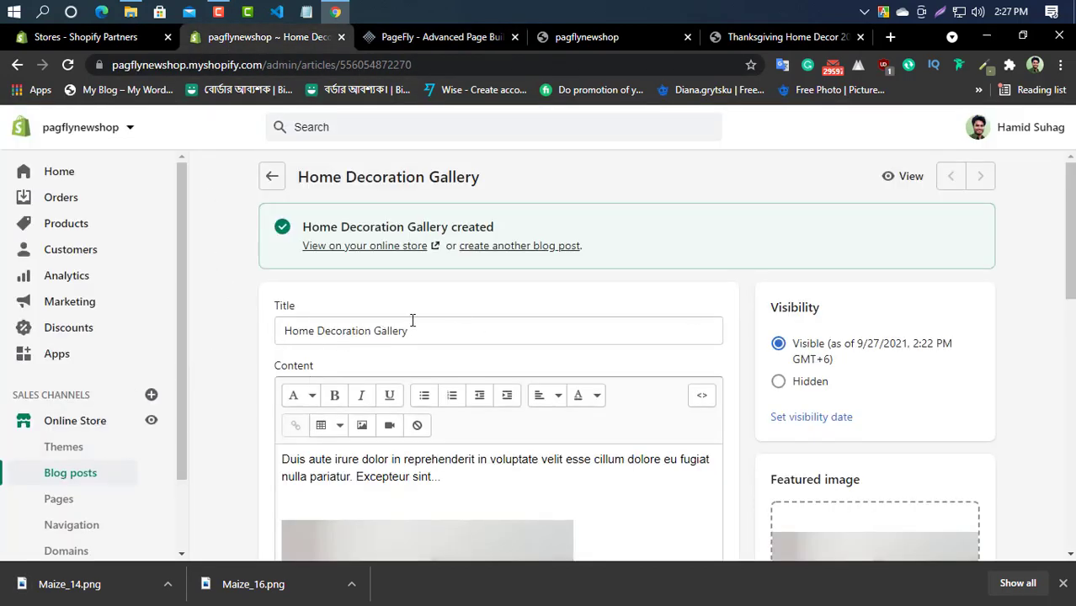
Create another blog post with the copied title Thanksgiving Home Decor 2020
{"action": "left_click", "coordinate": [526, 248]}
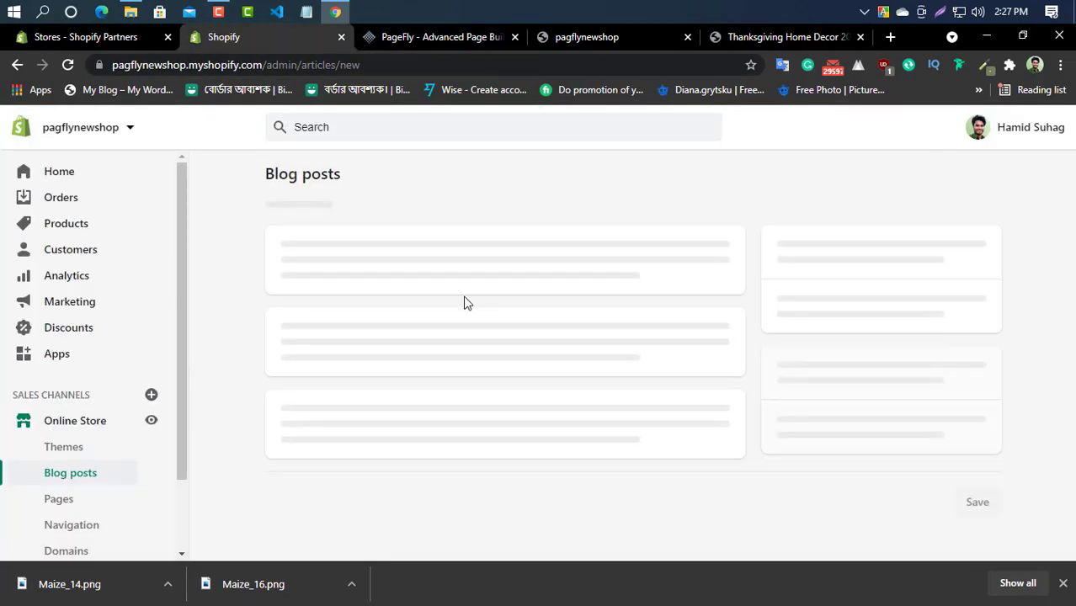
{"action": "left_click", "coordinate": [396, 267]}
{"action": "key", "text": "ctrl+v"}
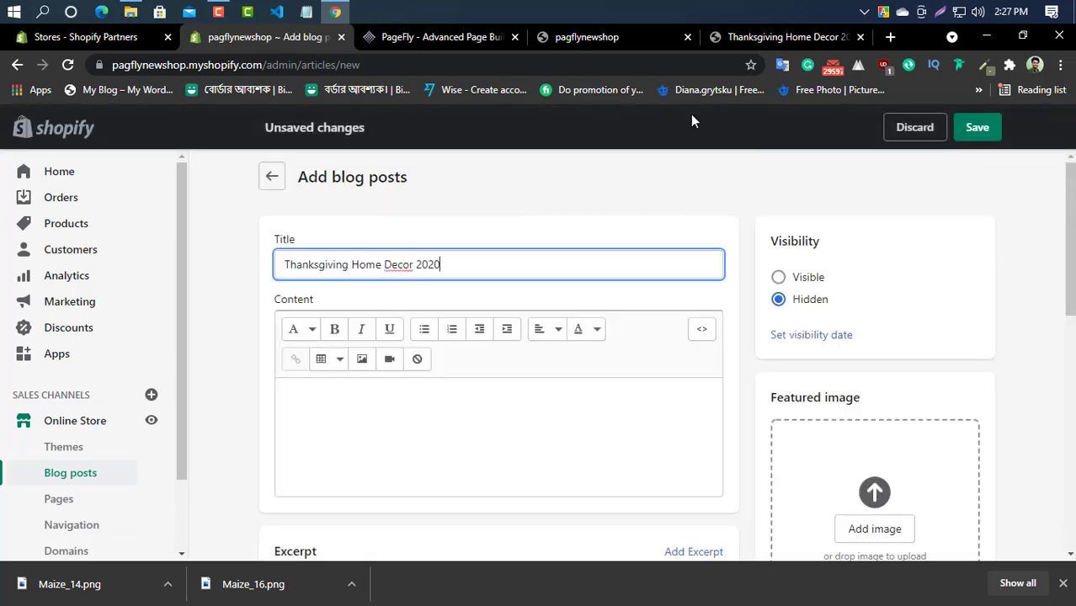
Copy the Lorem ipsum paragraph from the Thanksgiving Home Decor 2020 demo post into the new blog post's content
{"action": "left_click", "coordinate": [775, 37]}
{"action": "left_click_drag", "start_coordinate": [662, 469], "coordinate": [91, 471]}
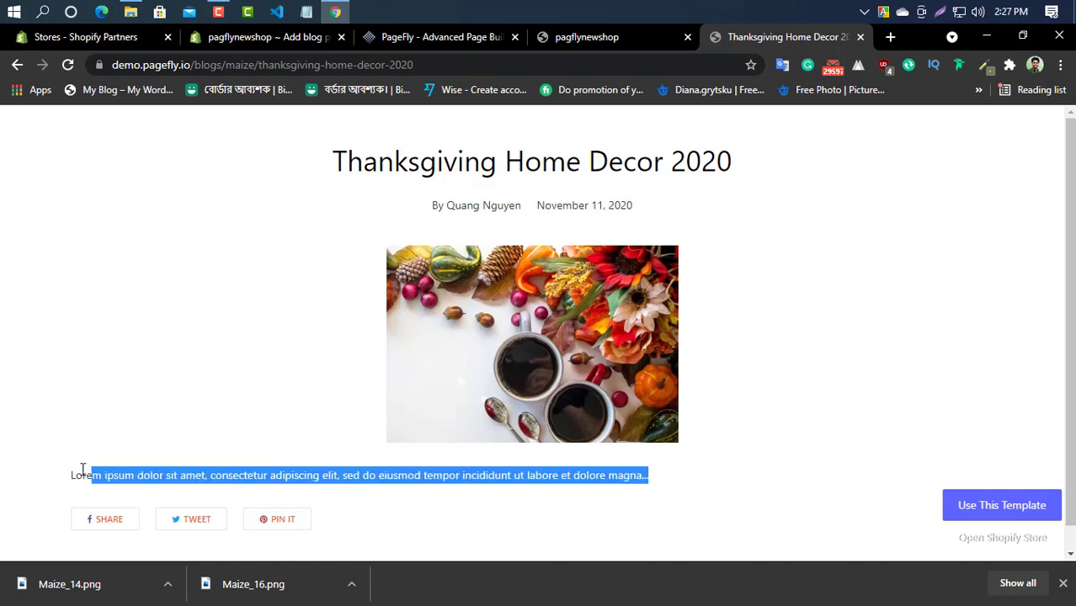
{"action": "right_click", "coordinate": [124, 477]}
{"action": "left_click", "coordinate": [180, 327]}
{"action": "left_click", "coordinate": [300, 43]}
{"action": "left_click", "coordinate": [372, 394]}
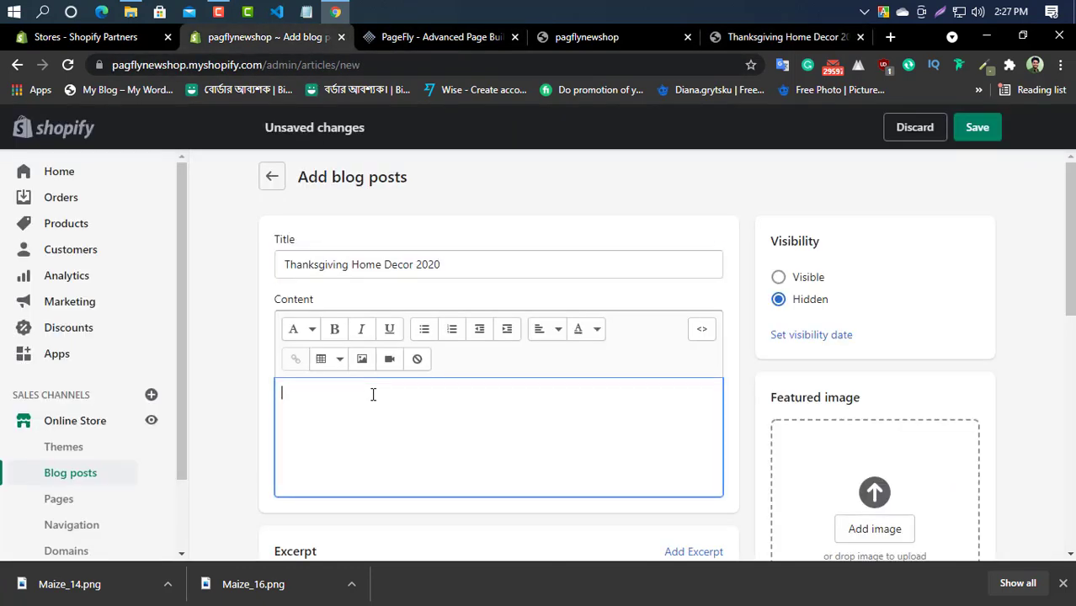
{"action": "key", "text": "ctrl+v"}
Add Maize_14.png as the post's featured image and save the post with its visibility set to Visible
{"action": "scroll", "coordinate": [824, 495], "scroll_direction": "down", "scroll_amount": 3}
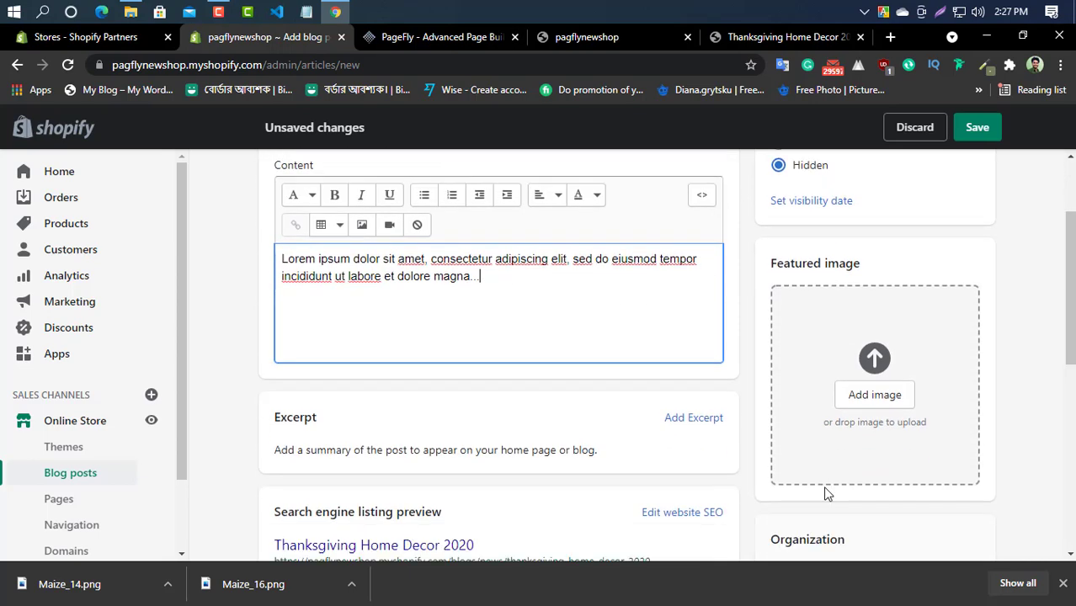
{"action": "left_click", "coordinate": [884, 376]}
{"action": "left_click", "coordinate": [273, 301]}
{"action": "left_click", "coordinate": [404, 375]}
{"action": "scroll", "coordinate": [550, 373], "scroll_direction": "down", "scroll_amount": 4}
{"action": "scroll", "coordinate": [551, 373], "scroll_direction": "up", "scroll_amount": 5}
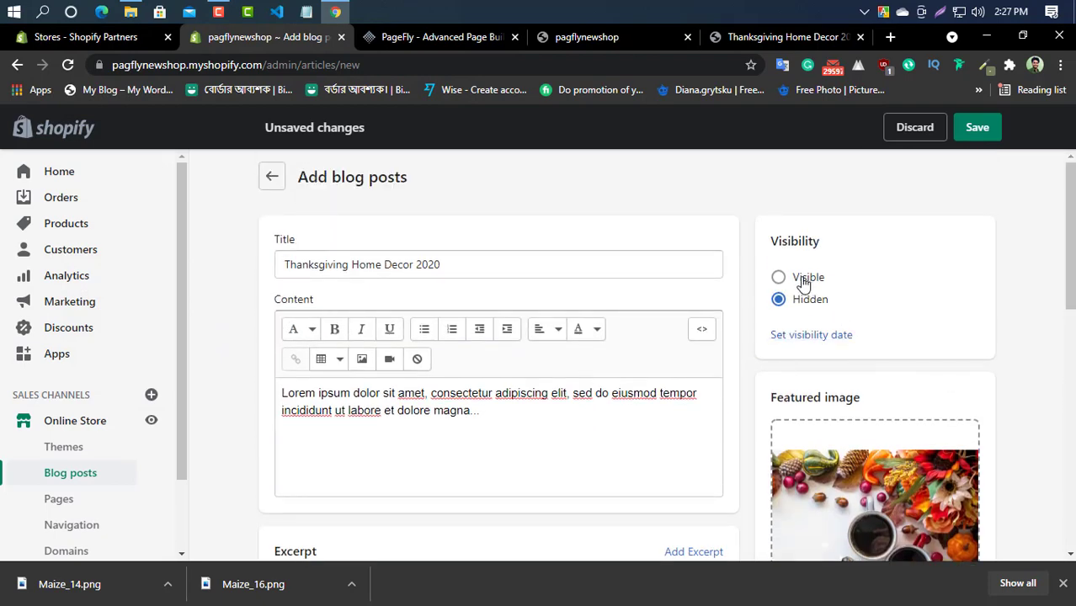
{"action": "left_click", "coordinate": [802, 283]}
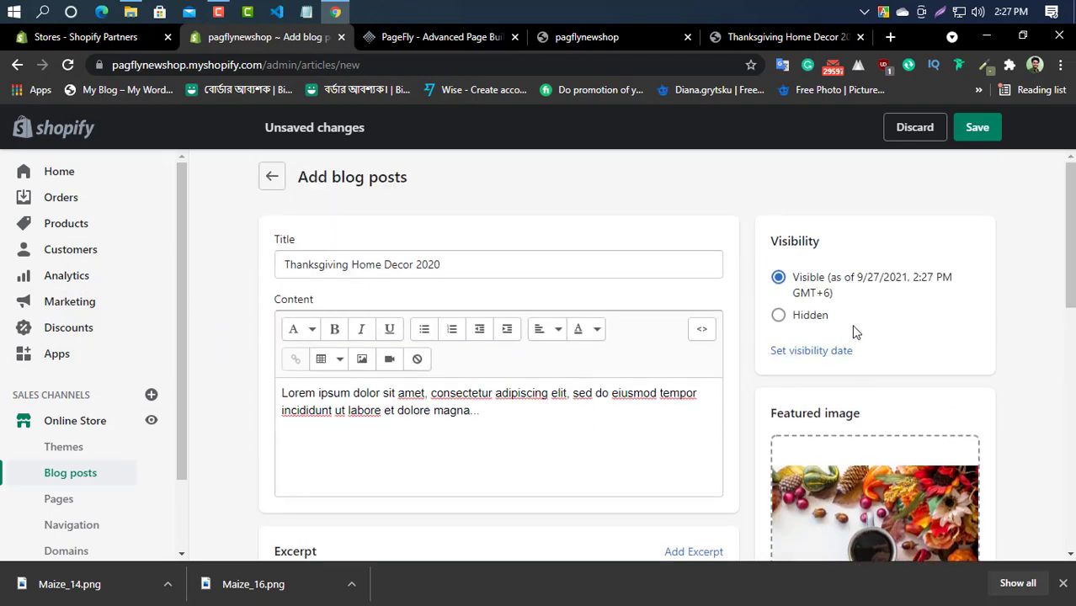
{"action": "left_click", "coordinate": [975, 130]}
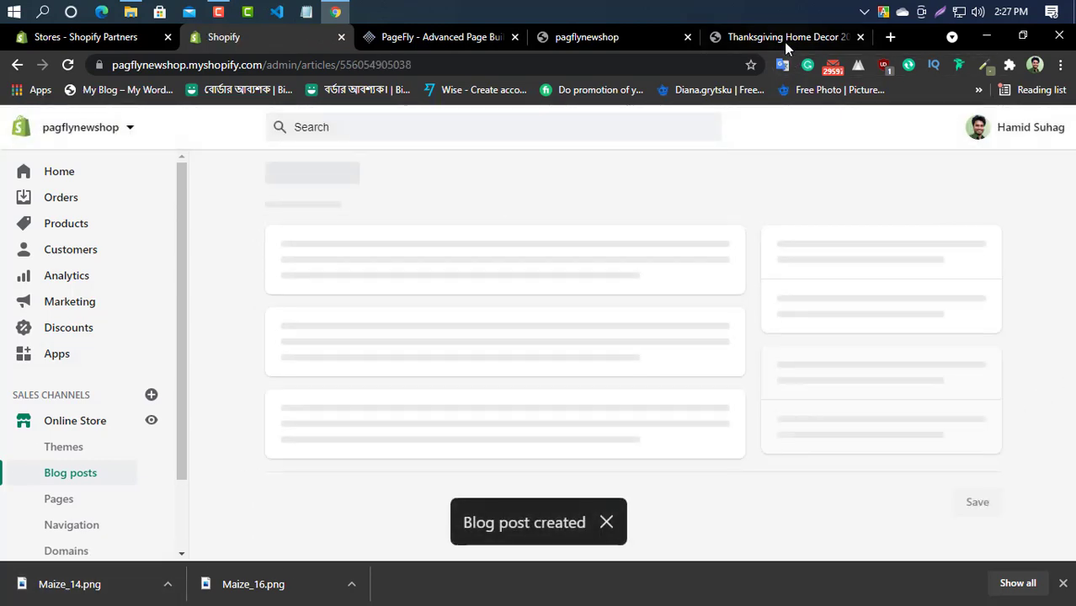
Open the Best gift ideas in Thanksgiving post in the Maize demo and download its image as Maize_15.png
{"action": "left_click", "coordinate": [787, 42]}
{"action": "left_click", "coordinate": [17, 69]}
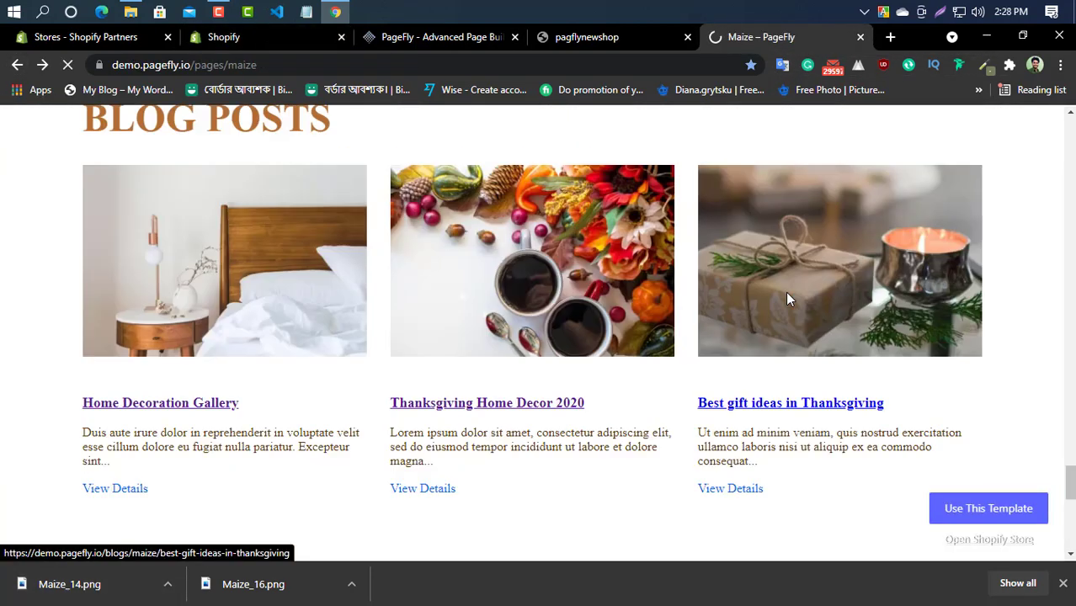
{"action": "right_click", "coordinate": [821, 267]}
{"action": "left_click", "coordinate": [787, 272]}
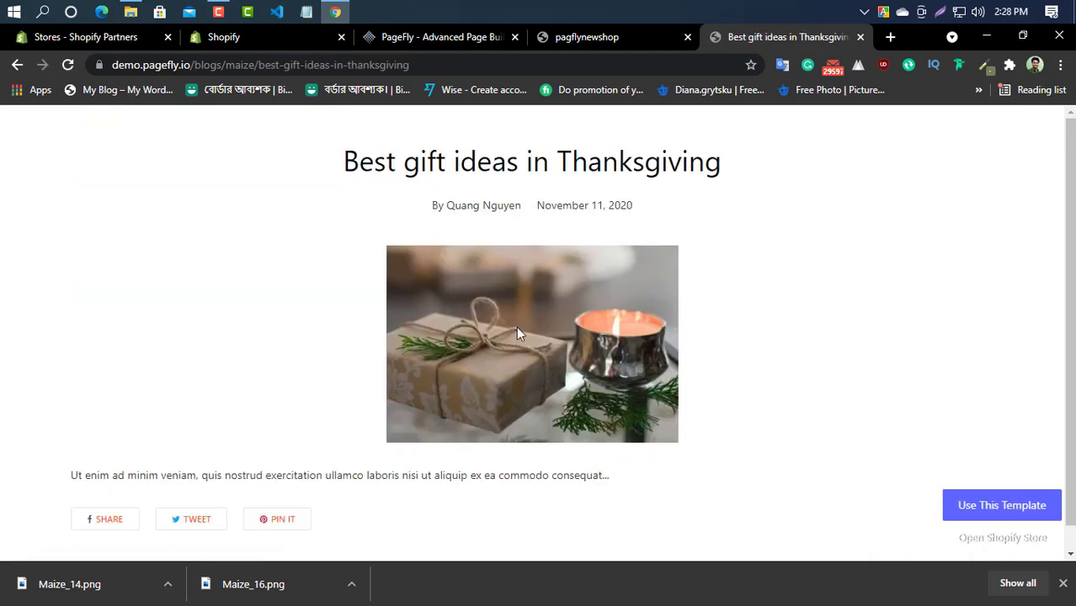
{"action": "right_click", "coordinate": [512, 314]}
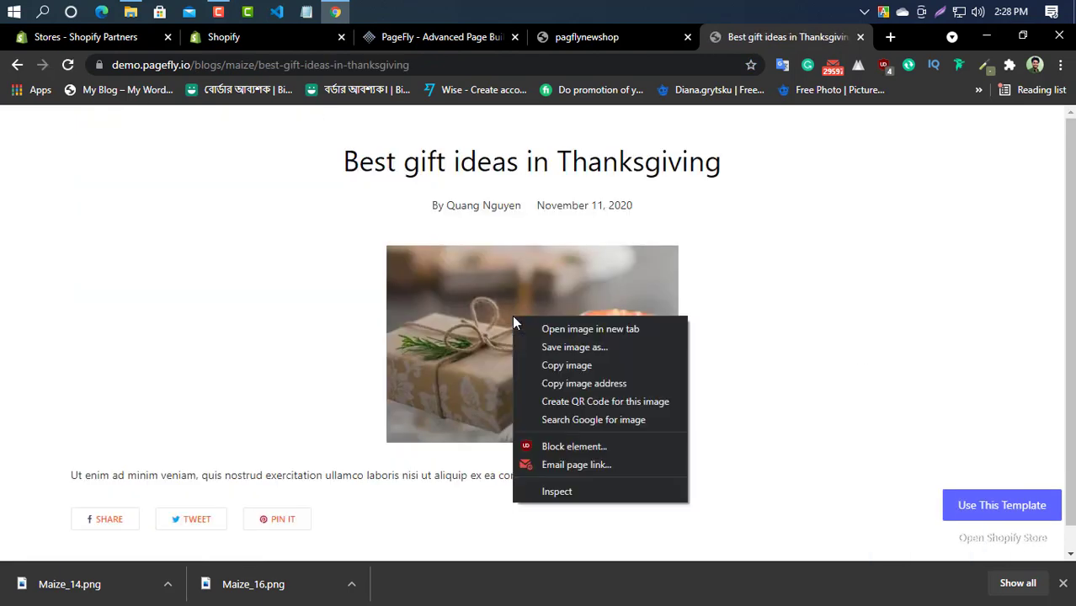
{"action": "left_click", "coordinate": [557, 342]}
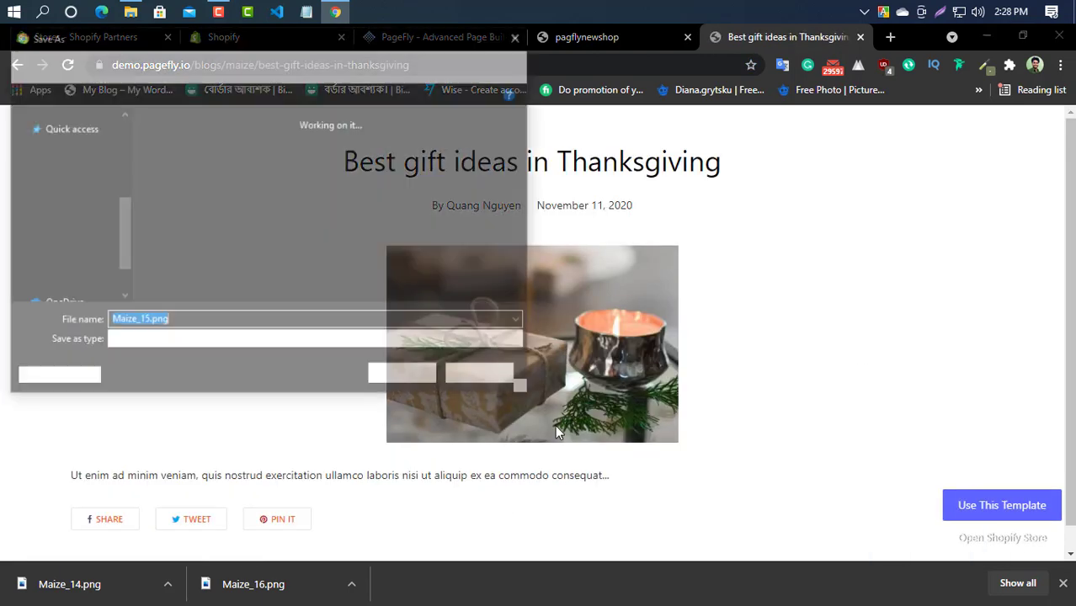
{"action": "left_click", "coordinate": [403, 371]}
Copy the title Best gift ideas in Thanksgiving from the demo and use it as the title of another new blog post
{"action": "left_click_drag", "start_coordinate": [344, 163], "coordinate": [718, 184]}
{"action": "right_click", "coordinate": [717, 185]}
{"action": "left_click", "coordinate": [715, 188]}
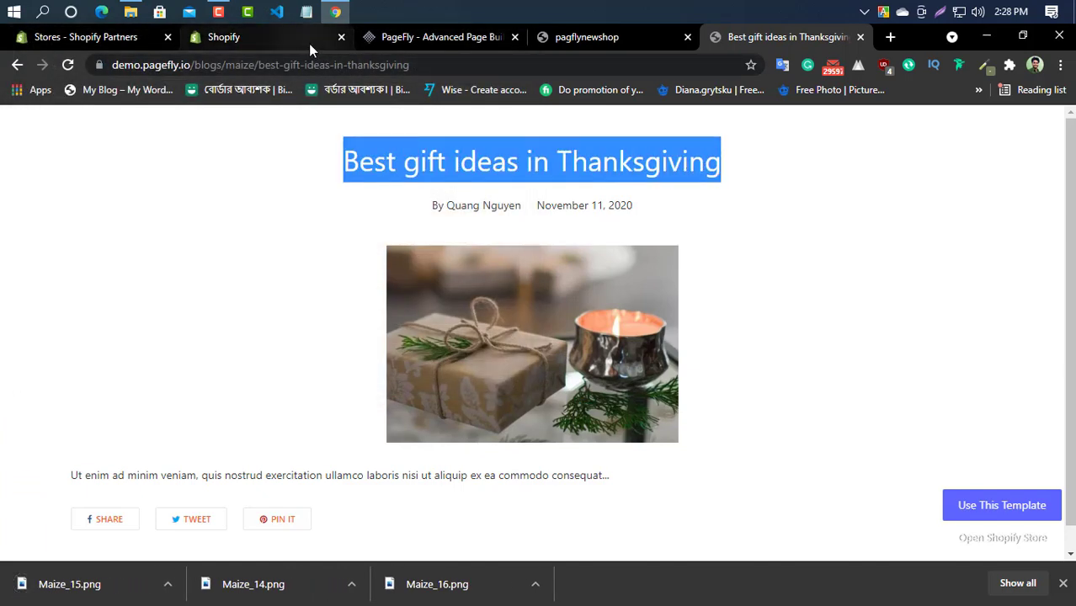
{"action": "left_click", "coordinate": [421, 37]}
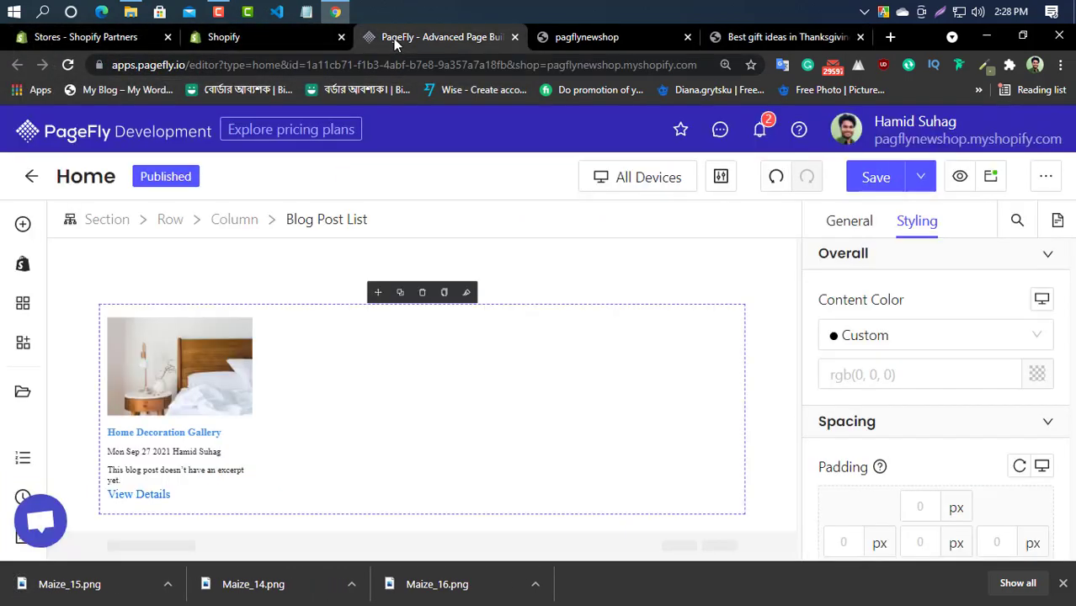
{"action": "left_click", "coordinate": [250, 43]}
{"action": "left_click", "coordinate": [541, 246]}
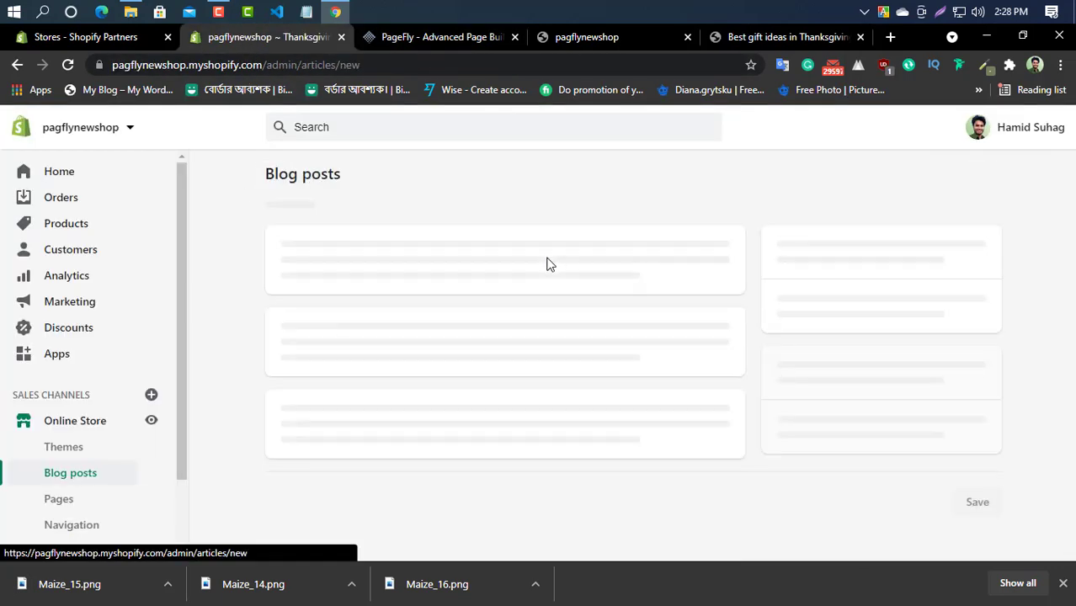
{"action": "left_click", "coordinate": [407, 255]}
{"action": "key", "text": "ctrl+v"}
Copy the Ut enim ad minim veniam paragraph from the demo post into the new blog post's content
{"action": "left_click", "coordinate": [798, 39]}
{"action": "left_click_drag", "start_coordinate": [575, 481], "coordinate": [464, 478]}
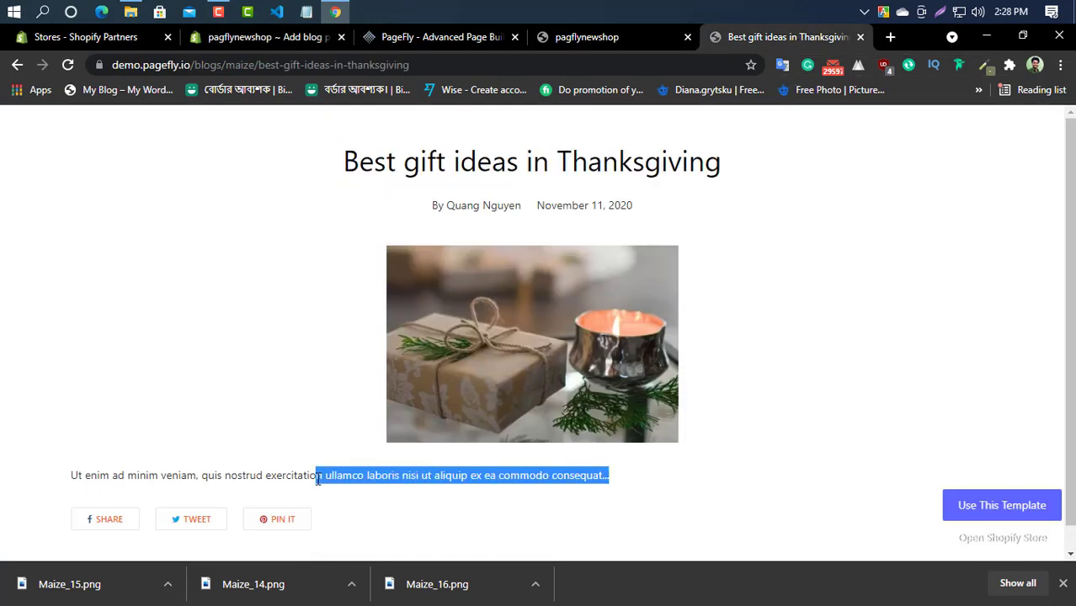
{"action": "triple_click", "coordinate": [67, 488]}
{"action": "right_click", "coordinate": [119, 477]}
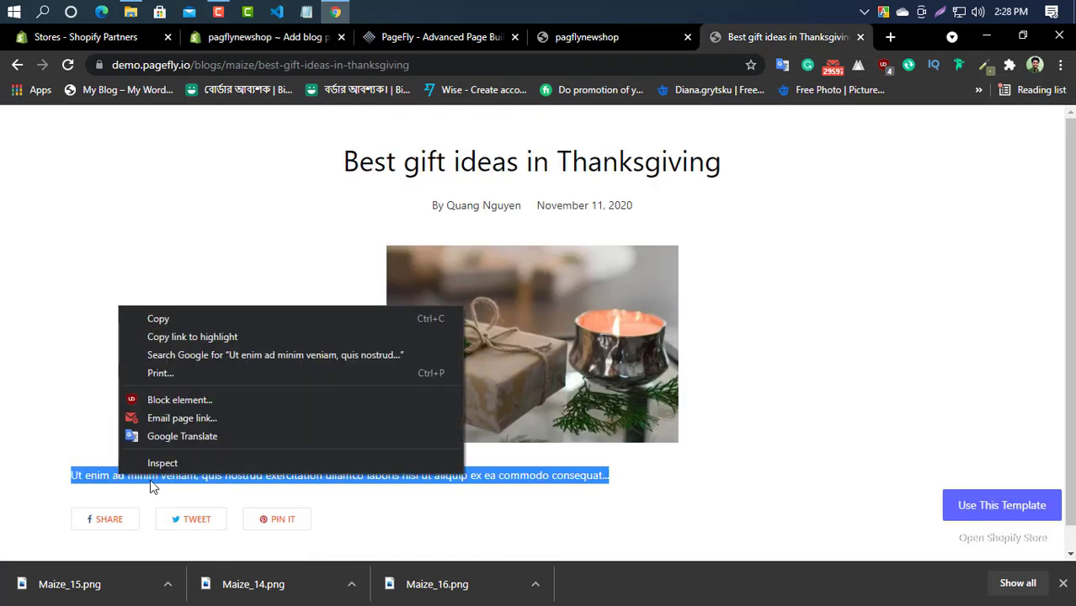
{"action": "left_click", "coordinate": [167, 316]}
{"action": "left_click", "coordinate": [428, 38]}
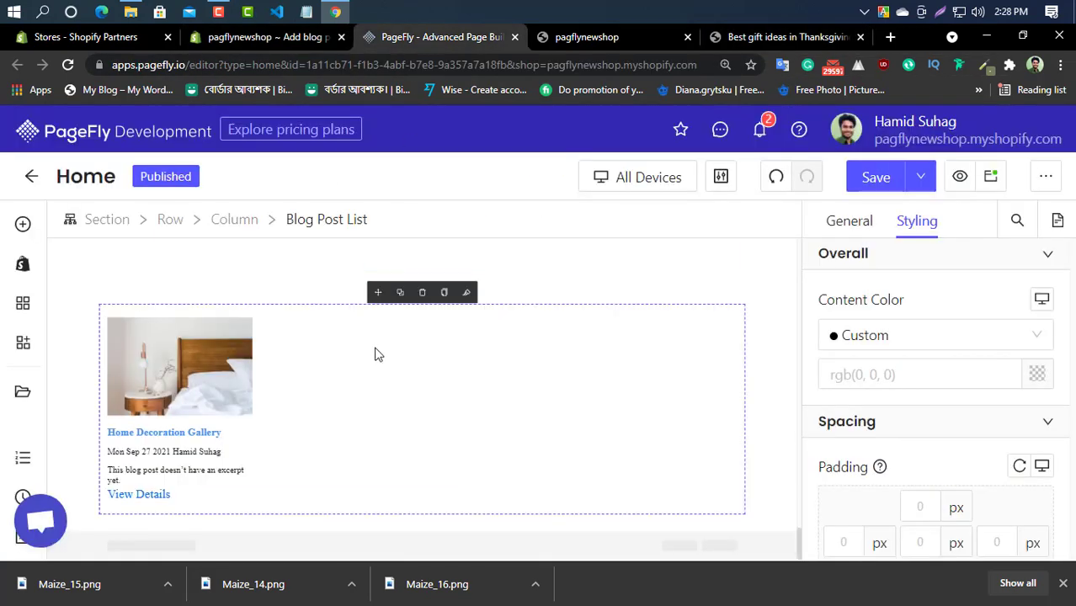
{"action": "left_click", "coordinate": [295, 40]}
{"action": "left_click", "coordinate": [441, 408]}
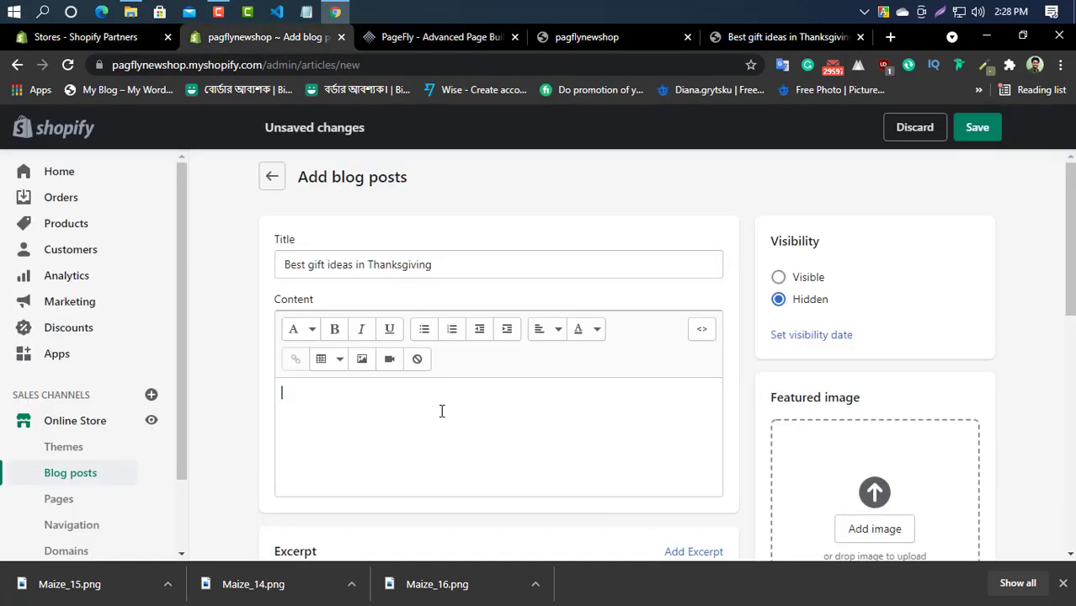
{"action": "key", "text": "ctrl+v"}
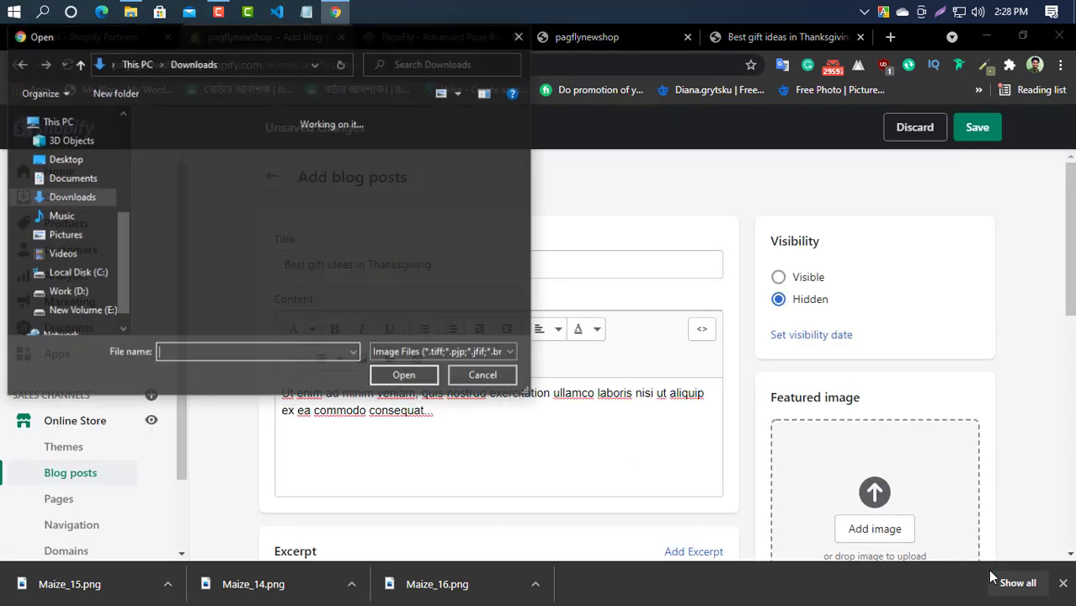
Add Maize_15.png as the featured image of the gift ideas post and save the post as visible
{"action": "left_click", "coordinate": [253, 260]}
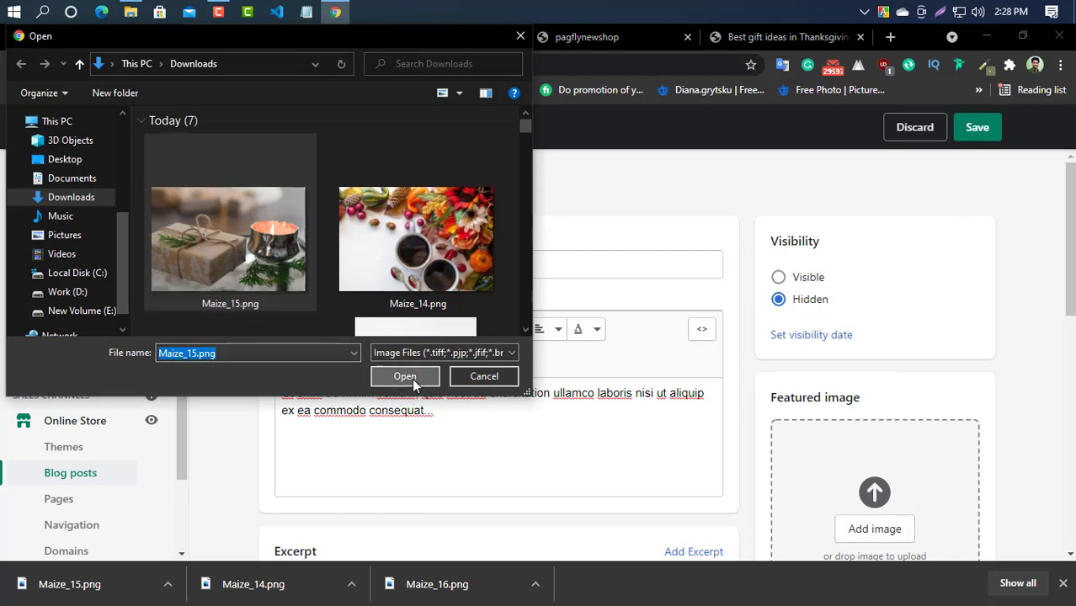
{"action": "left_click", "coordinate": [405, 376]}
{"action": "left_click", "coordinate": [779, 278]}
{"action": "left_click", "coordinate": [969, 127]}
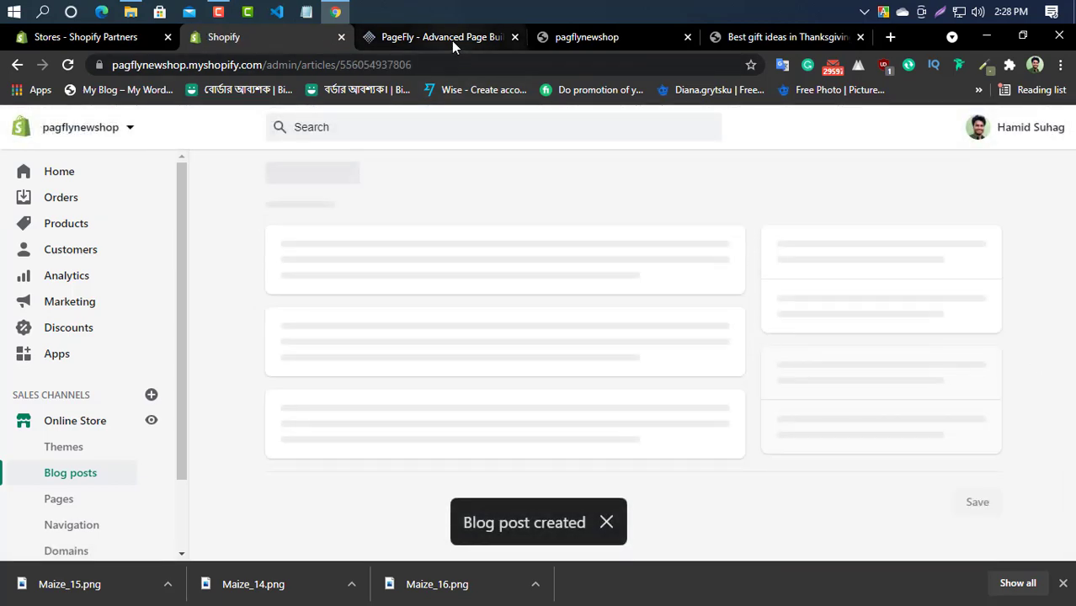
Switch to the PageFly editor, then save and publish the Home page
{"action": "left_click", "coordinate": [451, 39]}
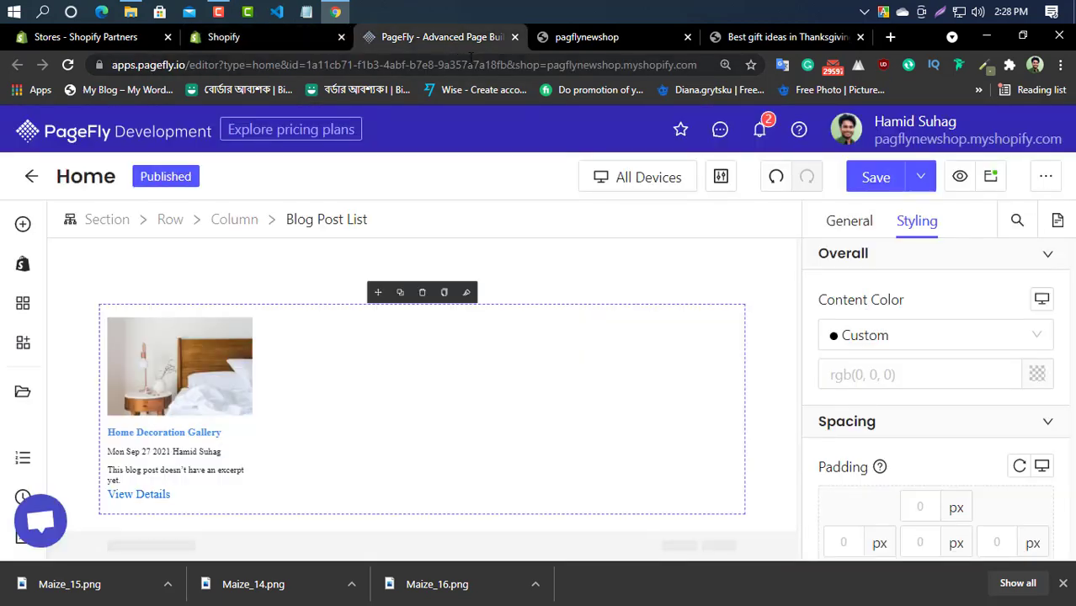
{"action": "left_click", "coordinate": [875, 178]}
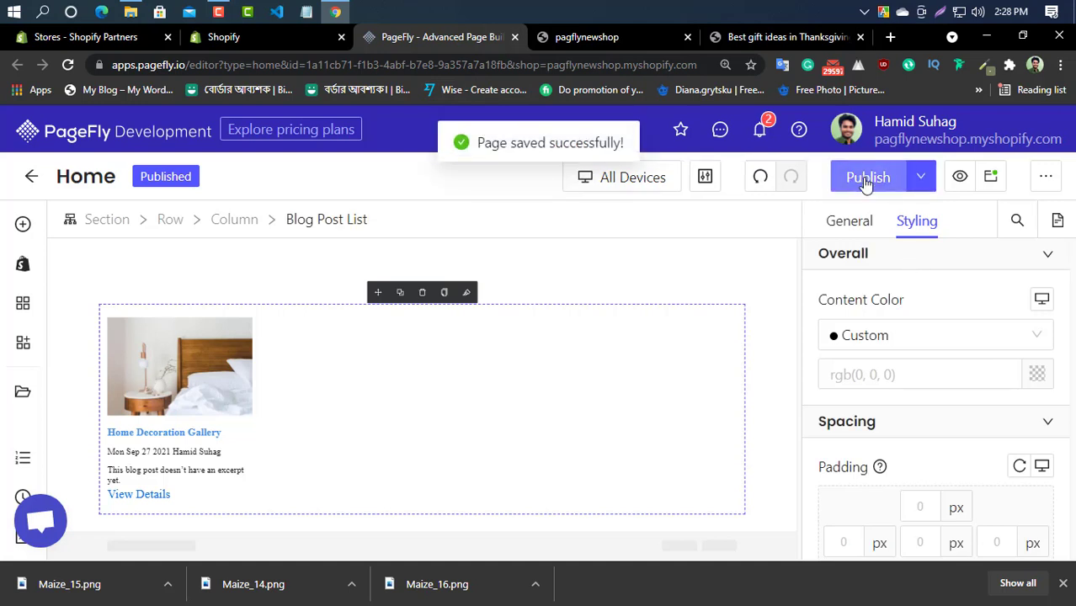
{"action": "left_click", "coordinate": [865, 177]}
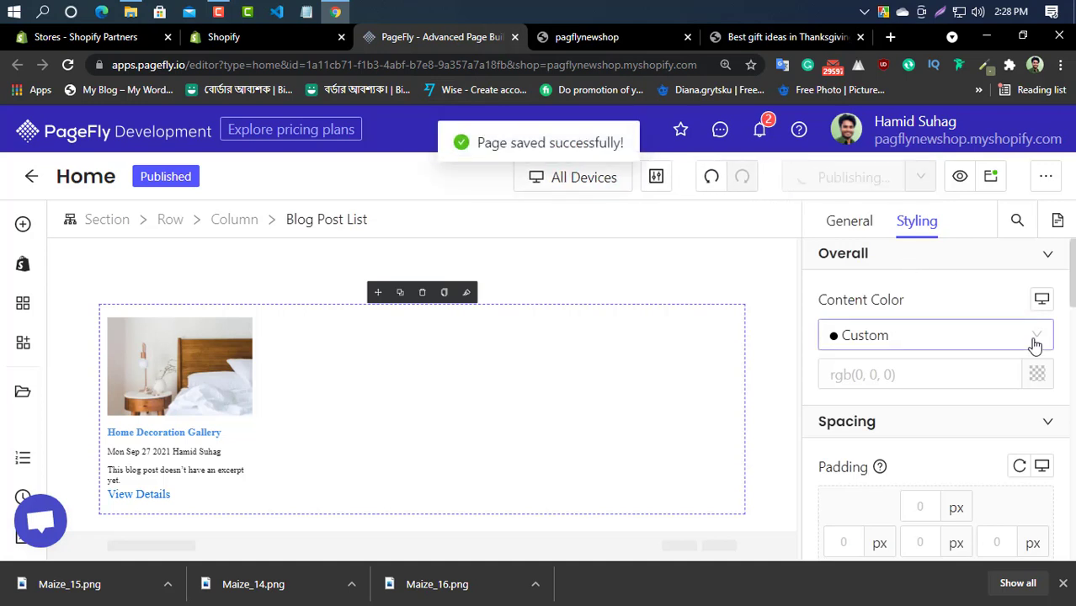
View the live online store from the Shopify admin and examine the Blog Posts section of its home page
{"action": "left_click", "coordinate": [252, 38]}
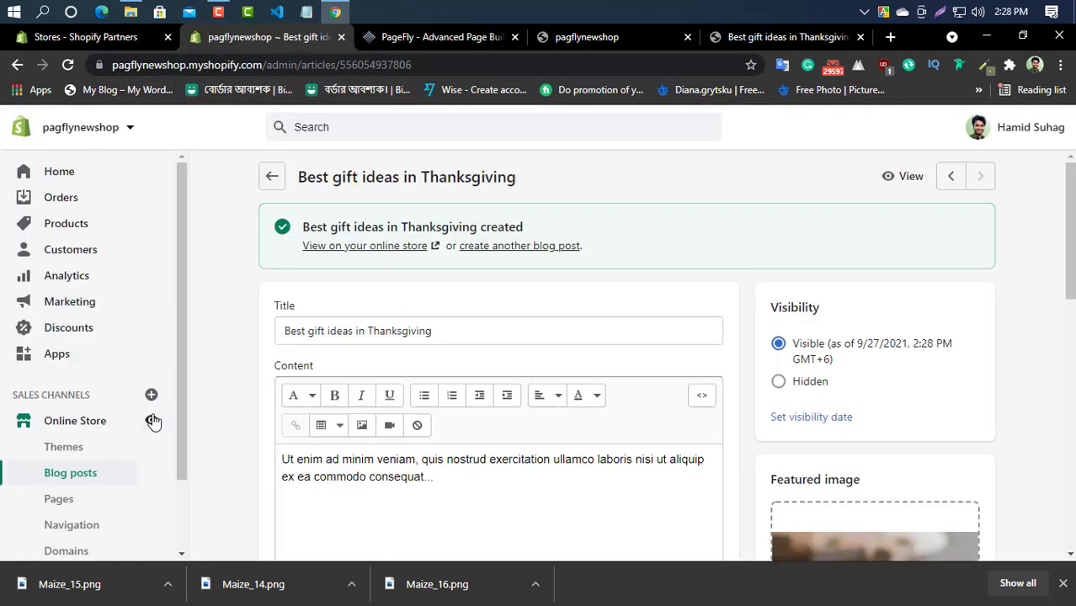
{"action": "left_click", "coordinate": [152, 420]}
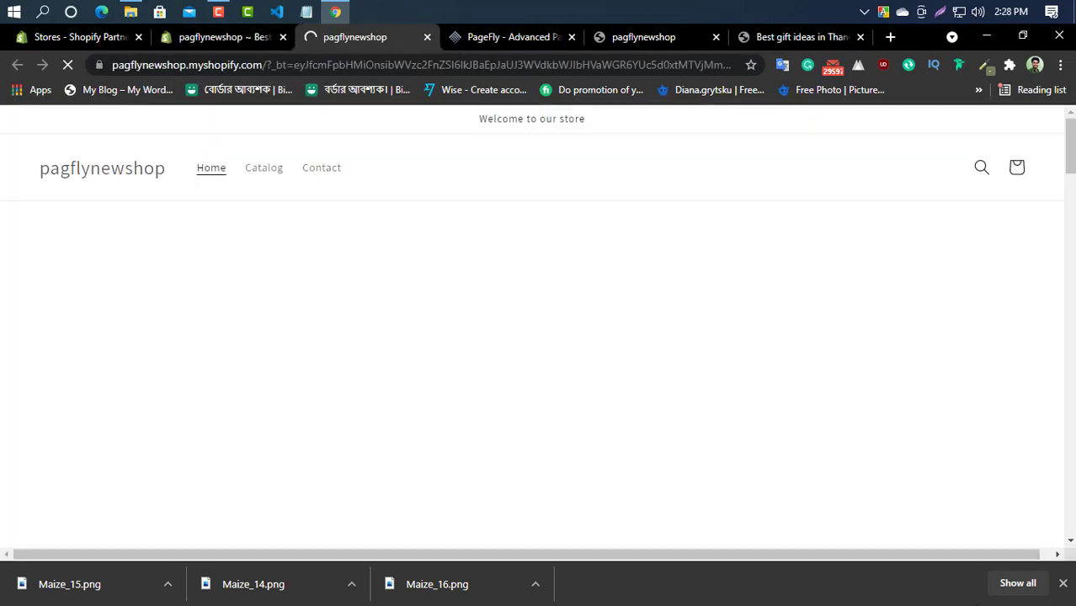
{"action": "left_click", "coordinate": [1063, 583]}
{"action": "scroll", "coordinate": [22, 455], "scroll_direction": "down", "scroll_amount": 6}
{"action": "scroll", "coordinate": [24, 452], "scroll_direction": "down", "scroll_amount": 15}
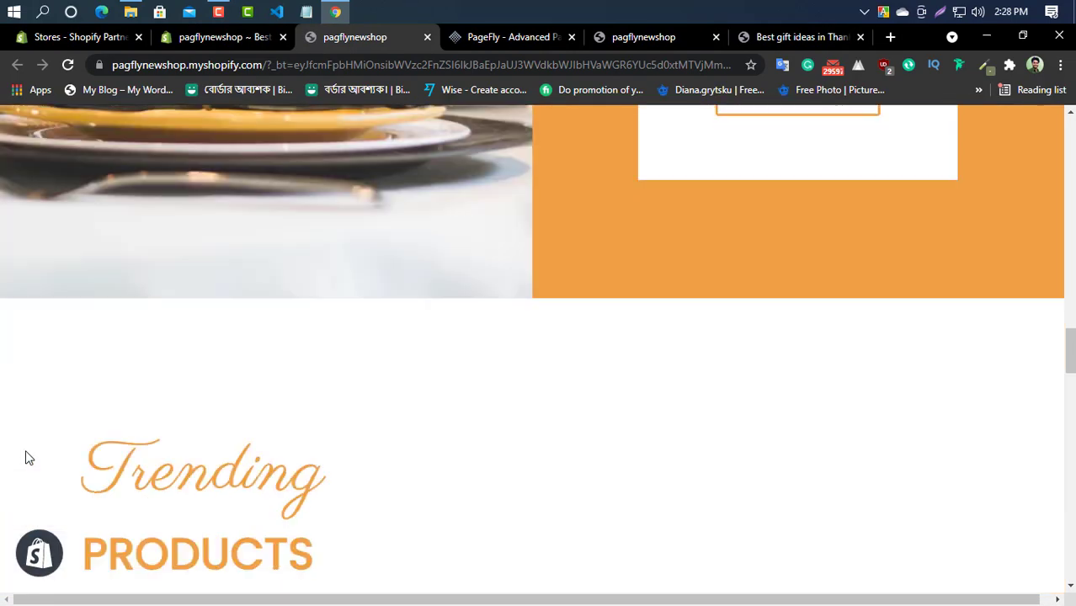
{"action": "scroll", "coordinate": [26, 454], "scroll_direction": "down", "scroll_amount": 10}
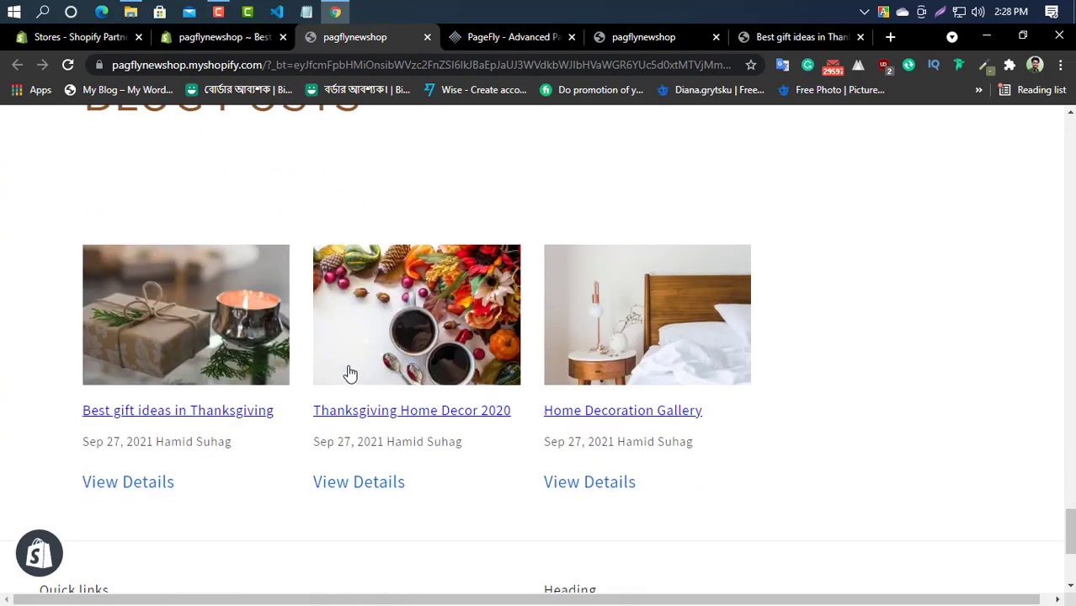
{"action": "scroll", "coordinate": [181, 287], "scroll_direction": "up", "scroll_amount": 2}
{"action": "scroll", "coordinate": [364, 402], "scroll_direction": "up", "scroll_amount": 2}
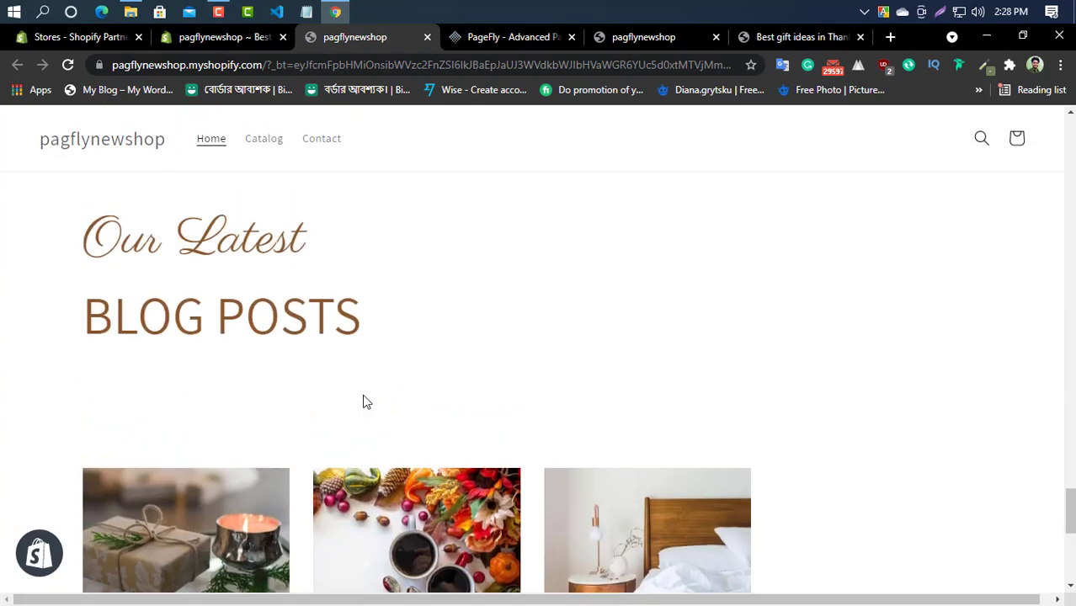
{"action": "scroll", "coordinate": [324, 395], "scroll_direction": "down", "scroll_amount": 3}
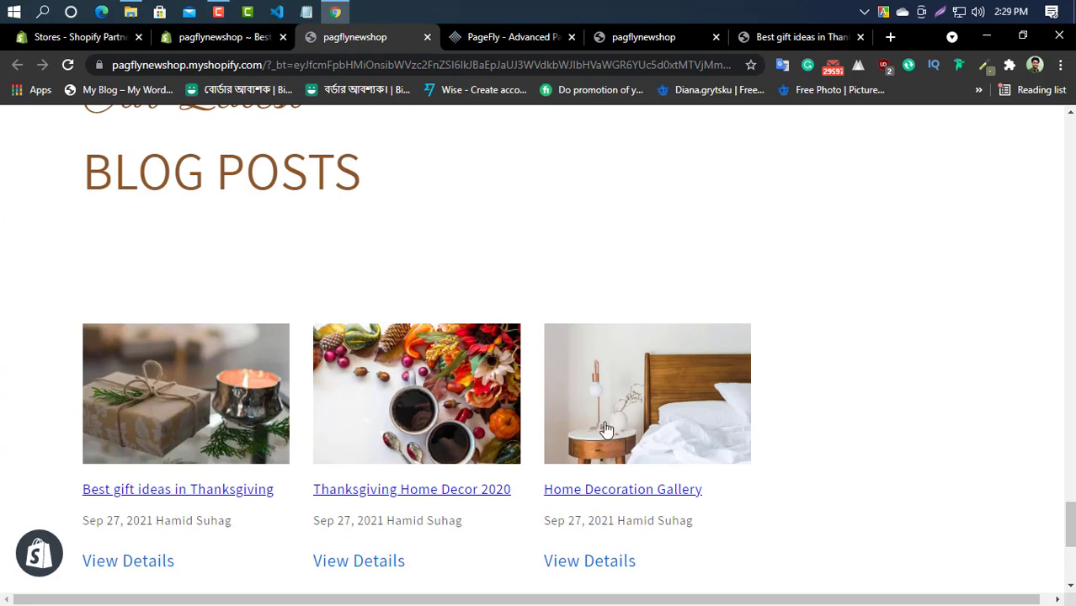
{"action": "scroll", "coordinate": [228, 393], "scroll_direction": "down", "scroll_amount": 3}
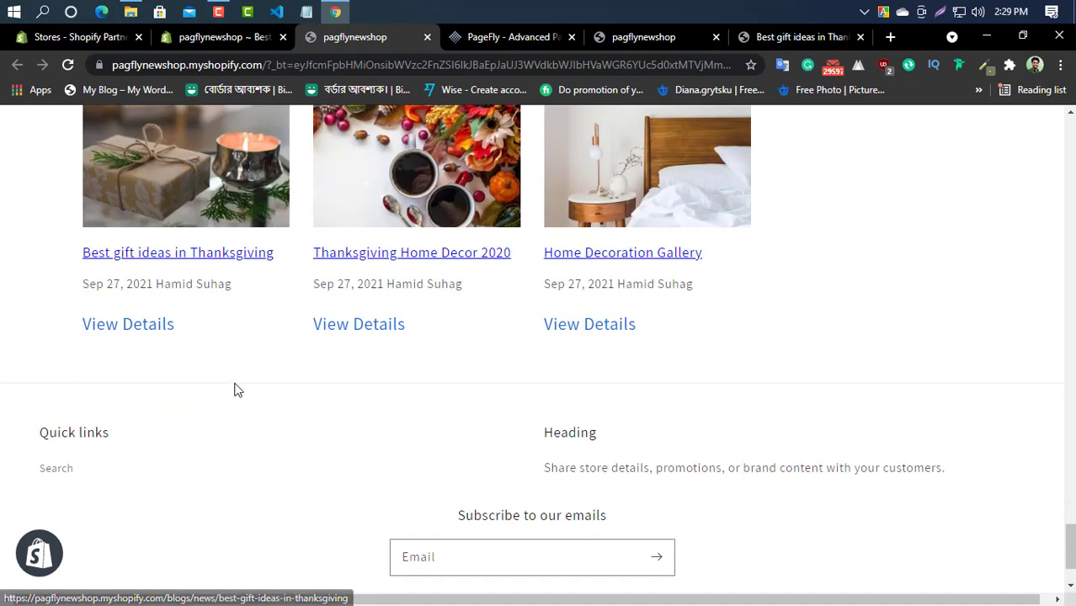
{"action": "scroll", "coordinate": [563, 336], "scroll_direction": "up", "scroll_amount": 3}
Compare the Blog Posts section of the Maize demo page with the one on the store's home page
{"action": "left_click", "coordinate": [806, 37]}
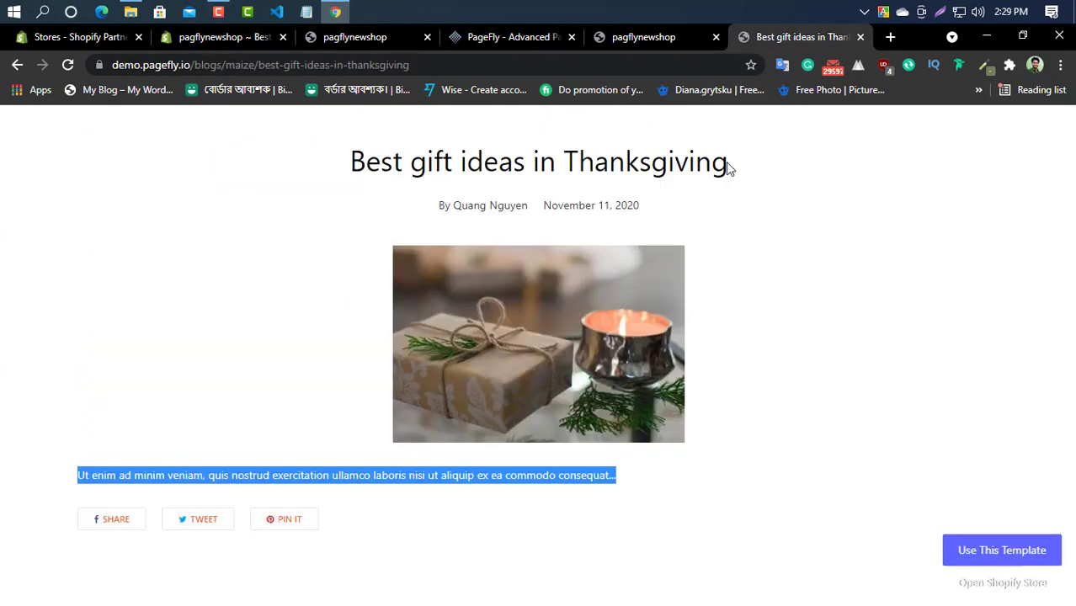
{"action": "left_click", "coordinate": [18, 65]}
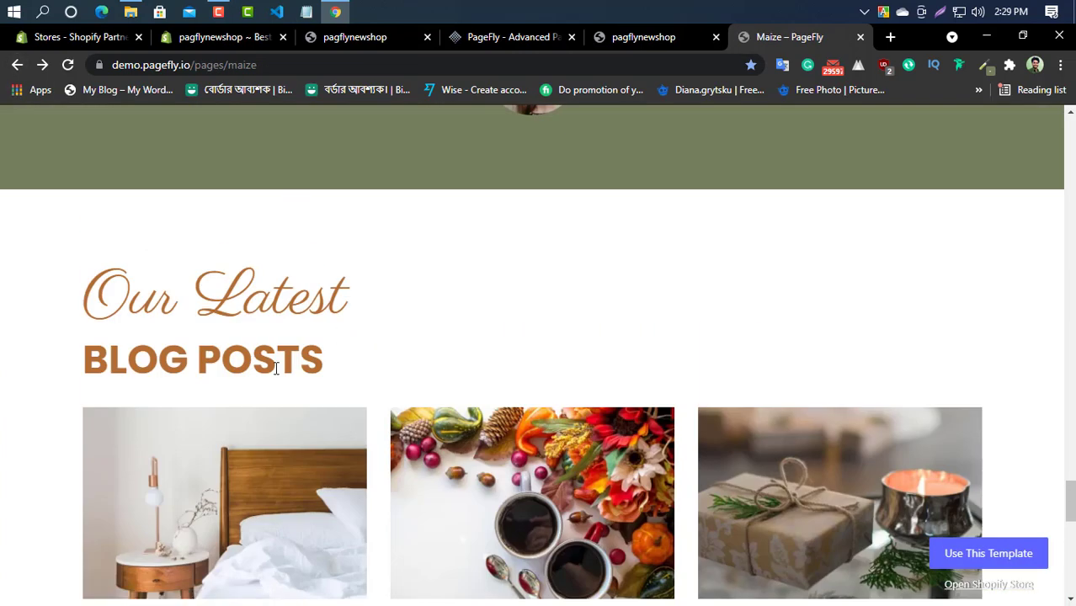
{"action": "left_click", "coordinate": [529, 37]}
{"action": "left_click", "coordinate": [357, 38]}
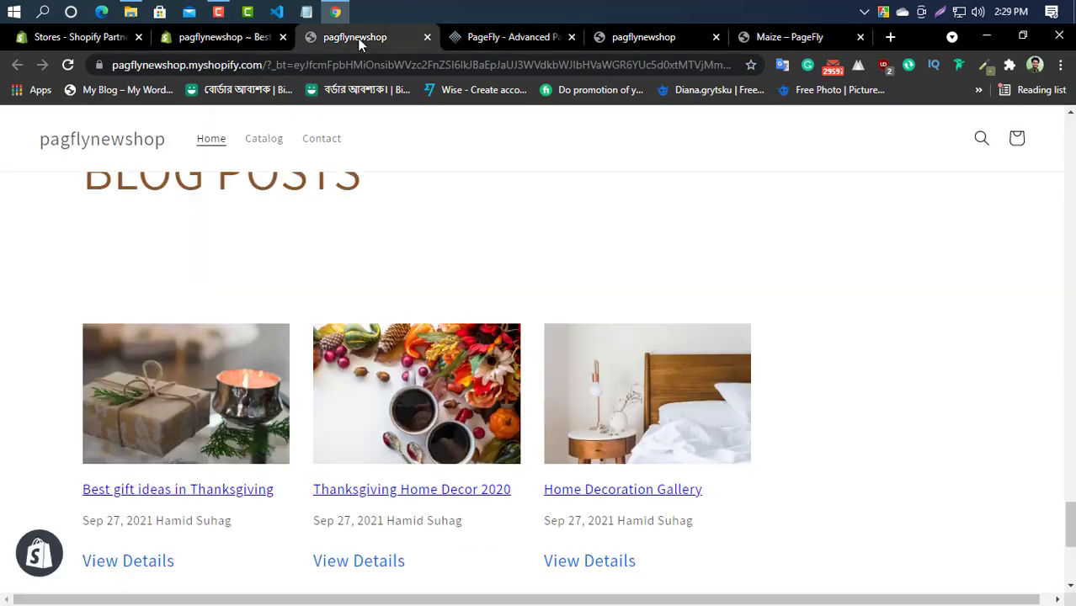
Examine the heading spacing and post cards of the store's blog section against the Maize demo page
{"action": "left_click", "coordinate": [514, 37]}
{"action": "left_click", "coordinate": [762, 37]}
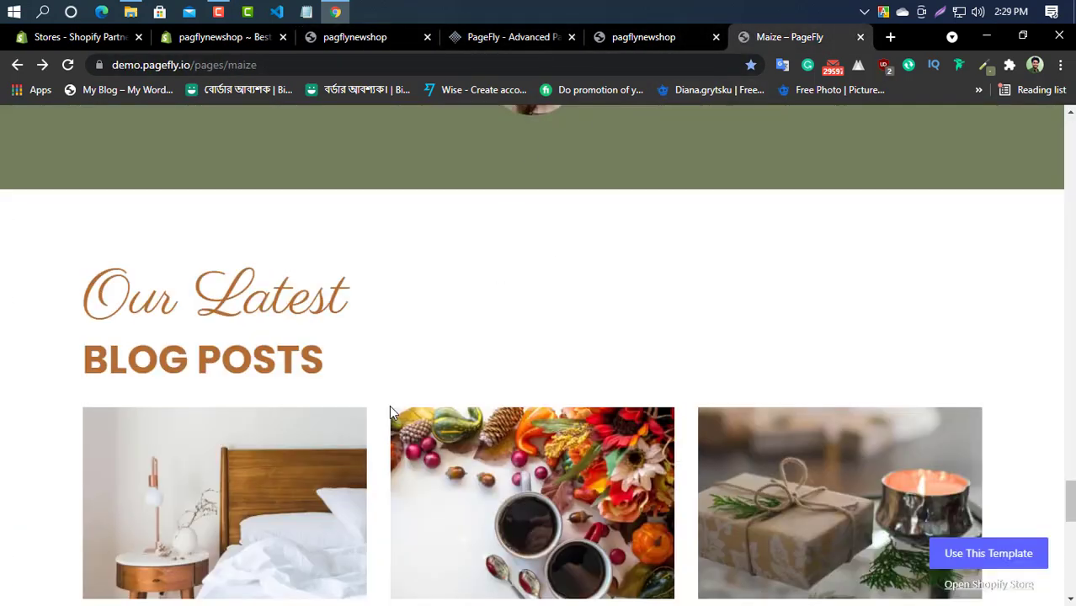
{"action": "scroll", "coordinate": [389, 410], "scroll_direction": "down", "scroll_amount": 7}
{"action": "left_click", "coordinate": [504, 38]}
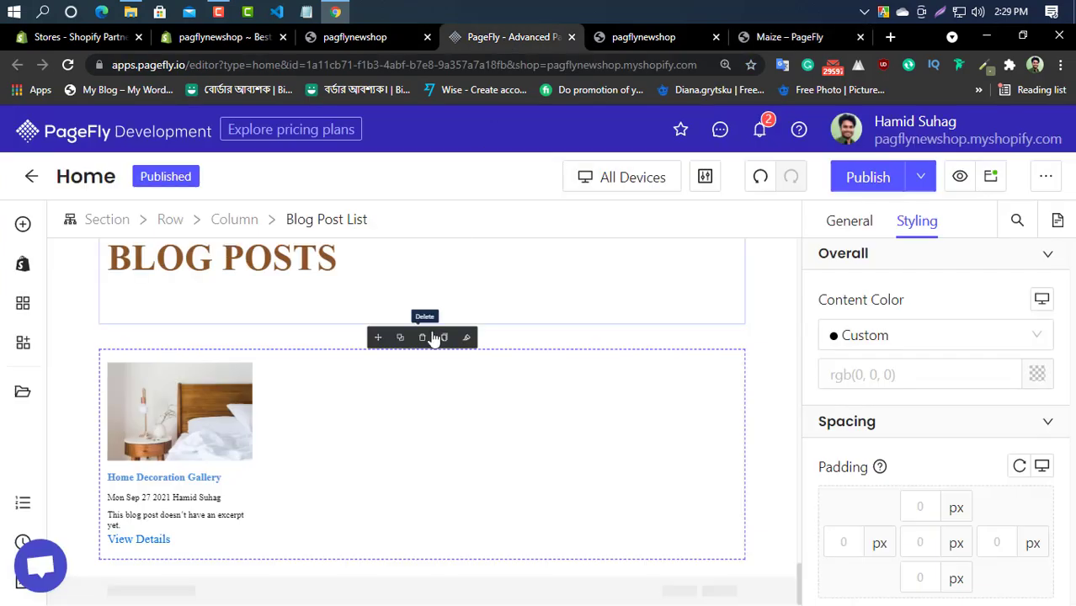
{"action": "left_click", "coordinate": [343, 37]}
{"action": "scroll", "coordinate": [259, 438], "scroll_direction": "down", "scroll_amount": 3}
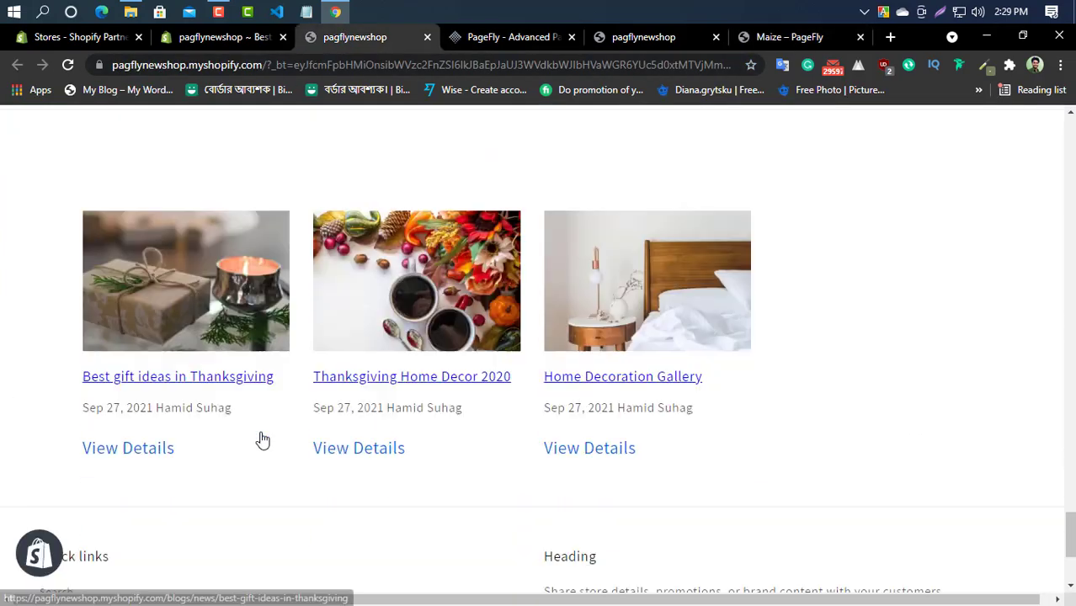
{"action": "scroll", "coordinate": [740, 313], "scroll_direction": "up", "scroll_amount": 3}
{"action": "scroll", "coordinate": [186, 371], "scroll_direction": "up", "scroll_amount": 3}
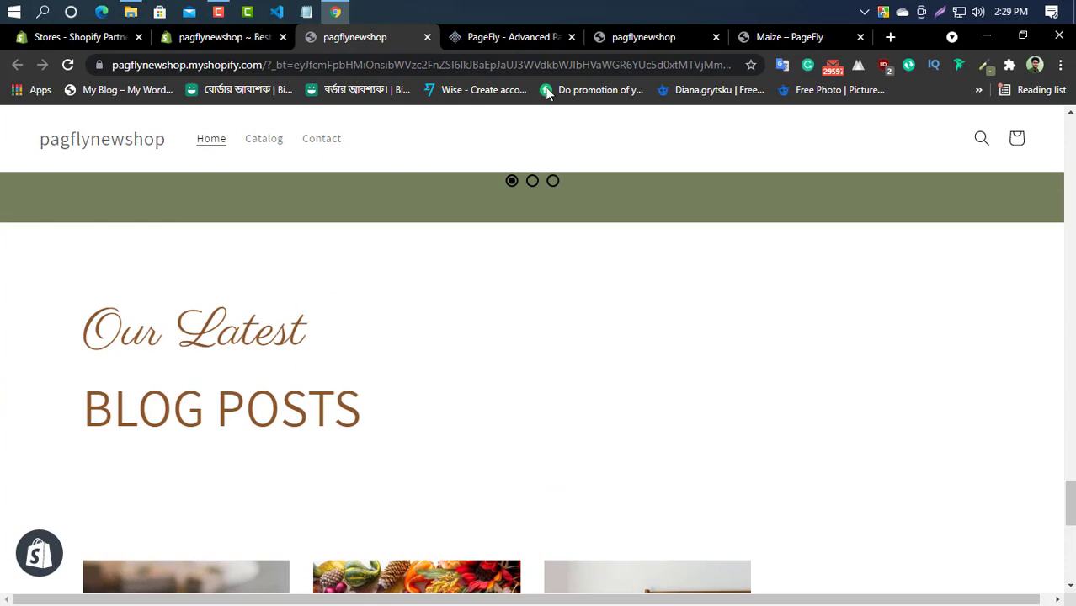
{"action": "left_click", "coordinate": [773, 36]}
In the PageFly editor, set the bottom margin of the BLOG POSTS heading to 1%
{"action": "left_click", "coordinate": [523, 38]}
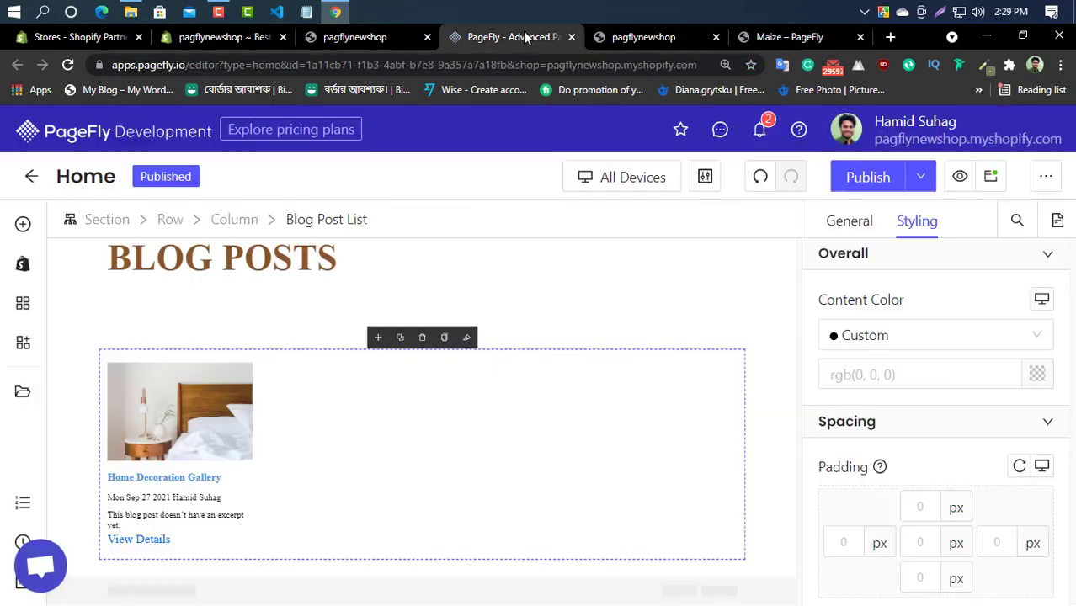
{"action": "scroll", "coordinate": [246, 300], "scroll_direction": "up", "scroll_amount": 1}
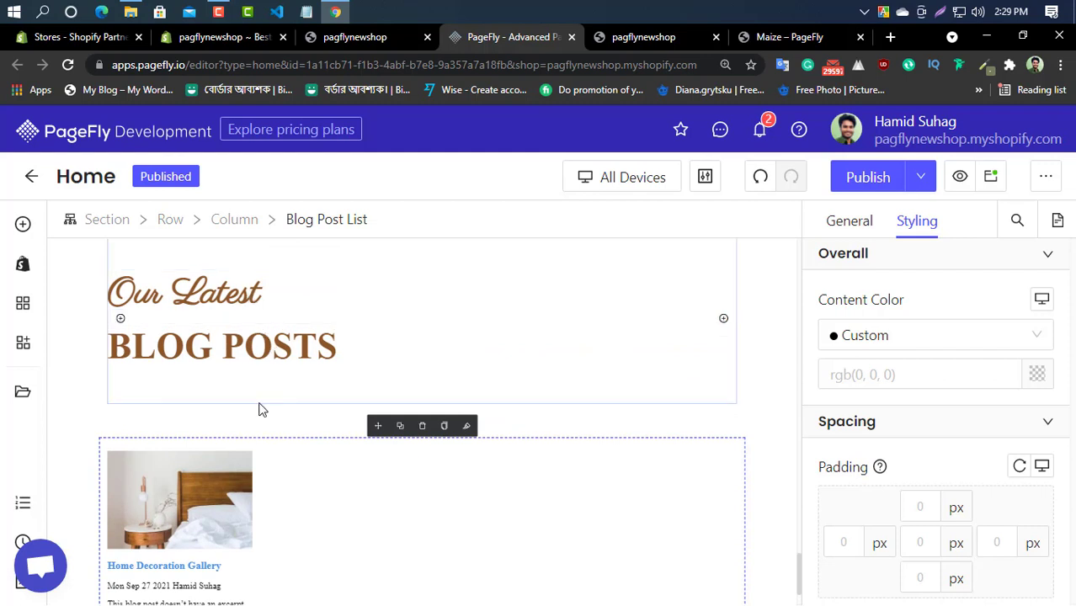
{"action": "left_click", "coordinate": [279, 361]}
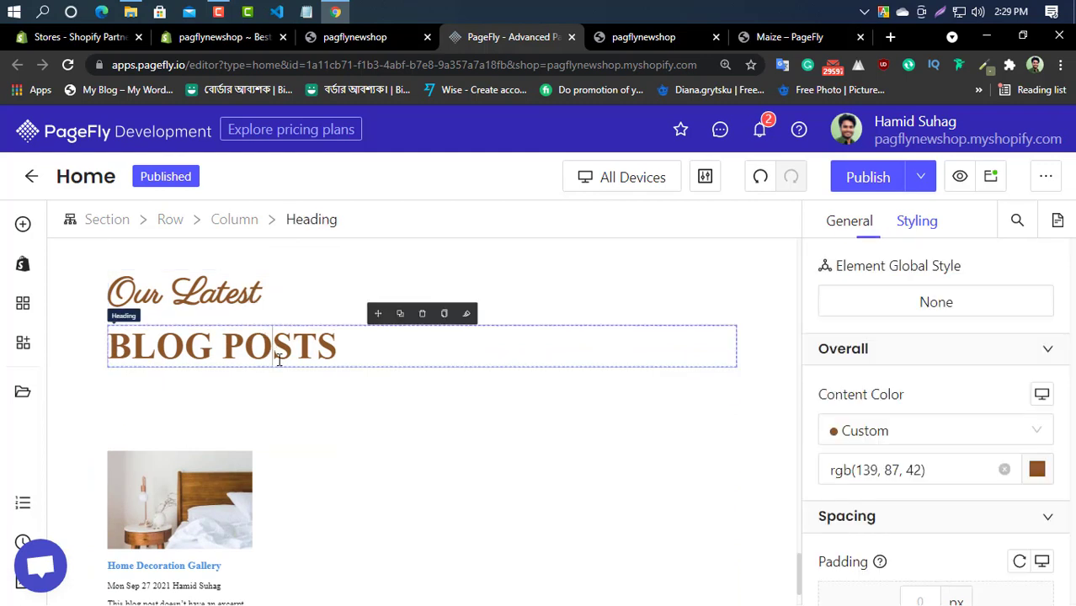
{"action": "scroll", "coordinate": [926, 384], "scroll_direction": "down", "scroll_amount": 3}
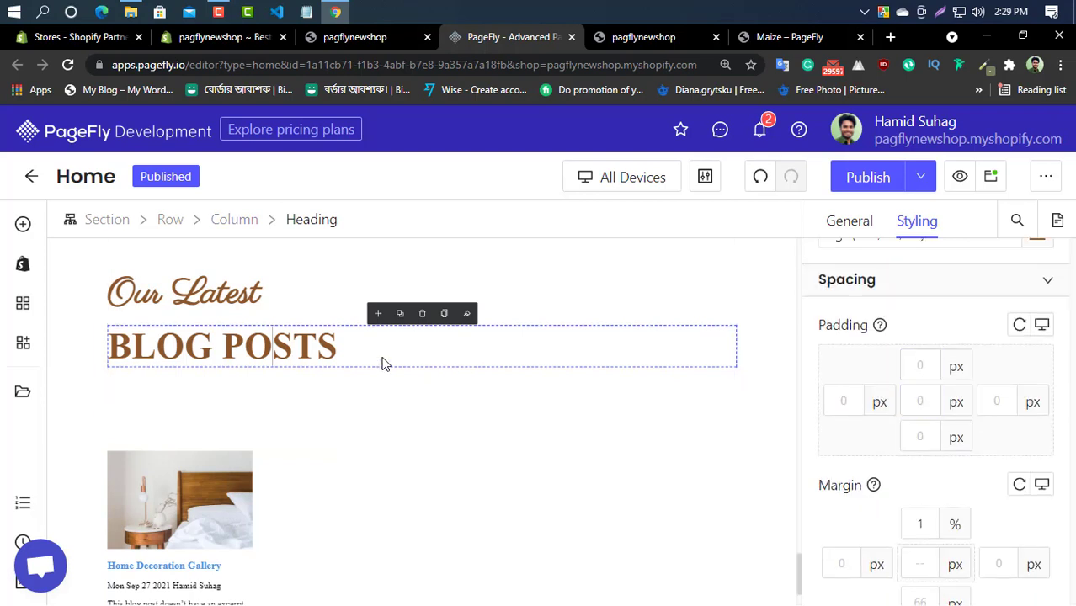
{"action": "scroll", "coordinate": [920, 414], "scroll_direction": "down", "scroll_amount": 2}
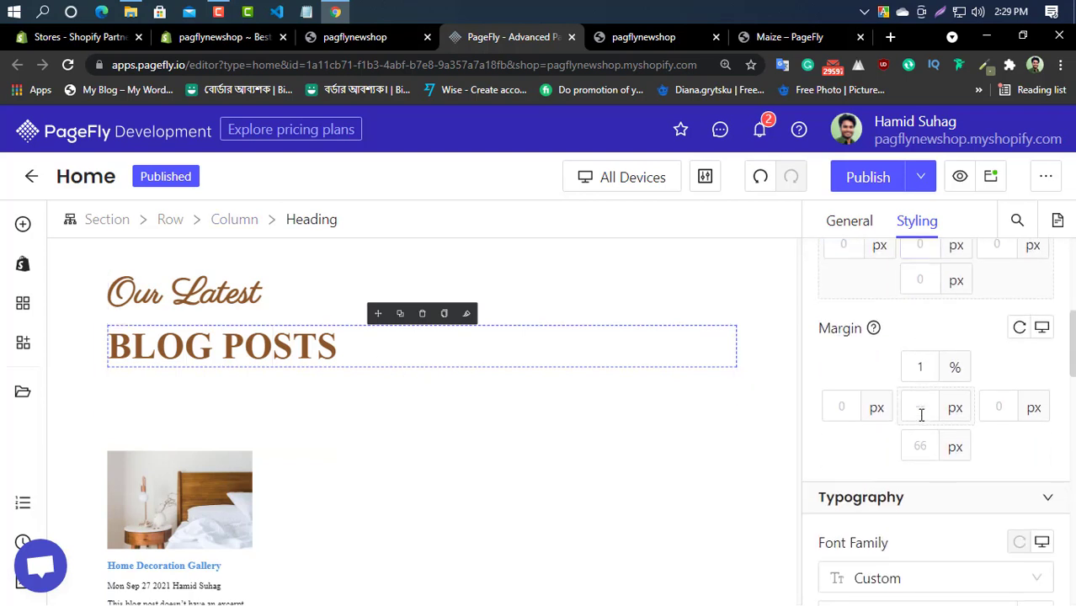
{"action": "left_click", "coordinate": [954, 446]}
{"action": "left_click", "coordinate": [955, 479]}
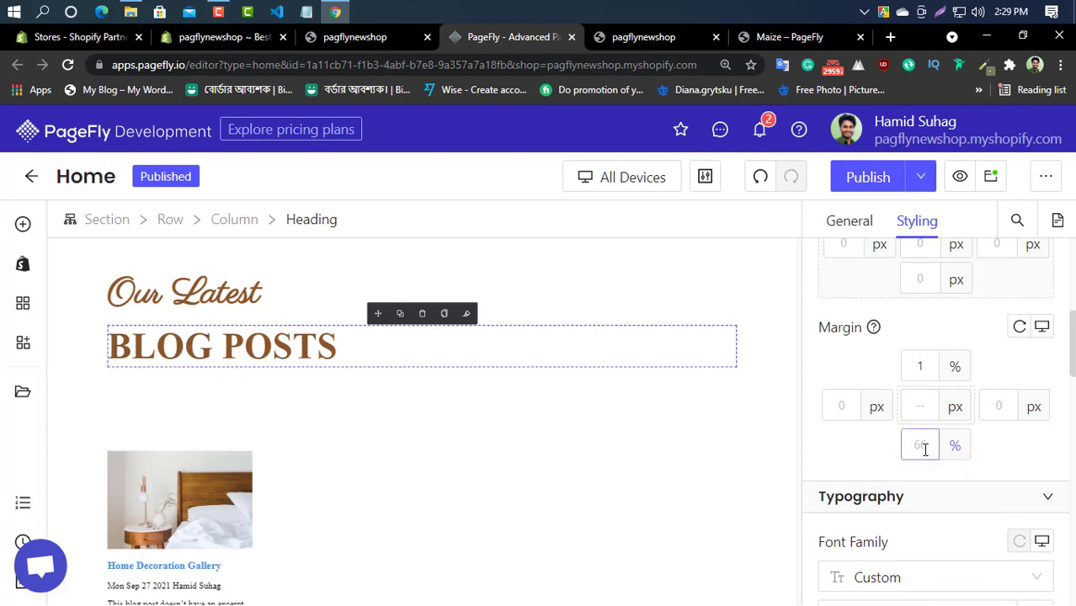
{"action": "type", "text": "1"}
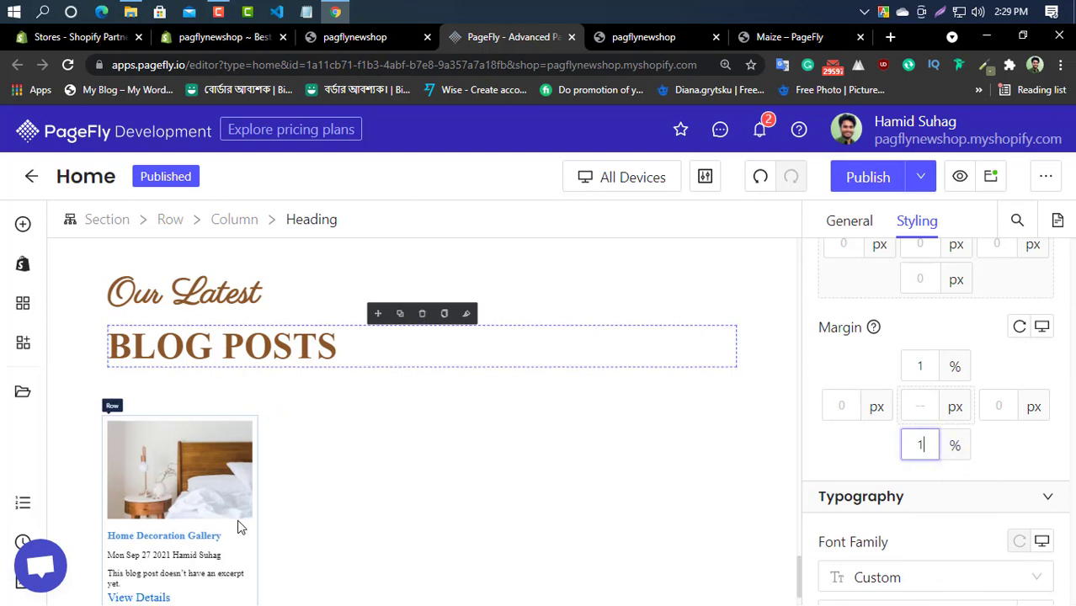
{"action": "scroll", "coordinate": [438, 495], "scroll_direction": "down", "scroll_amount": 1}
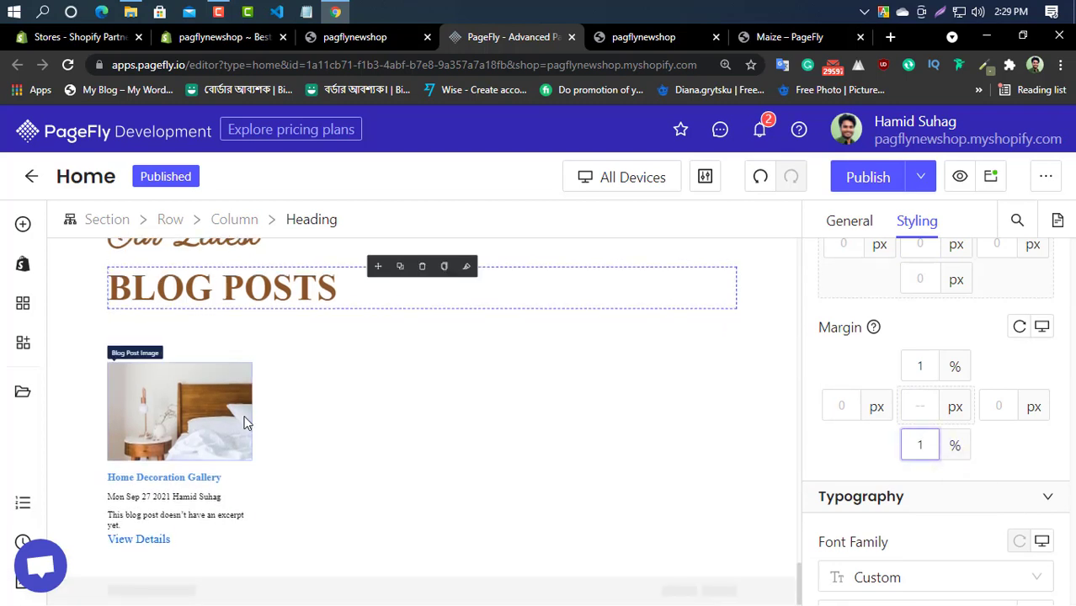